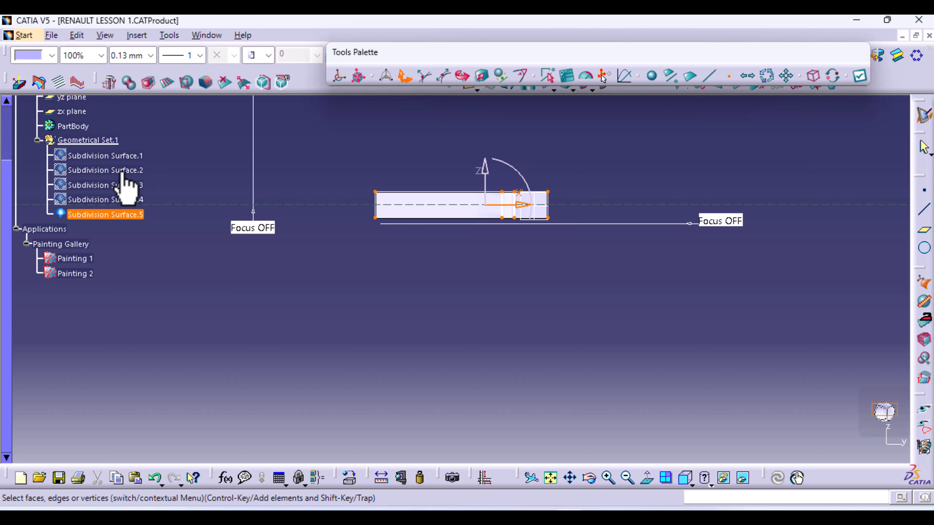
Show Subdivision Surface.2 and raise the white front strip along Z until it overlaps the lower part of the red body
right_click(122, 171)
click(176, 90)
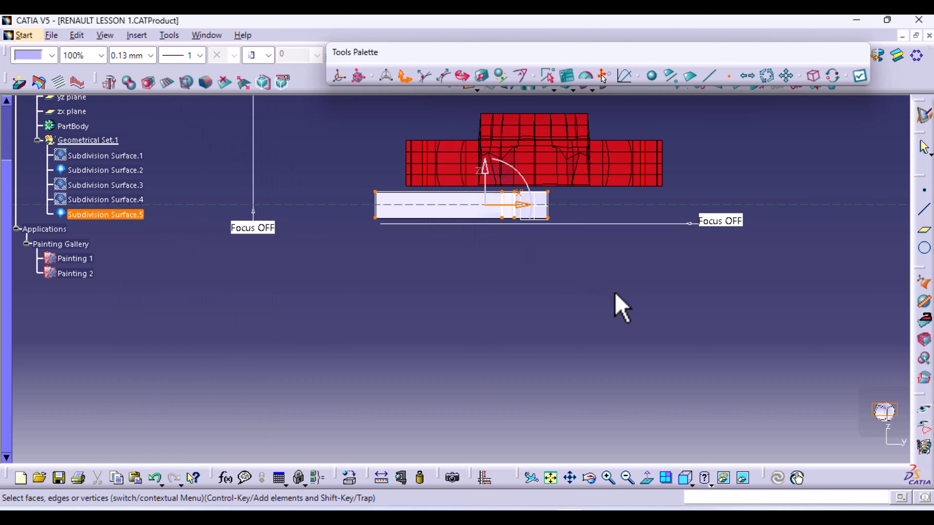
middle_drag(617, 299, 551, 410)
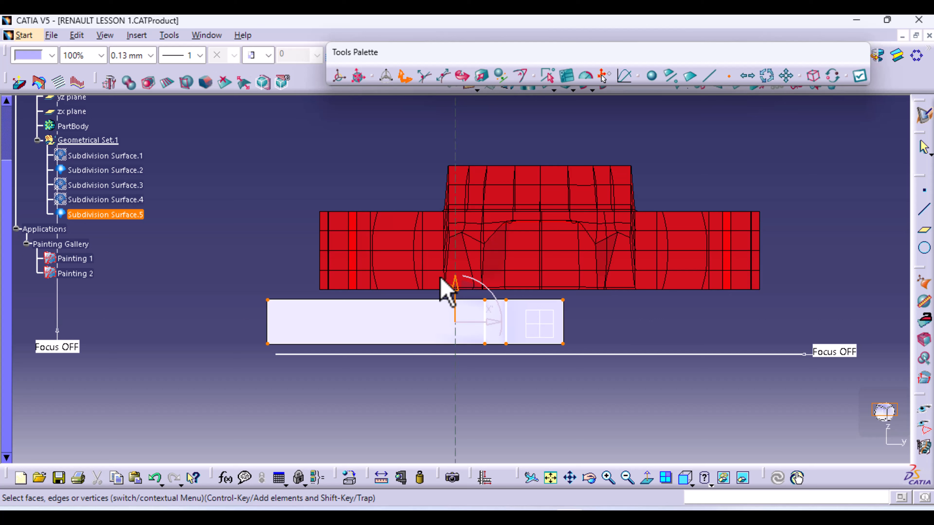
drag(457, 290, 472, 240)
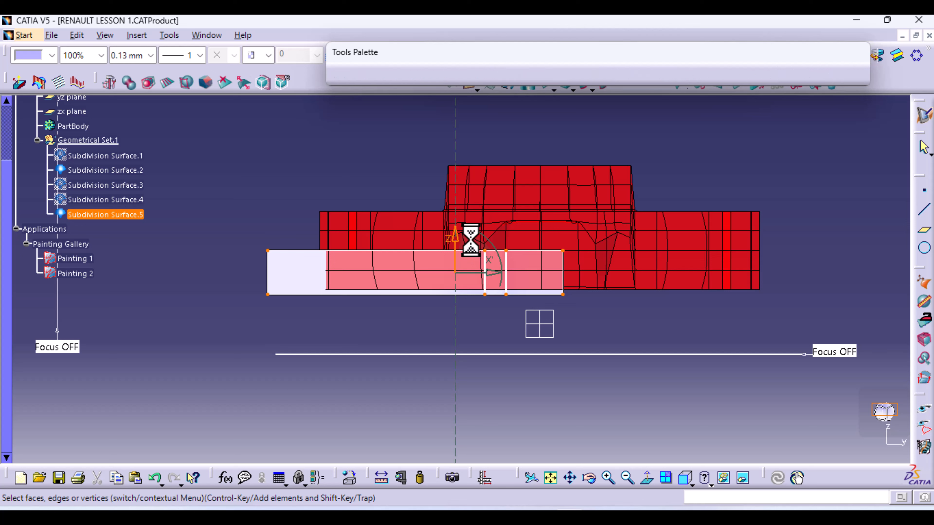
Select the white strip's upper edges and stretch them up along Z to just above the red body's lower deck
drag(241, 235, 246, 239)
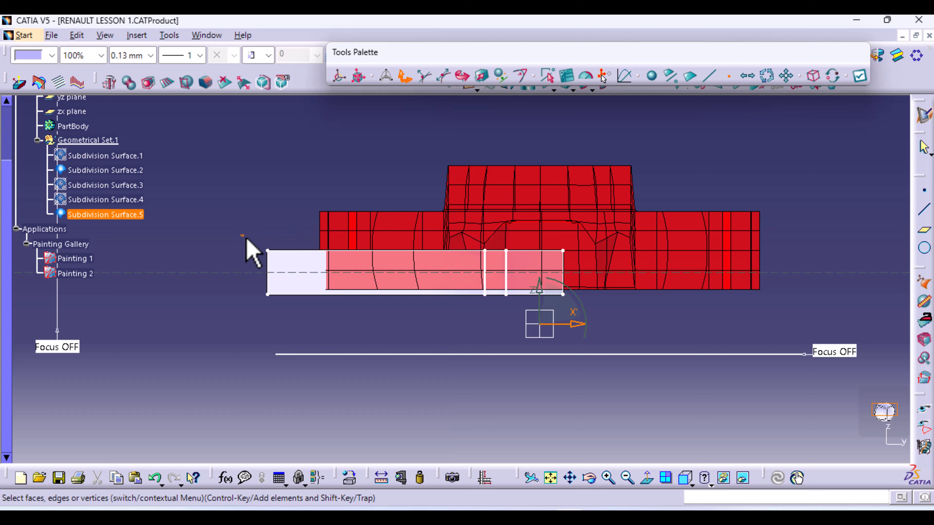
drag(581, 267, 580, 266)
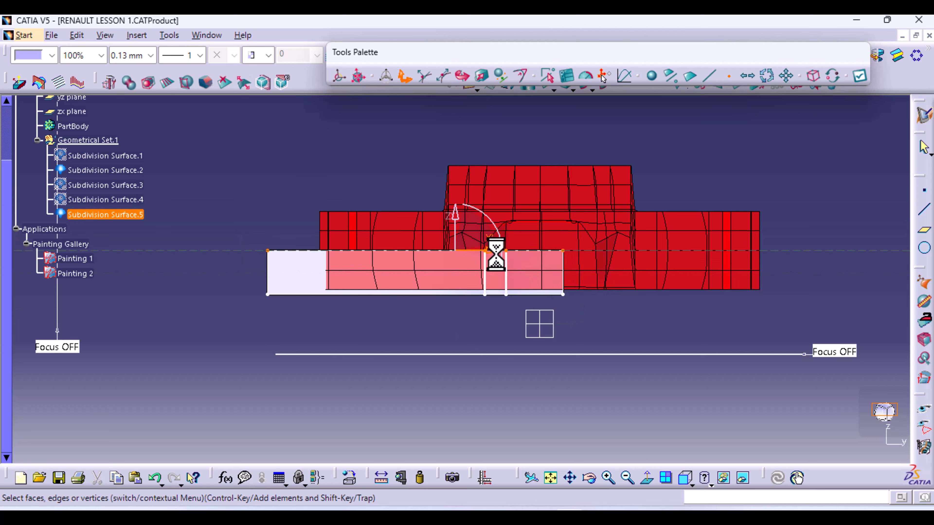
drag(455, 216, 459, 183)
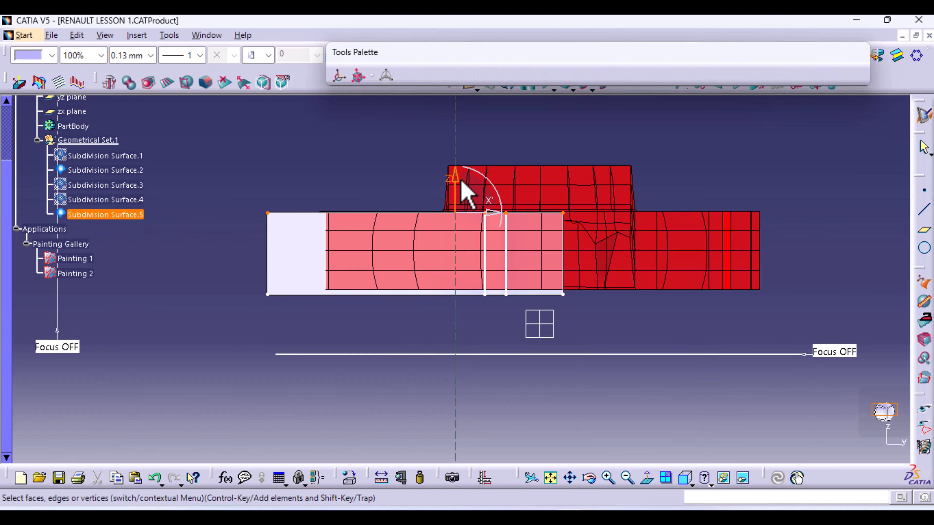
middle_drag(298, 182, 325, 219)
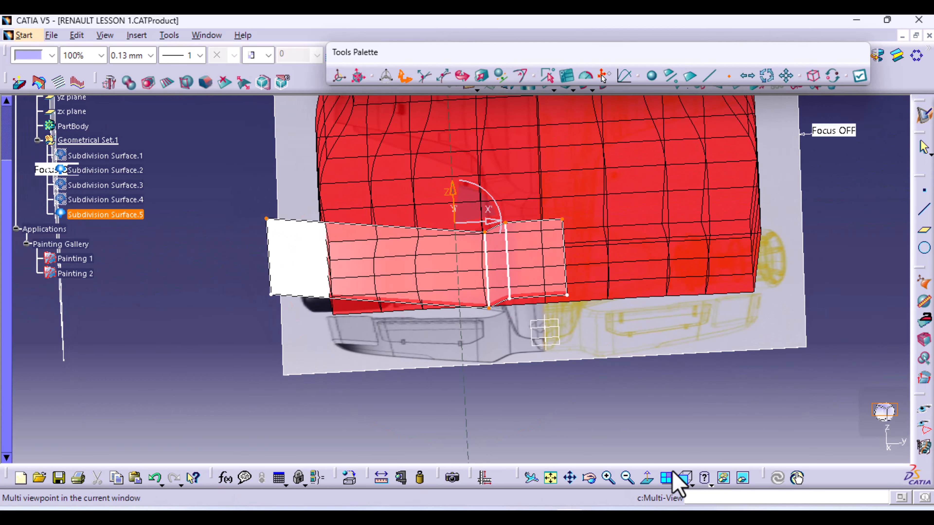
click(685, 478)
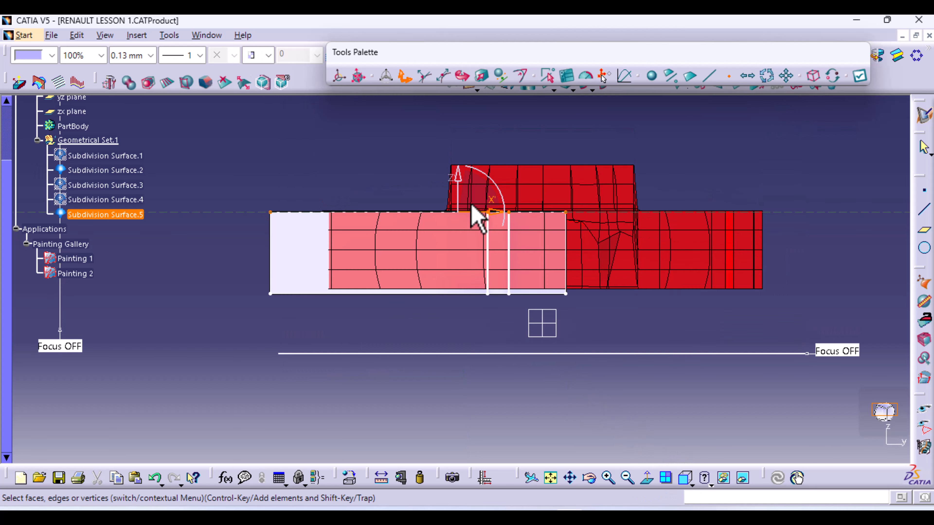
drag(457, 171, 457, 167)
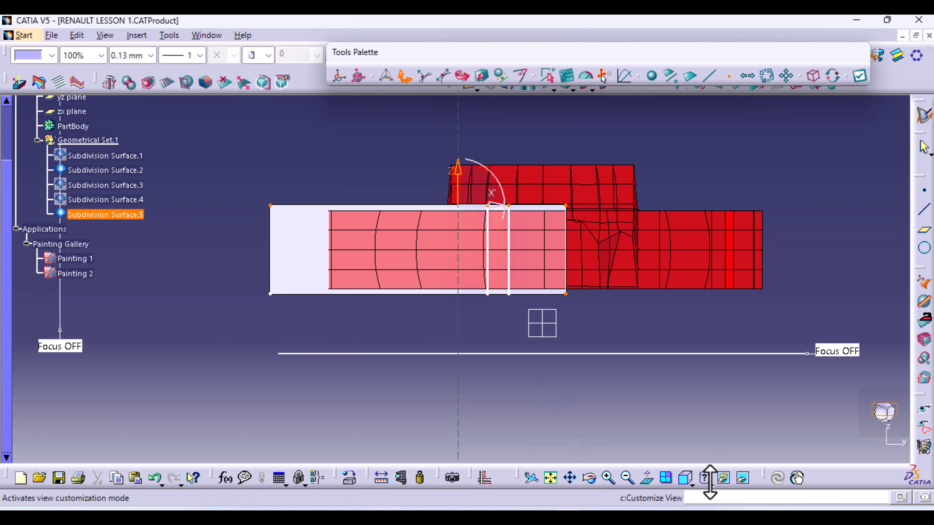
In the top view, shift the strip's upper edges rearward along Y so the strip leans back, and finish editing it
middle_drag(629, 234, 507, 324)
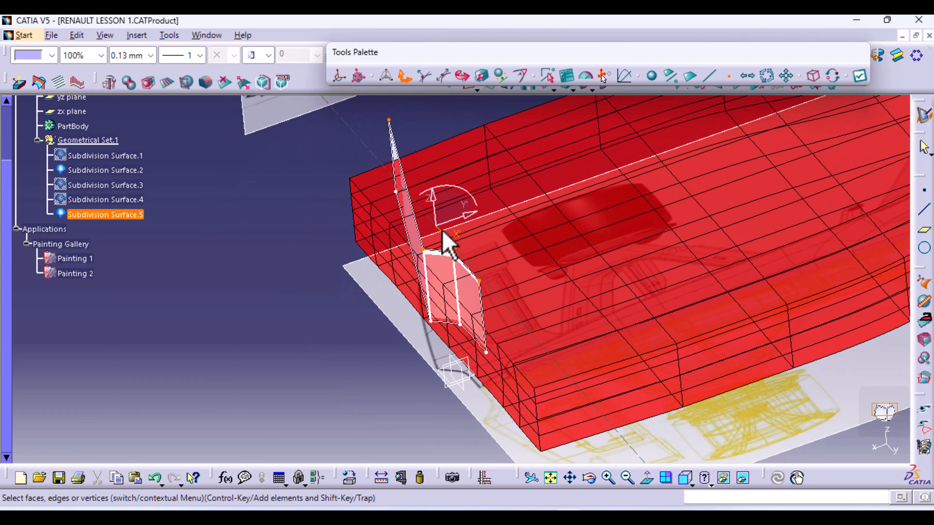
click(692, 485)
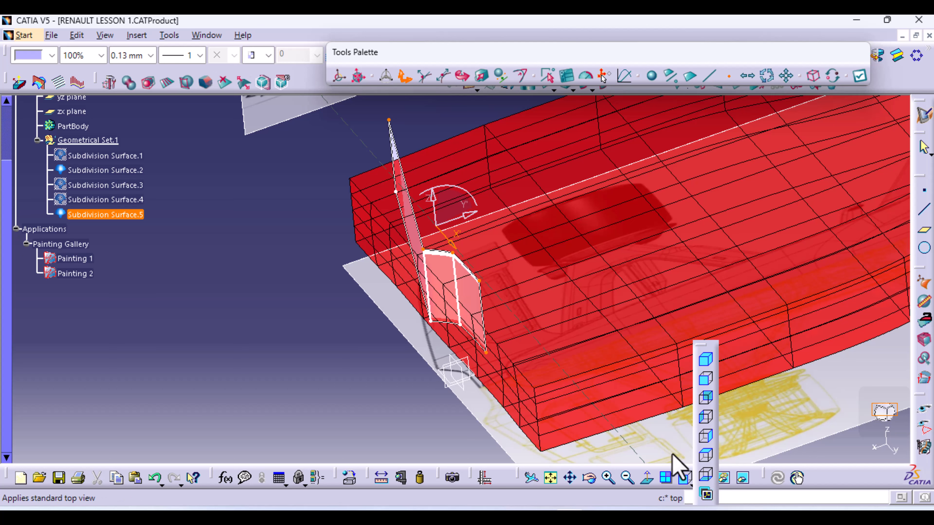
click(705, 455)
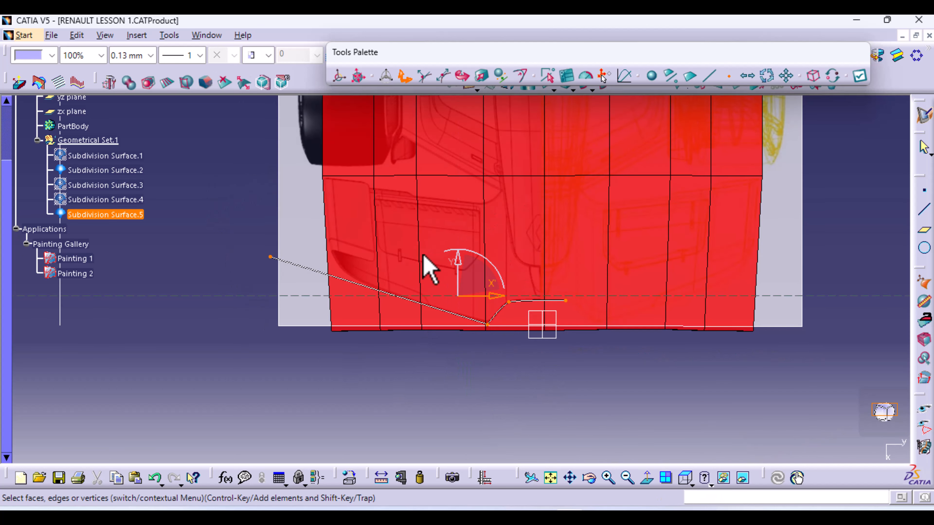
drag(456, 262, 461, 236)
middle_drag(397, 339, 142, 228)
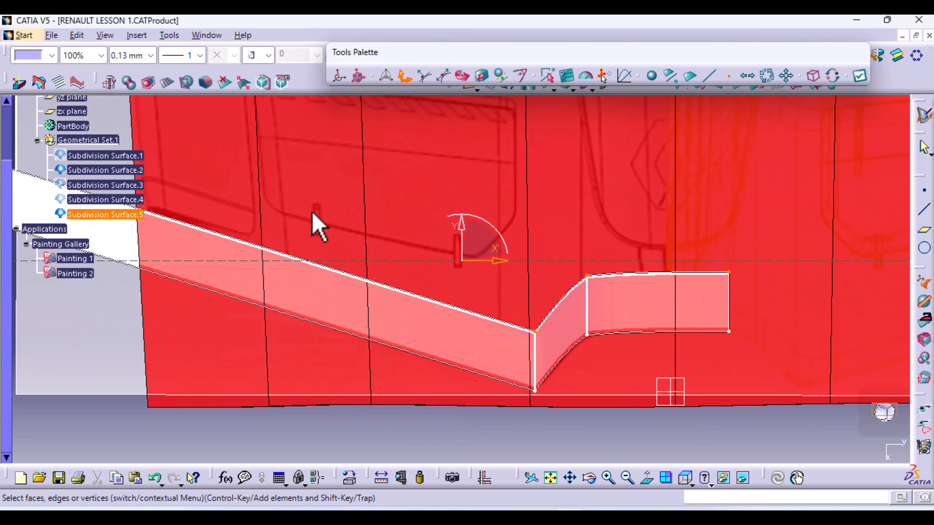
middle_drag(318, 226, 432, 299)
mouse_move(571, 300)
mouse_down()
mouse_move(573, 290)
mouse_move(553, 315)
mouse_move(567, 293)
mouse_up()
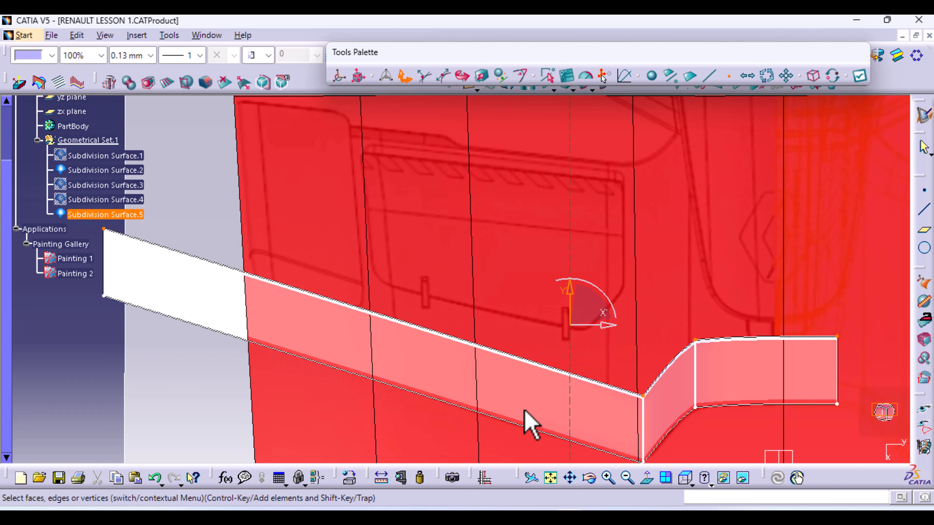
middle_drag(568, 415, 538, 411)
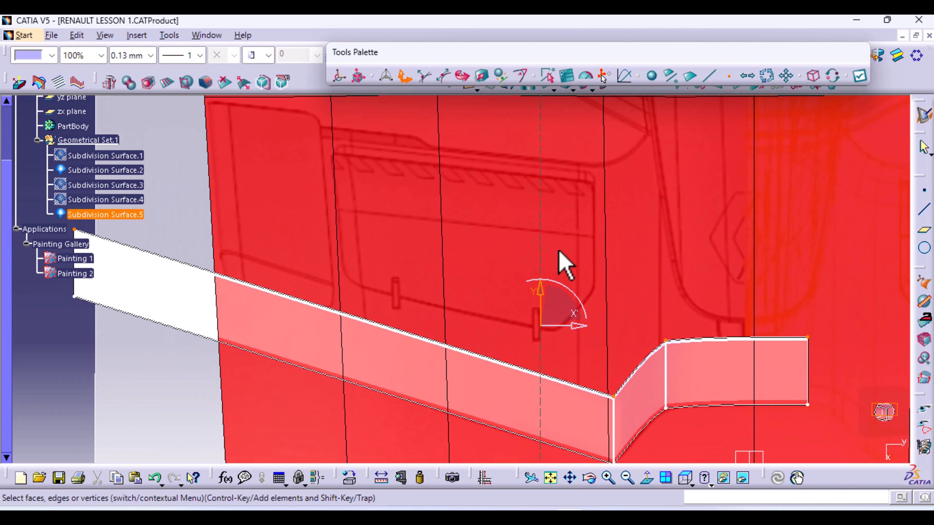
ctrl+middle_drag(559, 252, 563, 347)
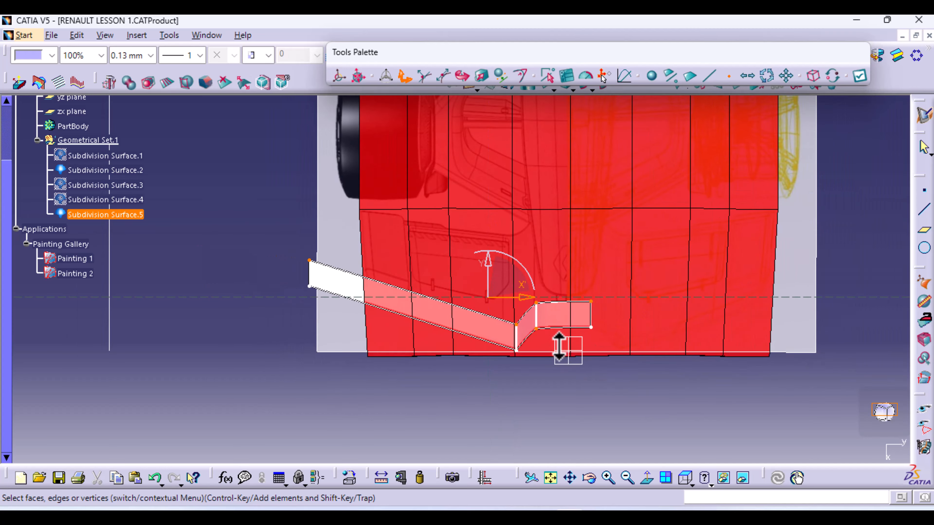
click(860, 78)
middle_drag(709, 302, 622, 305)
Hide Subdivision Surface.2 and Subdivision Surface.5 so only the blueprint images remain displayed
click(567, 236)
click(94, 170)
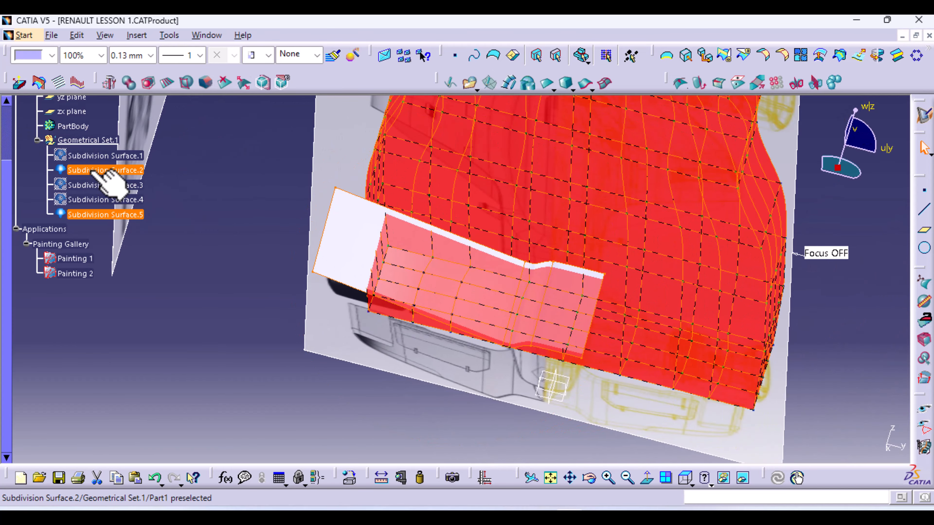
right_click(92, 170)
click(161, 223)
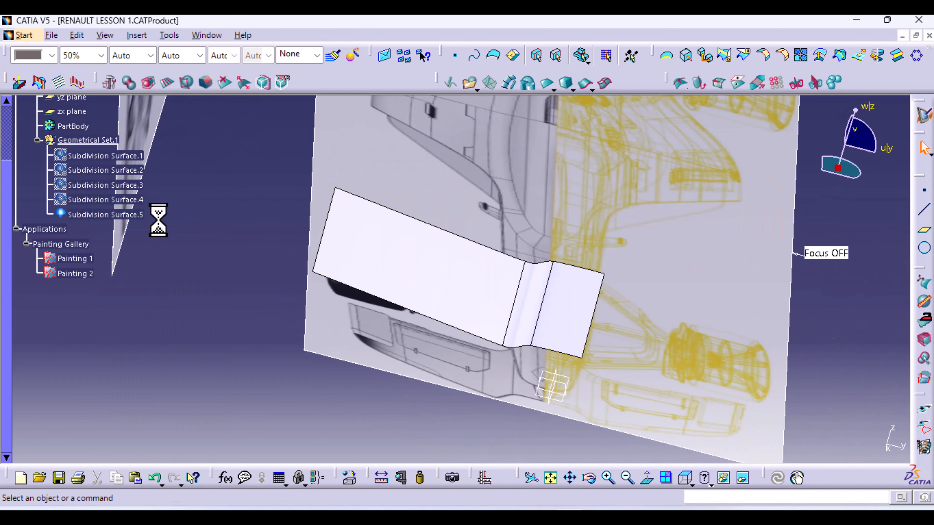
right_click(117, 215)
click(156, 245)
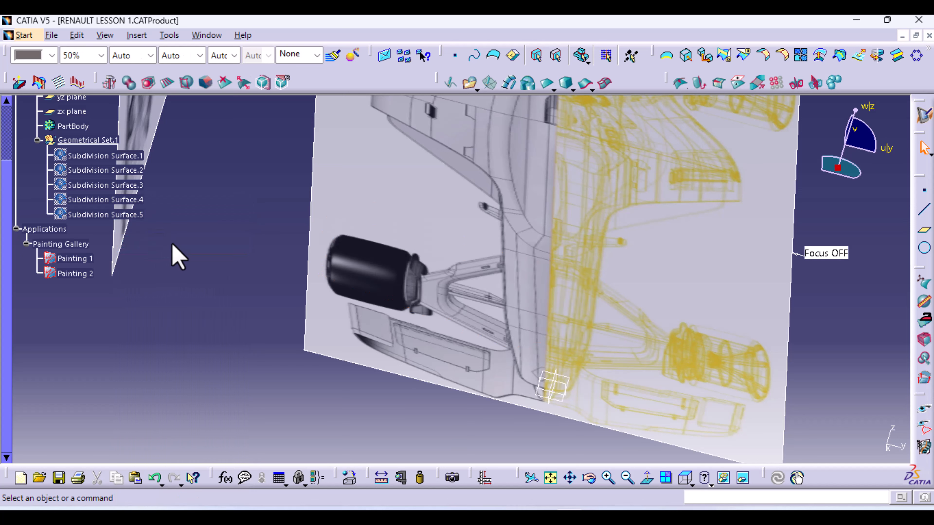
Examine the car's top-view and side-view blueprints, focusing on the nose, front wheel and sidepod profile in the side view
mouse_move(500, 215)
middle_down()
mouse_move(501, 286)
mouse_move(532, 244)
mouse_move(484, 211)
mouse_move(423, 267)
mouse_move(480, 262)
mouse_move(484, 317)
mouse_move(471, 253)
mouse_move(478, 219)
middle_up()
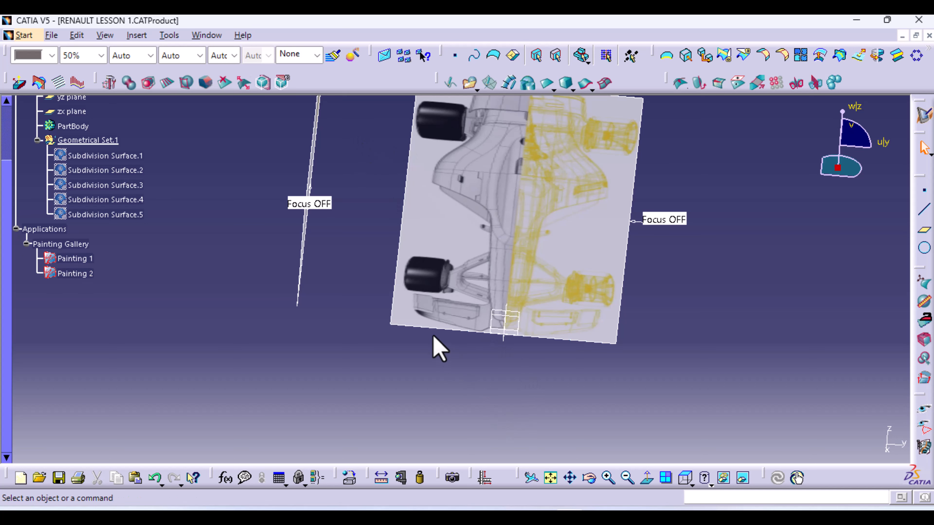
middle_drag(593, 201, 472, 284)
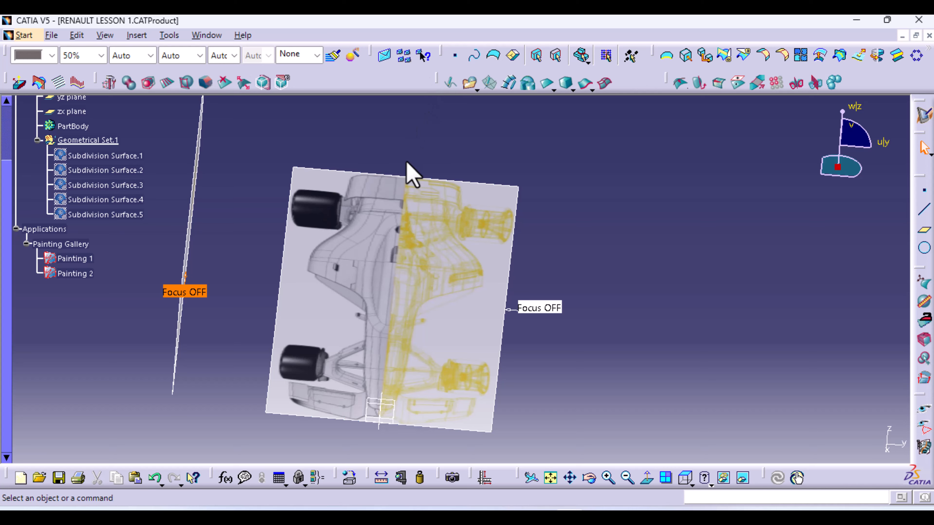
middle_drag(568, 356, 349, 300)
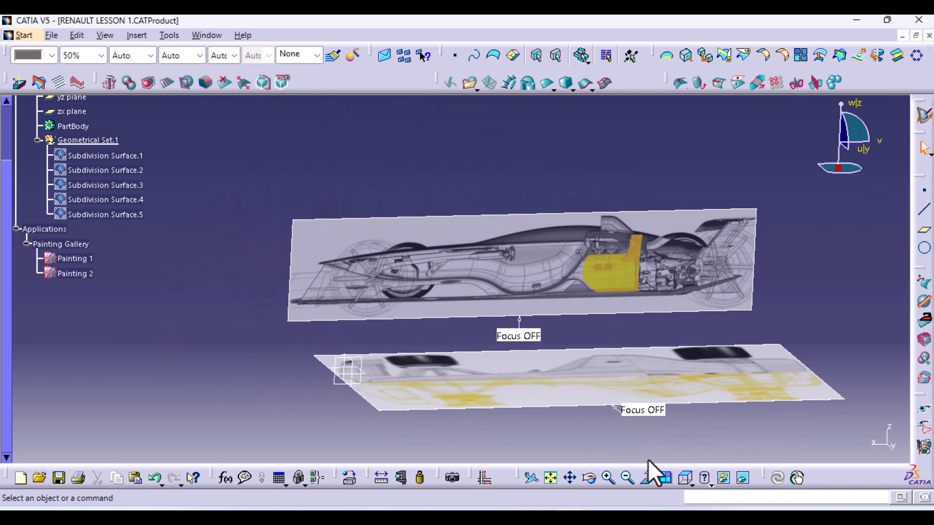
click(690, 483)
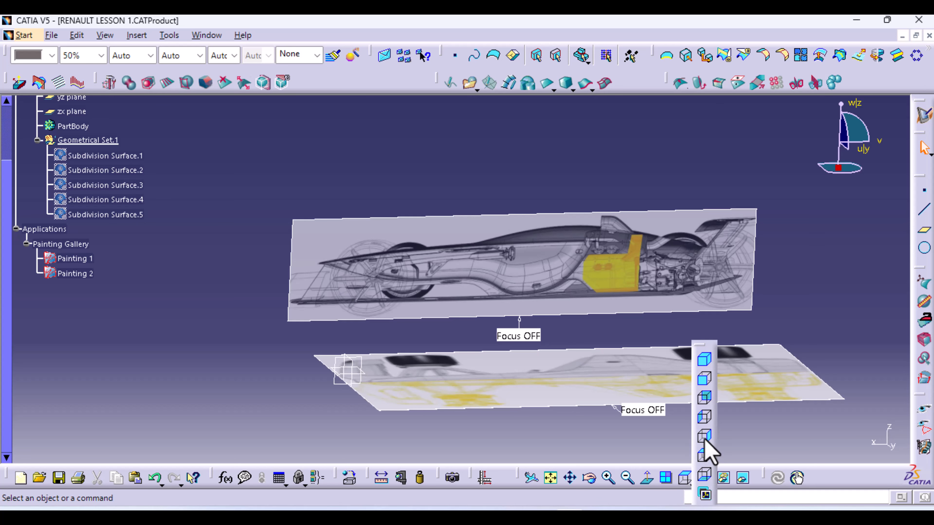
click(704, 456)
middle_drag(546, 396, 368, 206)
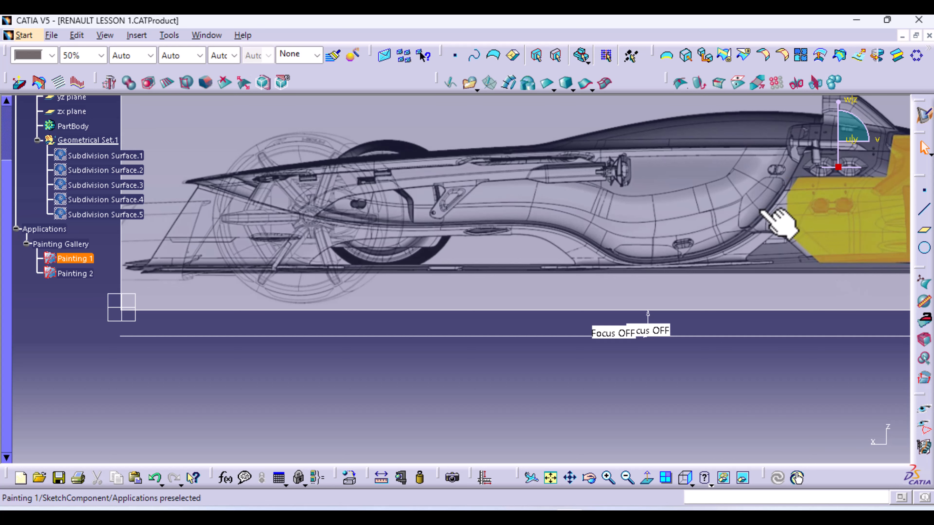
middle_drag(861, 248, 717, 256)
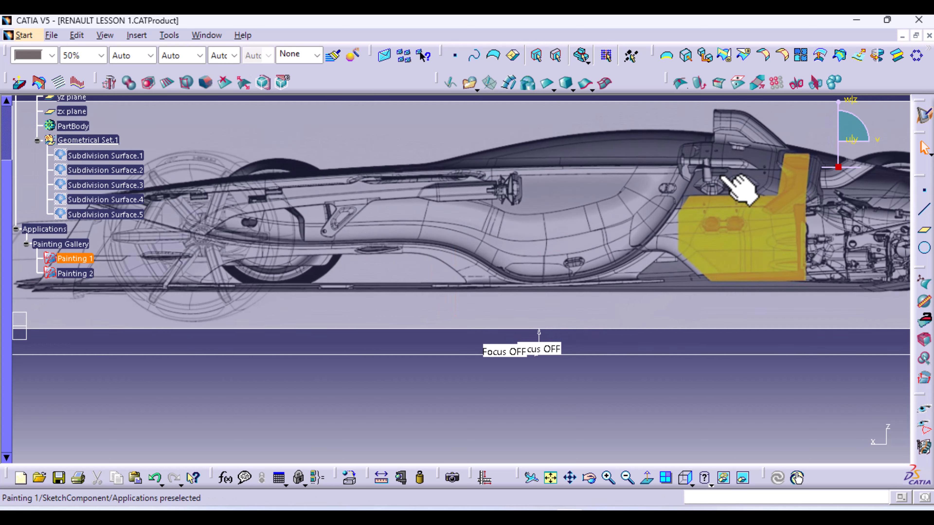
middle_drag(235, 254, 334, 253)
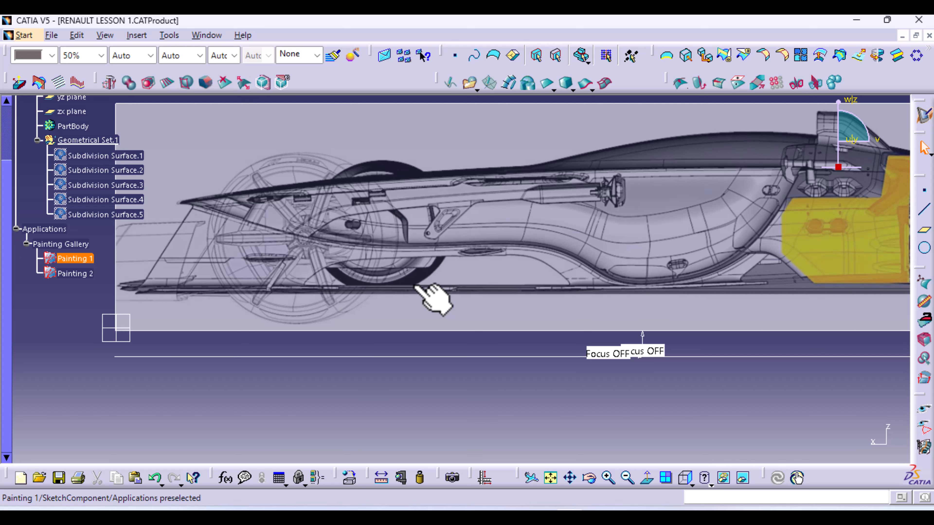
middle_drag(553, 261, 543, 275)
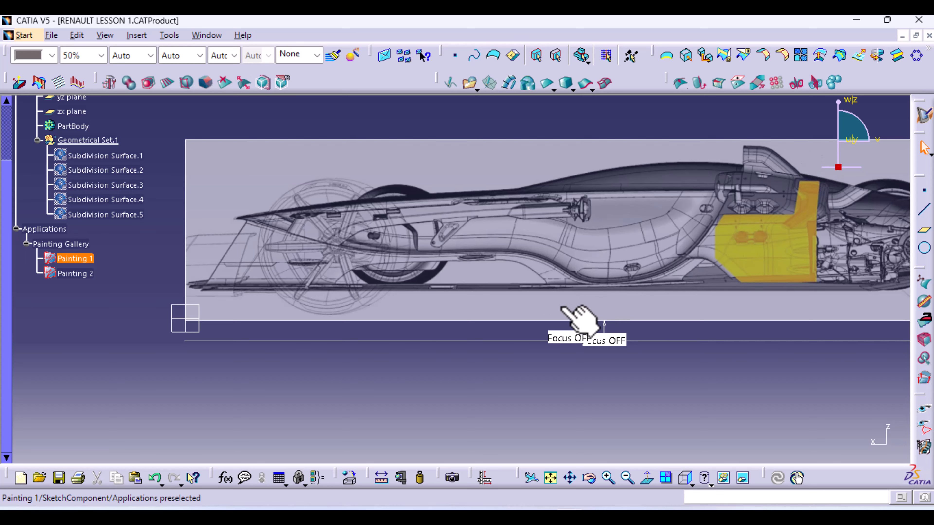
middle_drag(319, 334, 349, 319)
middle_click(347, 321)
middle_click(458, 313)
middle_drag(378, 250, 284, 300)
middle_drag(456, 271, 382, 304)
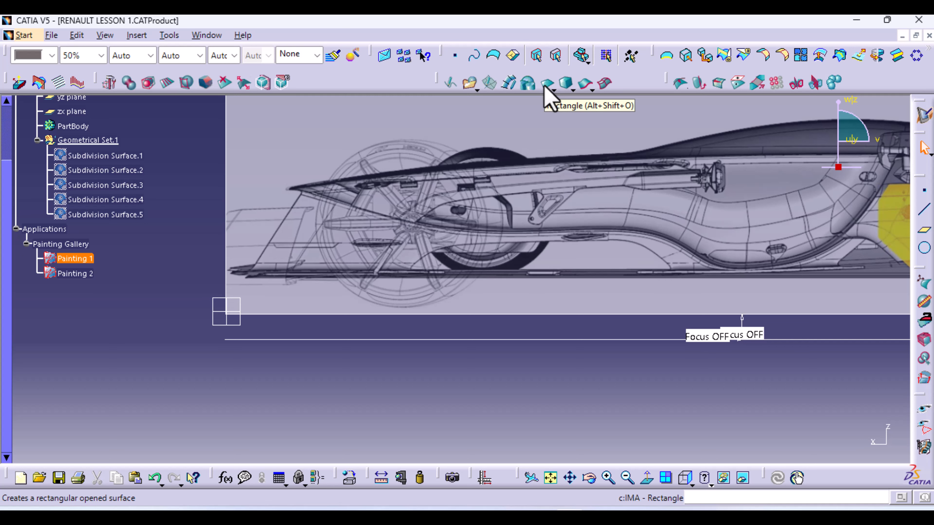
Create a rectangle subdivision surface in the right side view and stretch it lengthwise with Affinity to span most of the car
click(659, 370)
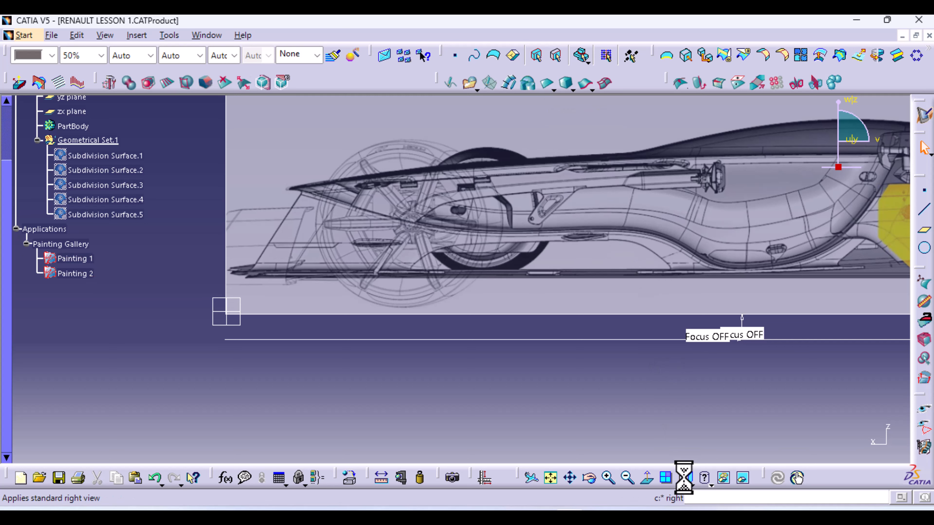
middle_drag(600, 304, 493, 333)
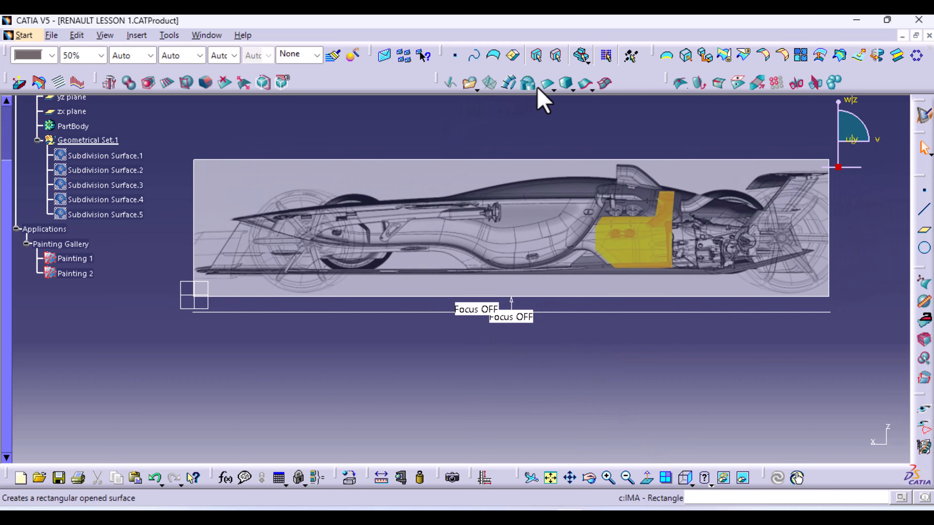
click(545, 84)
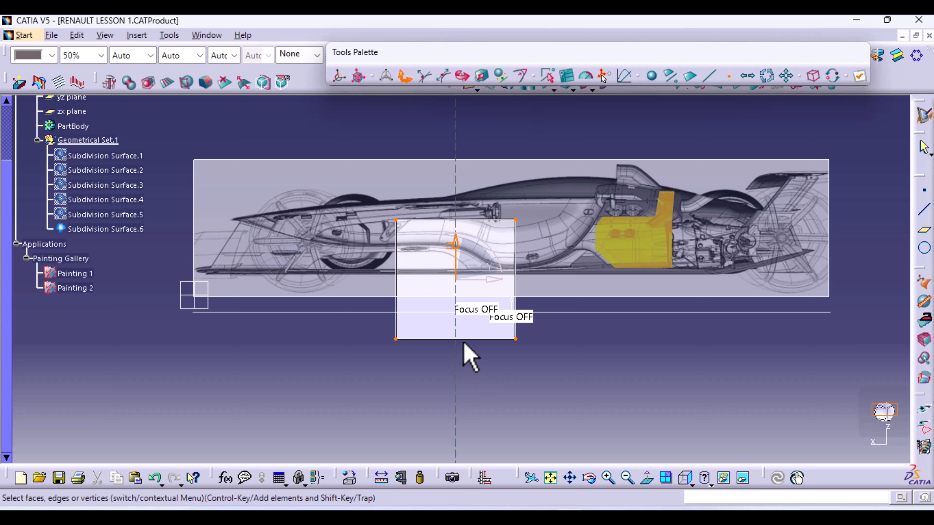
click(481, 76)
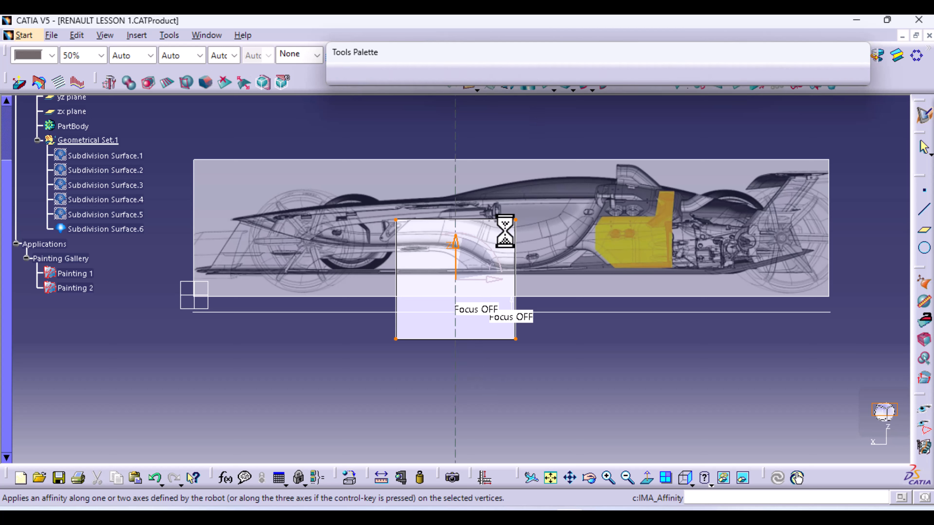
drag(492, 283, 588, 273)
Translate the rectangle forward to the tip of the nose and up over the car in the side blueprint
click(406, 78)
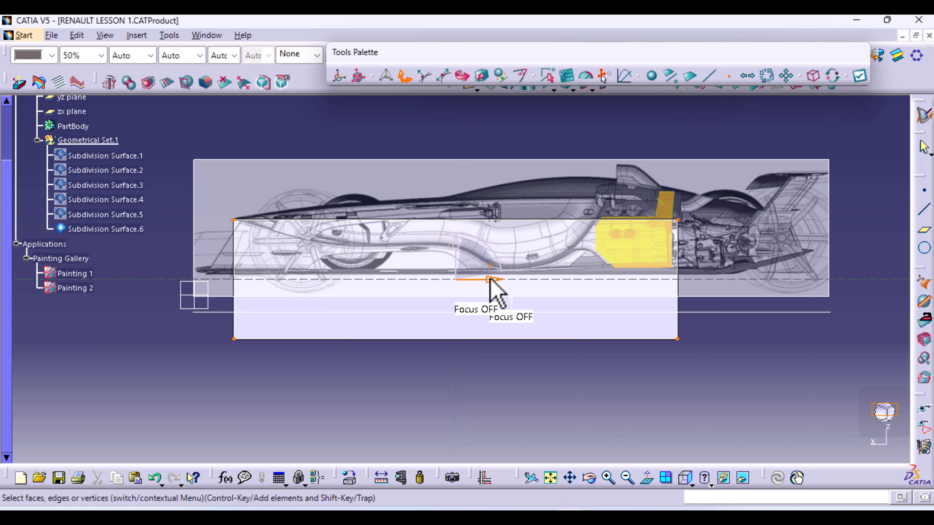
drag(491, 279, 460, 279)
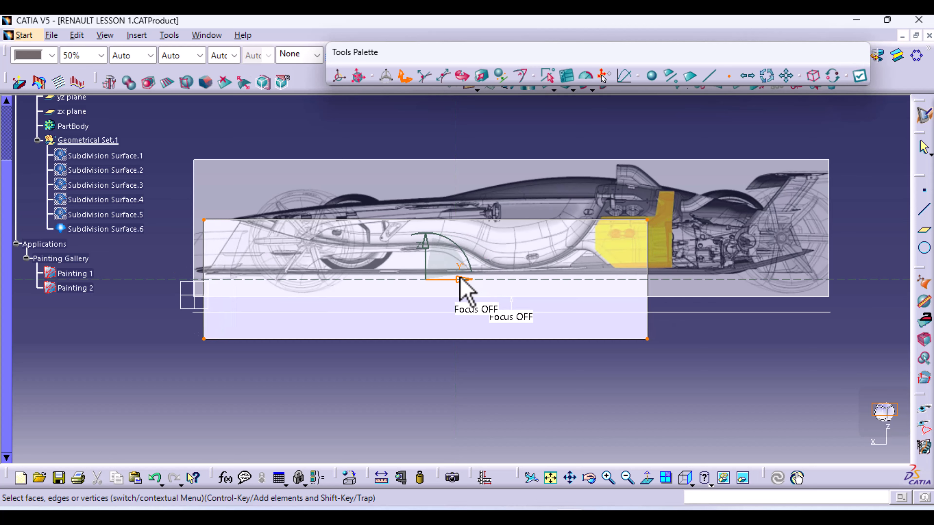
drag(424, 244, 420, 186)
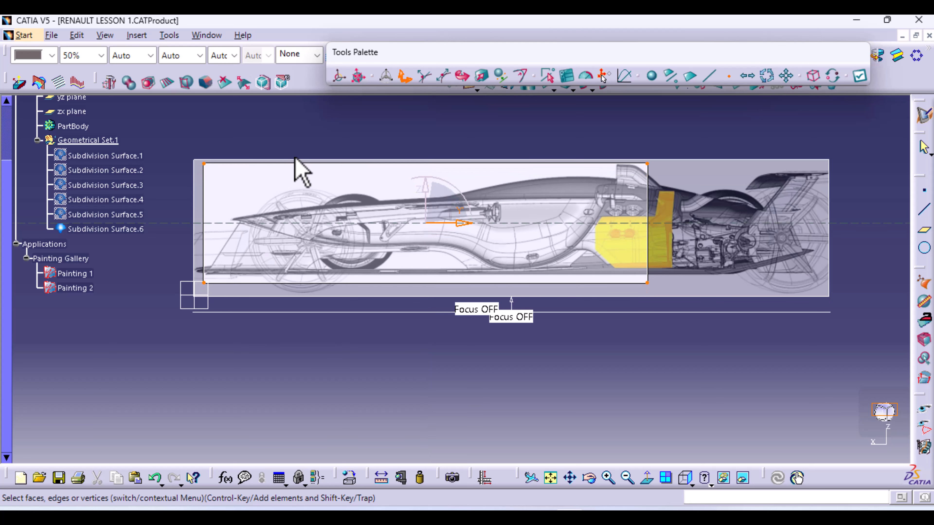
Lower the rectangle's top edge to the height of the bodywork above the sidepod in the side view and shift it slightly rearward
drag(189, 145, 704, 183)
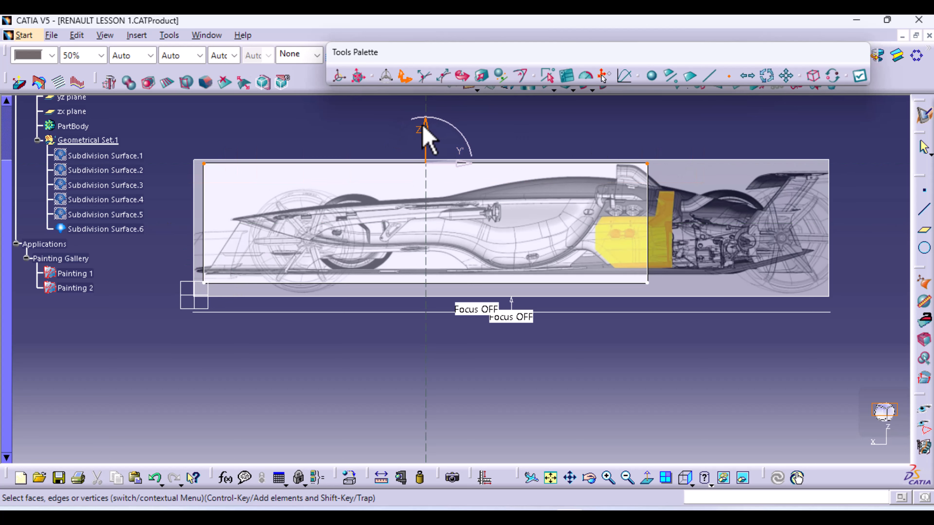
drag(423, 129, 424, 178)
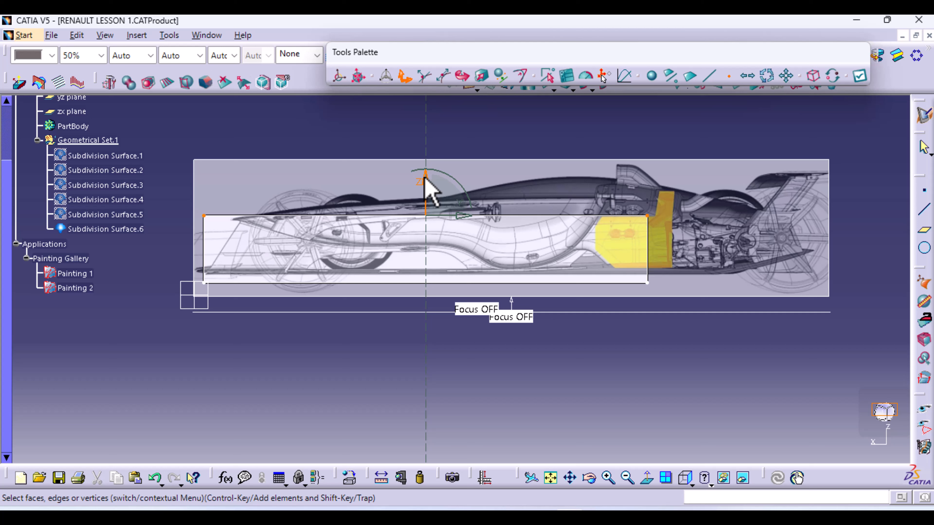
drag(424, 178, 426, 162)
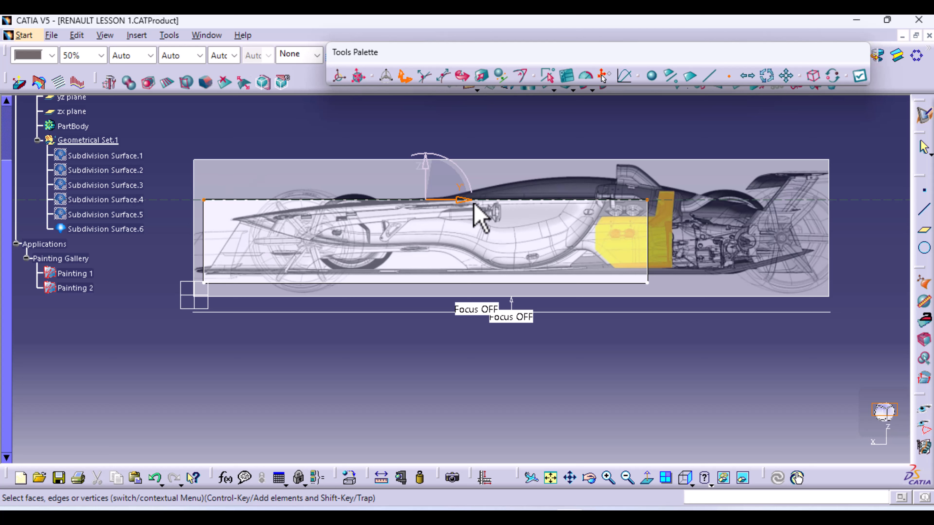
mouse_move(475, 203)
mouse_down()
mouse_move(509, 200)
mouse_move(477, 201)
mouse_up()
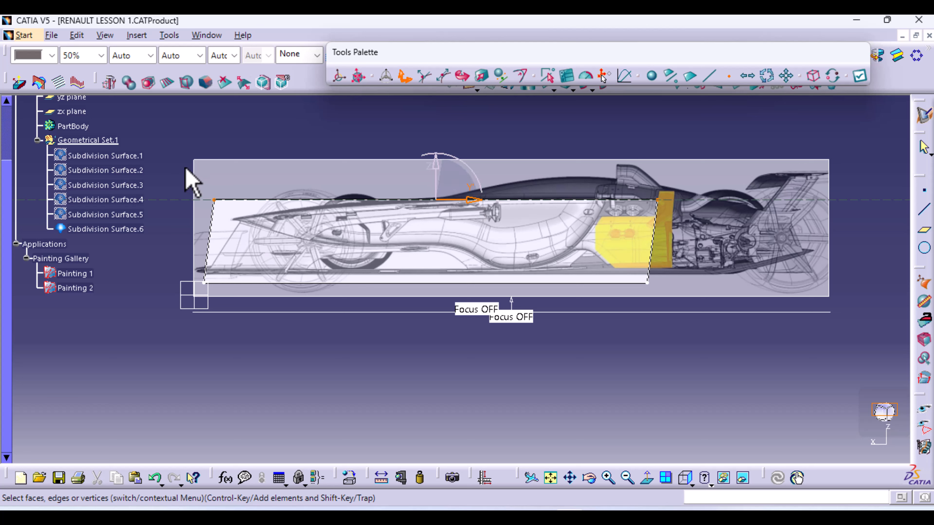
Shift the rectangle's lower front corner slightly forward so the front edge leans back, and finish editing the surface
click(205, 283)
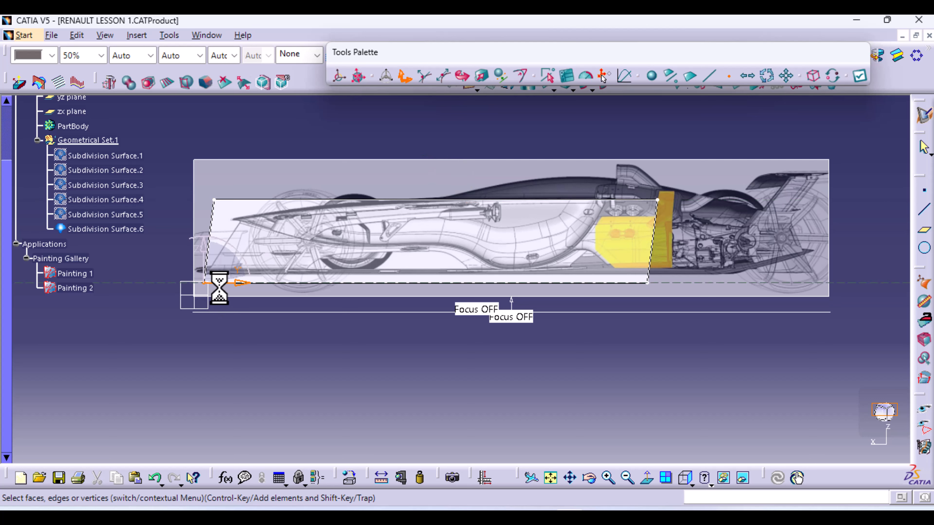
drag(227, 284, 229, 283)
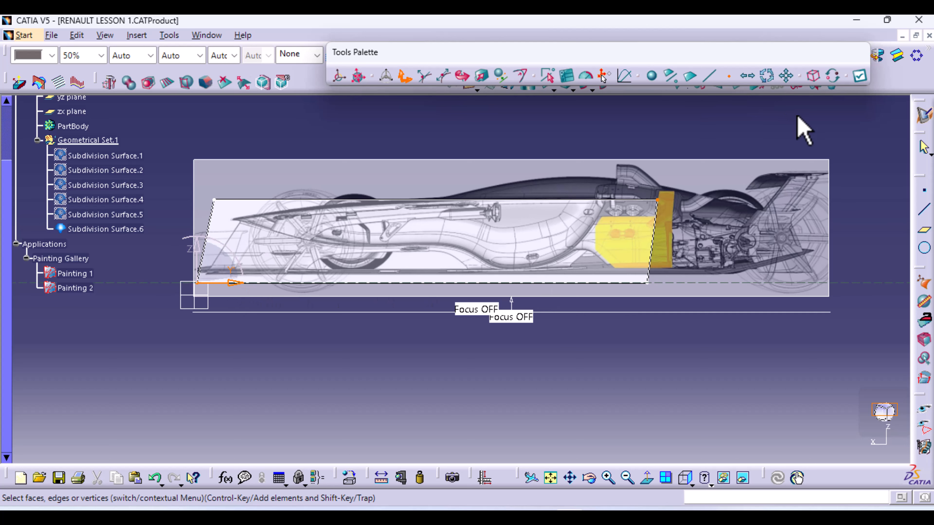
click(860, 77)
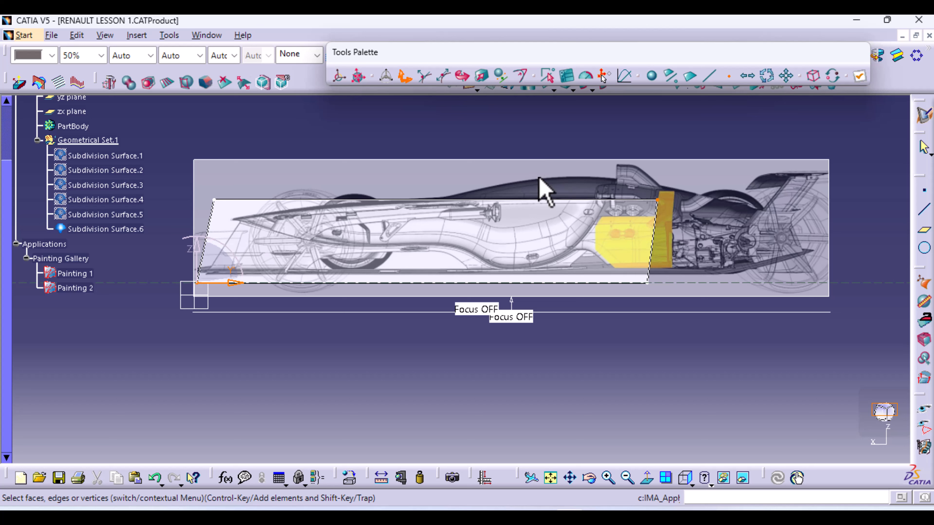
In the top view, select the whole side rectangle and bring it onto the car's centre plane
click(691, 485)
click(705, 455)
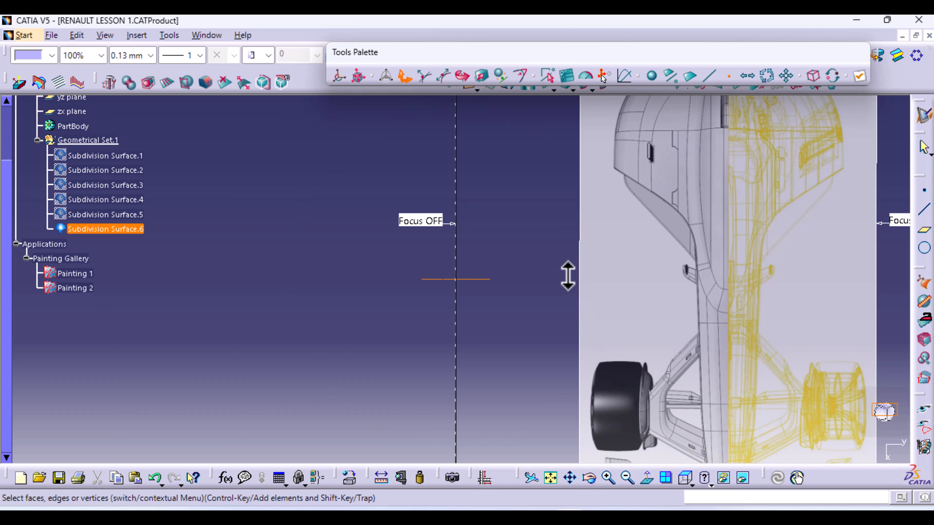
middle_drag(567, 382, 466, 342)
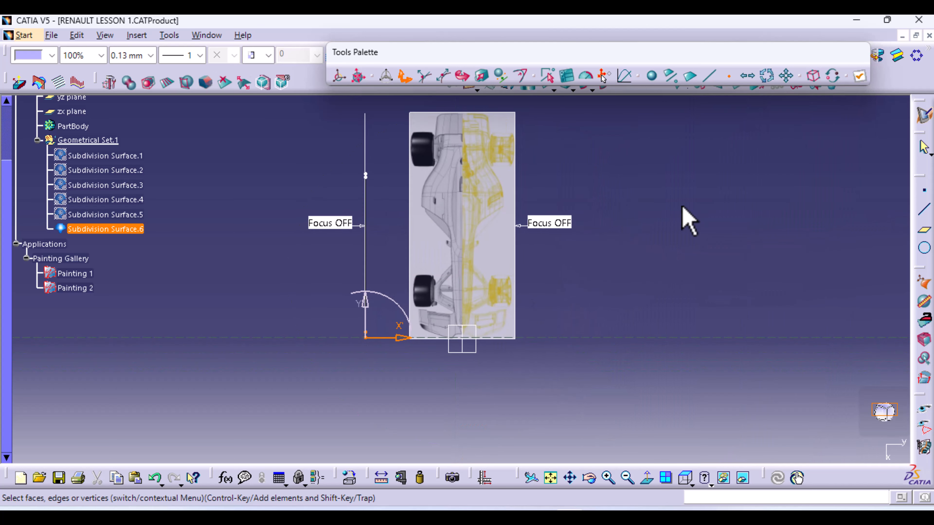
click(812, 76)
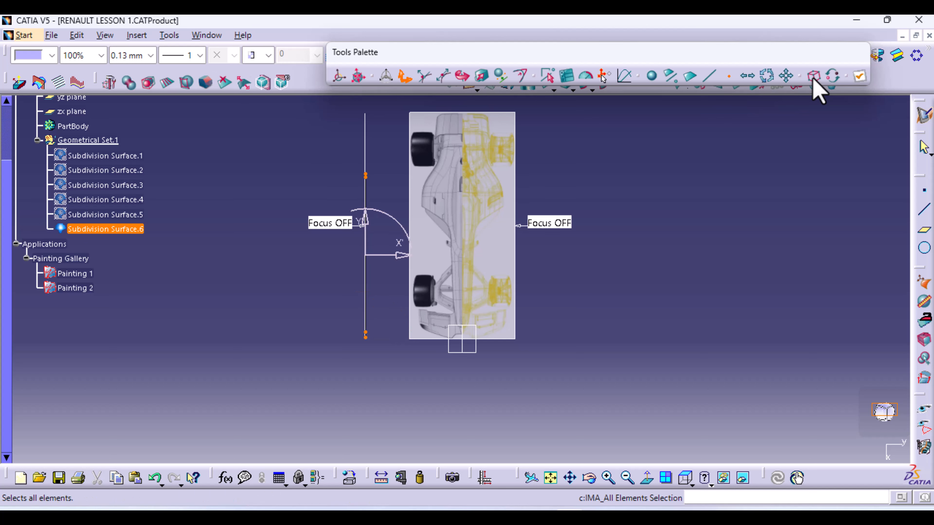
click(504, 79)
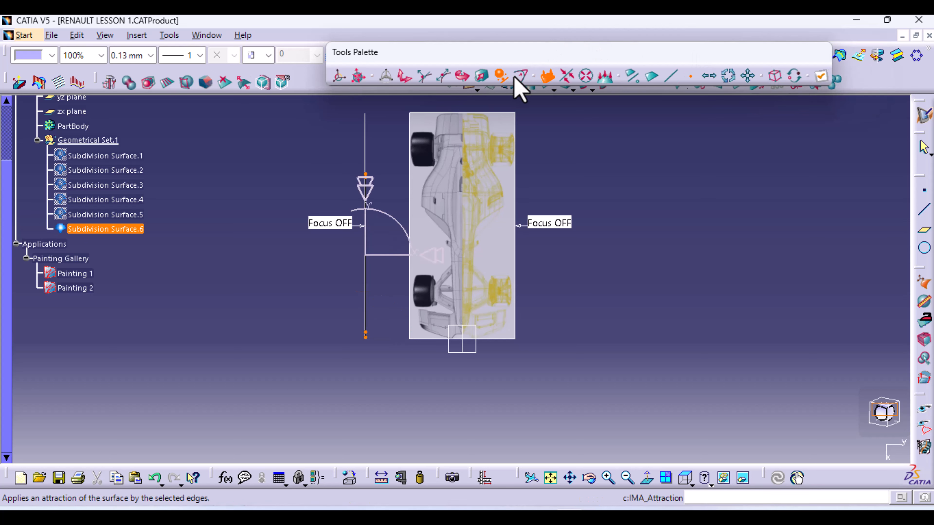
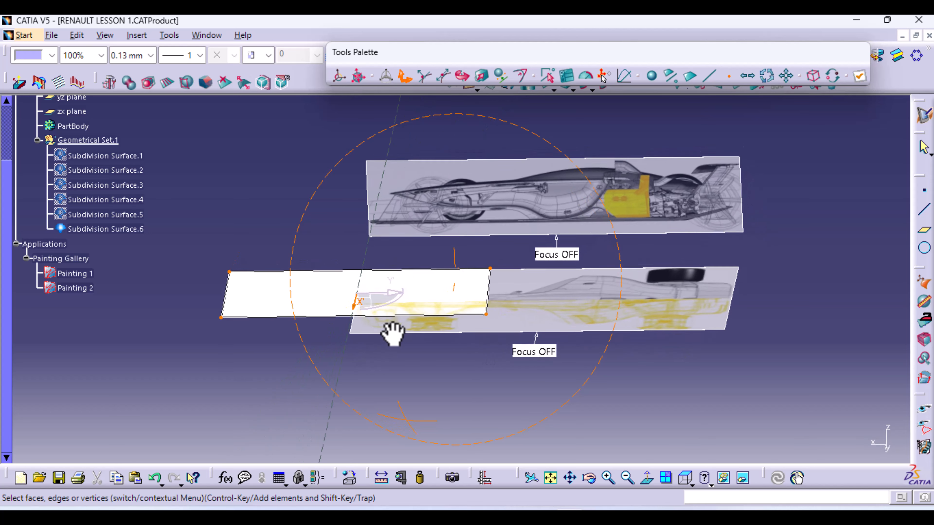
In the right side view, translate the whole surface rearward and up until it covers the front of the side blueprint, and accept the edit
click(692, 485)
click(704, 438)
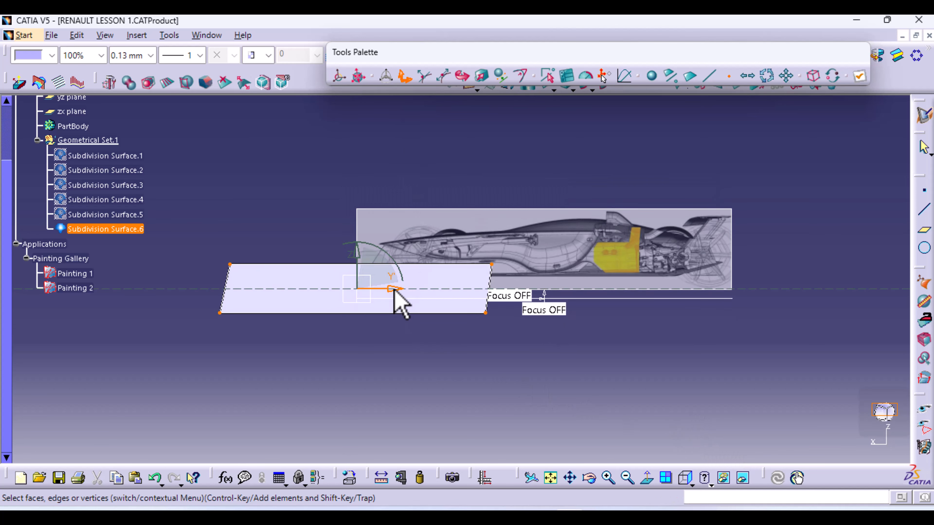
drag(393, 288, 522, 281)
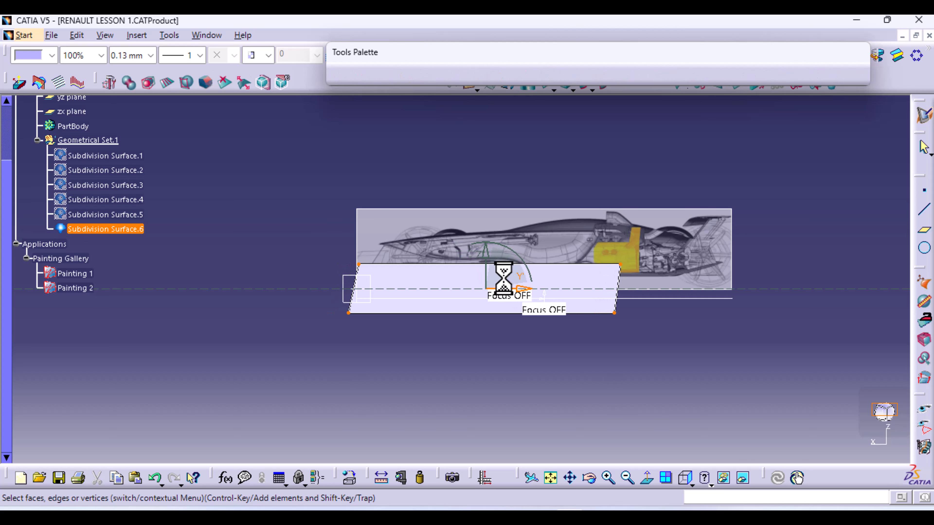
drag(487, 254, 488, 223)
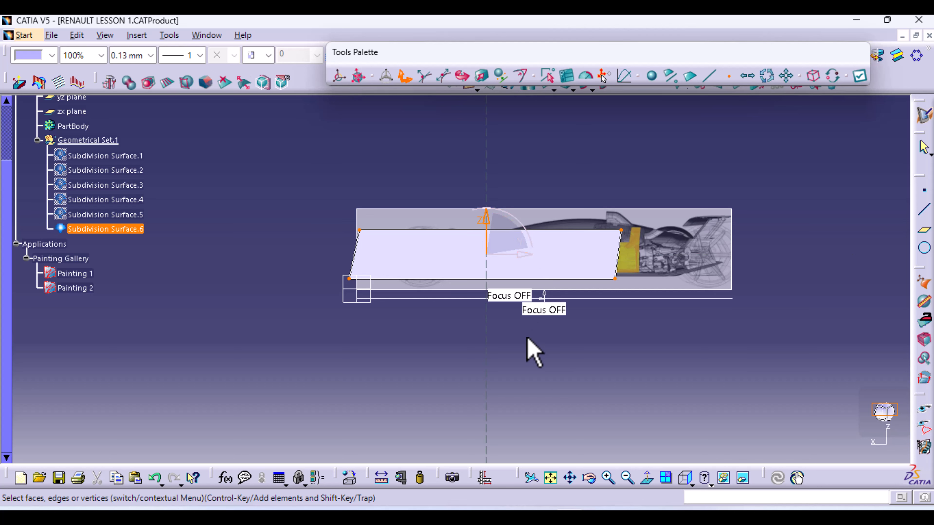
middle_drag(533, 352, 518, 274)
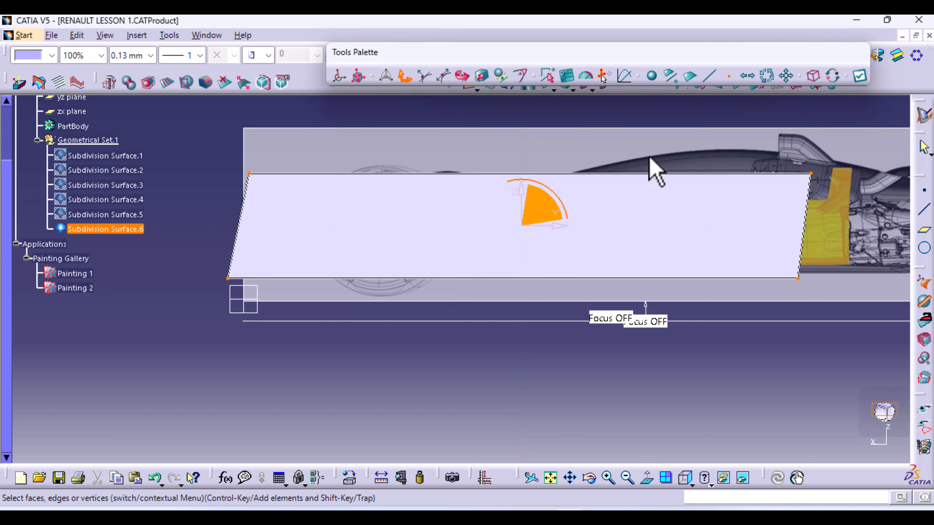
click(859, 76)
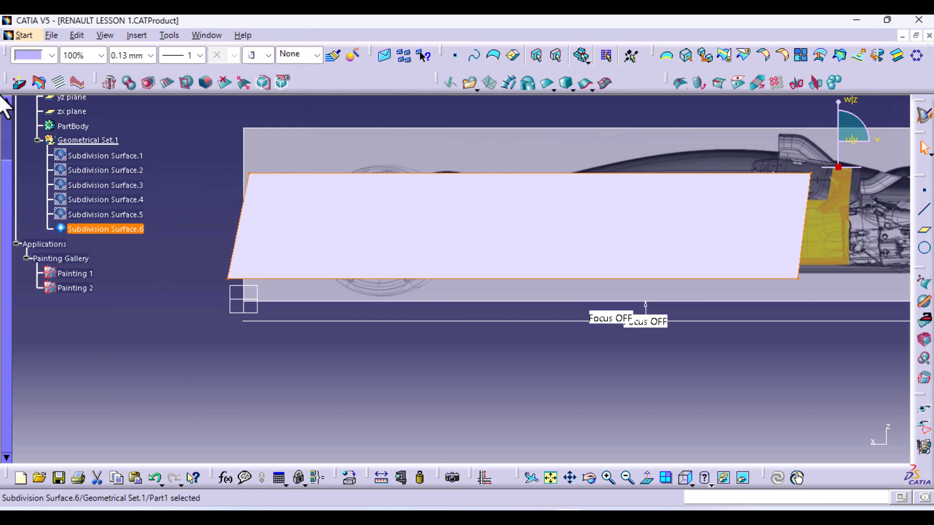
Set the opacity of Subdivision Surface.6 to 50% so the side blueprint shows through it
click(101, 56)
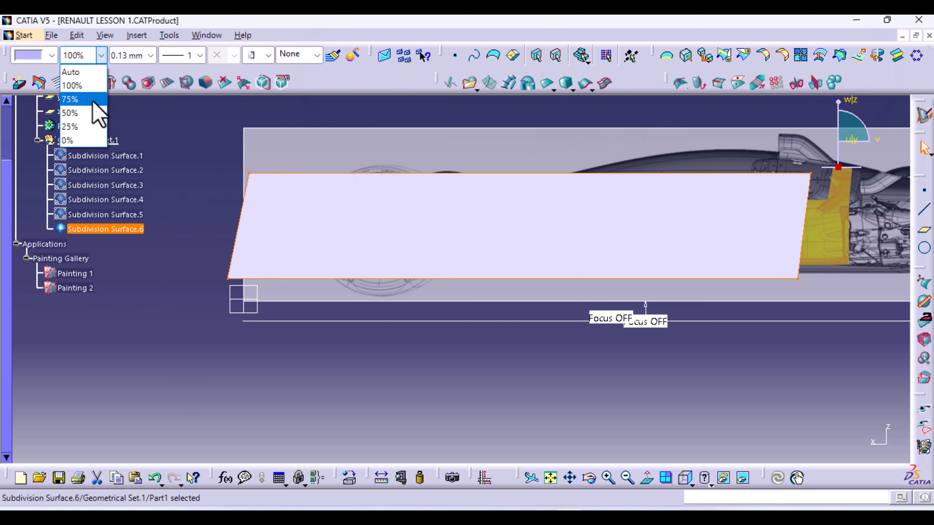
click(88, 125)
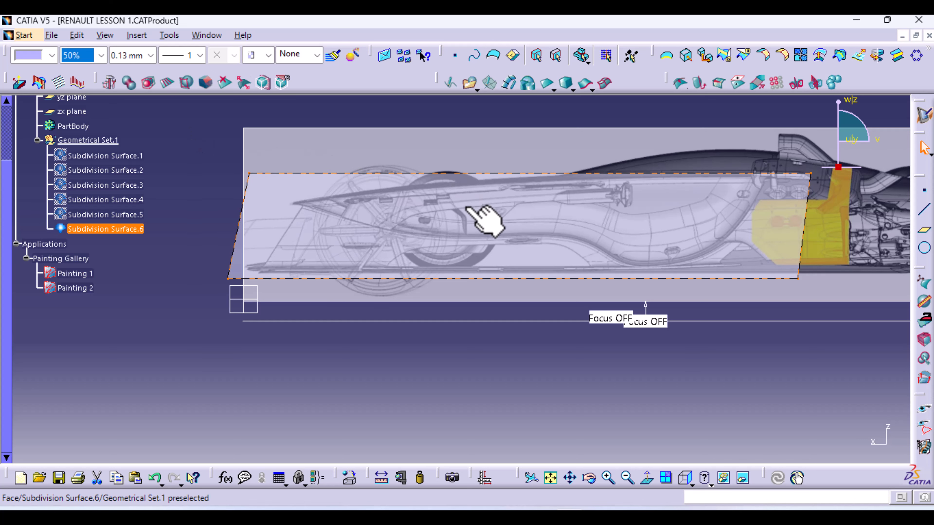
click(329, 392)
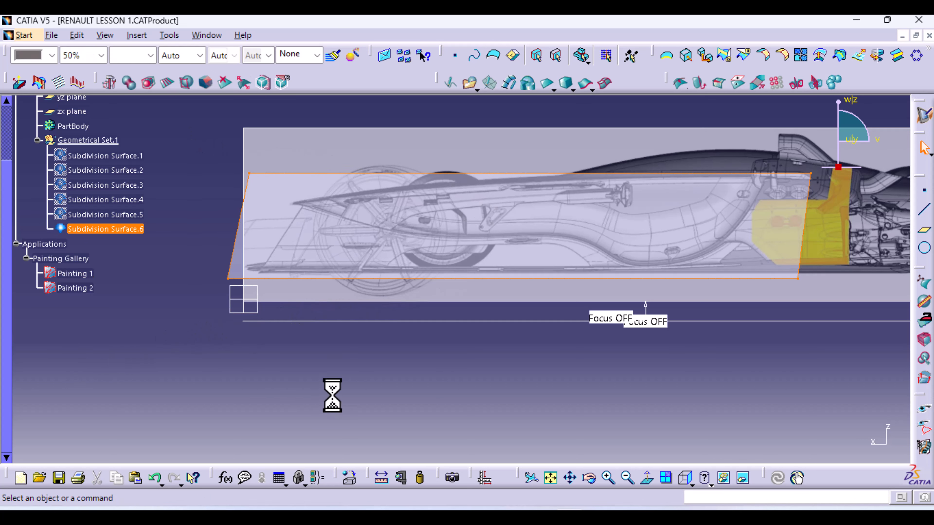
right_click(132, 234)
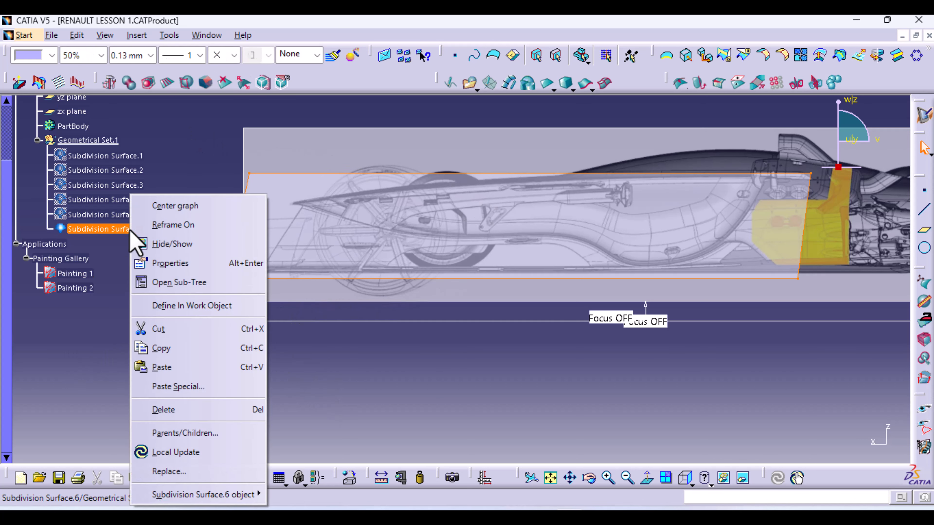
click(344, 338)
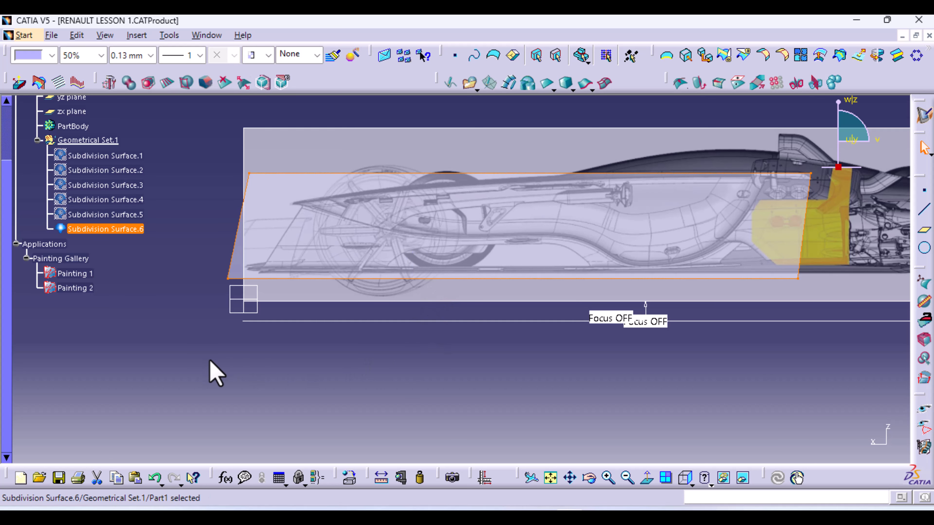
Start a curve below the front of the floor in the side view and trace it up the slanted wing support line toward the nose
click(586, 85)
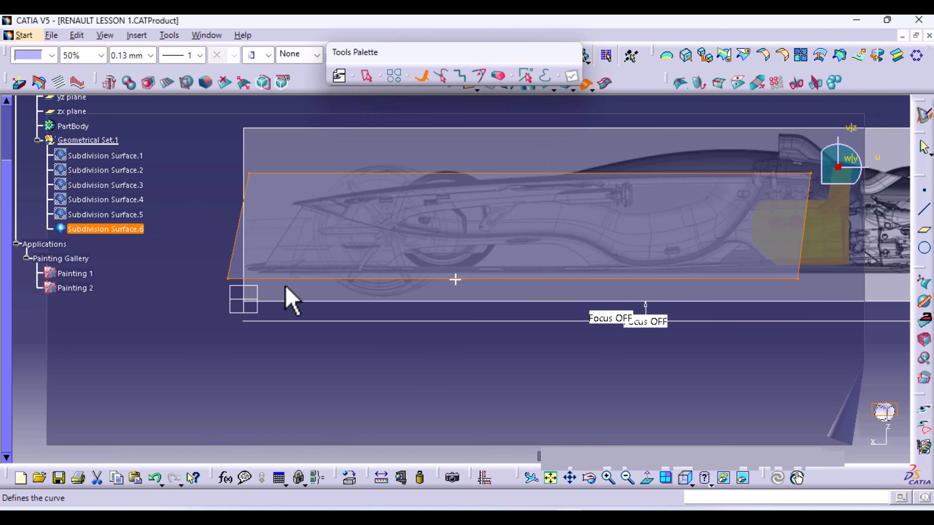
middle_drag(286, 298, 412, 352)
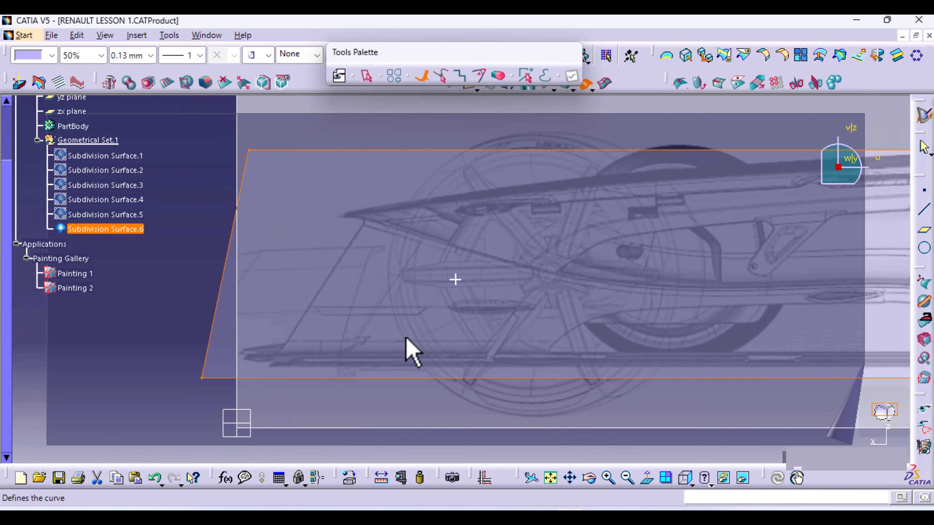
click(220, 397)
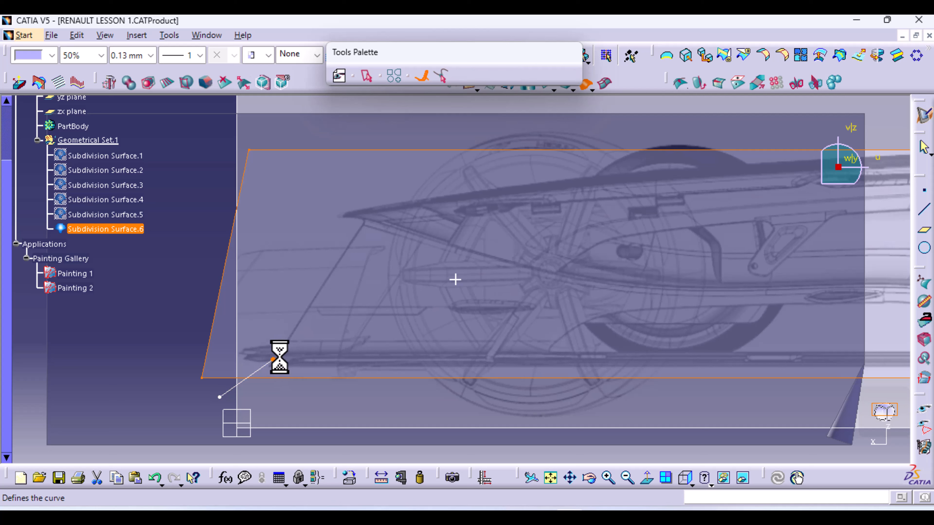
click(285, 344)
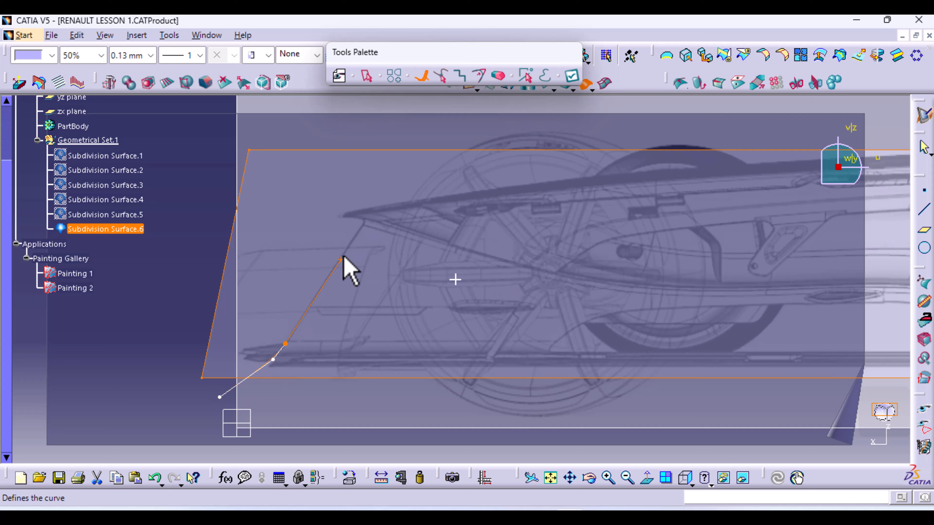
click(360, 232)
Continue the curve around the junction under the nose tip, end it above the surface's upper front corner, and accept it
ctrl+middle_drag(383, 299, 381, 366)
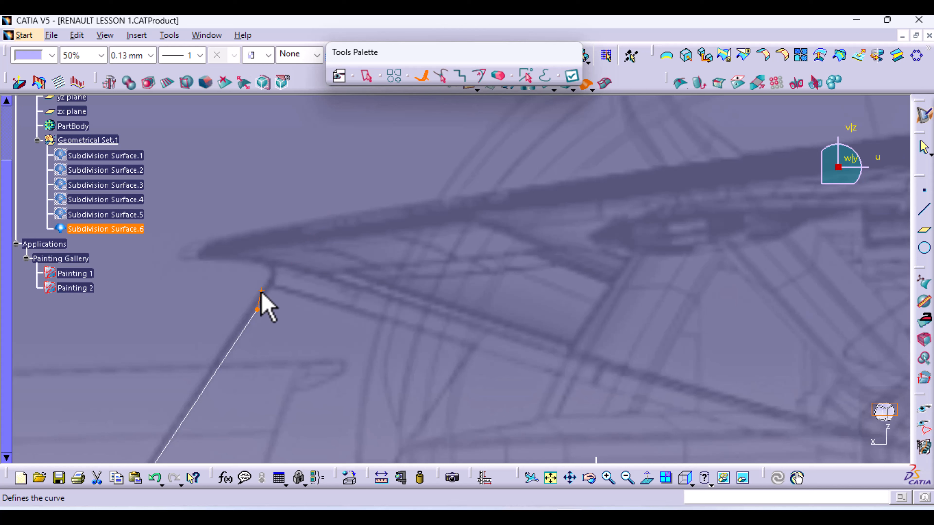
click(273, 283)
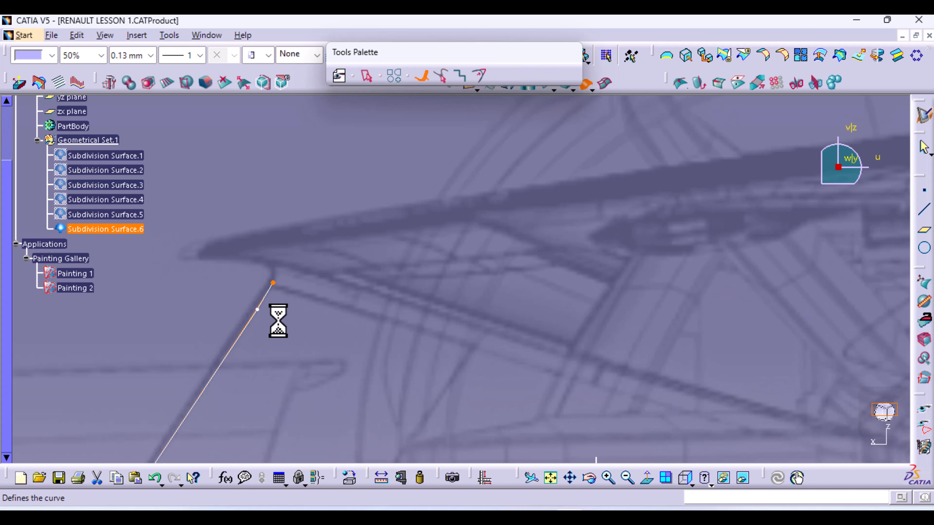
middle_drag(280, 341, 280, 247)
middle_drag(189, 287, 642, 334)
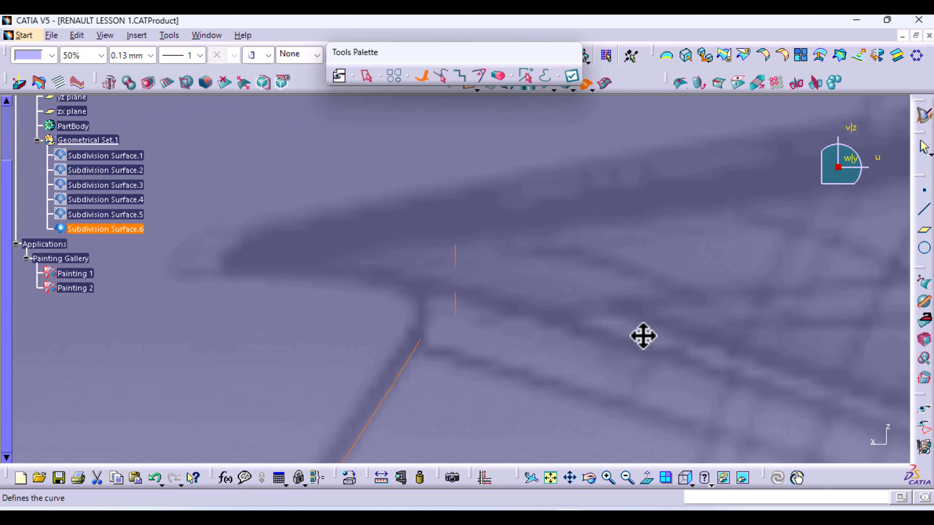
click(424, 299)
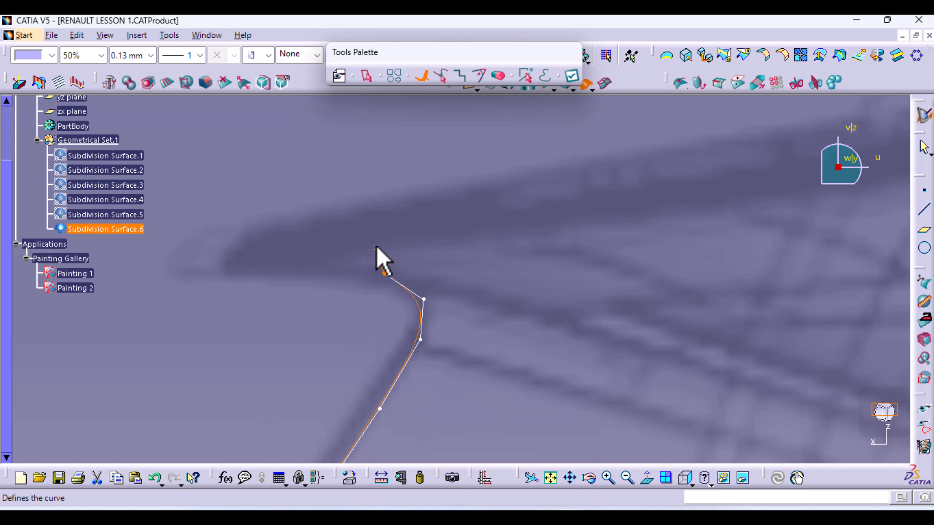
middle_drag(376, 247, 385, 417)
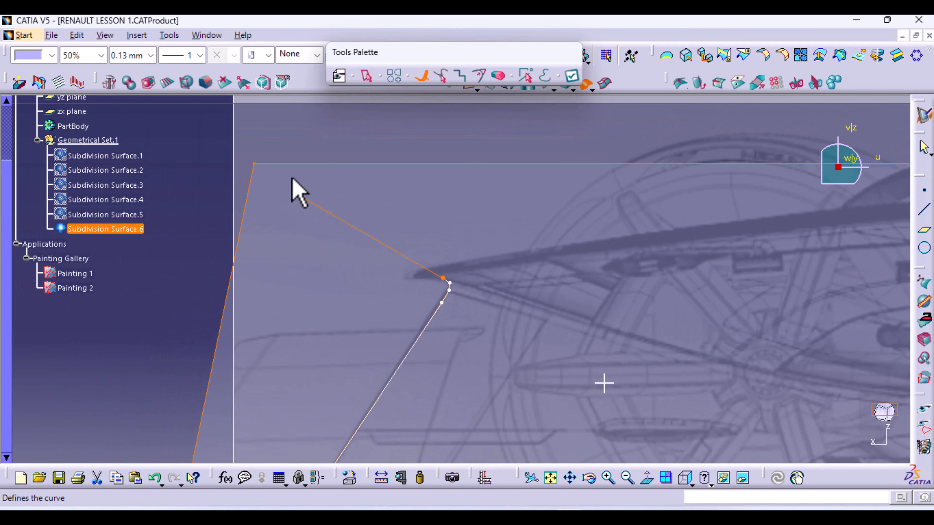
click(241, 134)
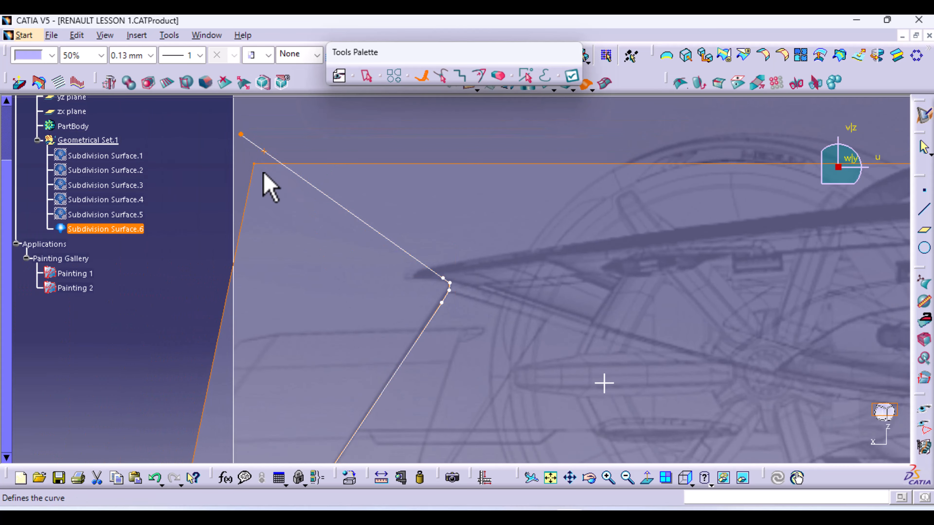
click(572, 79)
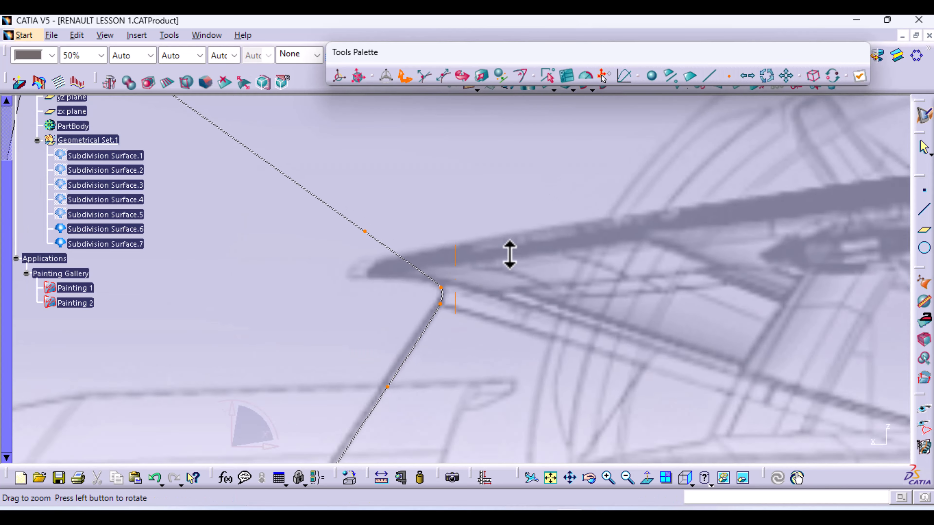
middle_drag(510, 254, 349, 227)
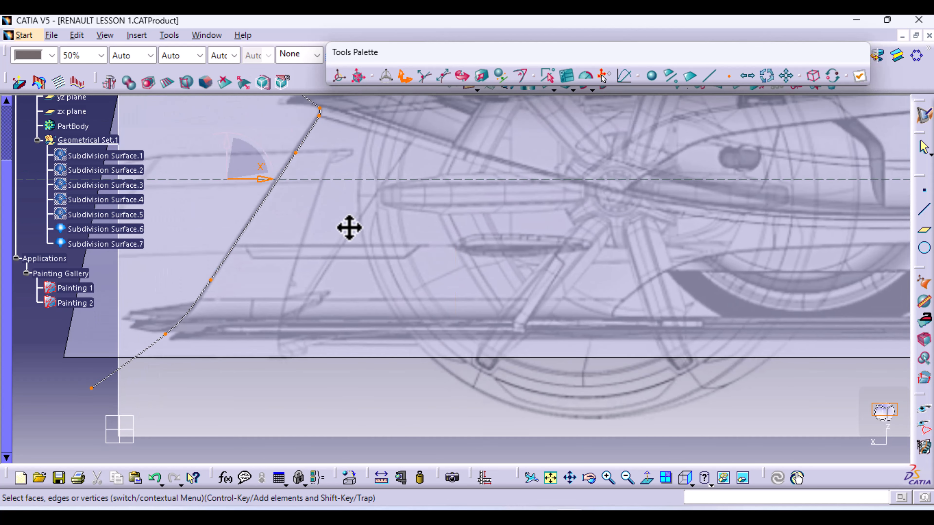
middle_drag(399, 199, 396, 299)
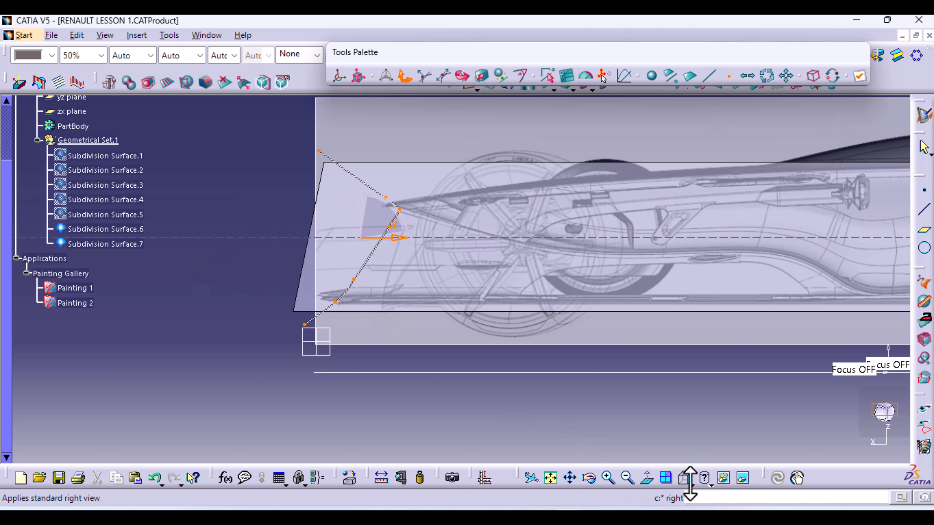
In the top view, shift Subdivision Surface.7 sideways until it is centred on the car's centreline, and accept the edit
click(712, 485)
click(700, 460)
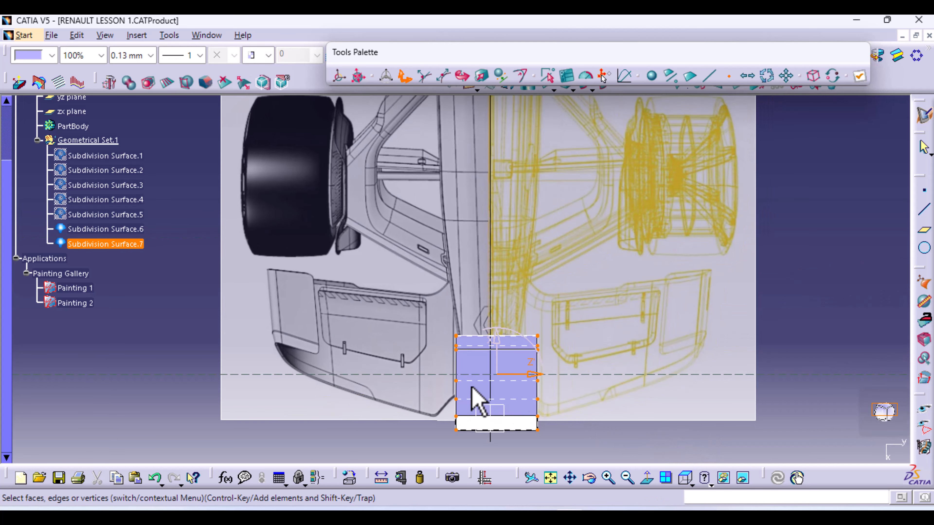
drag(526, 374, 523, 374)
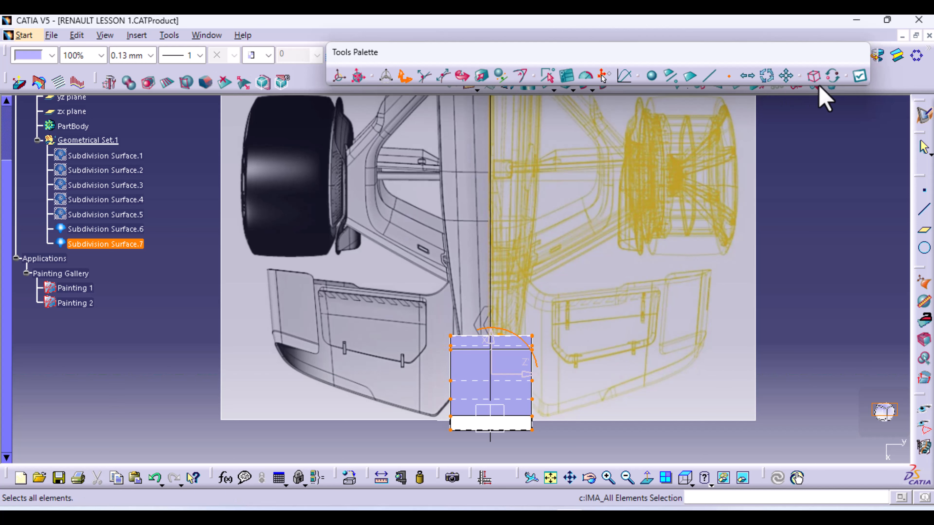
click(859, 76)
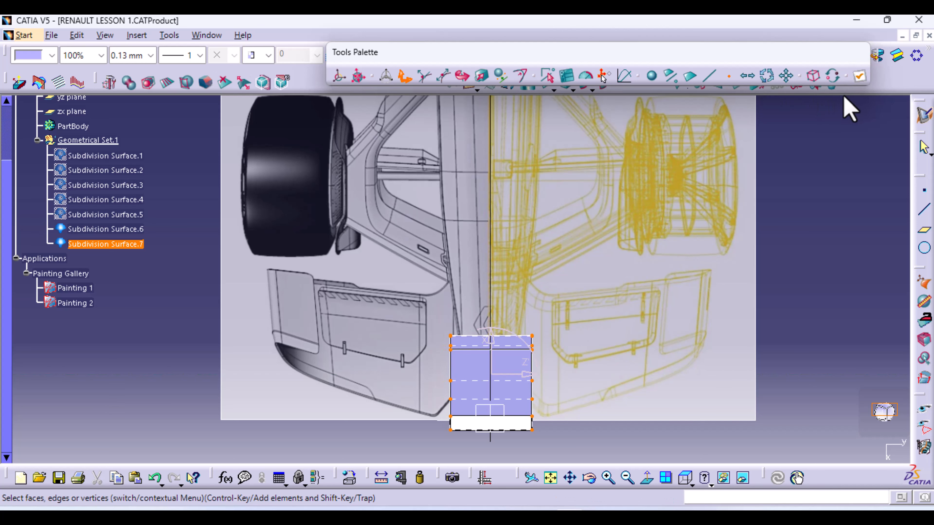
key(Escape)
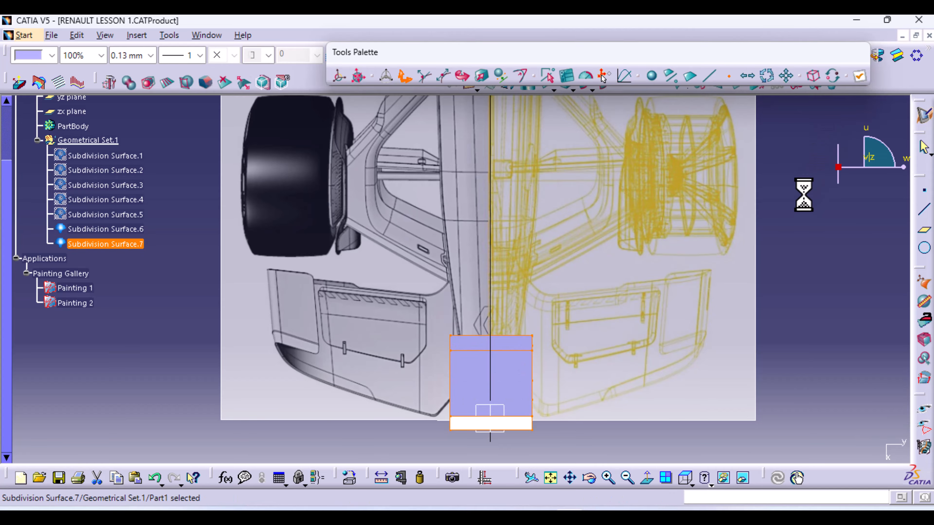
In the right side view, start a new curve below the floor near the front wheel and trace it up the front of the underbody arch
middle_drag(736, 306, 527, 340)
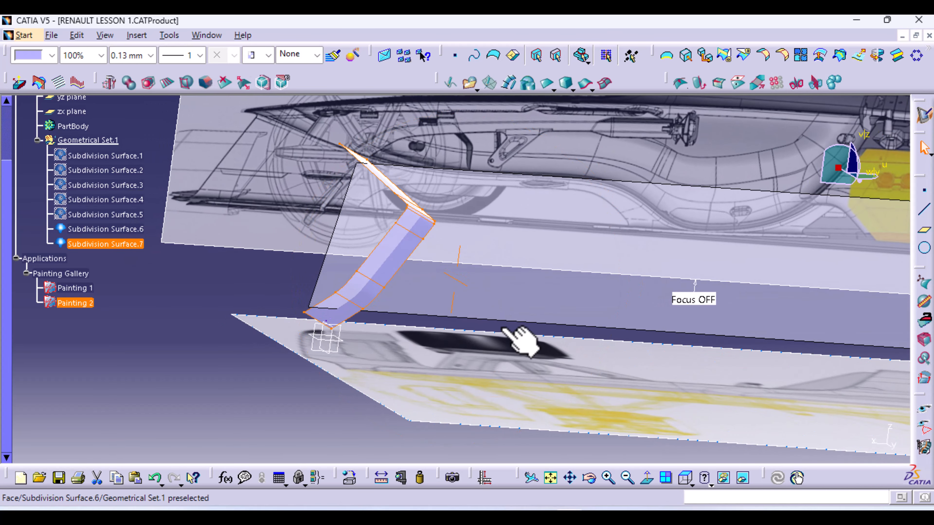
click(684, 480)
click(703, 438)
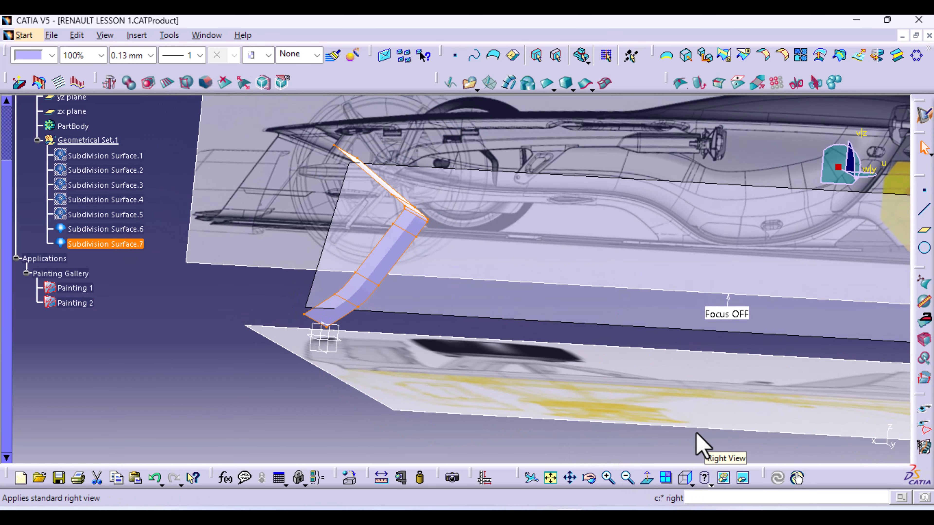
middle_drag(677, 407, 406, 351)
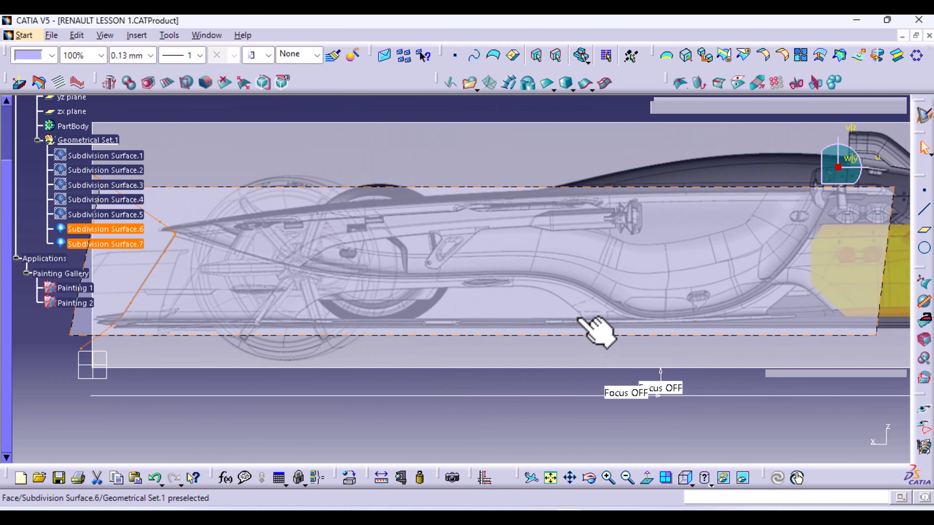
middle_drag(337, 349, 385, 320)
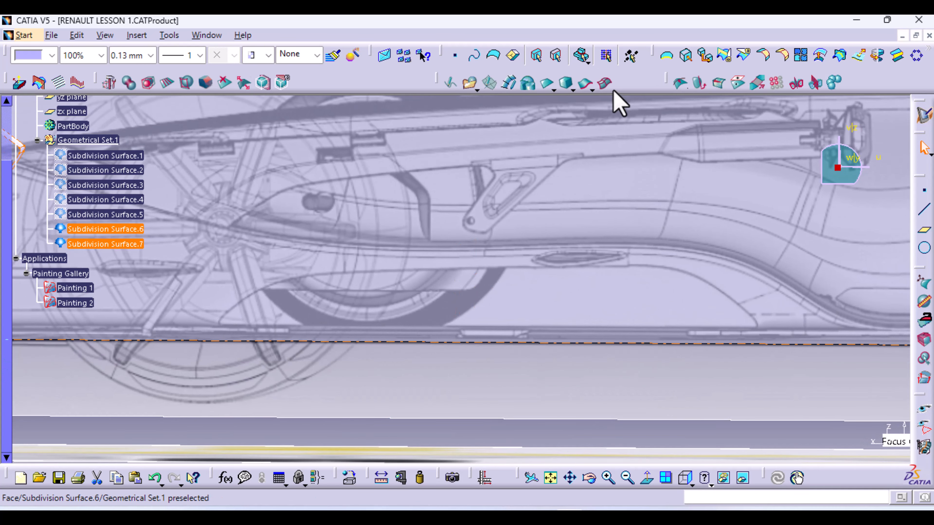
click(585, 86)
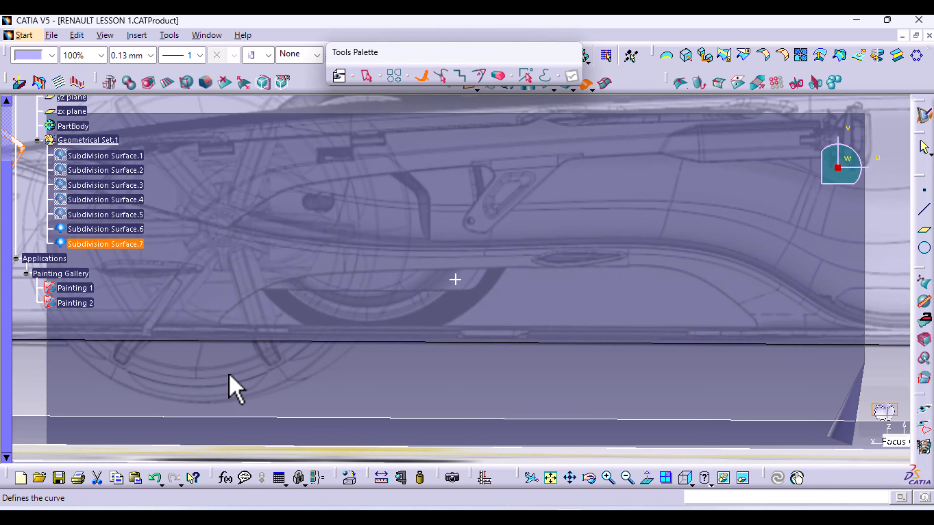
middle_drag(233, 386, 378, 411)
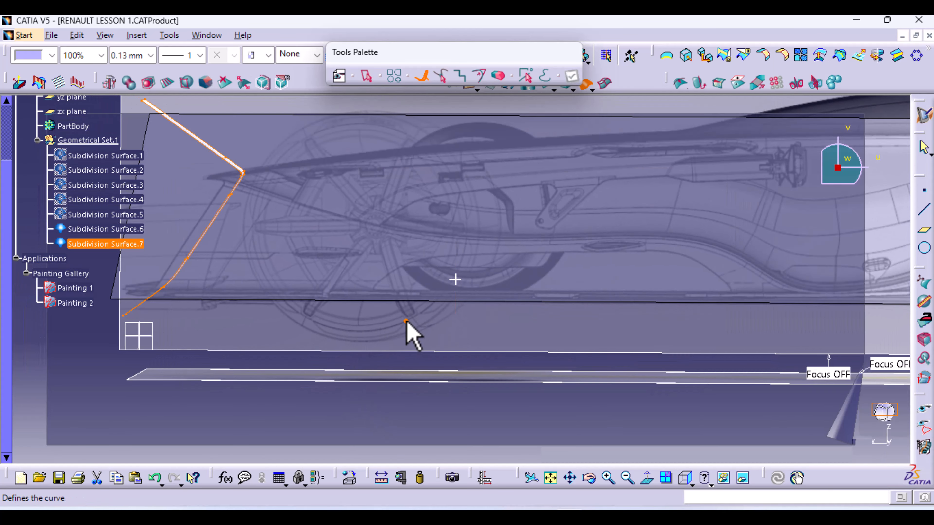
middle_drag(358, 340, 504, 292)
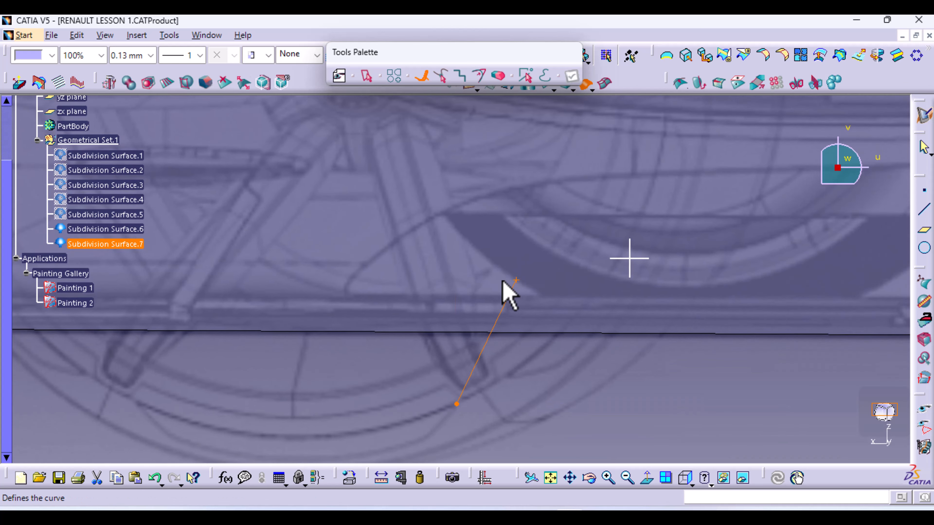
click(349, 300)
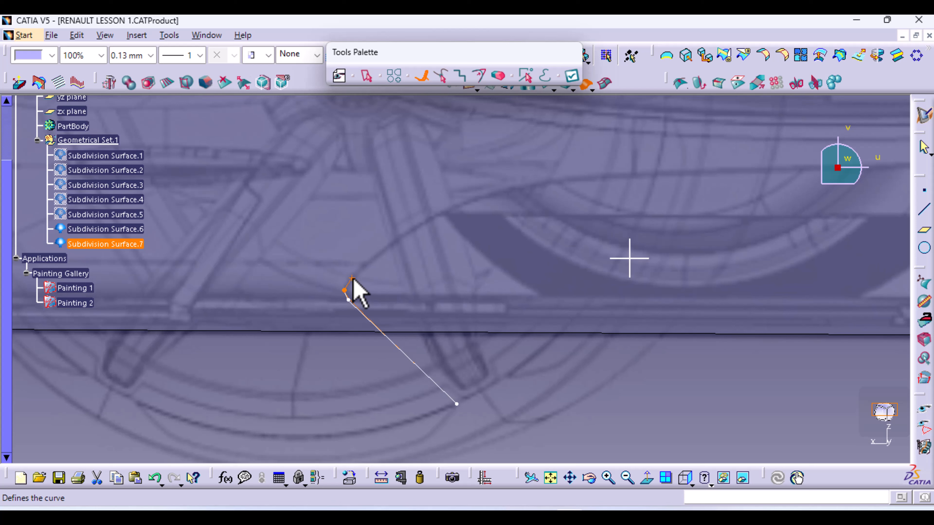
click(352, 279)
click(398, 242)
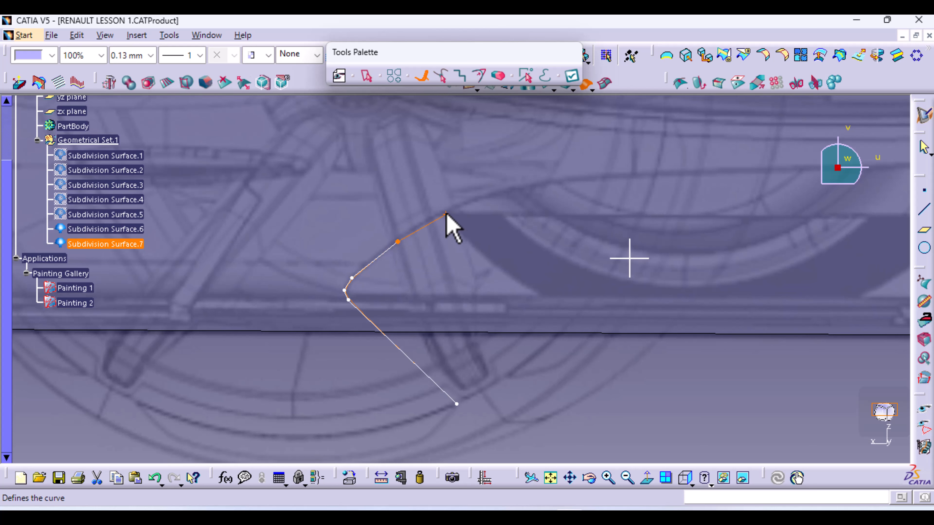
click(453, 210)
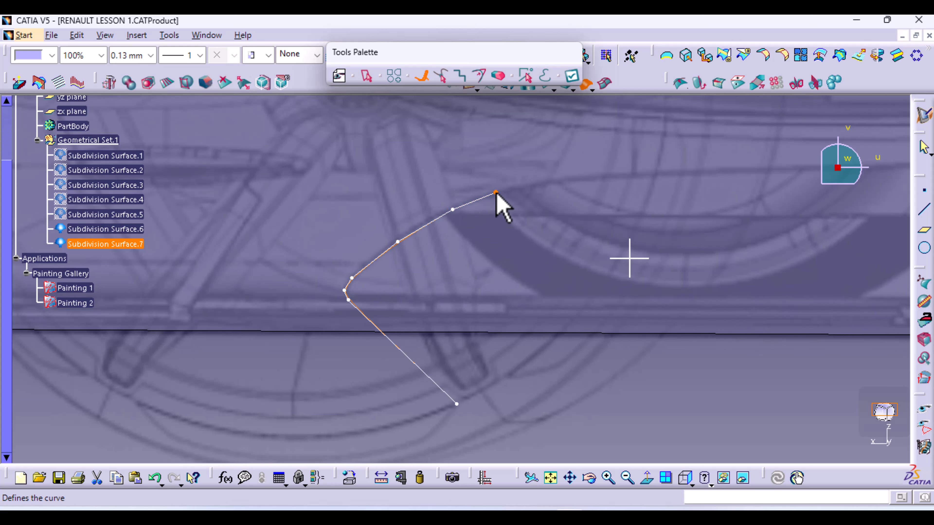
Continue the curve rearward along the underside of the chassis to just below the rear end of the oval vent
middle_drag(542, 281, 243, 406)
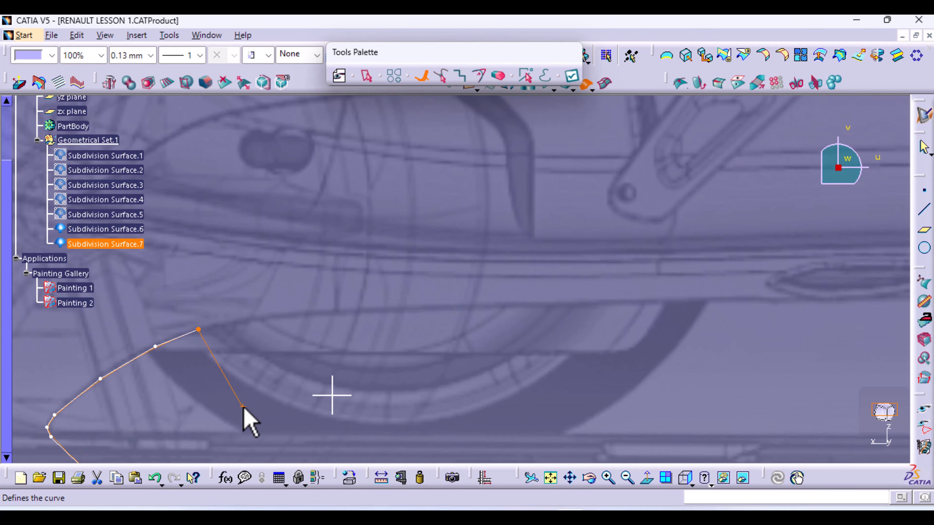
click(246, 319)
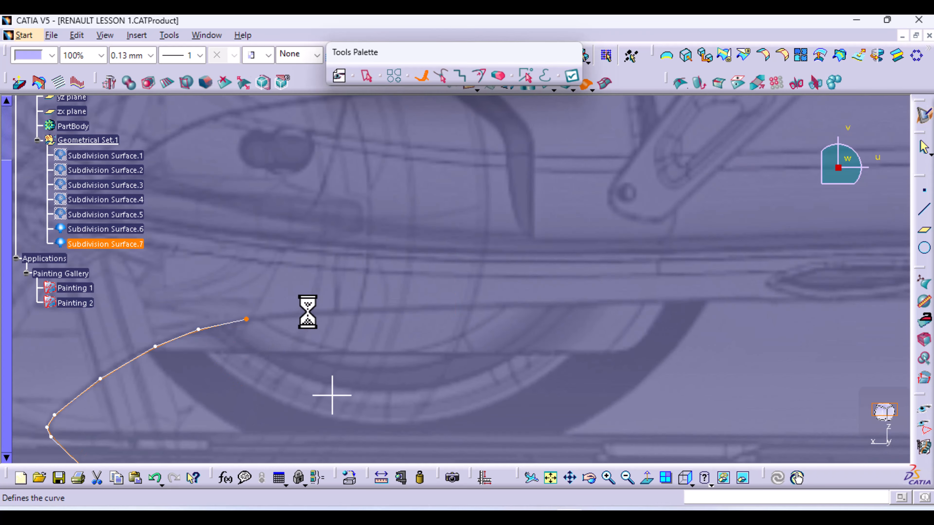
click(322, 314)
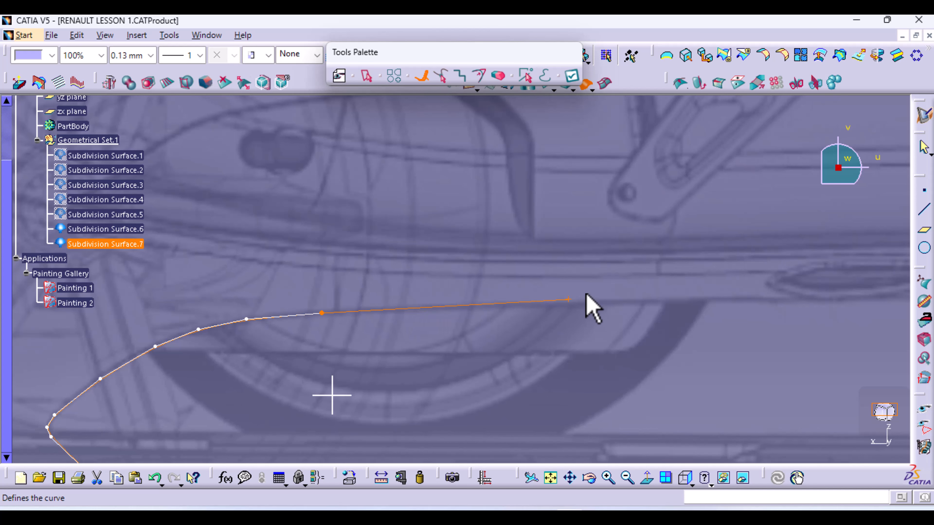
middle_drag(709, 359, 386, 333)
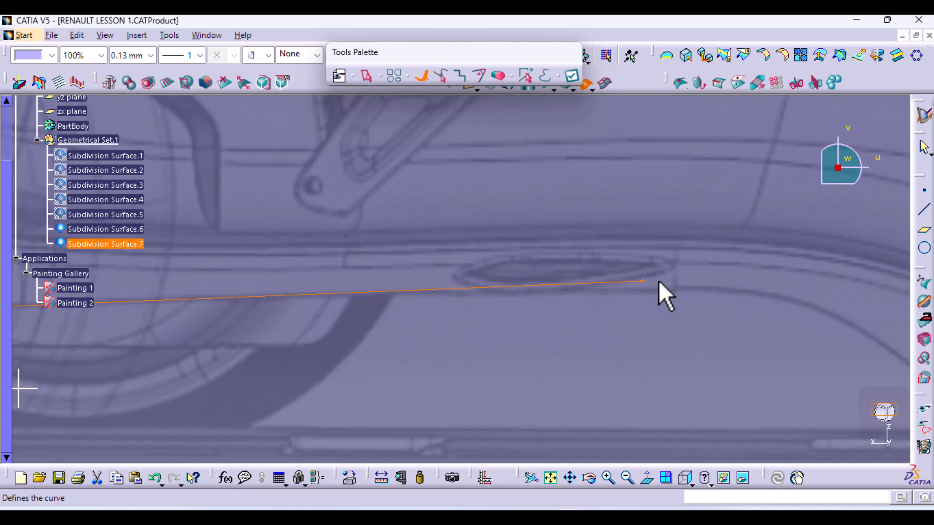
click(675, 291)
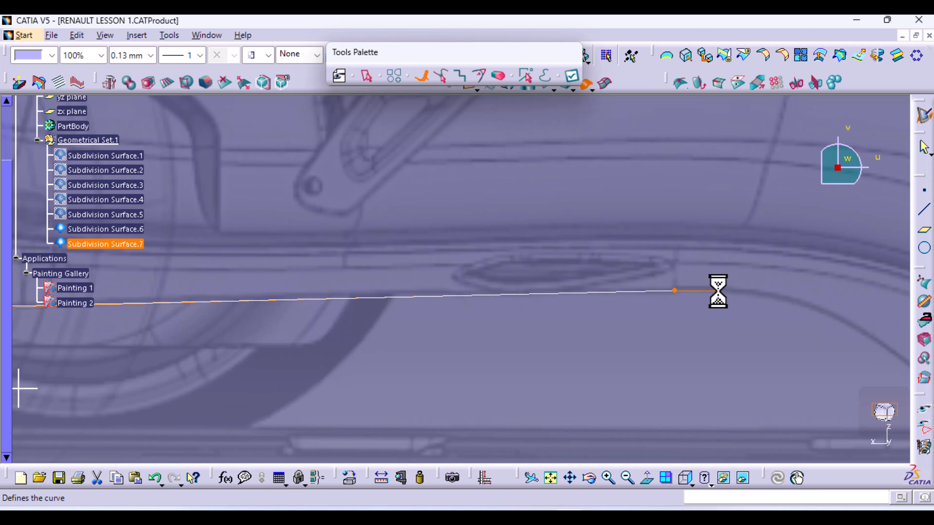
Trace the curve over the arch's rear shoulder and down its slope toward the floor
click(727, 290)
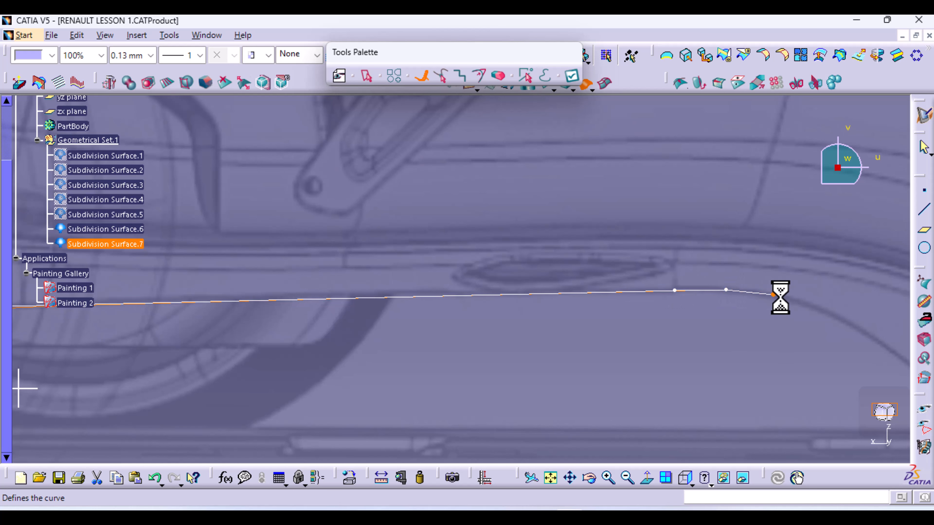
click(826, 312)
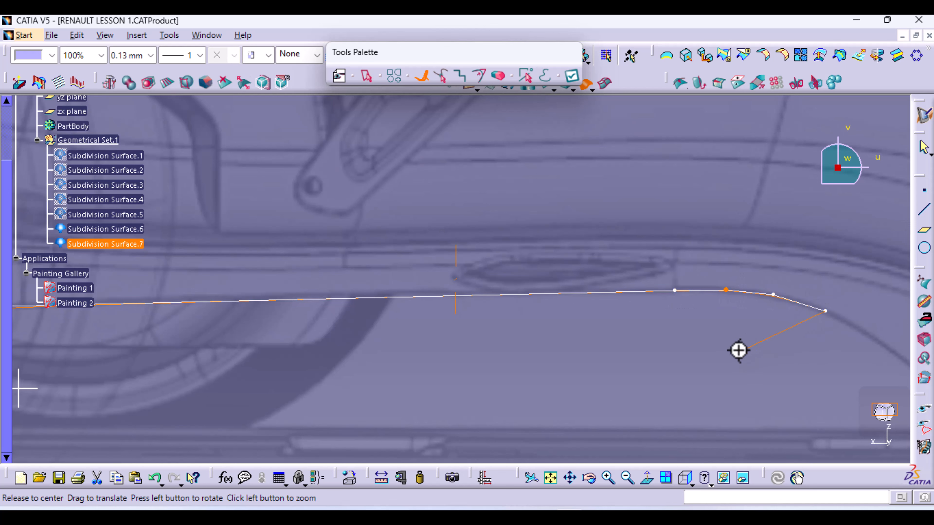
middle_drag(736, 348, 342, 274)
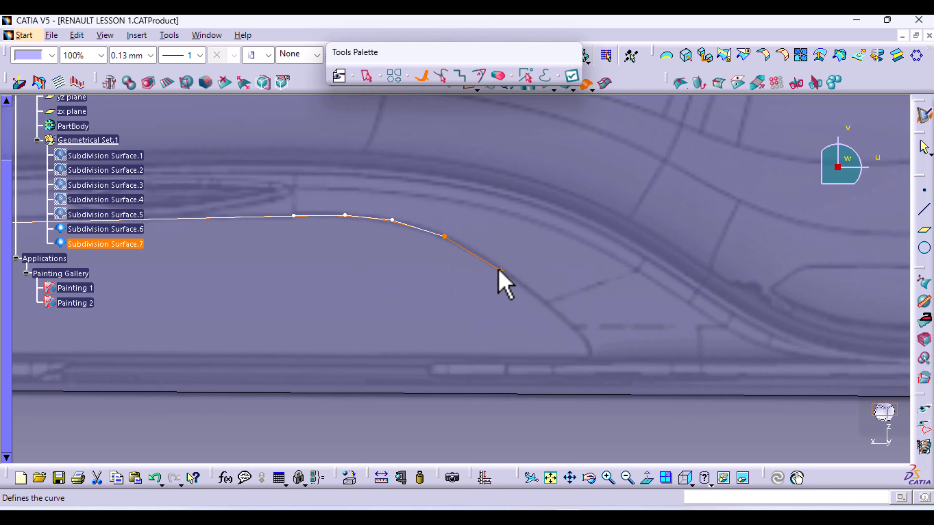
click(481, 255)
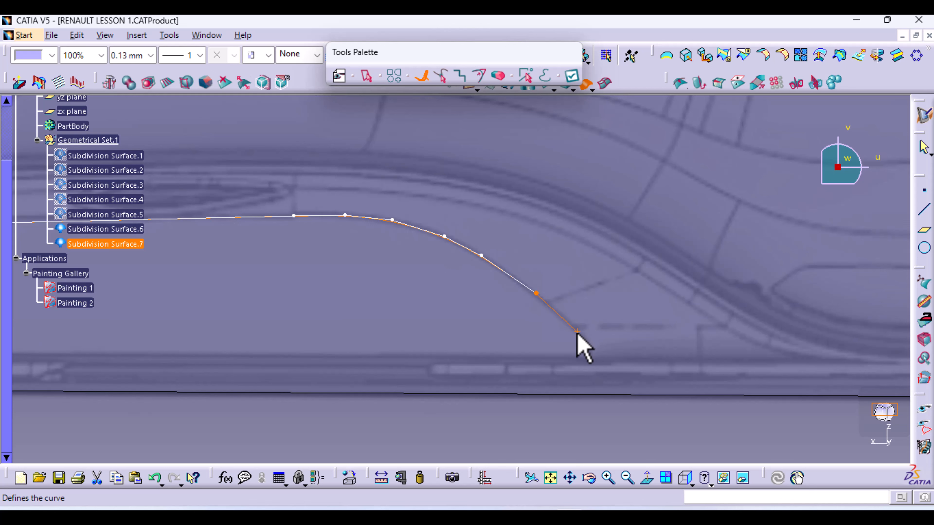
middle_drag(521, 397, 359, 296)
middle_drag(402, 338, 409, 273)
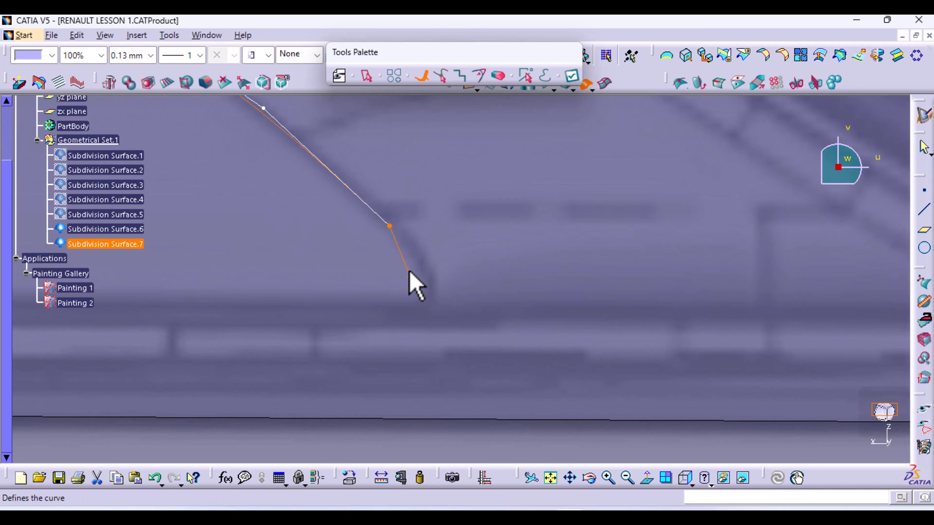
Round the curve inward at the arch's lower rear corner, end it well below the floor, and accept it
click(420, 262)
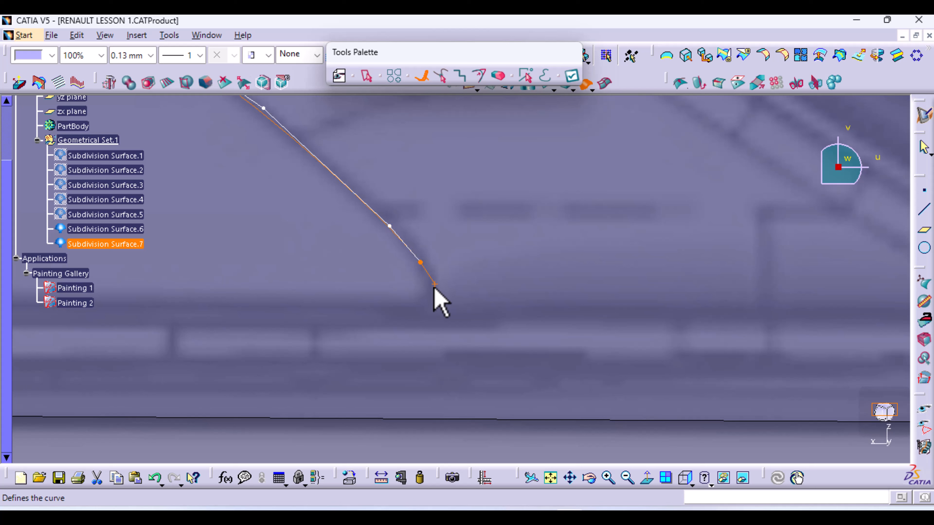
click(420, 309)
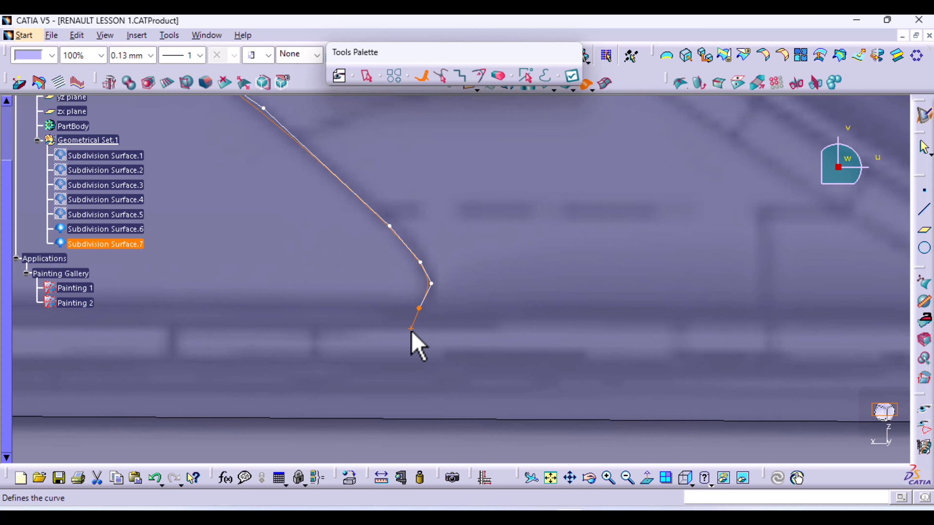
middle_drag(348, 370, 515, 386)
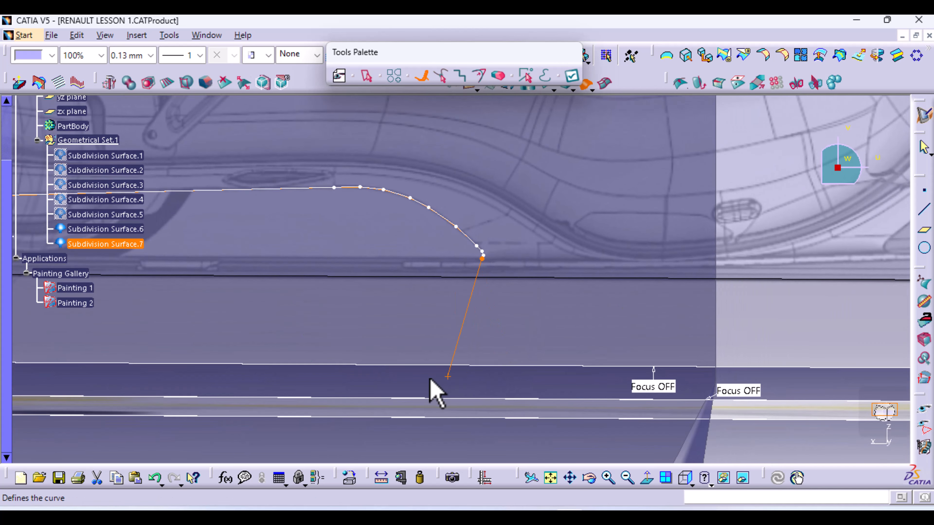
click(411, 386)
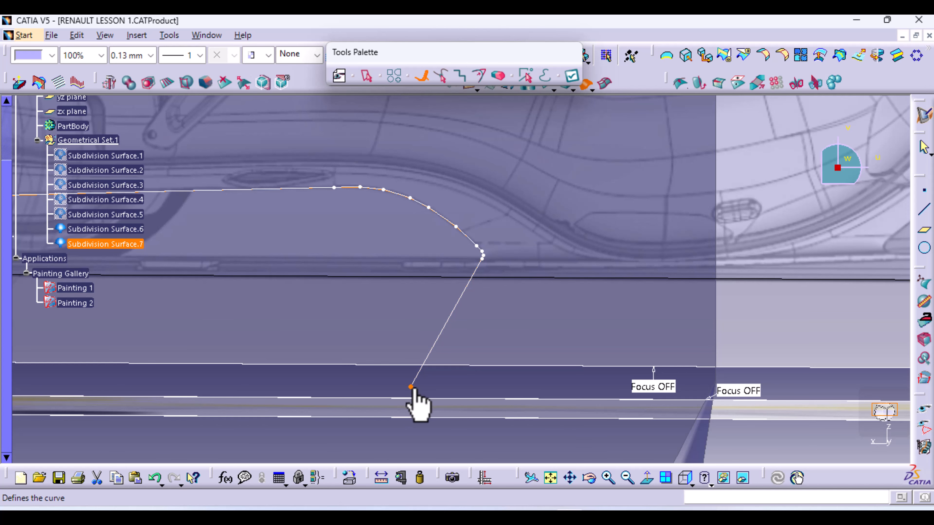
click(572, 78)
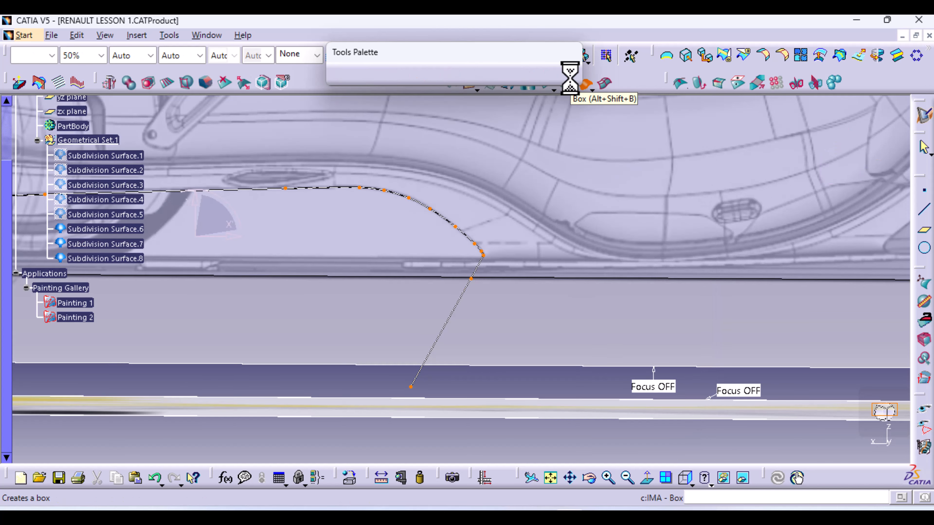
In the top view, shift Subdivision Surface.8 sideways until it is centred on the car's centreline
middle_drag(573, 308, 505, 376)
click(694, 481)
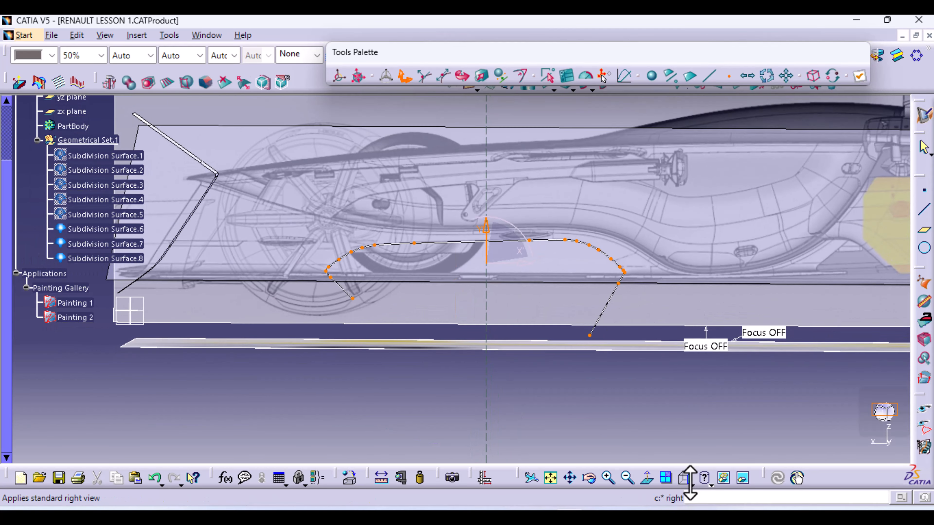
click(703, 456)
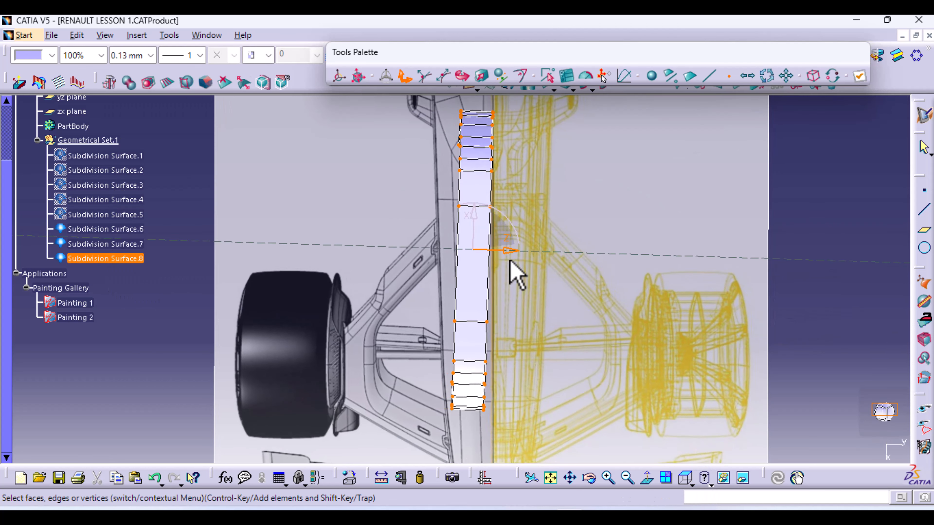
middle_drag(549, 289, 550, 328)
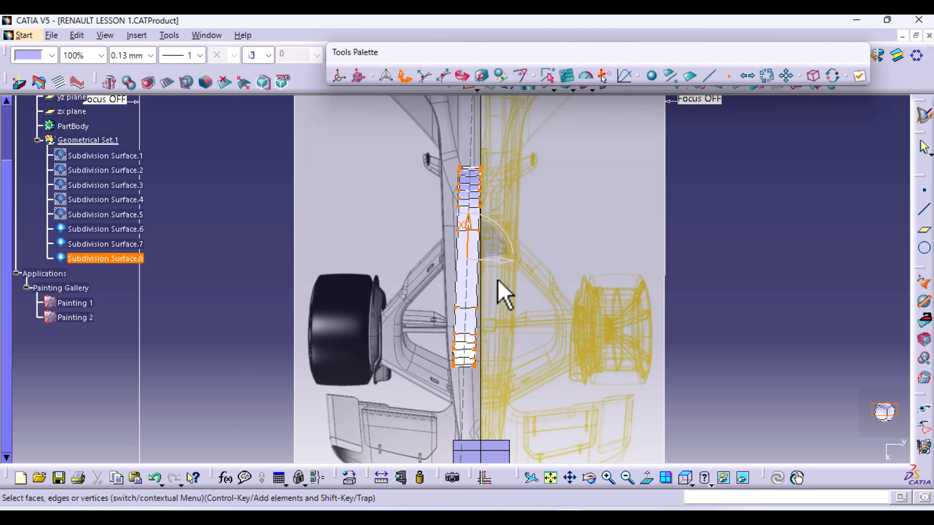
click(507, 261)
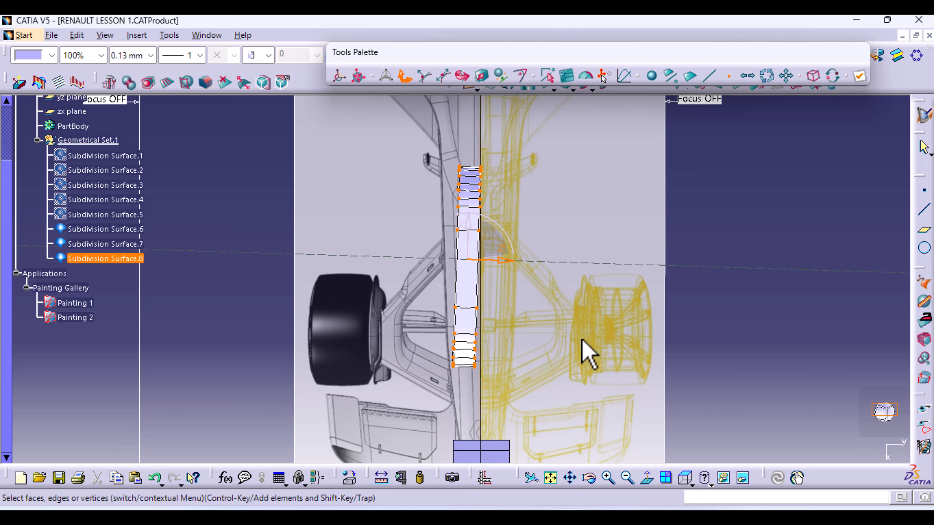
drag(503, 264, 517, 263)
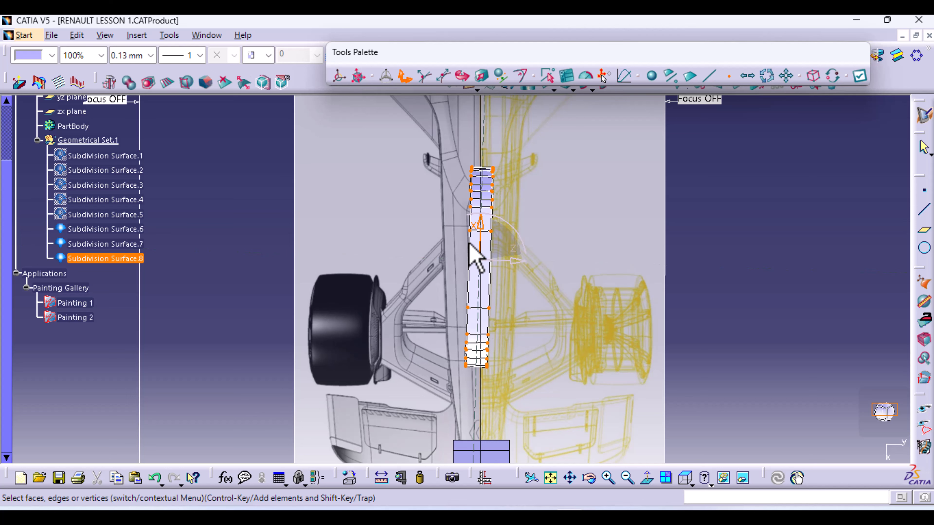
drag(511, 259, 514, 260)
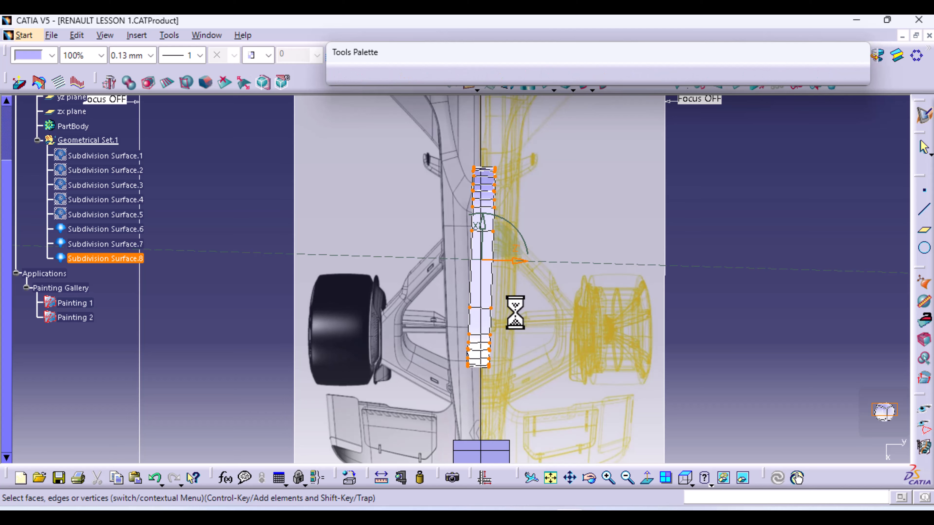
Place the robot on the front end's tucked-under corner of Subdivision Surface.8, on the yellow wireframe side
middle_drag(638, 363, 622, 285)
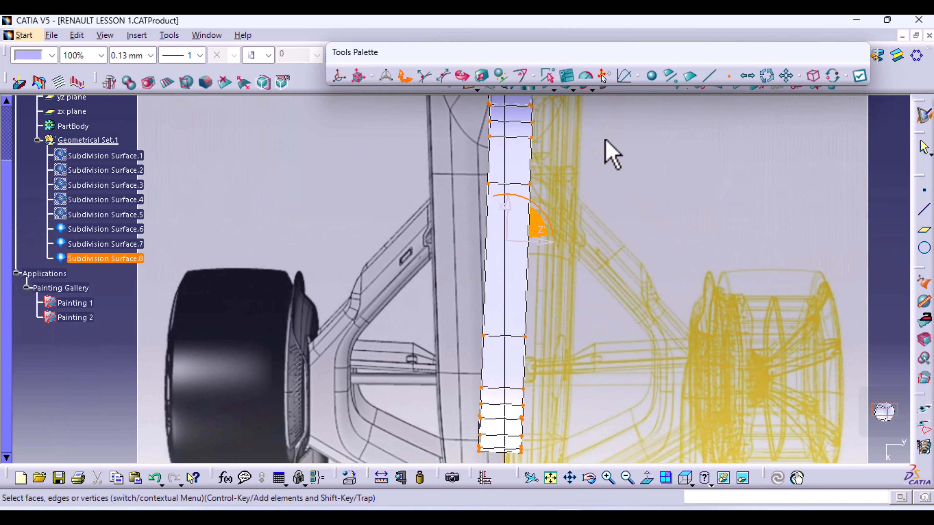
middle_drag(605, 142, 569, 294)
click(339, 79)
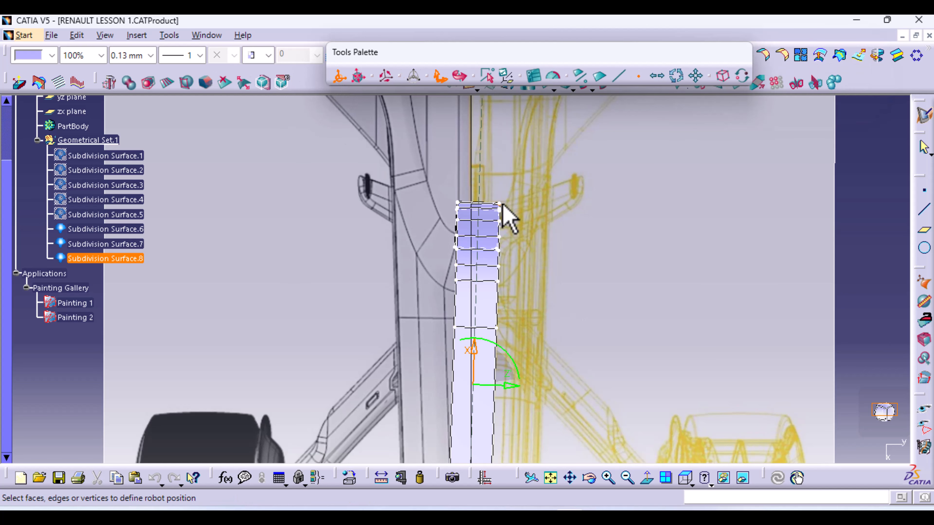
middle_drag(514, 322, 476, 117)
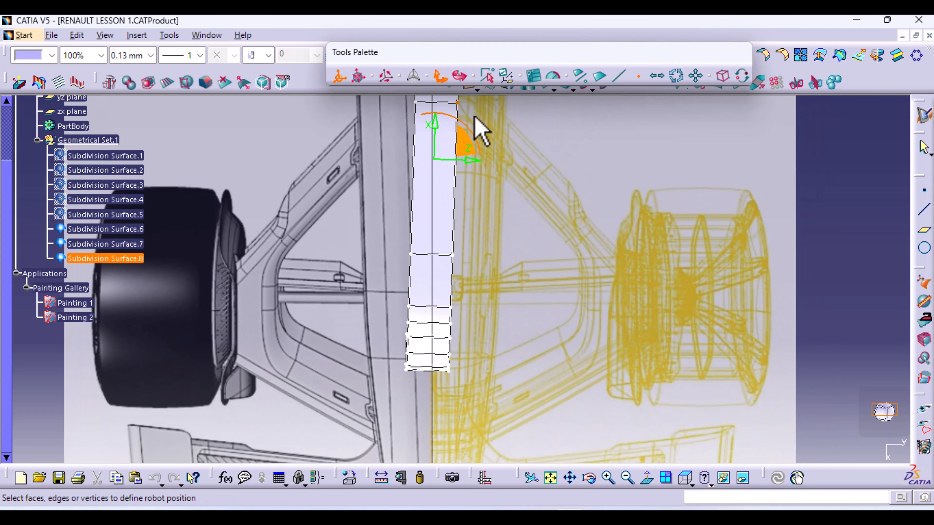
middle_drag(478, 280, 423, 298)
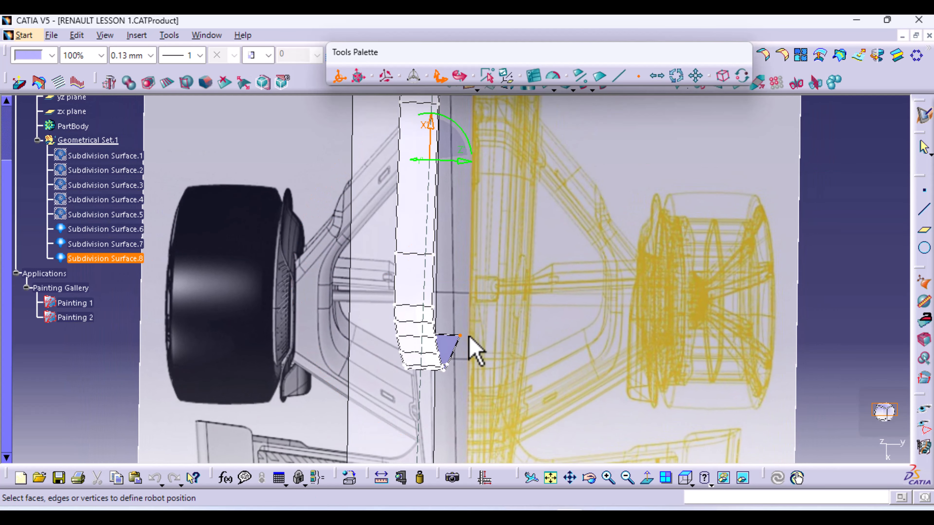
click(460, 336)
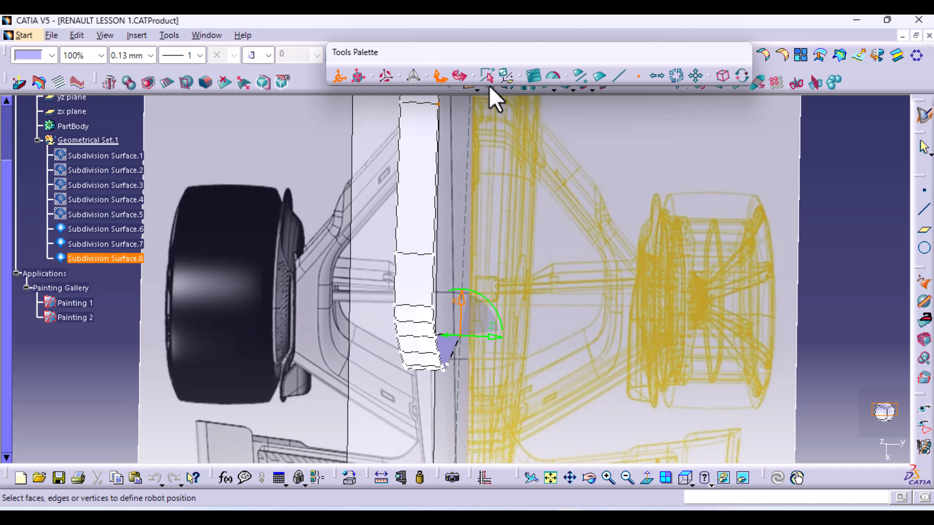
click(342, 79)
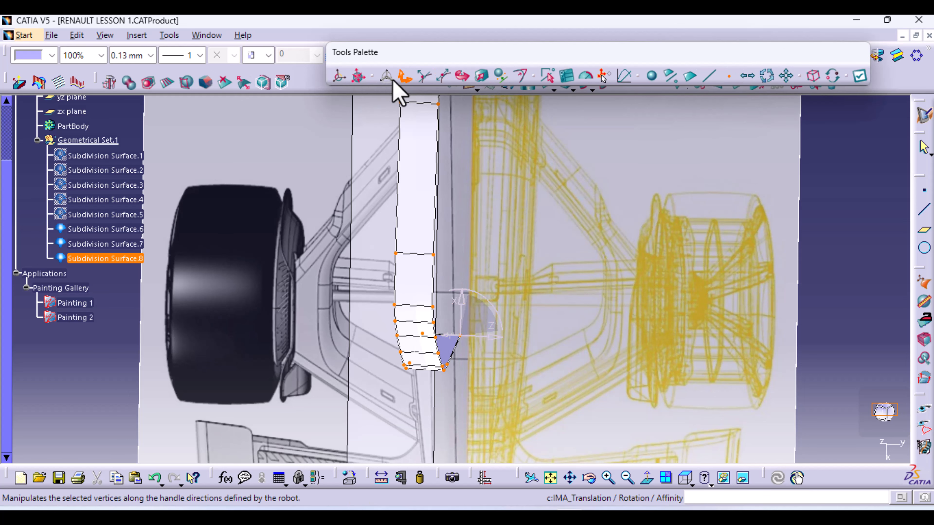
Try to align the vertices of the edge facing the yellow wireframe half, and reset the robot
click(500, 76)
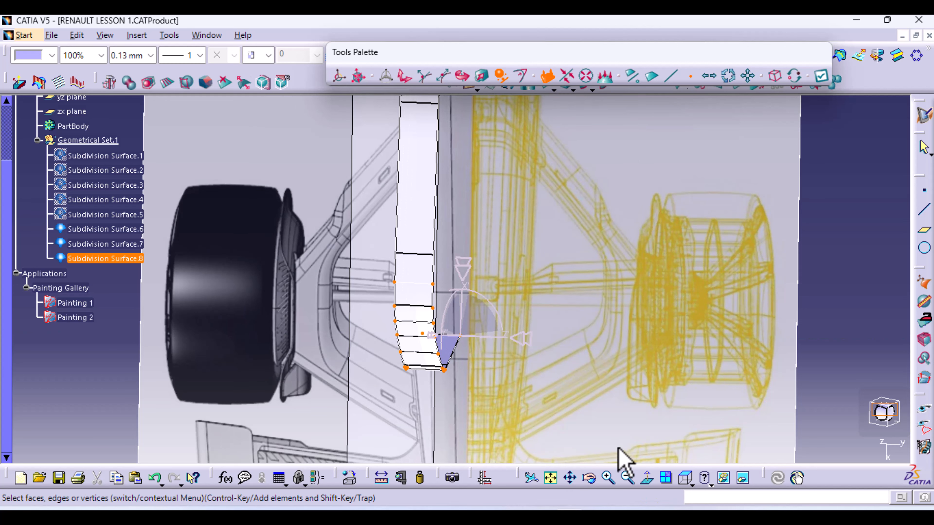
click(684, 478)
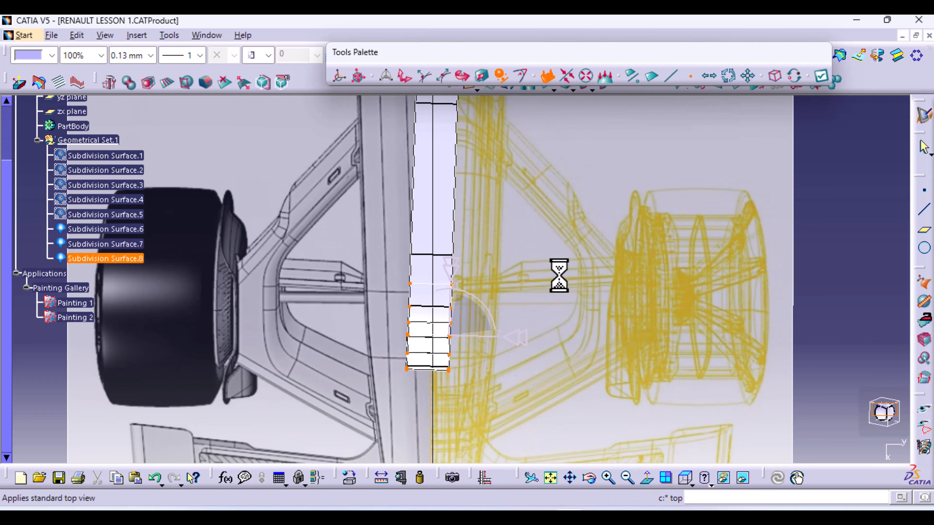
middle_drag(559, 276, 519, 383)
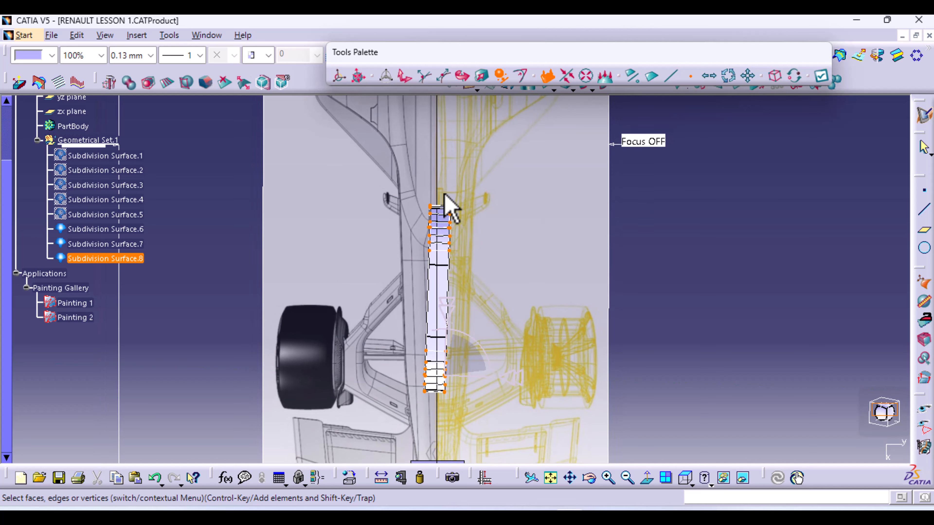
drag(442, 194, 457, 236)
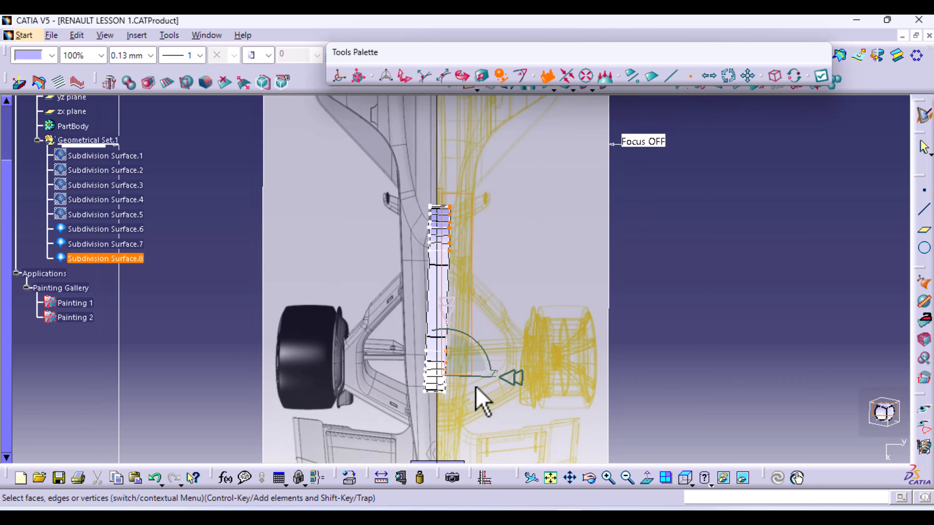
drag(476, 387, 477, 418)
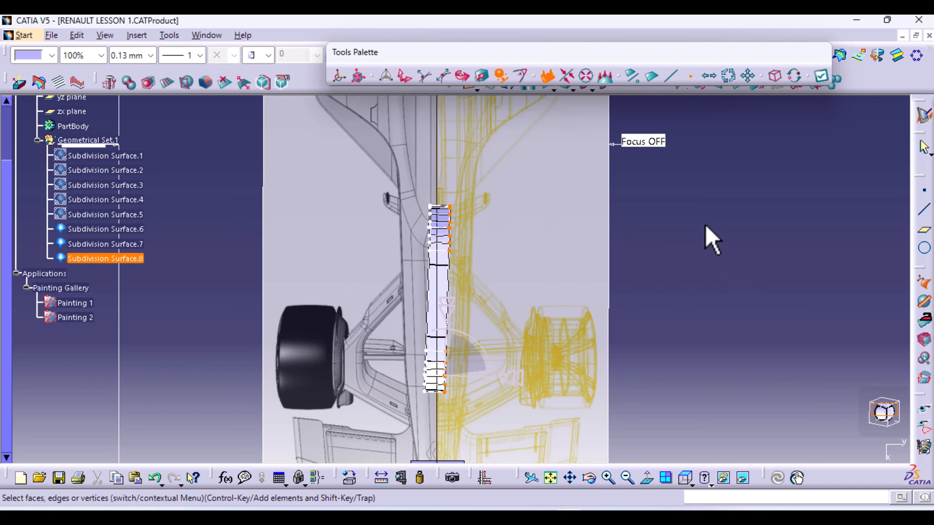
click(401, 78)
middle_drag(375, 239, 433, 245)
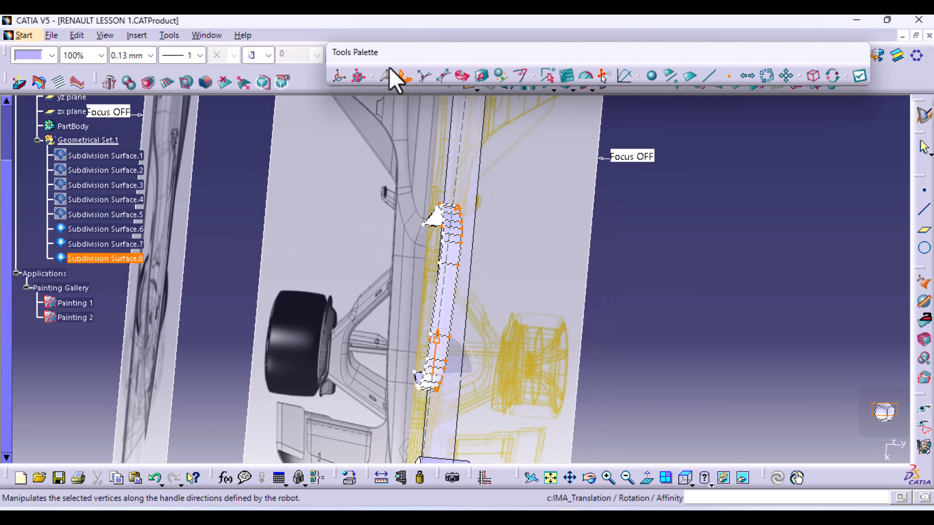
click(357, 76)
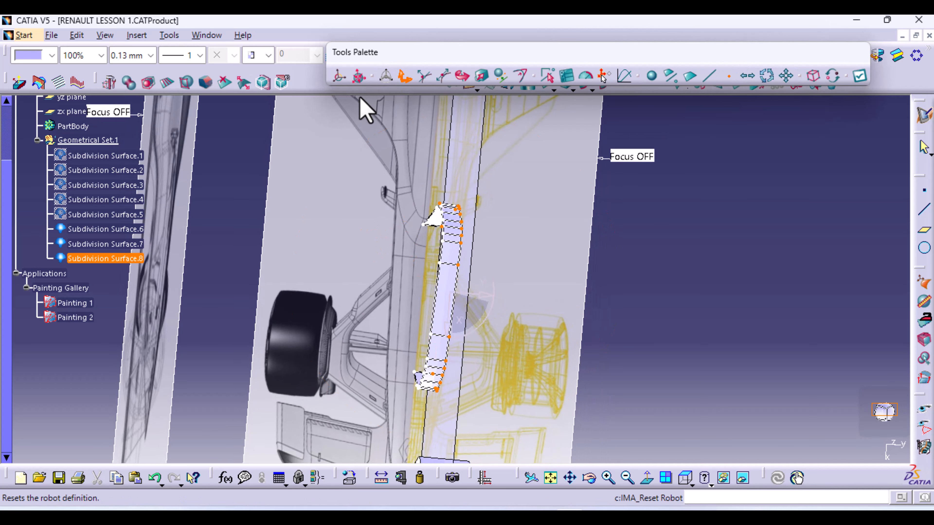
Place the robot on the front end's tucked-under corner on the black wheel's side and return to the top view
ctrl+middle_drag(428, 398, 427, 342)
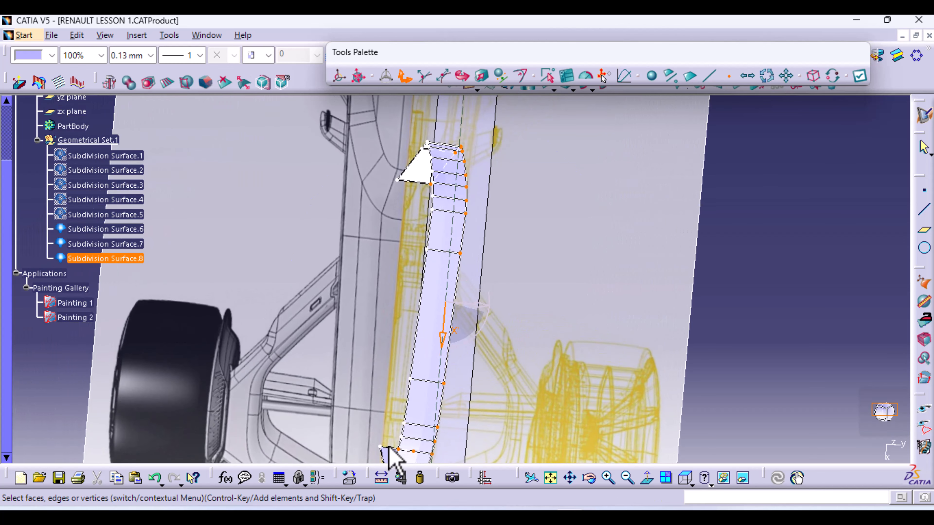
click(338, 76)
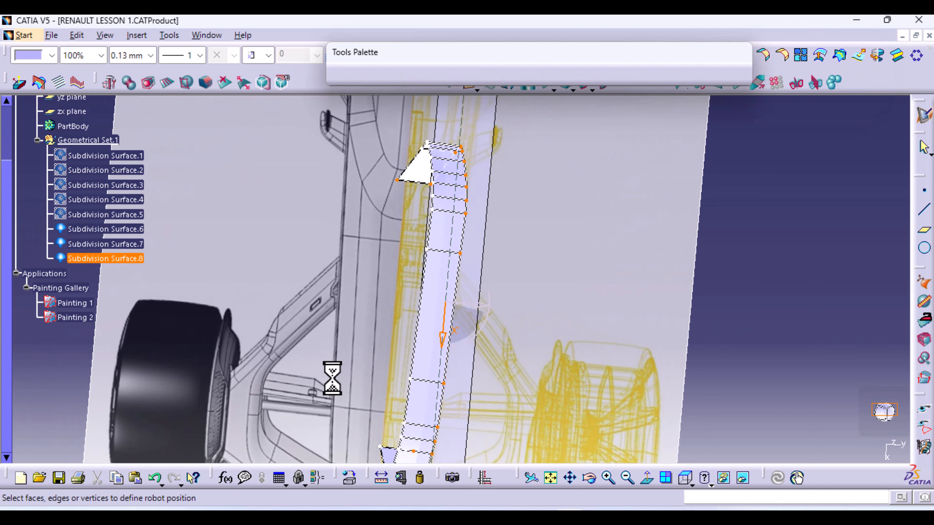
click(380, 448)
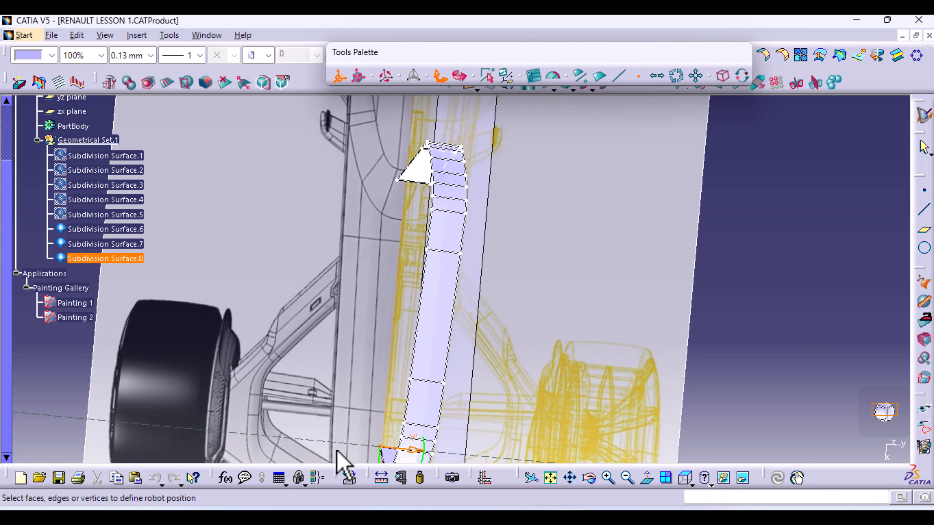
click(340, 78)
click(684, 478)
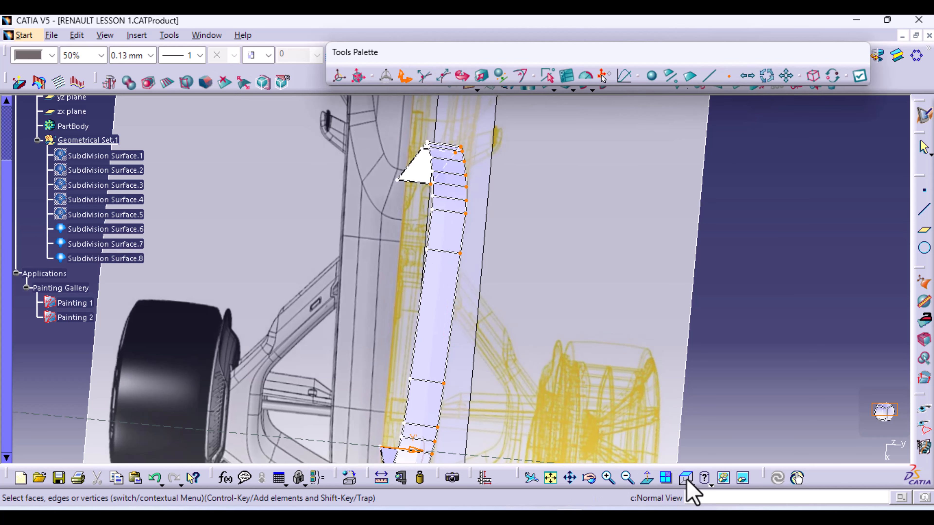
Select the vertices along the edge facing the black wheel and align them sideways to the robot's position
middle_drag(511, 244, 509, 324)
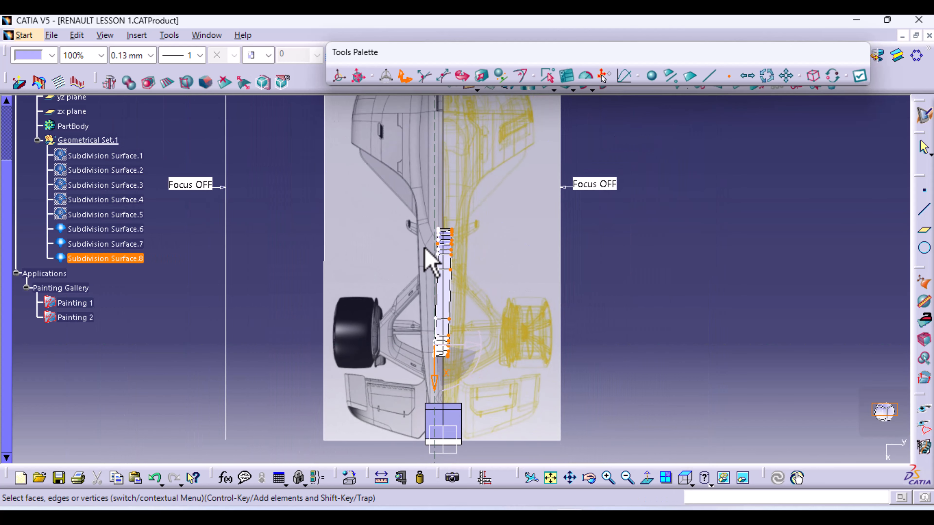
middle_drag(430, 260, 423, 206)
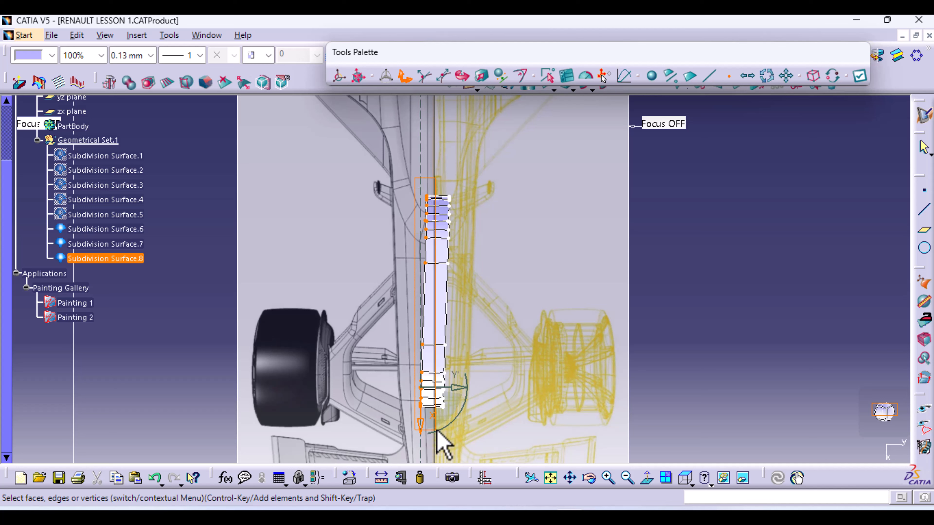
drag(434, 435, 431, 433)
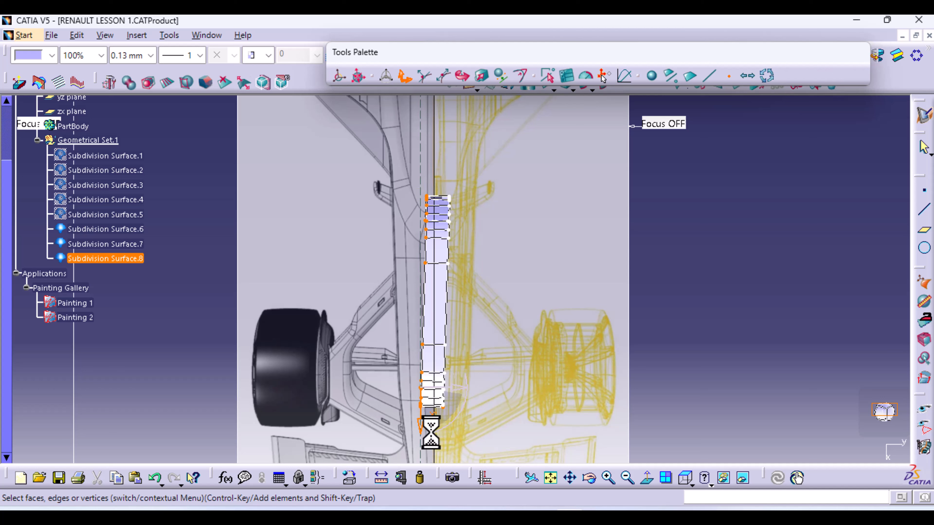
click(501, 76)
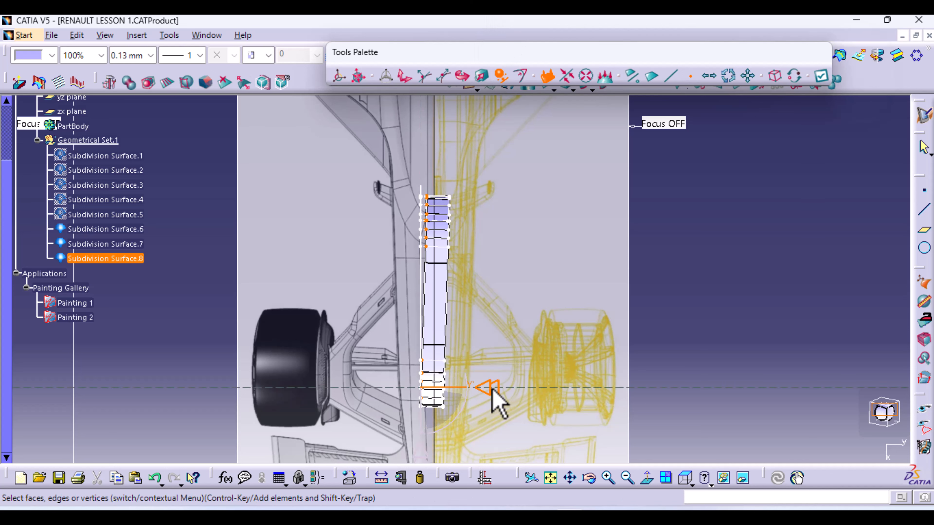
click(492, 389)
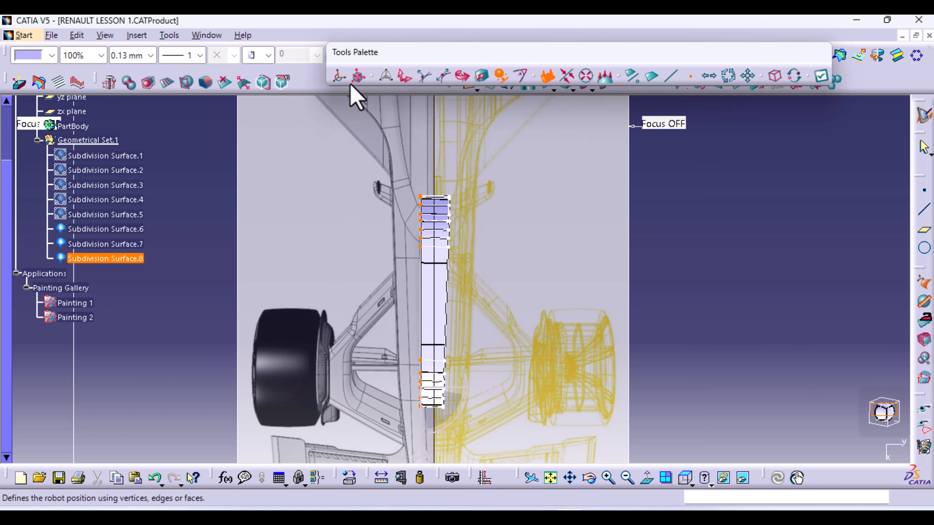
Select all of Subdivision Surface.8's vertices and widen it about its middle along Y with Affinity, roughly doubling its width, and finish editing
click(821, 76)
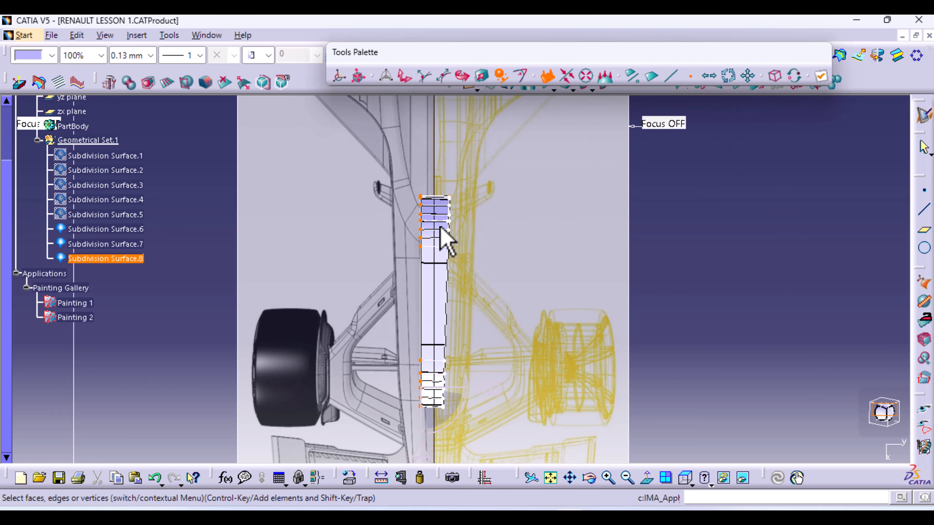
middle_drag(478, 351, 456, 117)
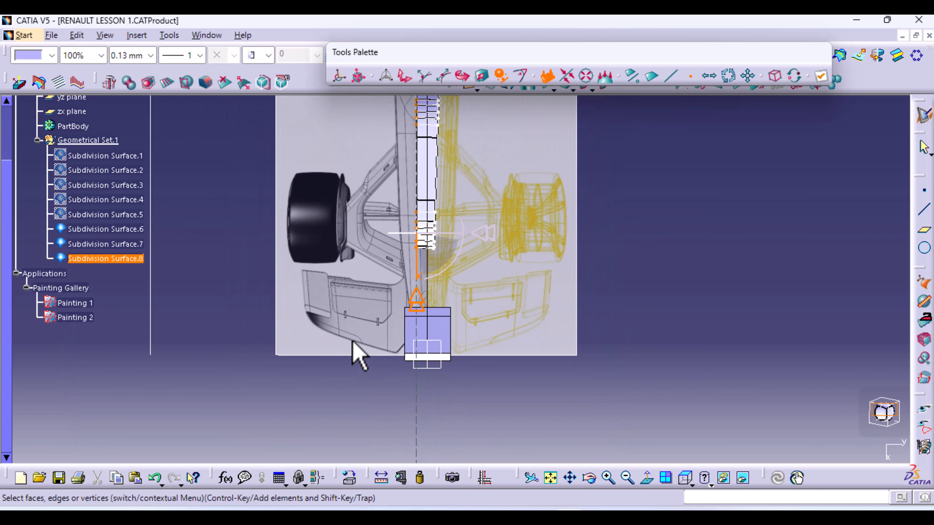
click(403, 78)
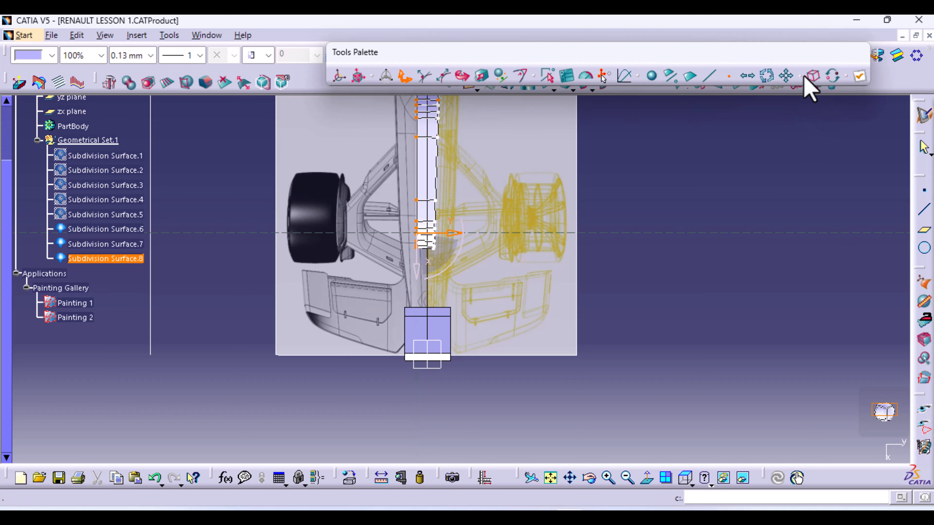
click(813, 76)
middle_drag(517, 199, 527, 260)
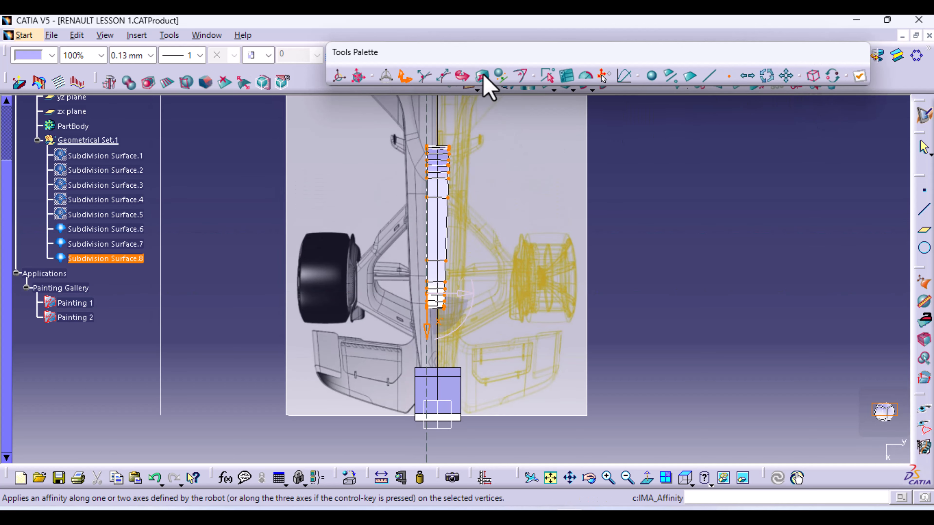
click(482, 76)
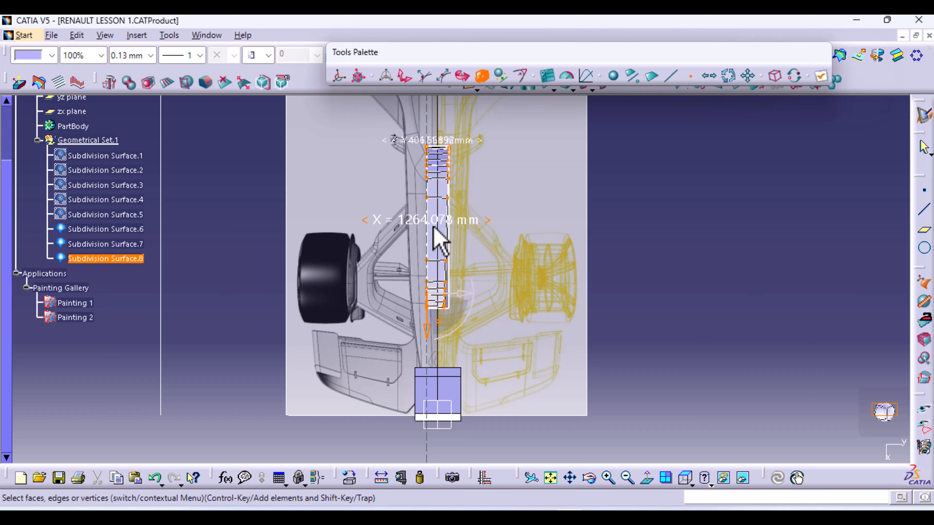
click(358, 77)
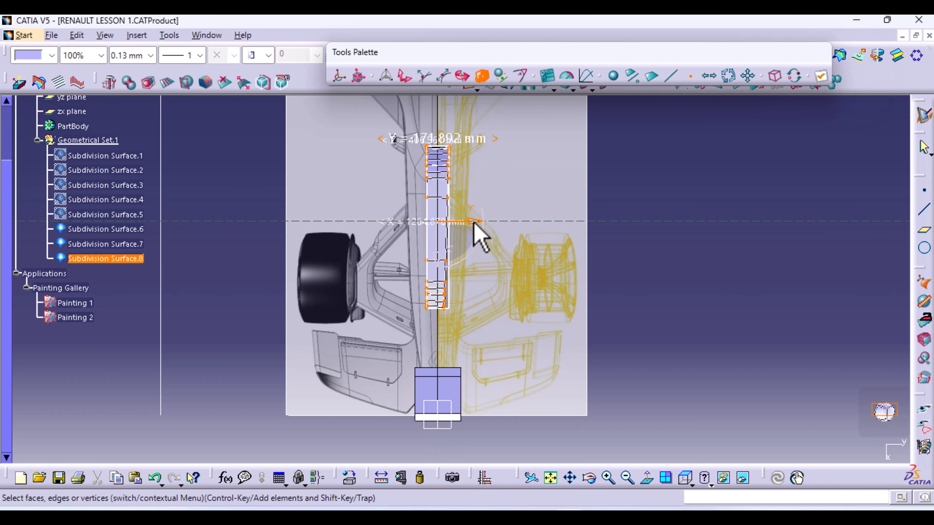
drag(474, 221, 508, 237)
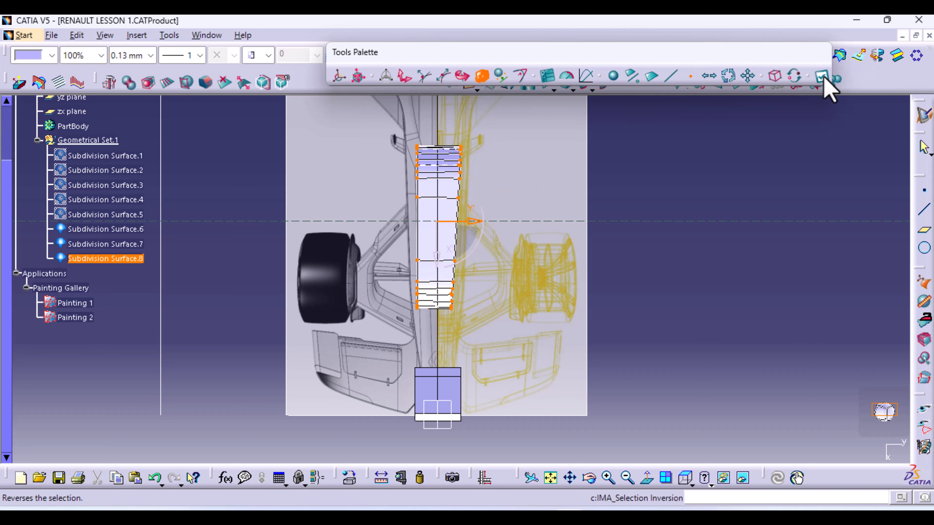
click(822, 77)
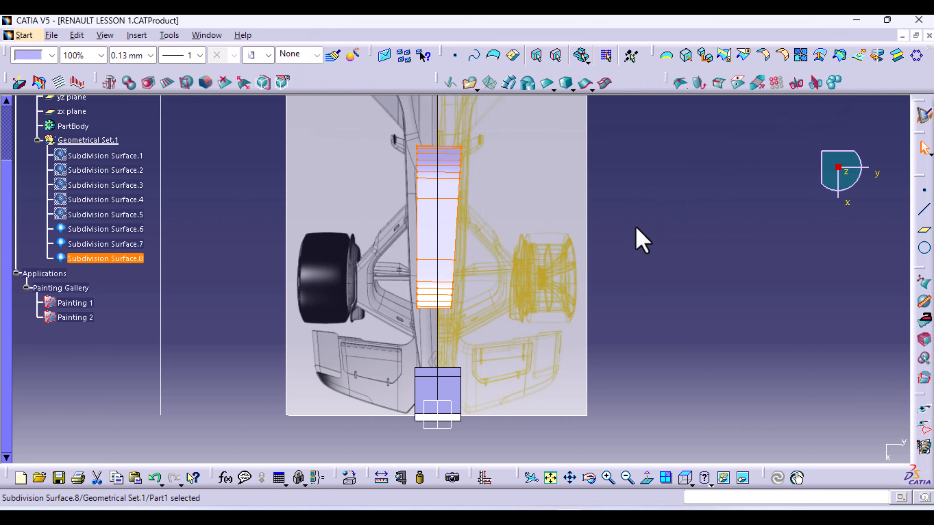
In the side view, create a surface from a slanted line running from below the car's floor up past the yellow block to the blueprint's upper edge
mouse_move(638, 263)
middle_down()
mouse_move(629, 323)
mouse_move(492, 413)
mouse_move(396, 327)
mouse_move(428, 202)
mouse_move(476, 327)
mouse_move(454, 334)
mouse_move(493, 327)
mouse_move(494, 234)
mouse_move(586, 294)
mouse_move(436, 315)
mouse_move(469, 299)
mouse_move(474, 355)
middle_up()
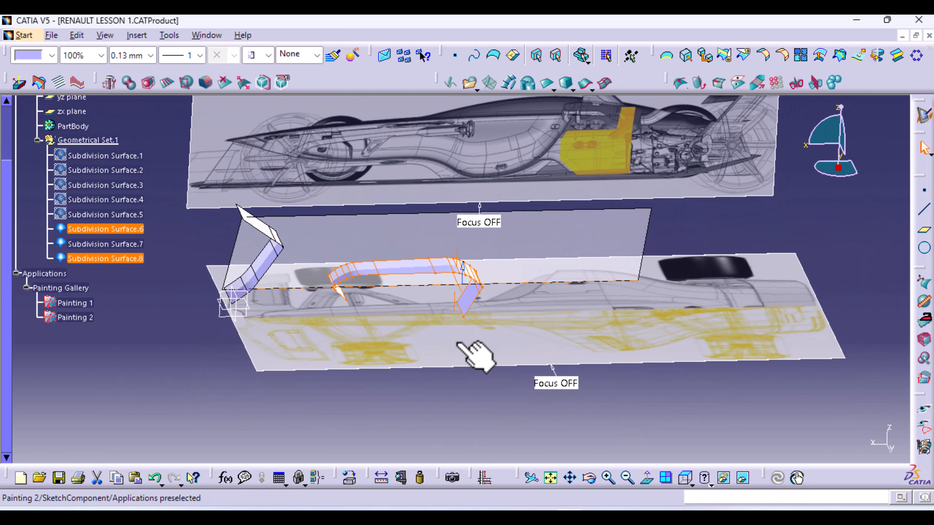
click(691, 483)
click(705, 437)
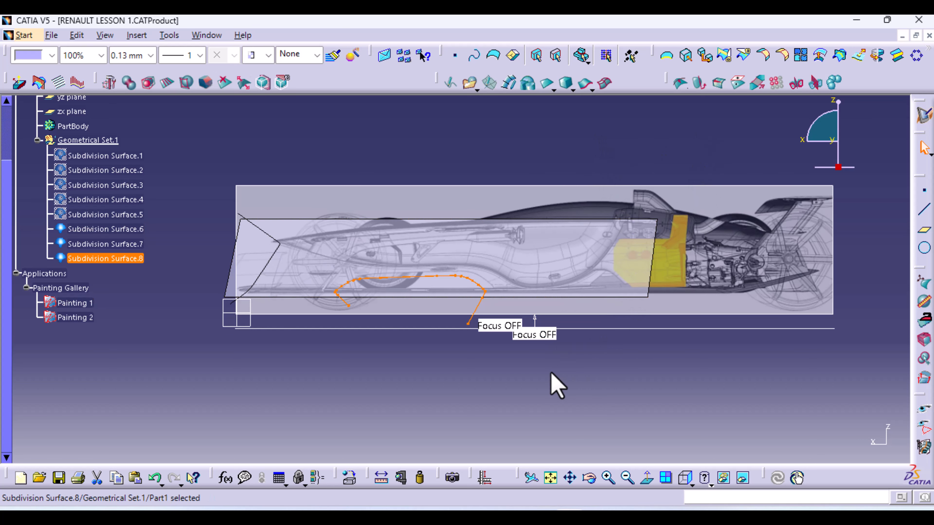
middle_drag(630, 349, 420, 372)
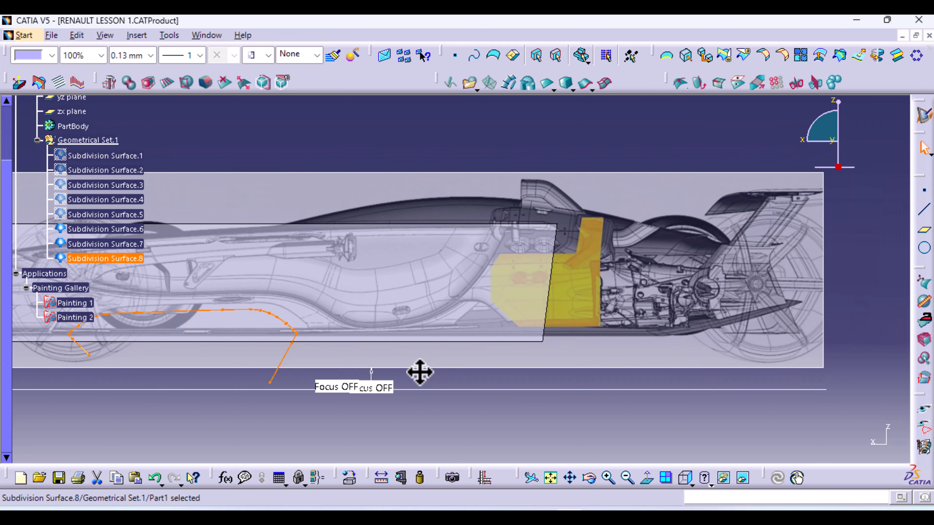
click(585, 85)
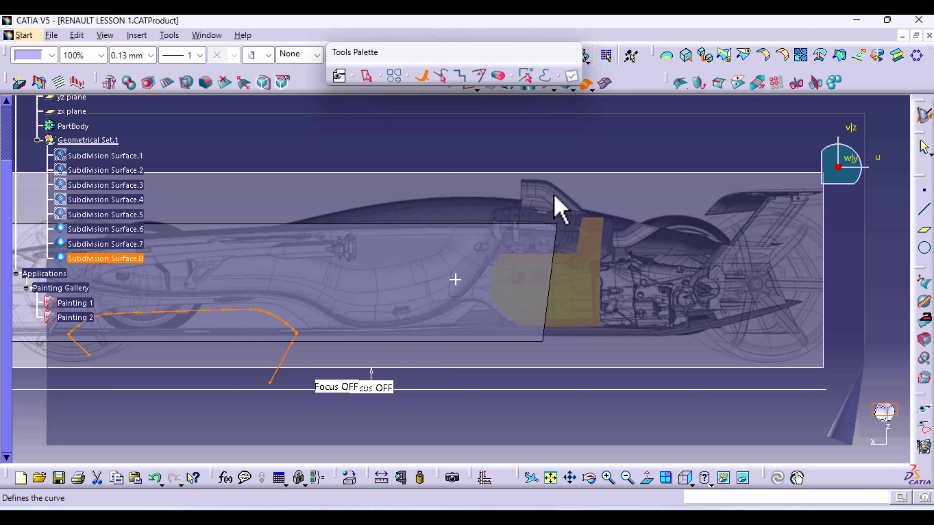
click(400, 375)
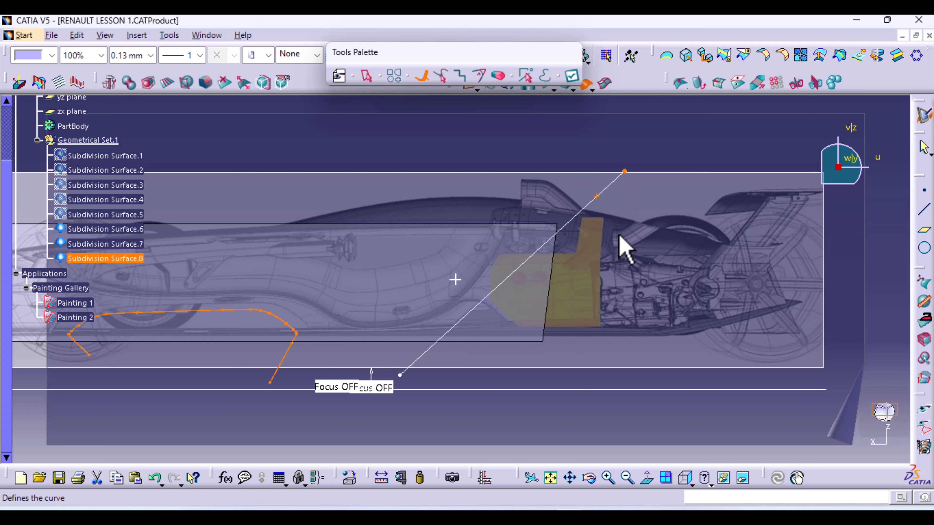
click(572, 72)
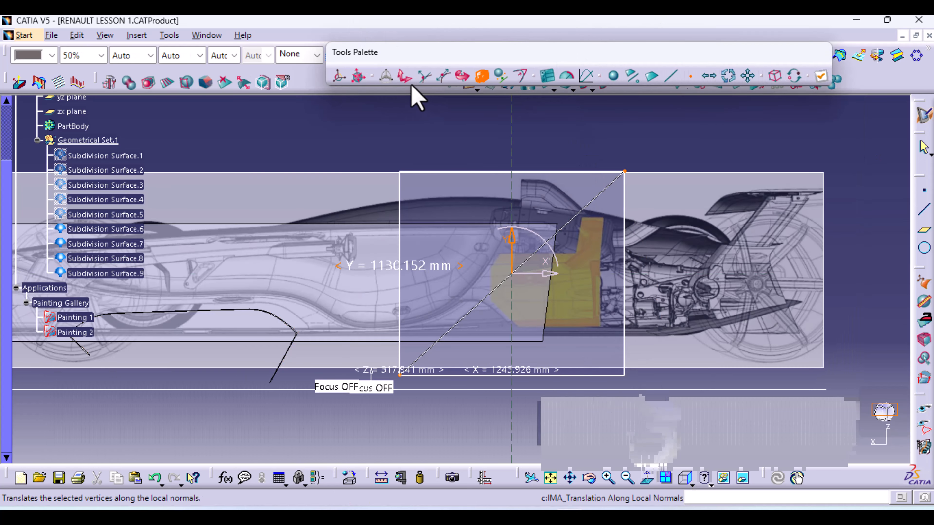
In the top view, shift all of the slanted surface's vertices sideways onto the car's centreline and finish editing
click(406, 77)
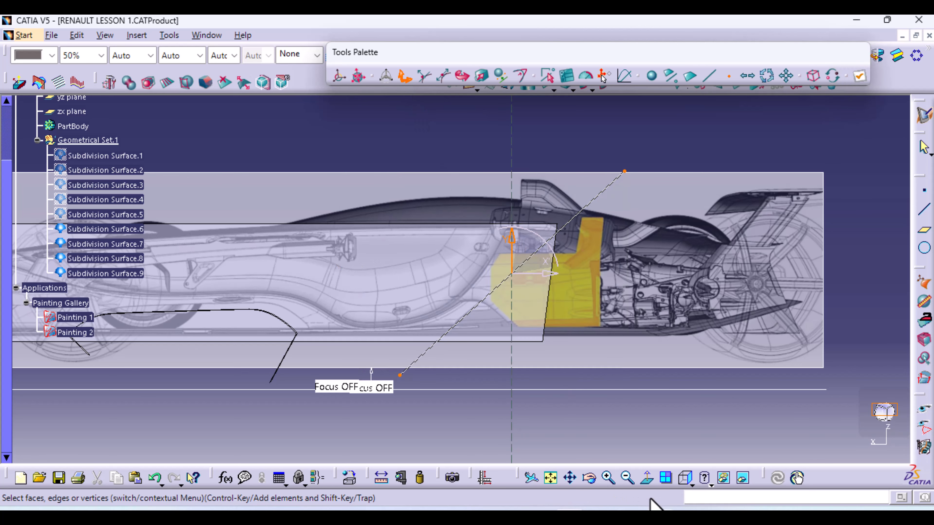
click(693, 483)
click(705, 456)
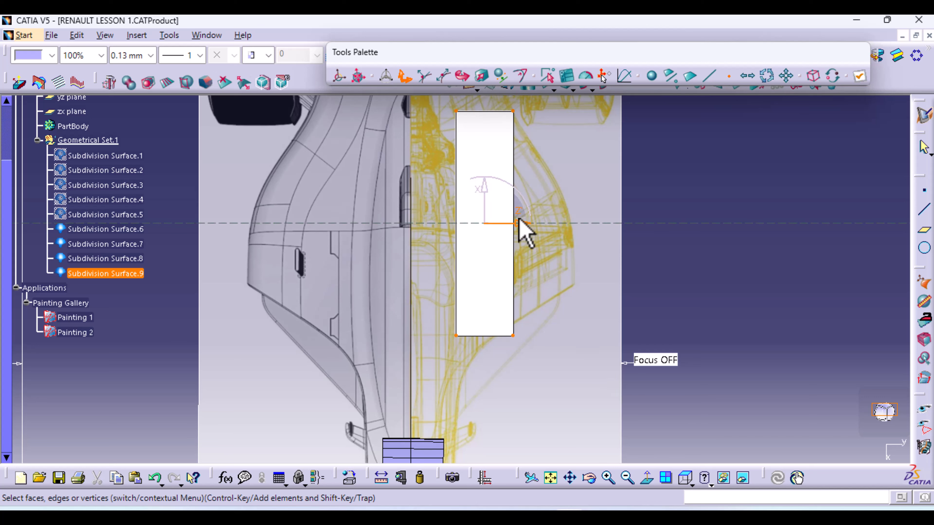
drag(522, 224, 446, 237)
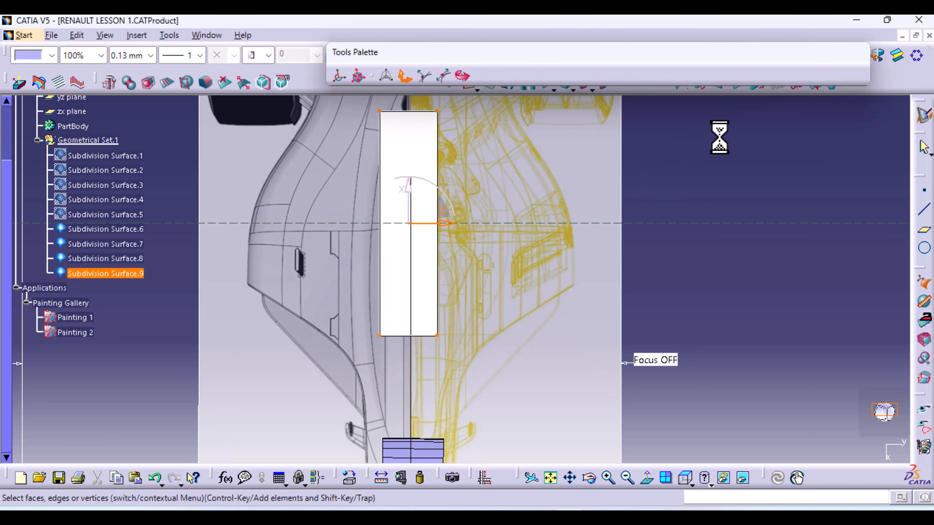
click(860, 76)
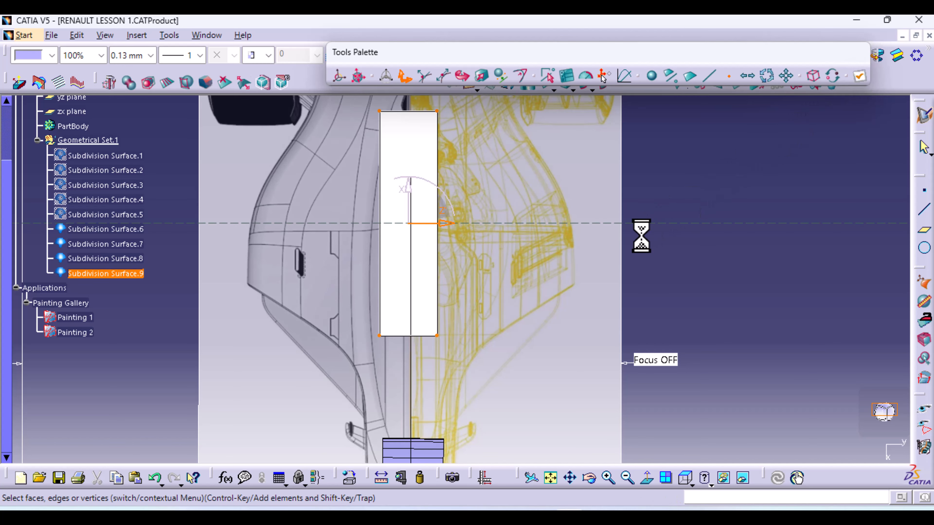
Hide Subdivision Surface.6, Subdivision Surface.7, Subdivision Surface.8 and Subdivision Surface.9, then return to the top view of the blueprints
middle_drag(701, 273, 486, 347)
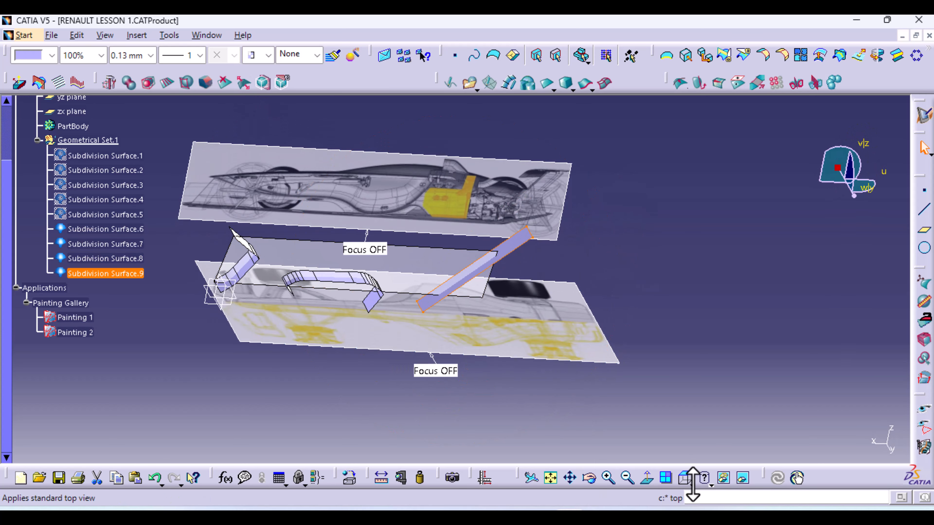
click(705, 484)
click(705, 438)
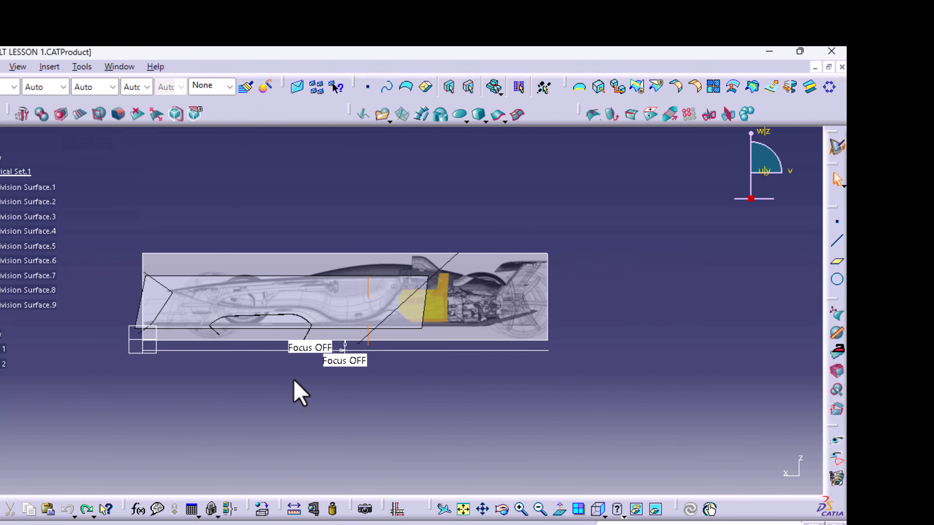
mouse_move(382, 350)
ctrl+middle_down()
mouse_move(387, 319)
mouse_move(390, 338)
ctrl+middle_up()
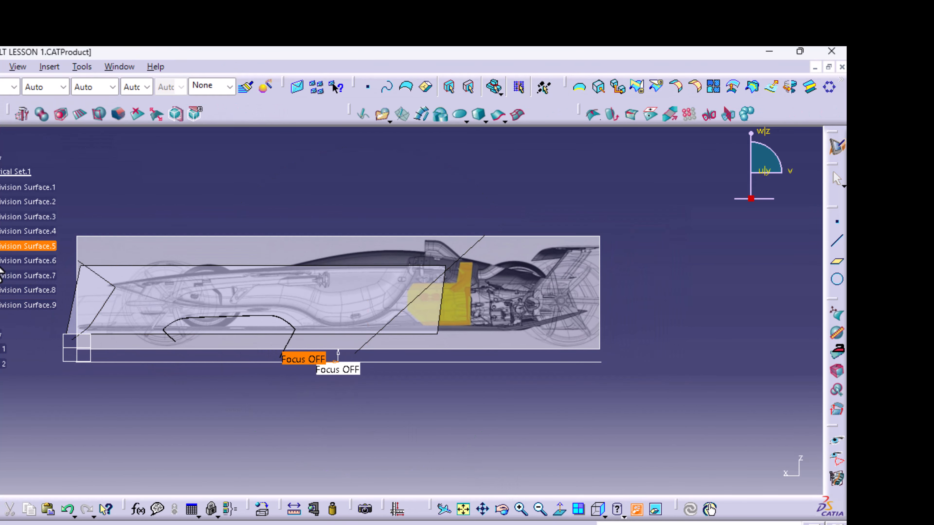
click(17, 263)
click(17, 276)
click(32, 290)
click(31, 306)
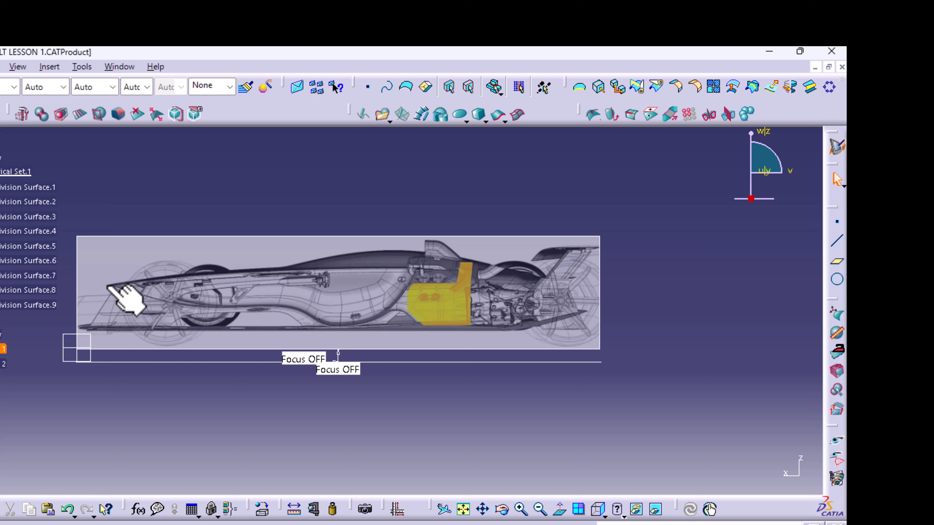
click(601, 516)
click(615, 486)
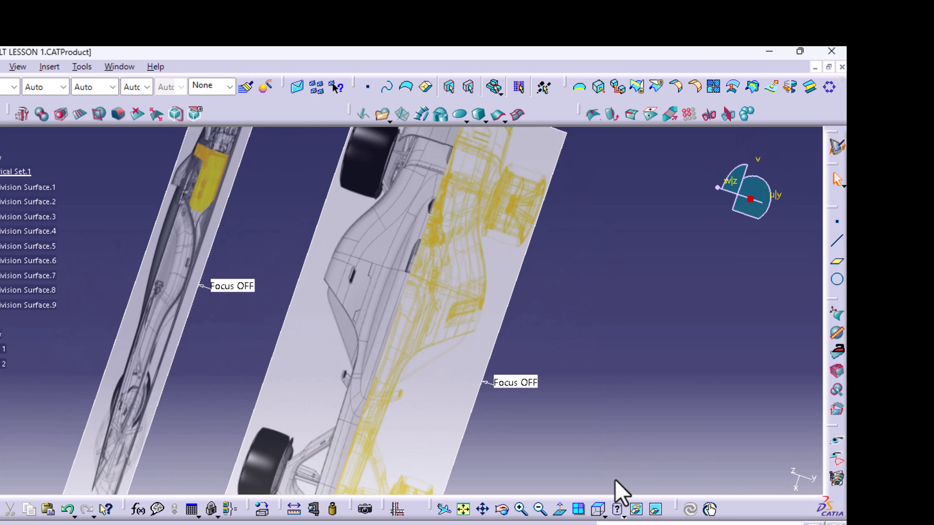
middle_drag(428, 250, 403, 295)
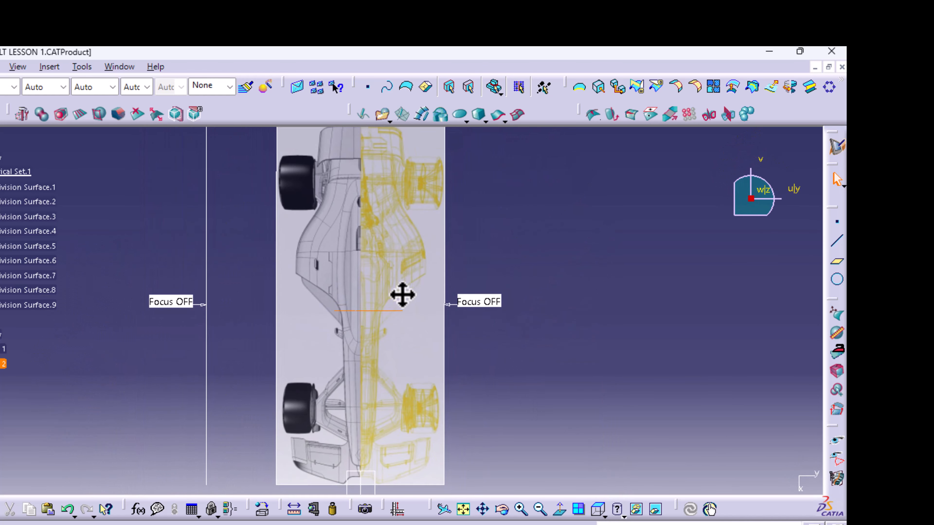
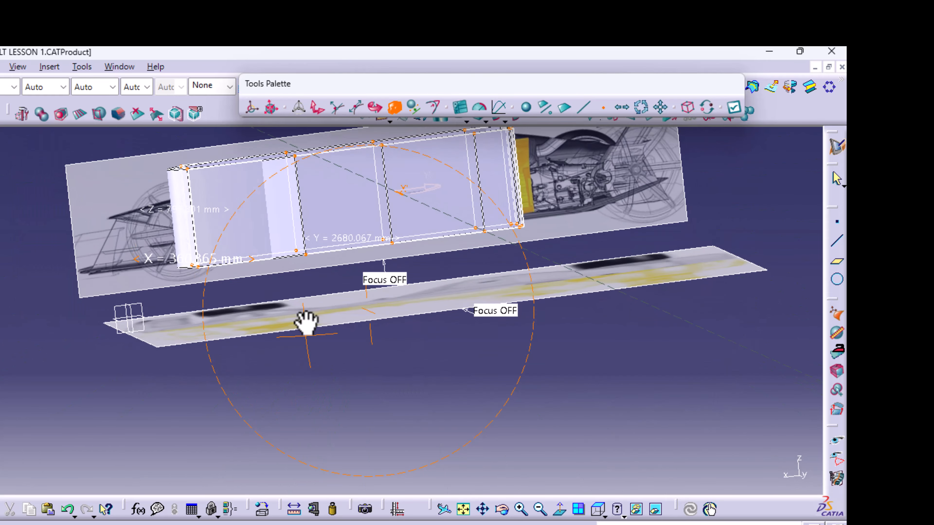
Edit Subdivision Surface.10 in the side view and lower all its vertices along Z until its lower edge meets the car's floor line
click(738, 108)
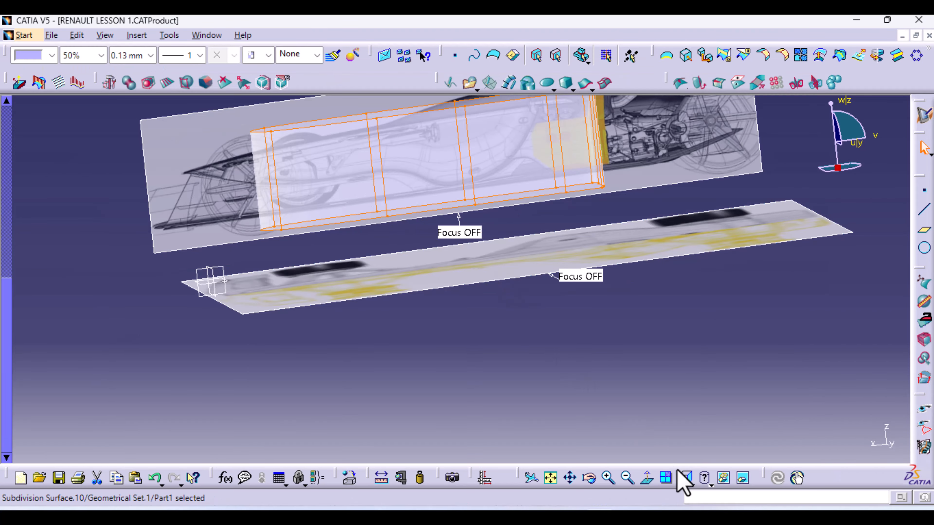
click(685, 478)
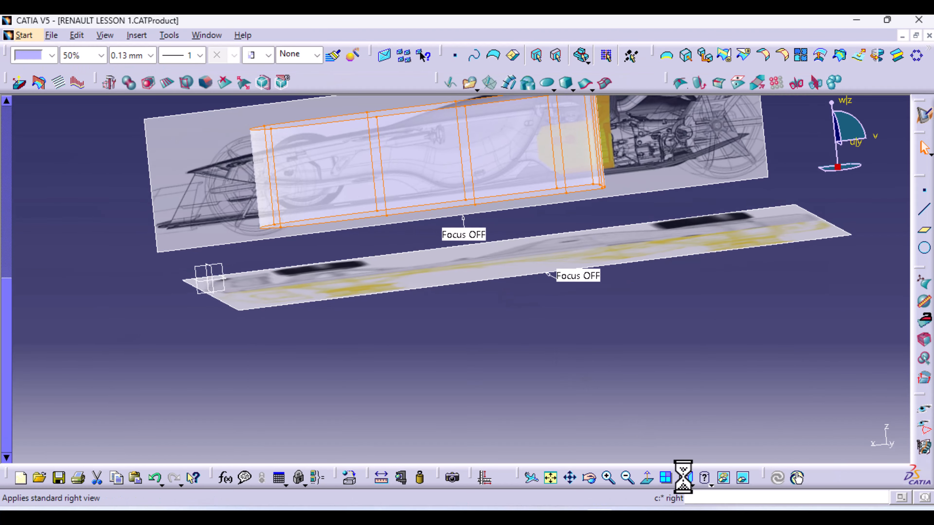
double_click(533, 143)
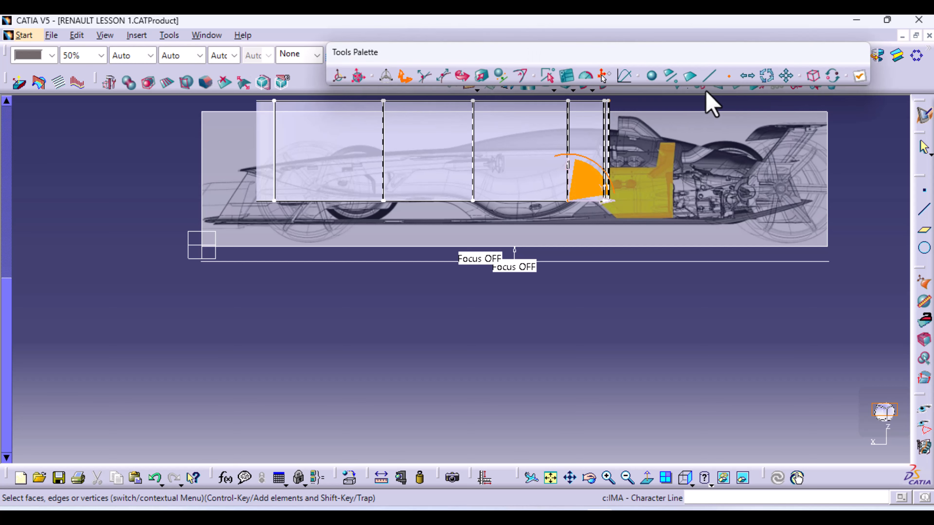
click(813, 76)
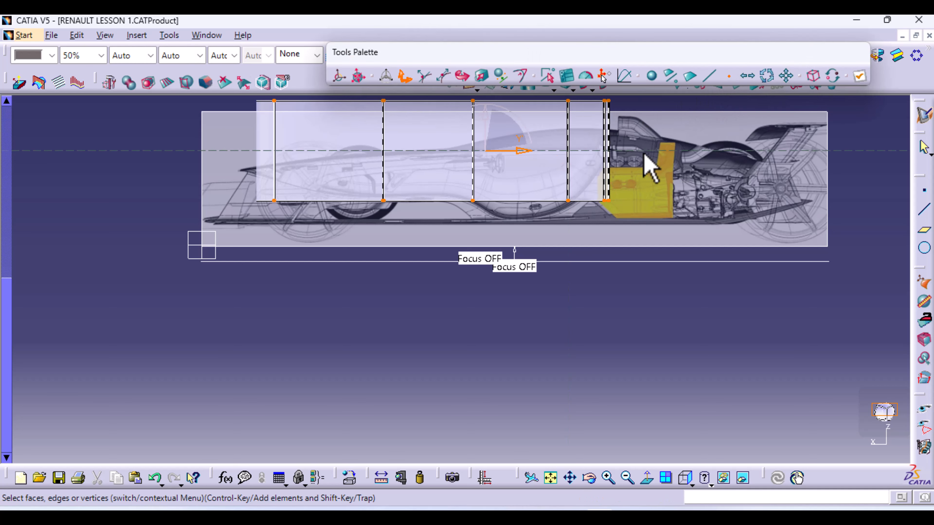
drag(485, 110, 486, 129)
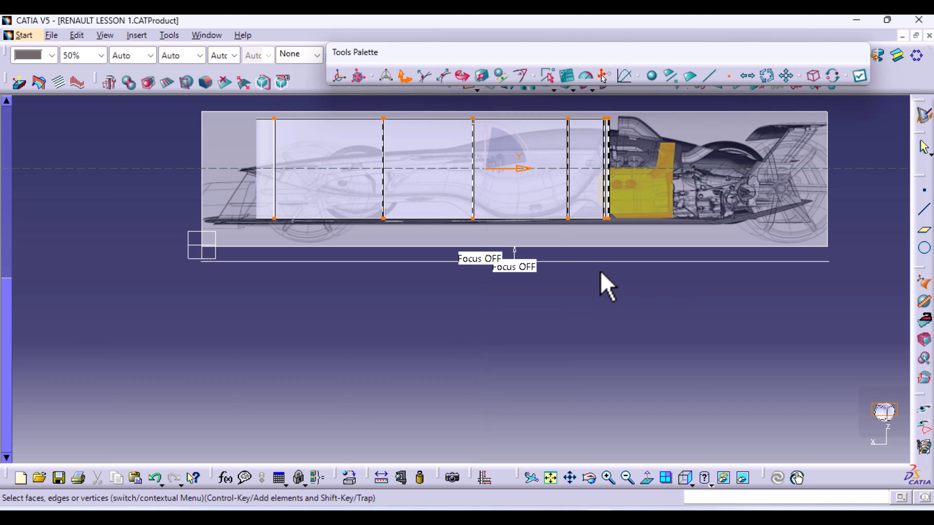
Raise the front two lower vertex groups along Z so the surface's lower edge slopes up towards the nose
middle_drag(602, 286, 592, 333)
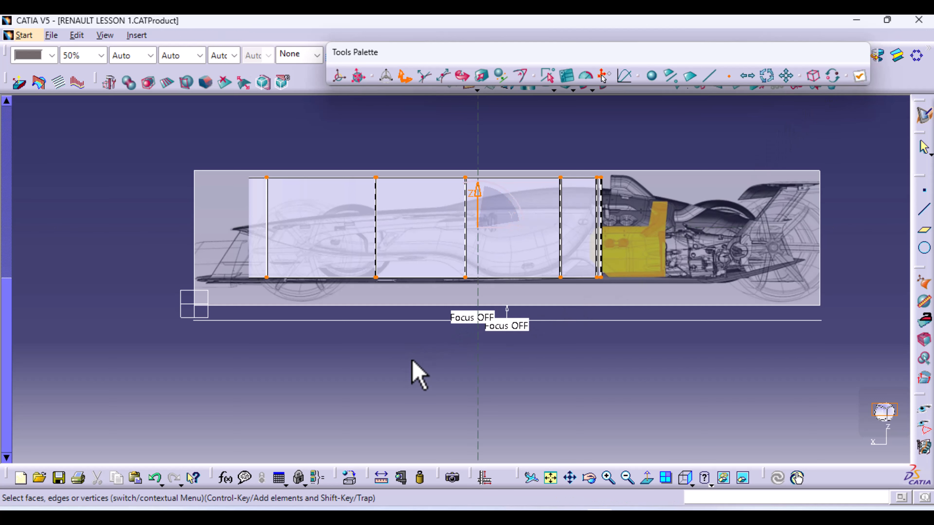
middle_drag(419, 375, 410, 322)
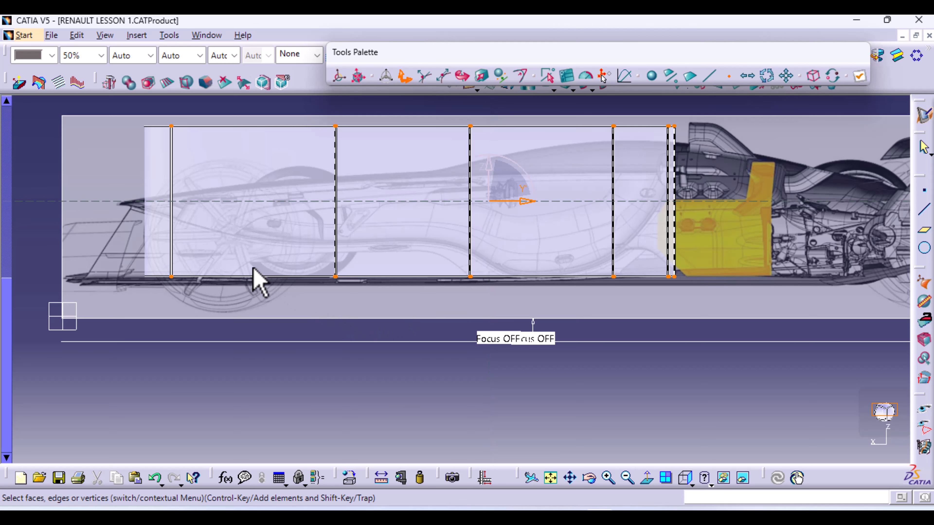
middle_drag(193, 192, 251, 200)
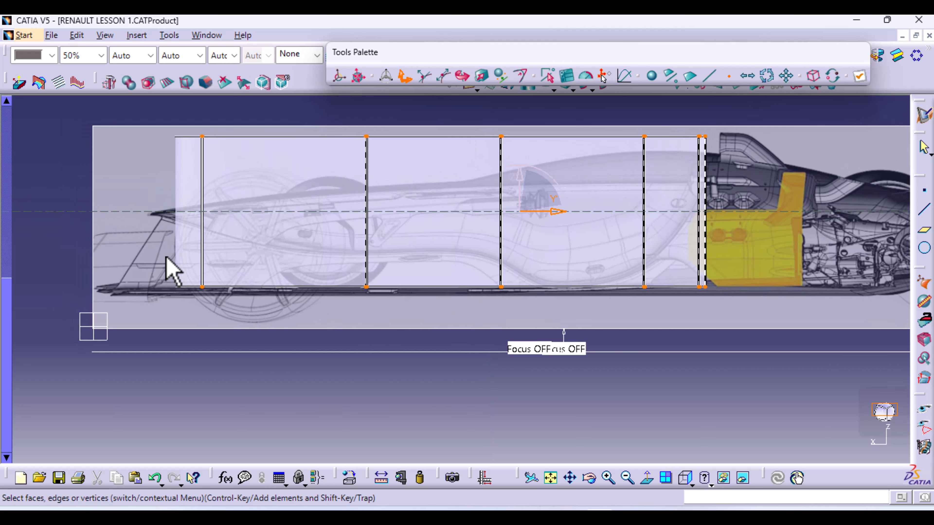
click(165, 248)
drag(249, 324, 246, 320)
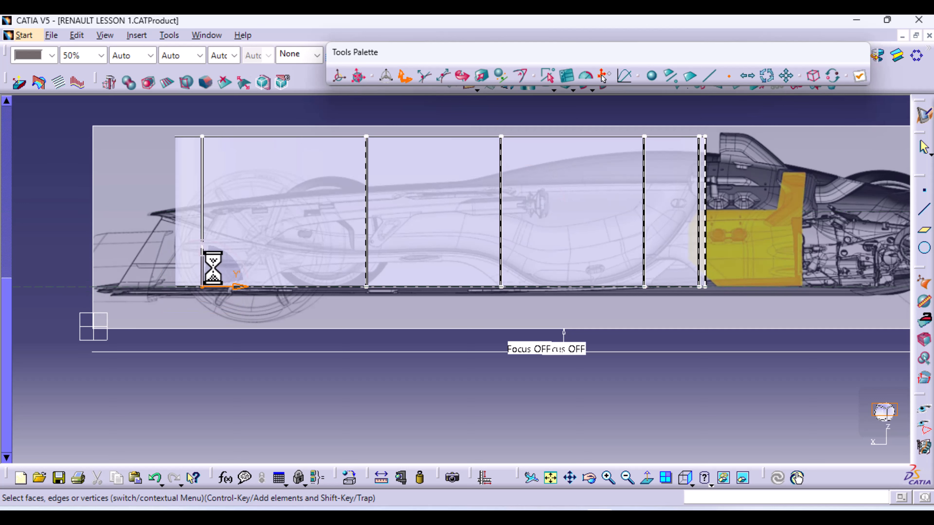
drag(211, 263, 217, 200)
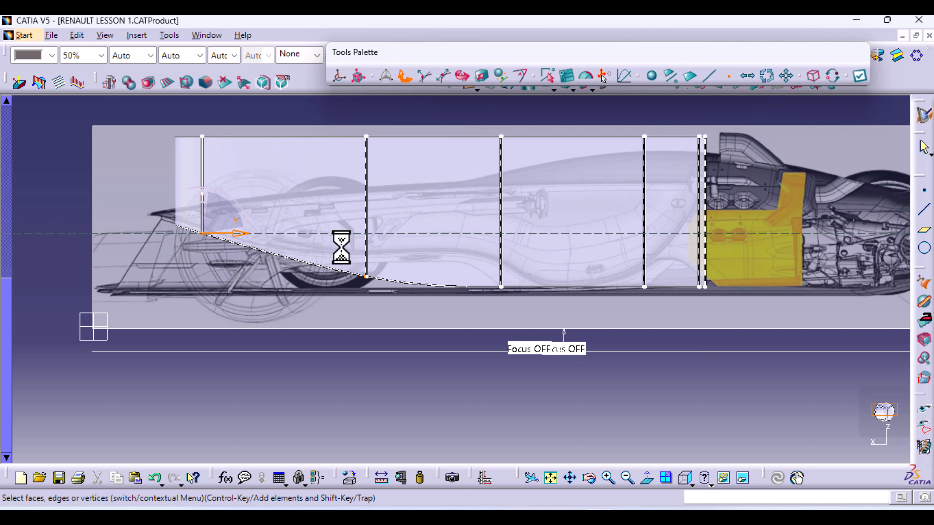
drag(343, 240, 407, 312)
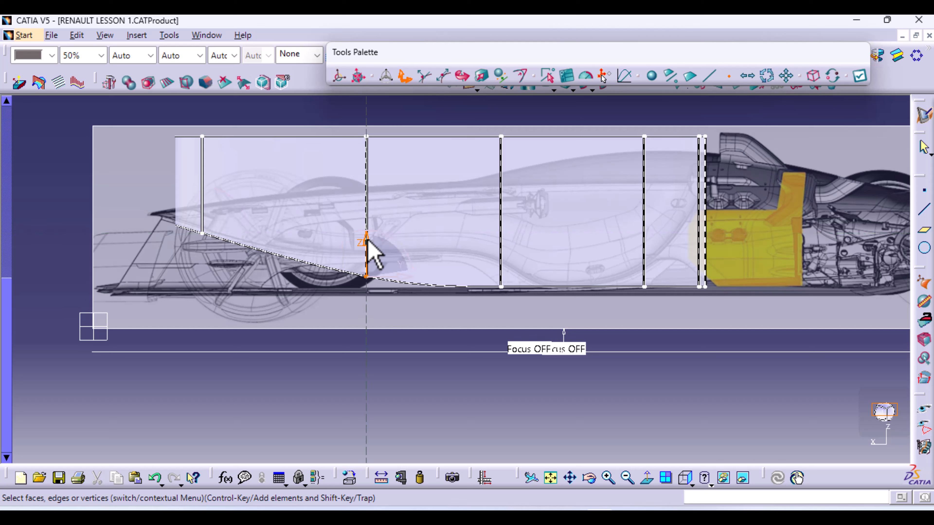
drag(367, 237, 369, 222)
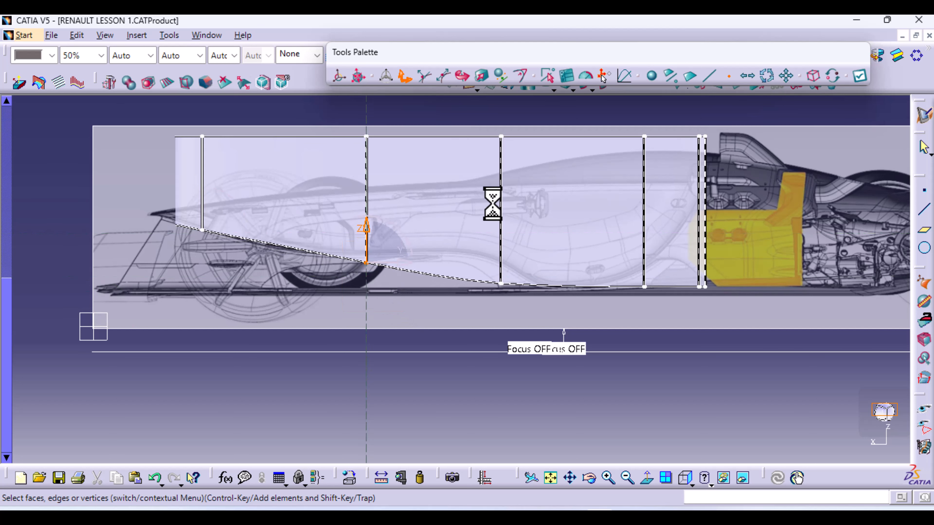
Move the middle vertex column rearward, then raise the lower rear vertices so the underside curves up in front of the yellow block
drag(485, 115, 543, 277)
drag(526, 209, 546, 210)
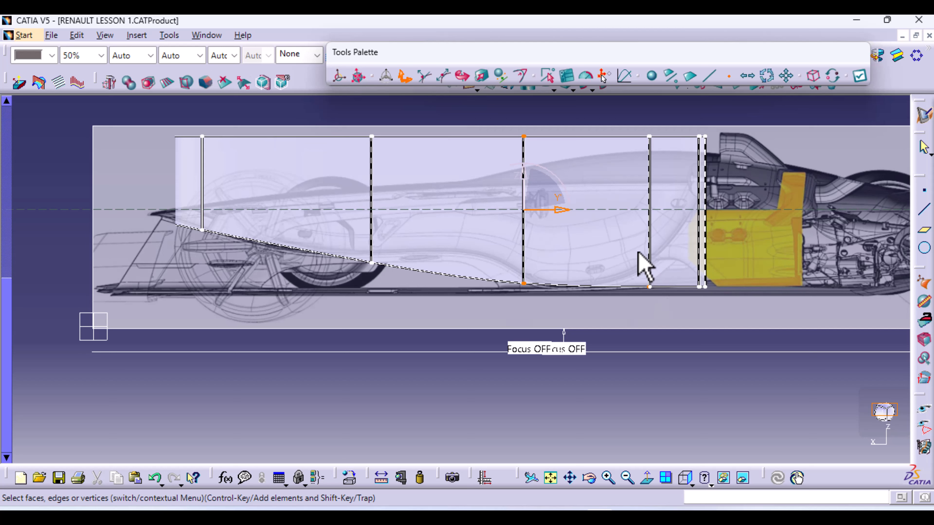
drag(637, 252, 688, 316)
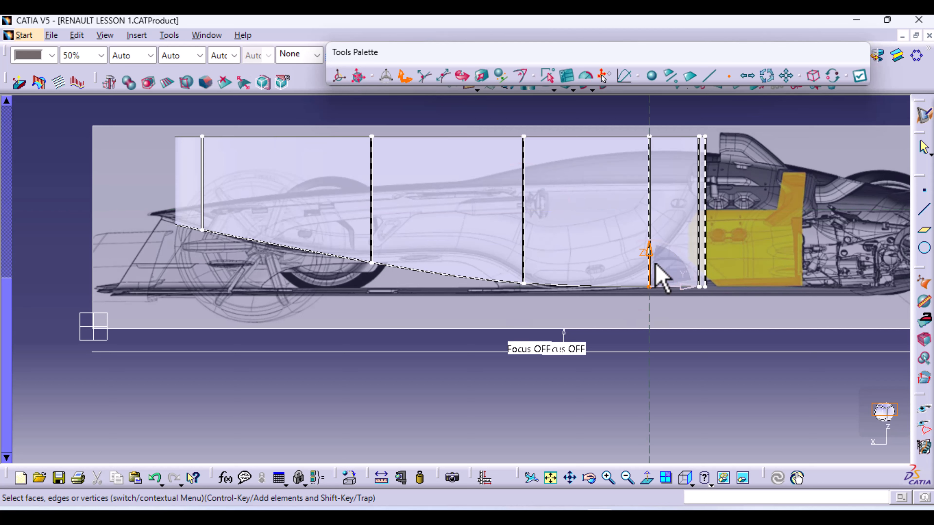
drag(650, 248, 722, 298)
drag(705, 249, 670, 179)
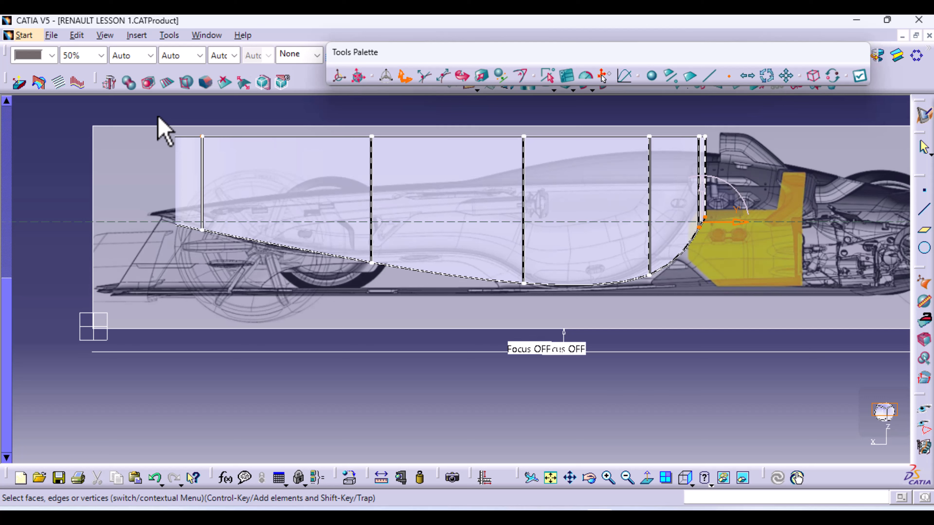
Move the upper front vertices forward so the front edge slants over the nose, and apply the changes
drag(158, 117, 251, 170)
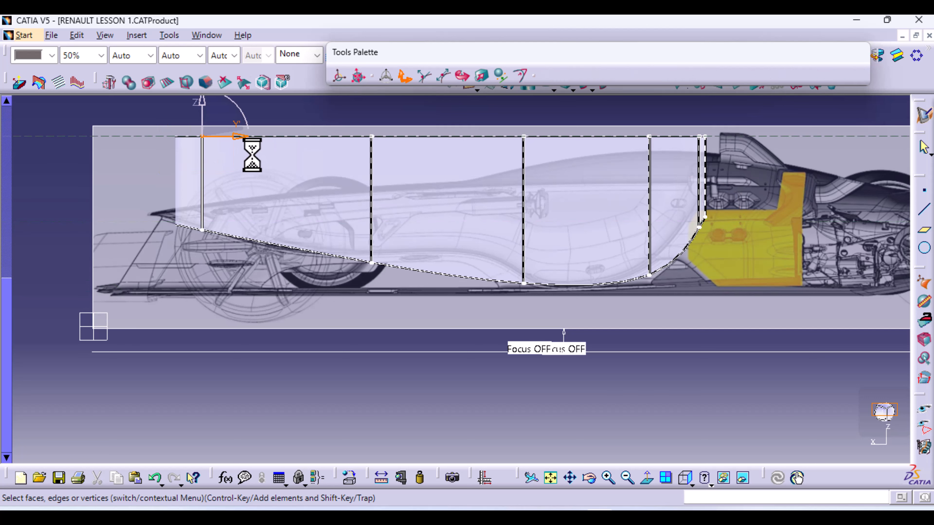
drag(242, 135, 211, 137)
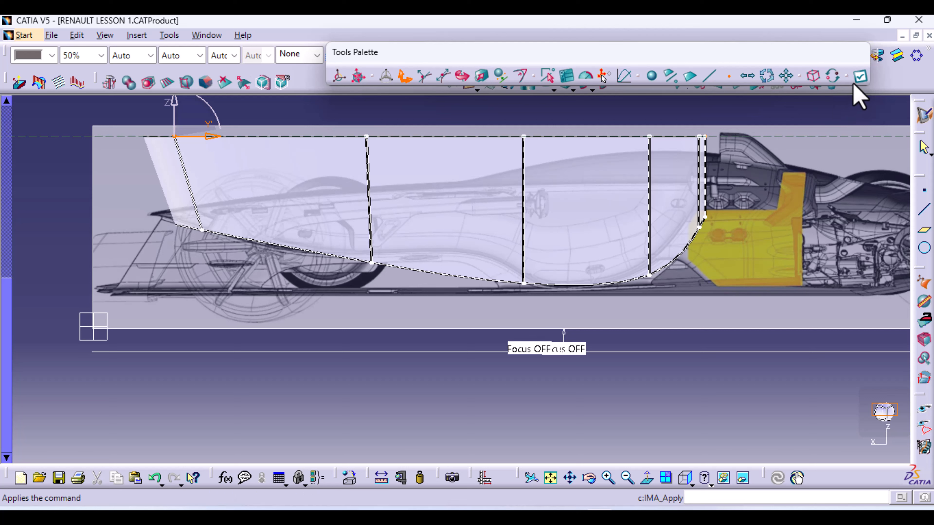
click(860, 78)
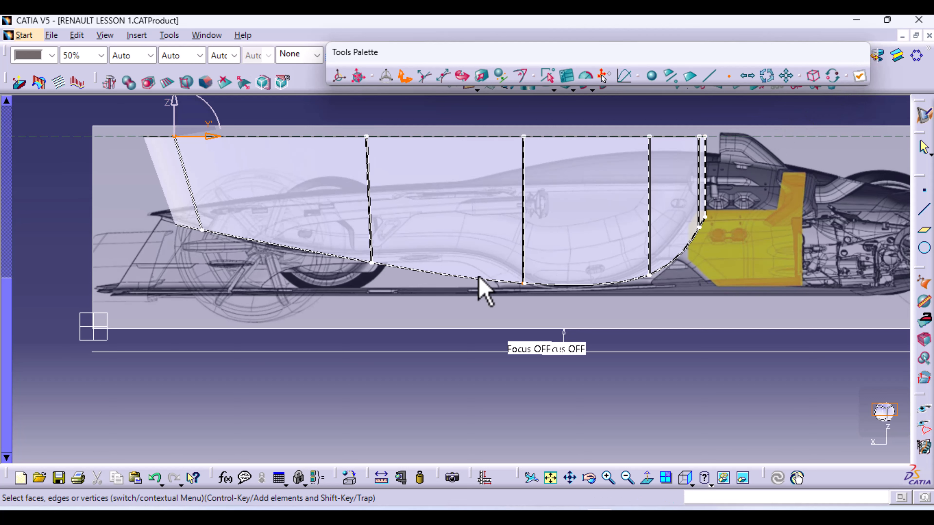
Close the open underside of Subdivision Surface.10 with Fill, using the facing lower edges from the front section to the rear
middle_drag(292, 208, 363, 252)
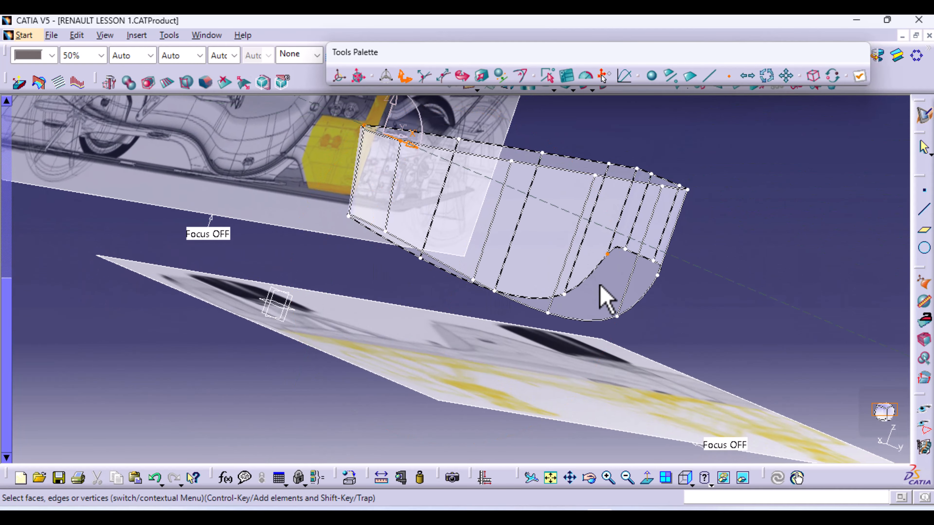
click(860, 78)
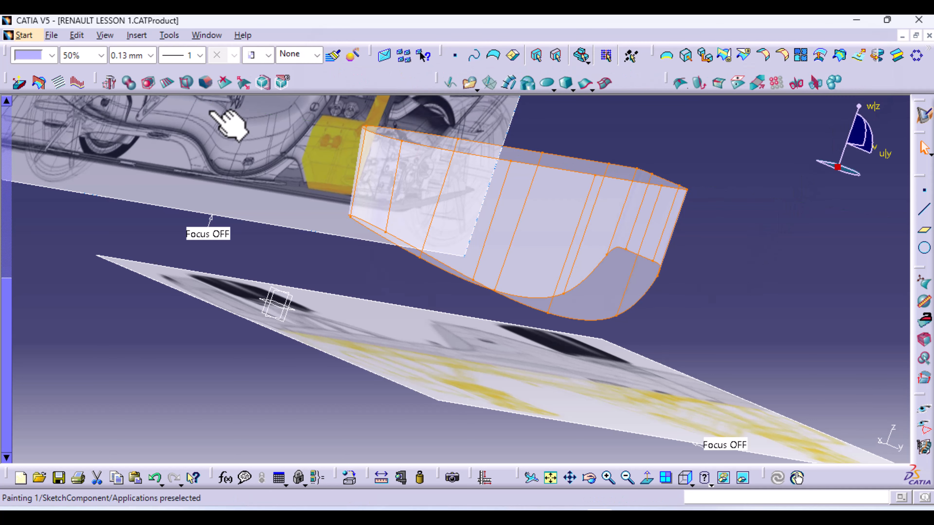
click(149, 83)
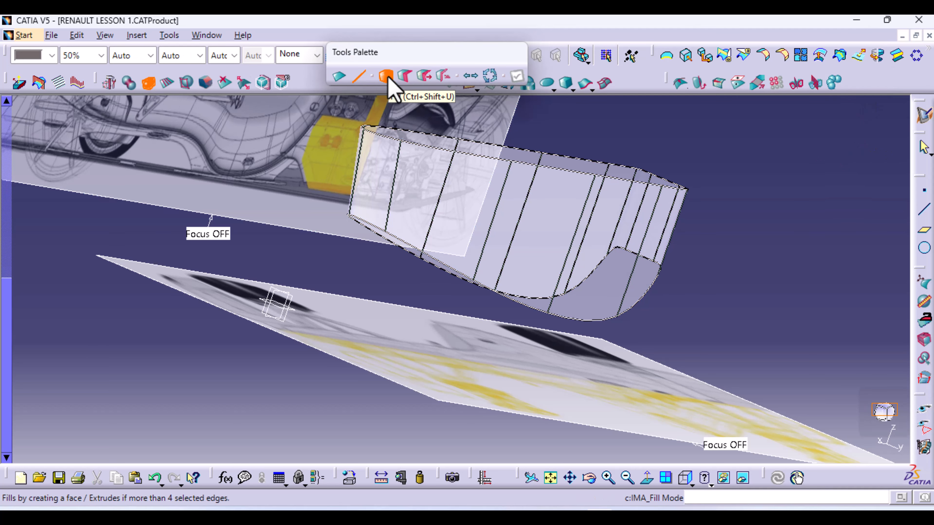
middle_drag(436, 209, 432, 274)
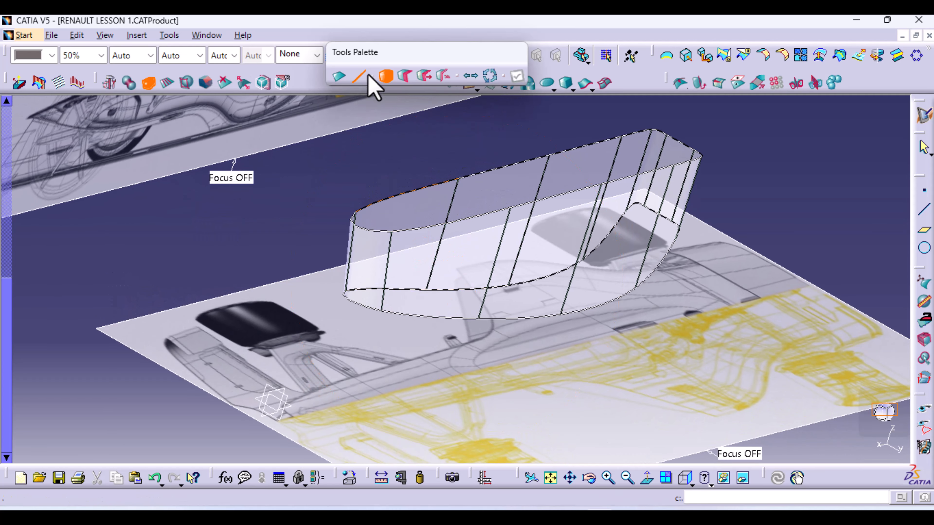
click(405, 293)
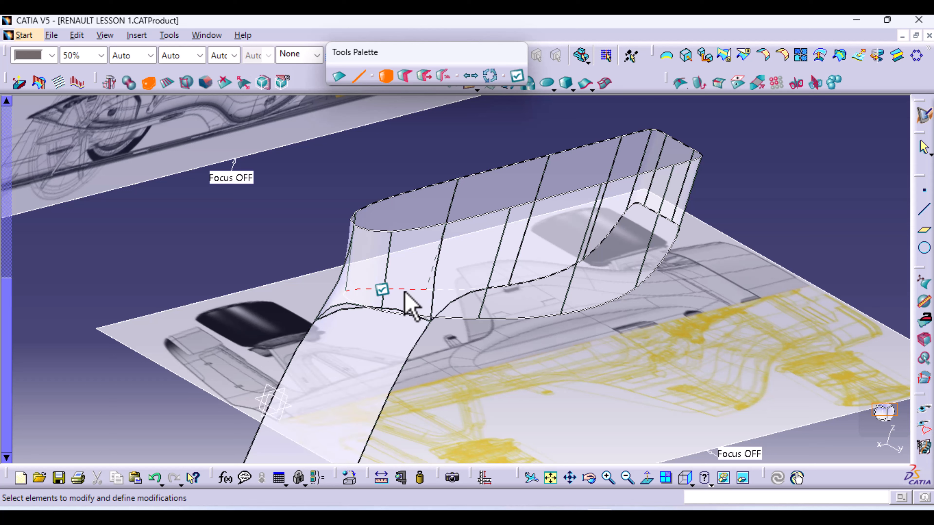
click(446, 319)
click(500, 288)
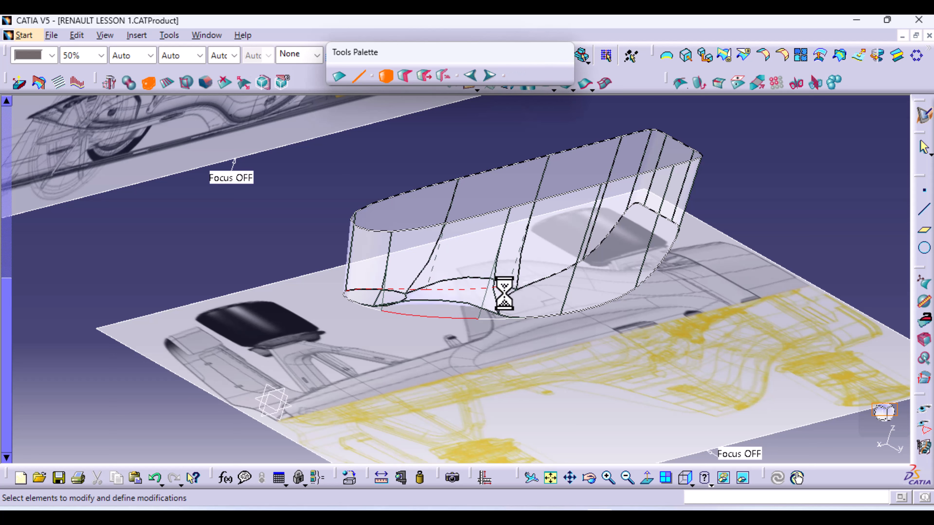
click(534, 320)
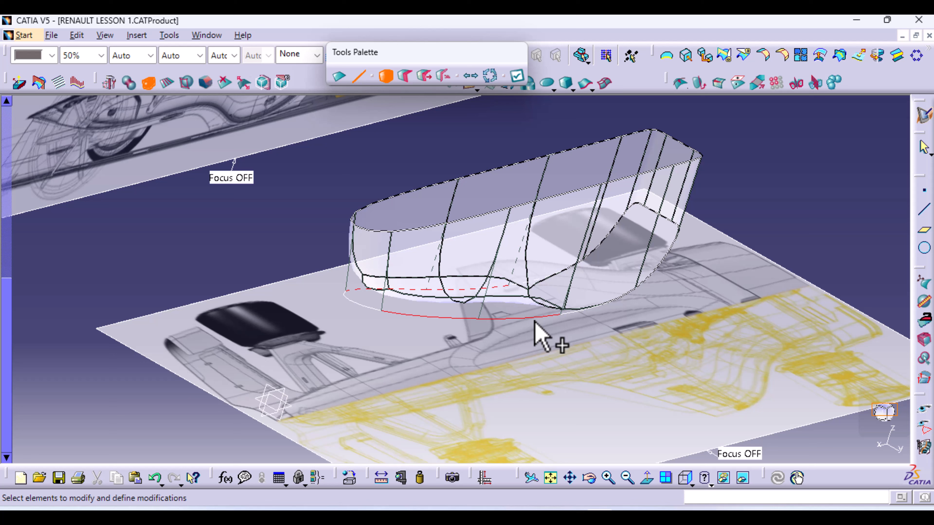
click(558, 275)
click(604, 309)
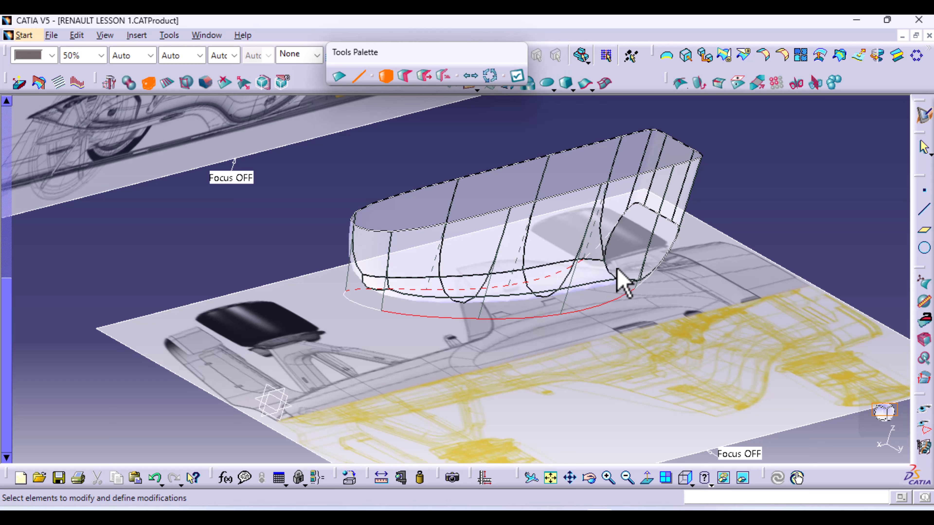
click(618, 236)
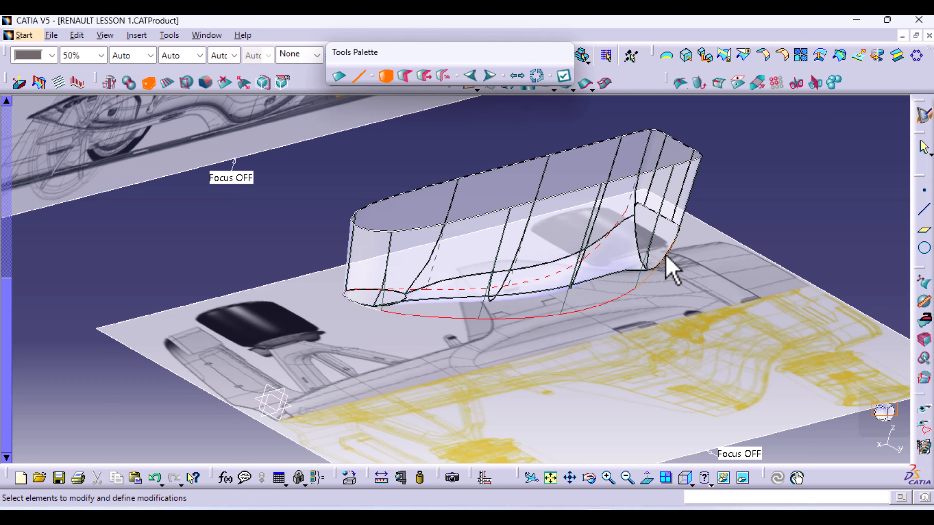
click(666, 257)
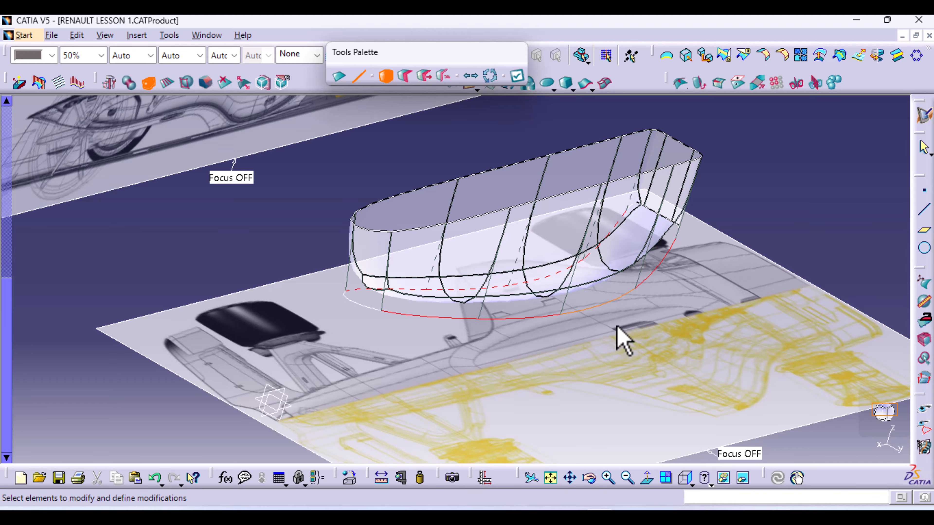
Inspect the filled underside up close around its rear corner and apply the fill
middle_drag(536, 326, 500, 296)
middle_drag(559, 305, 411, 323)
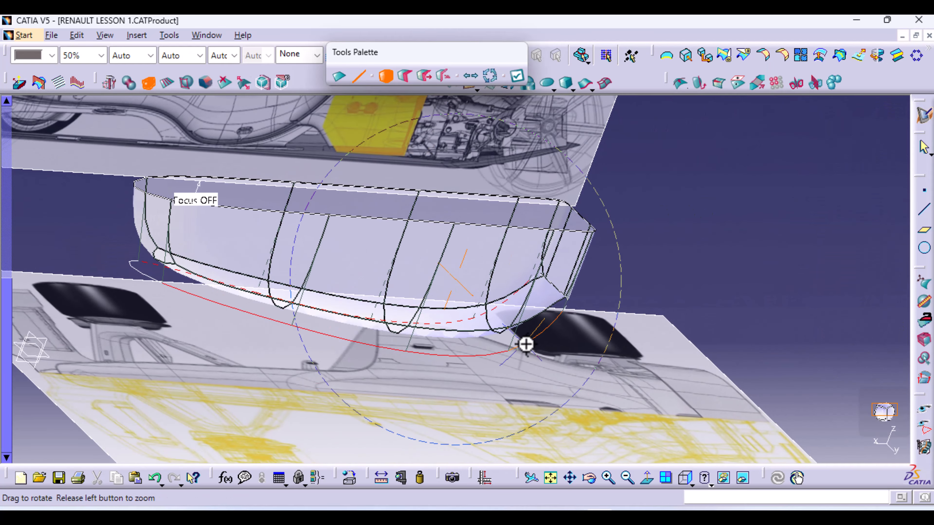
middle_drag(525, 344, 515, 225)
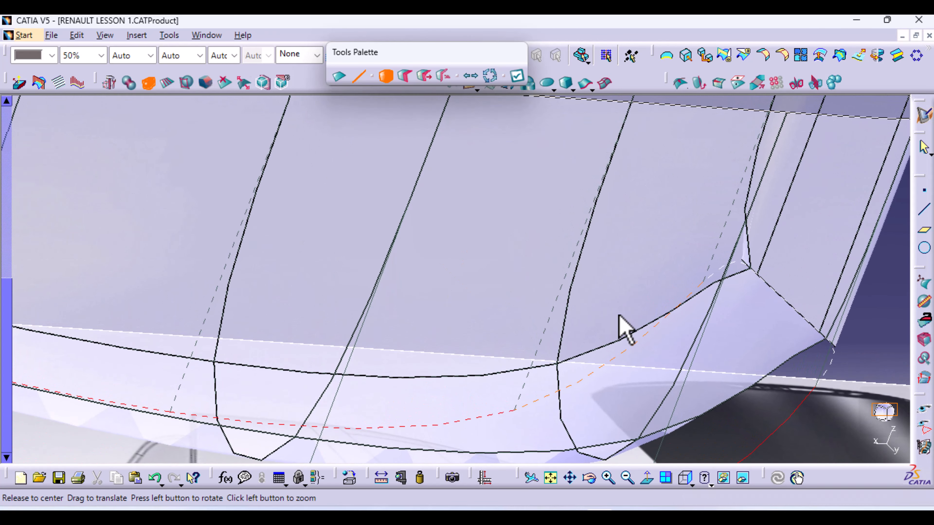
middle_drag(619, 317, 408, 282)
middle_drag(587, 342, 312, 290)
middle_drag(567, 340, 682, 304)
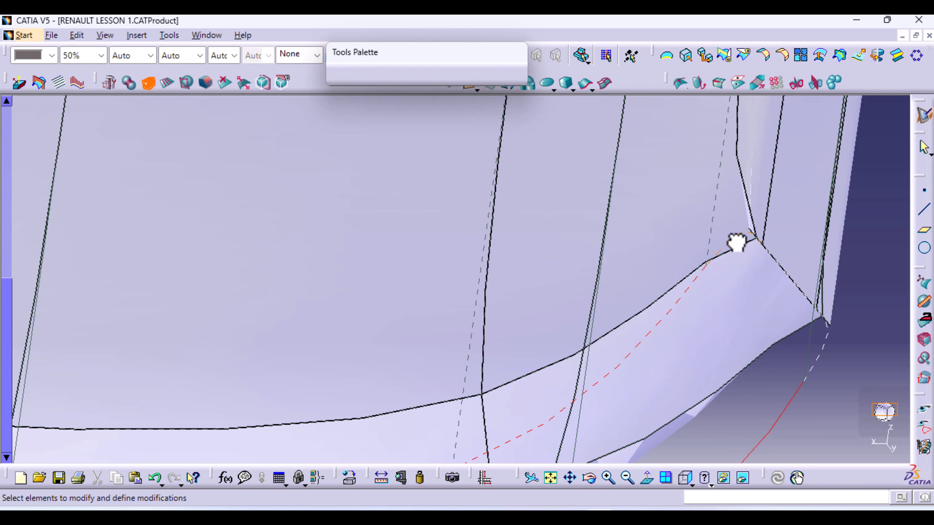
middle_drag(736, 242, 773, 279)
middle_drag(825, 348, 714, 341)
click(517, 77)
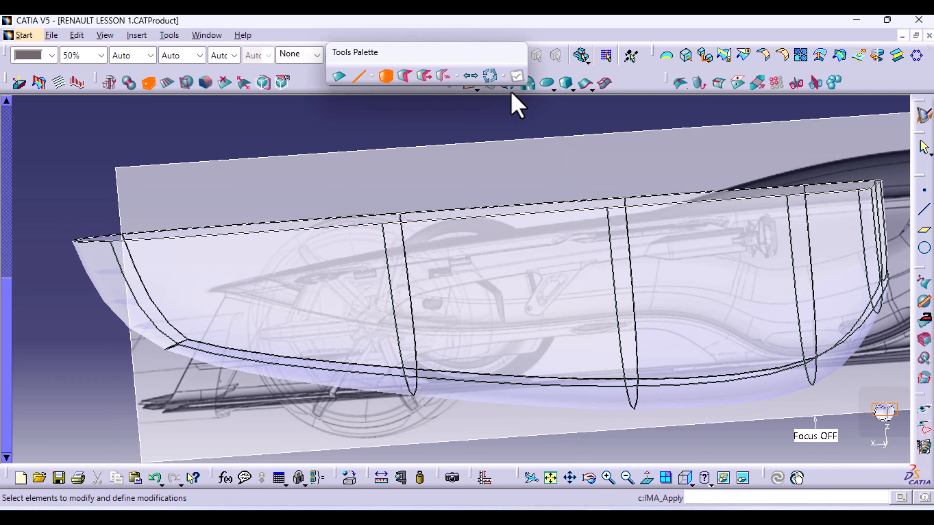
key(Escape)
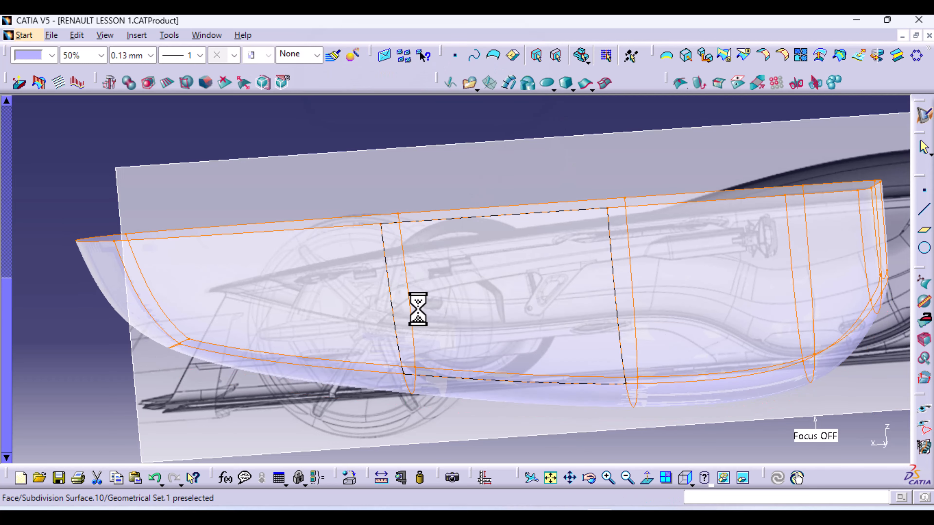
Cut two additional vertical sections into the surface's front half with Face Cutting at picked positions on its upper edge
middle_drag(417, 308, 500, 386)
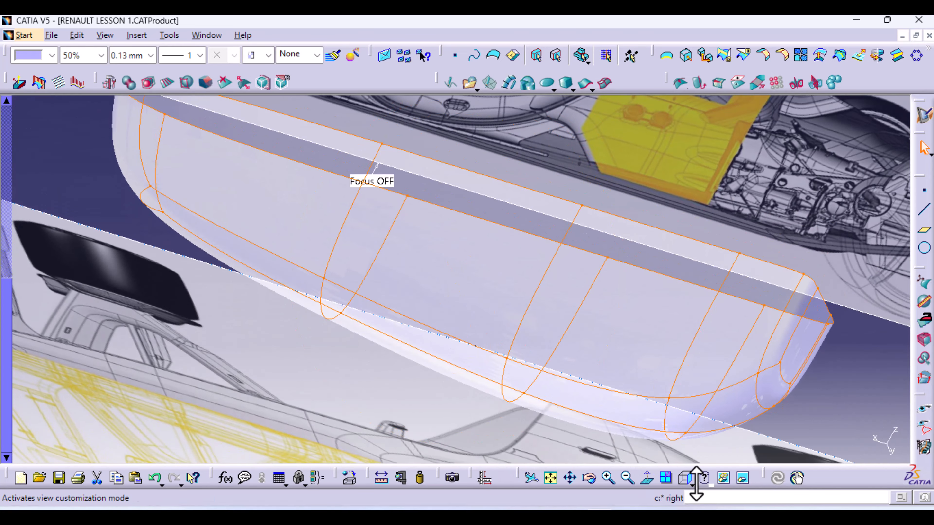
click(684, 478)
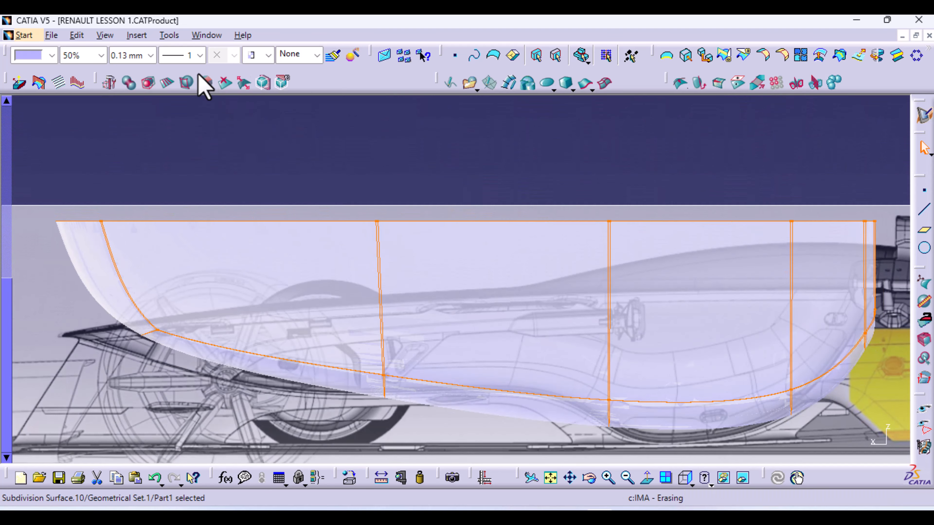
click(167, 82)
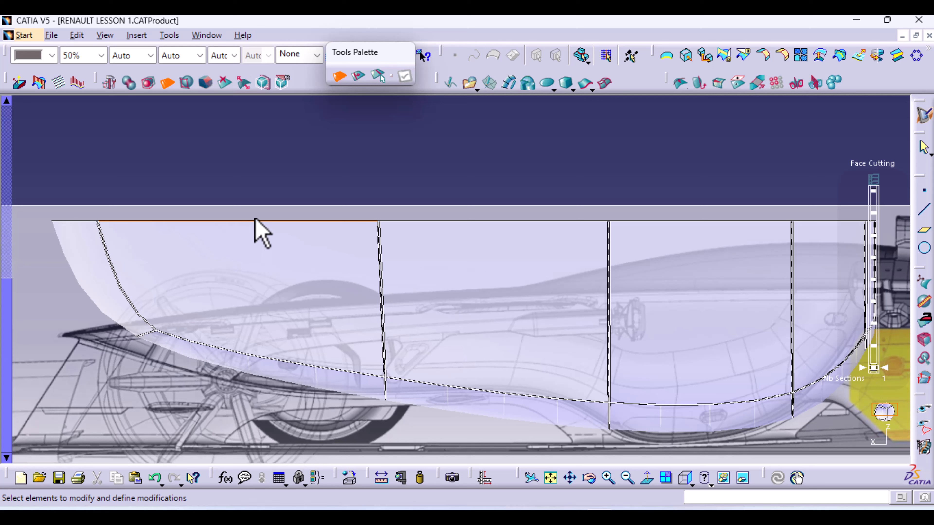
click(378, 76)
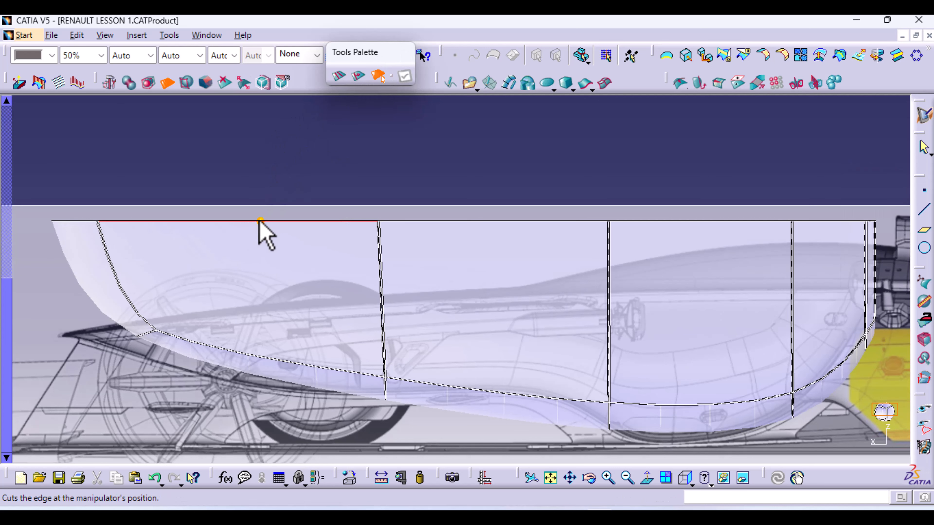
click(245, 222)
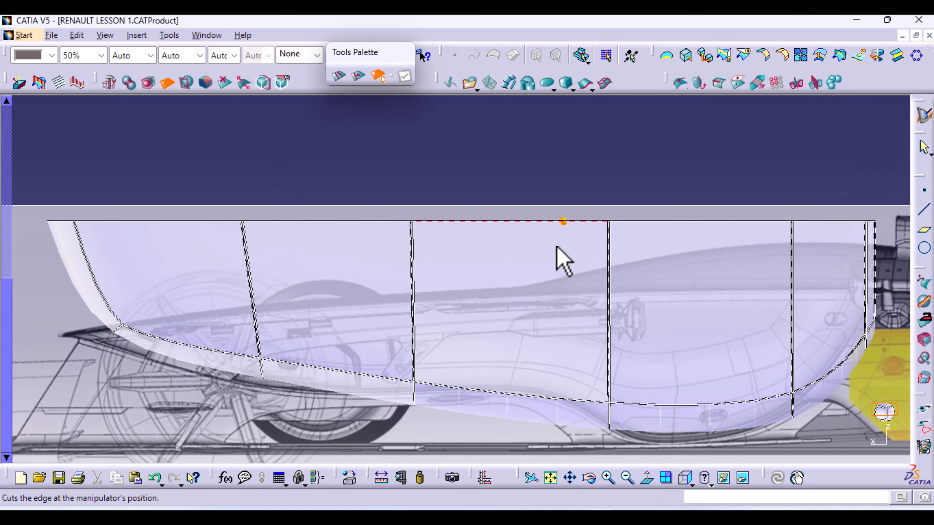
click(527, 225)
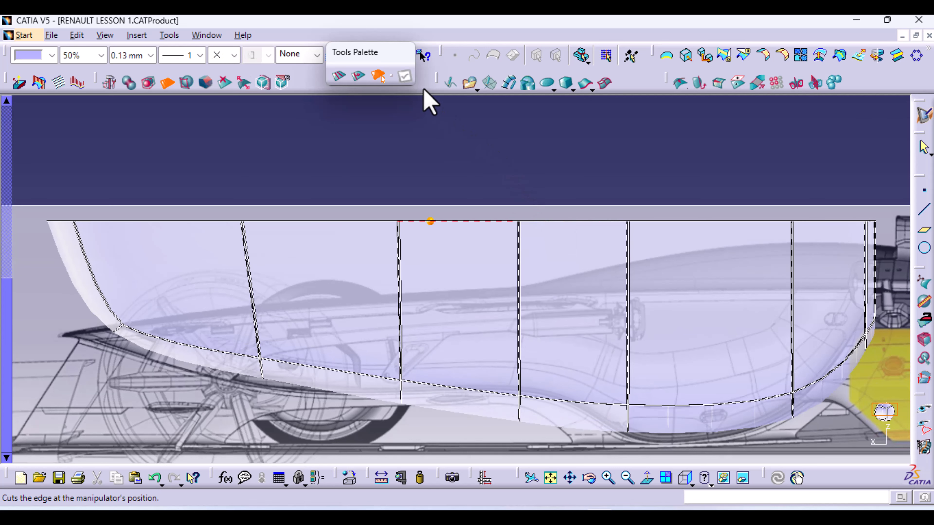
key(Escape)
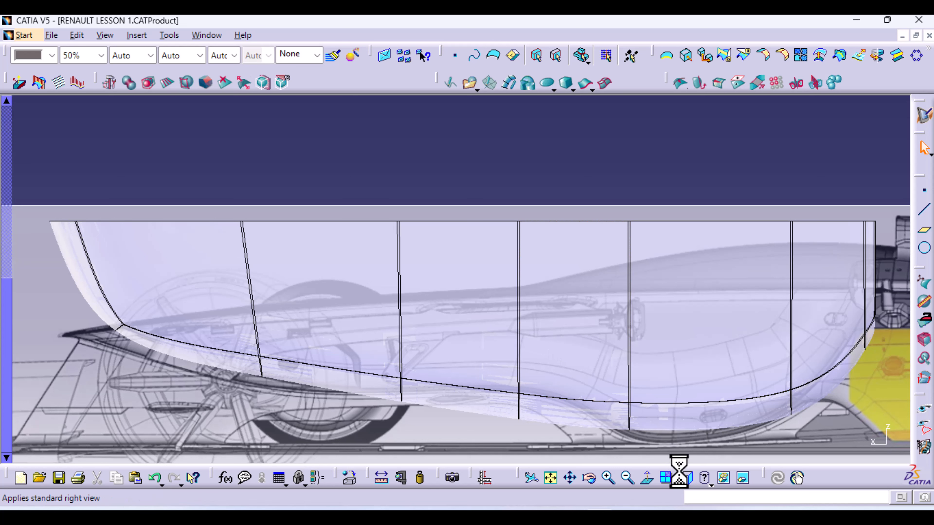
Edit the surface in the side view and move its front vertex column forward along Y to the blueprint's nose tip
click(685, 478)
middle_drag(567, 259, 574, 306)
double_click(459, 290)
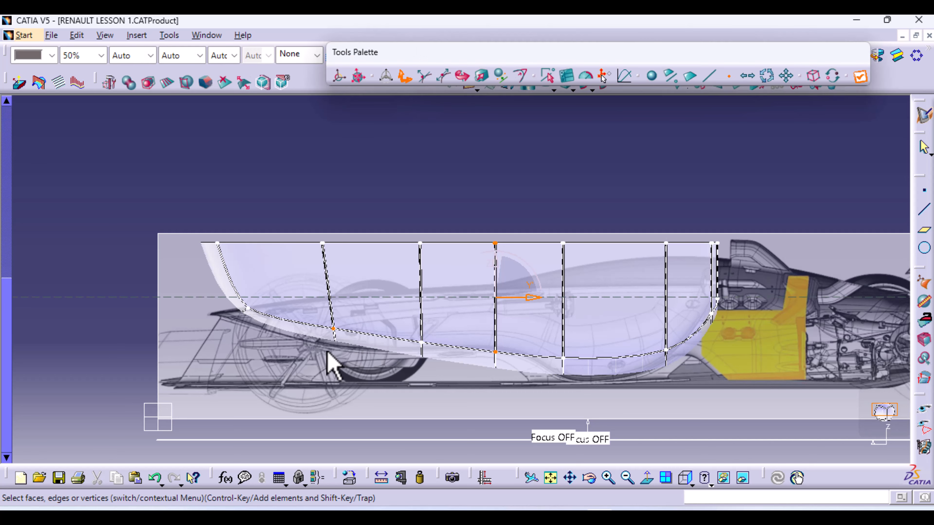
middle_drag(327, 351, 475, 329)
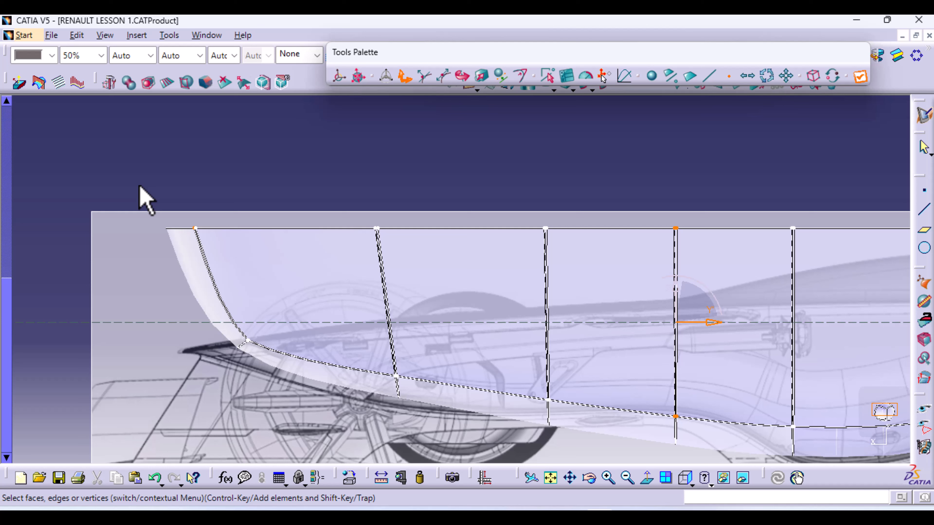
drag(146, 199, 265, 389)
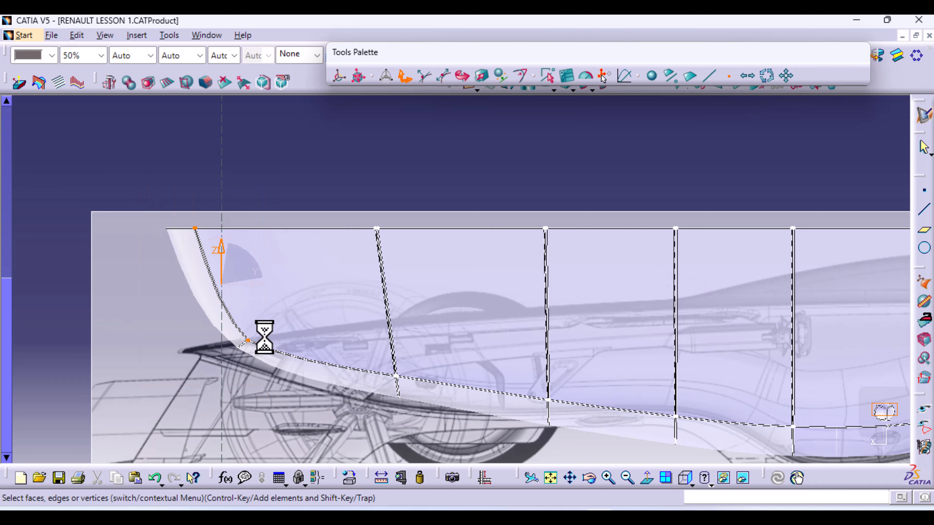
drag(257, 284, 205, 295)
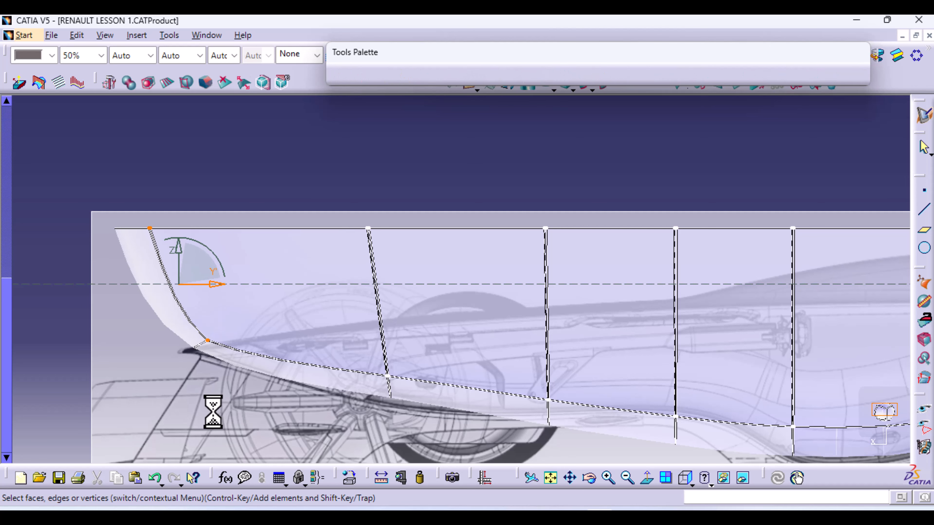
Fine-tune the height of the lower front vertices along Z at the blueprint's nose tip
ctrl+middle_drag(213, 412, 212, 338)
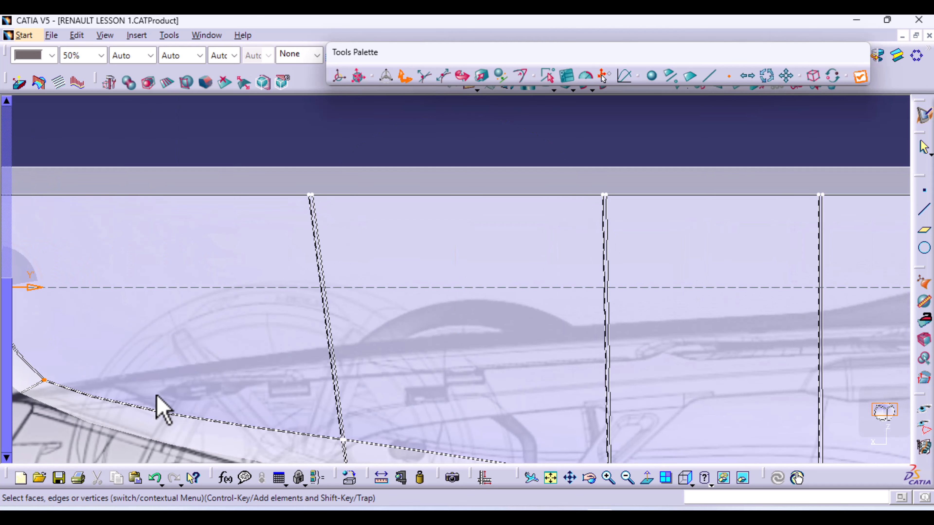
middle_drag(157, 407, 276, 290)
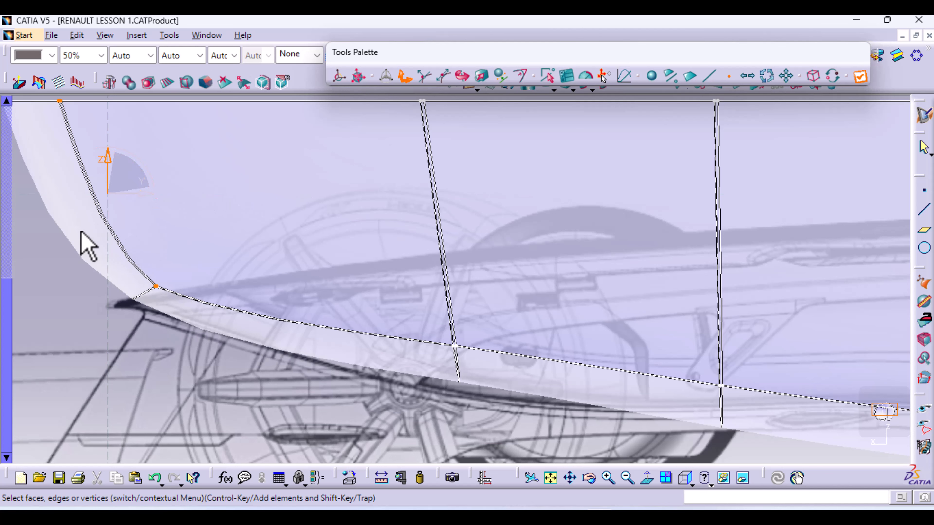
drag(80, 232, 174, 328)
mouse_move(155, 250)
mouse_down()
mouse_move(149, 255)
mouse_move(155, 249)
mouse_up()
middle_drag(340, 382, 201, 333)
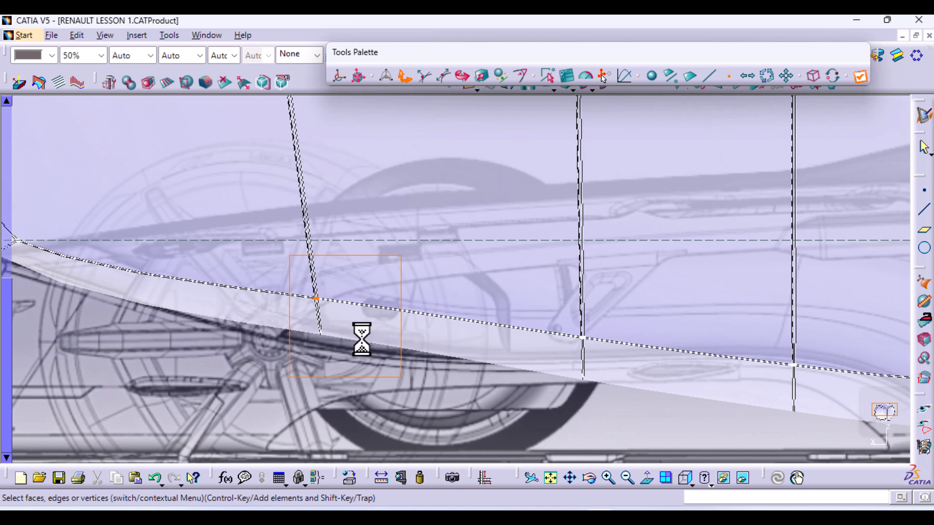
middle_drag(415, 382, 186, 399)
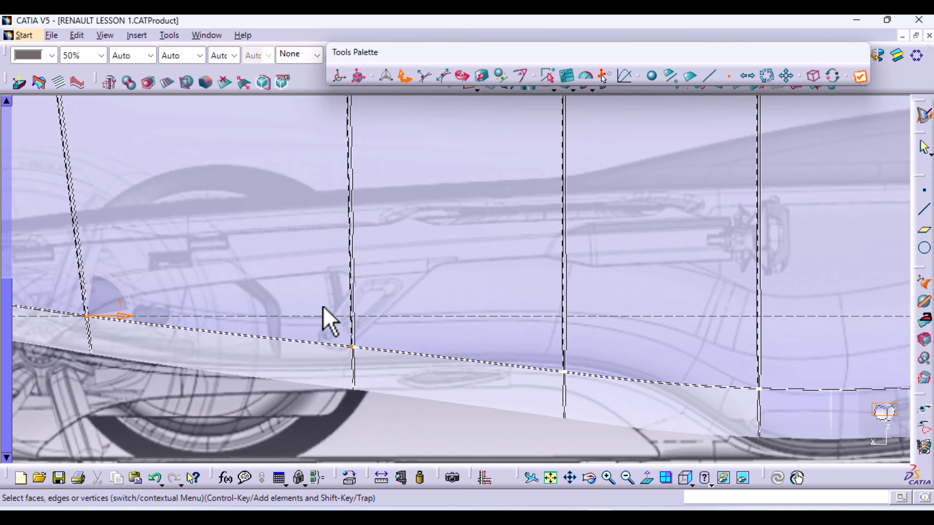
drag(322, 308, 382, 421)
key(ctrl+z)
key(ctrl+z)
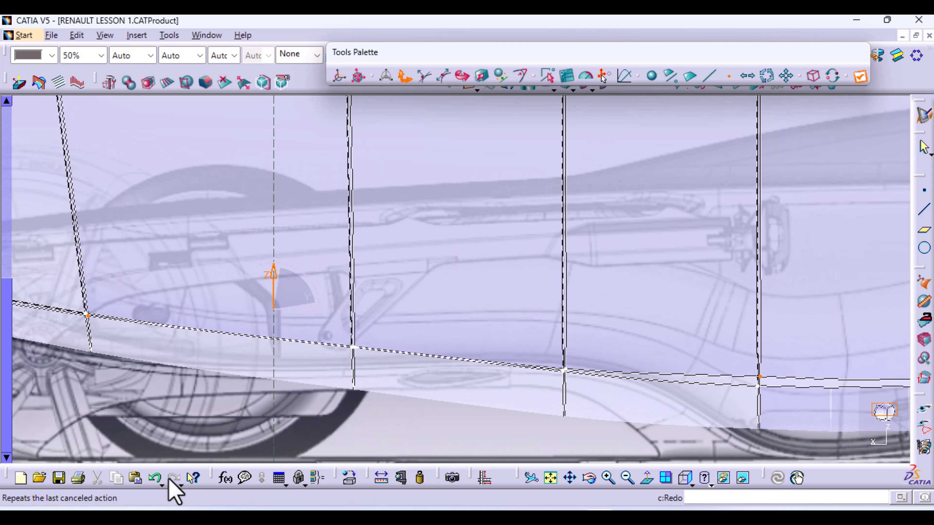
click(153, 479)
Raise the lower vertices of the third and fourth sections along Z and shift the fourth section rearward to follow the blueprint's underside
ctrl+middle_drag(438, 313, 434, 380)
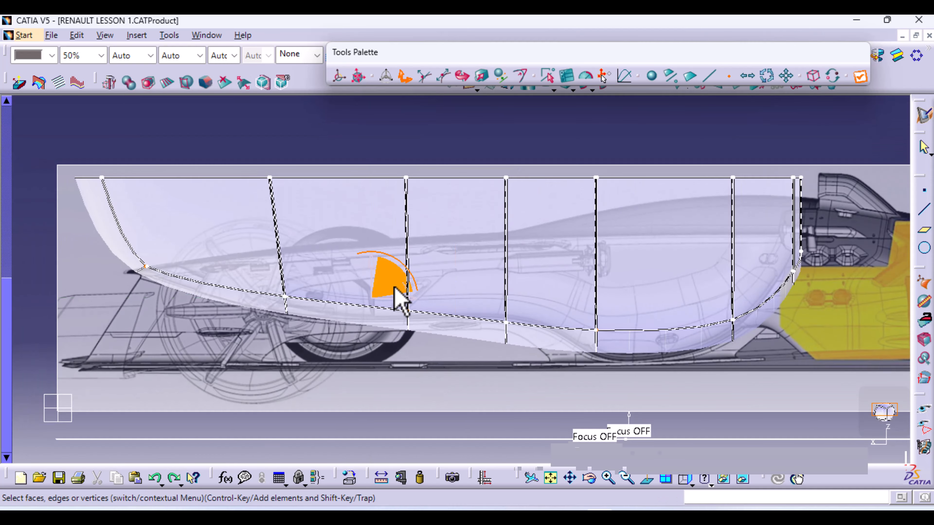
shift+drag(392, 289, 407, 265)
shift+drag(494, 296, 520, 250)
shift+drag(486, 165, 526, 336)
drag(541, 238, 554, 327)
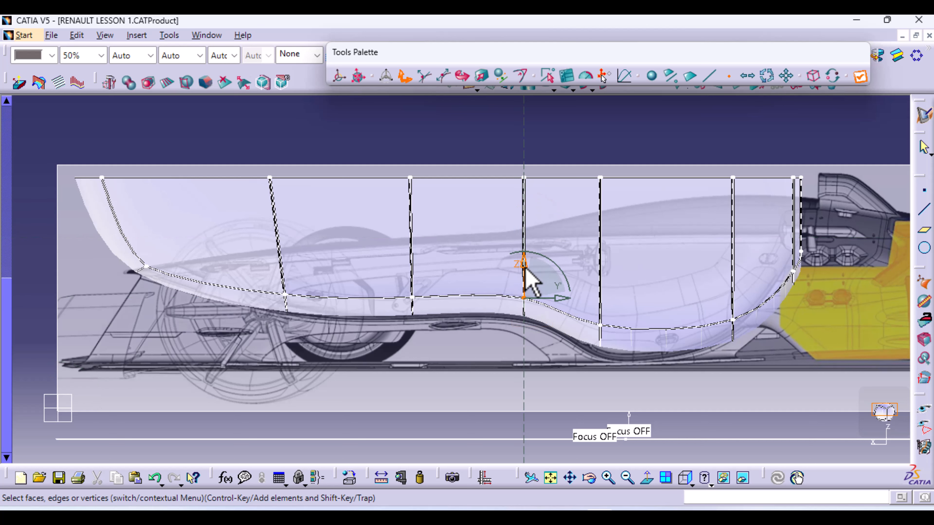
Lower the bottom vertices of the fourth and fifth sections slightly along Z to follow the underside's curve down to the floor
drag(525, 267, 525, 271)
shift+drag(587, 286, 602, 301)
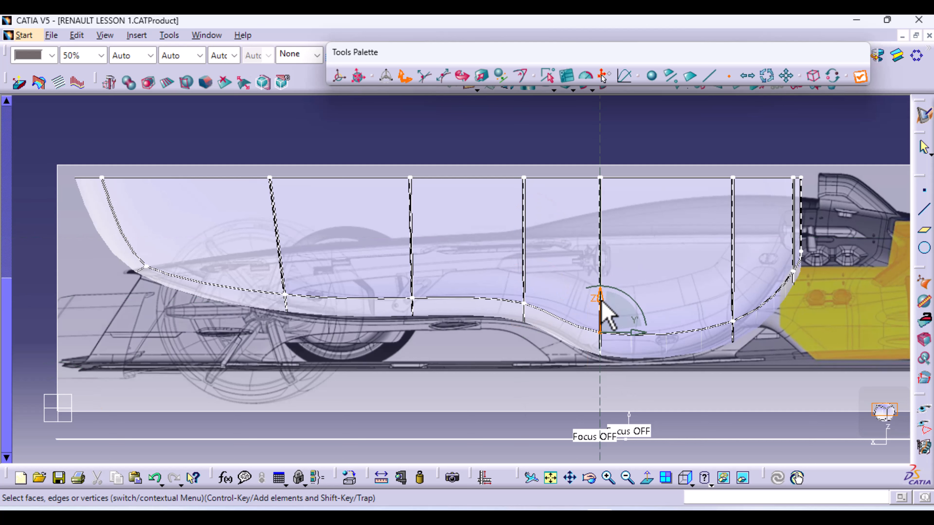
middle_drag(722, 306, 555, 278)
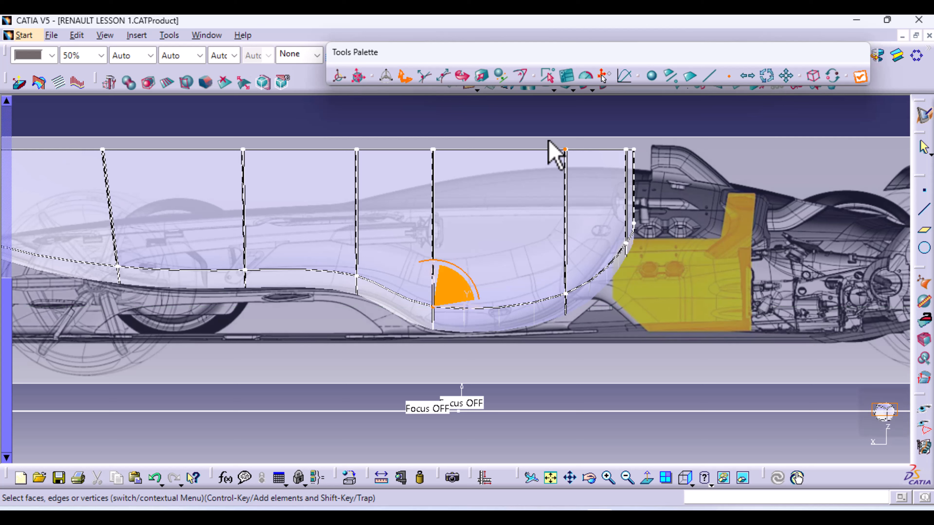
Move the sixth section's vertex column forward along Y and lower its bottom vertices slightly along Z to follow the blueprint's underside curve
shift+drag(548, 133, 588, 298)
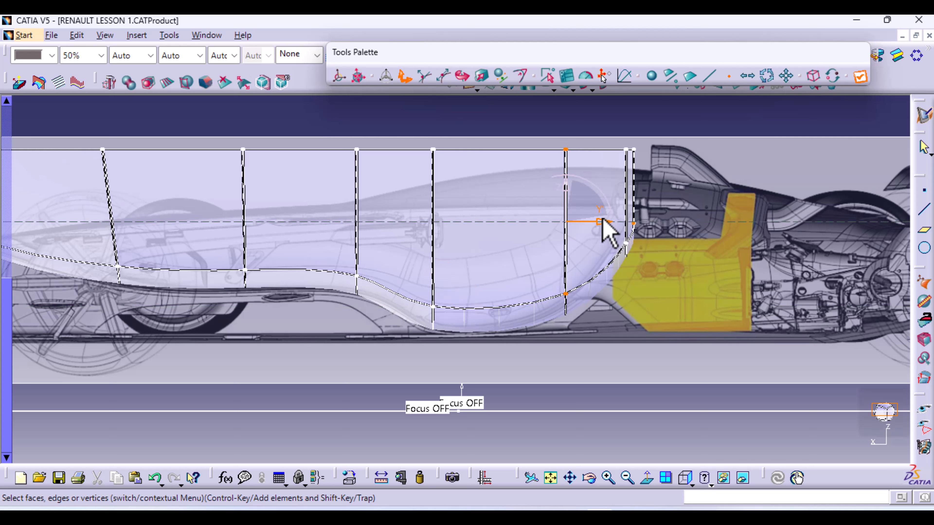
drag(593, 221, 577, 239)
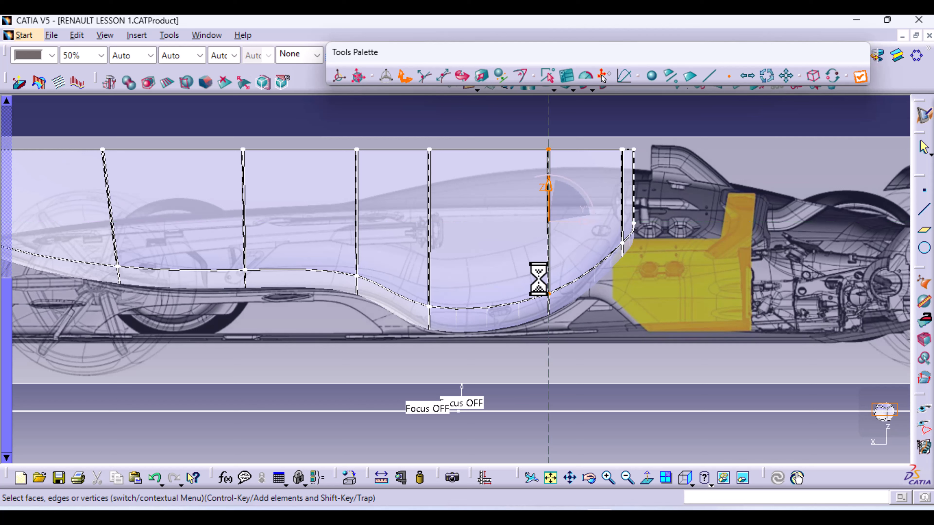
click(548, 293)
drag(587, 290, 576, 297)
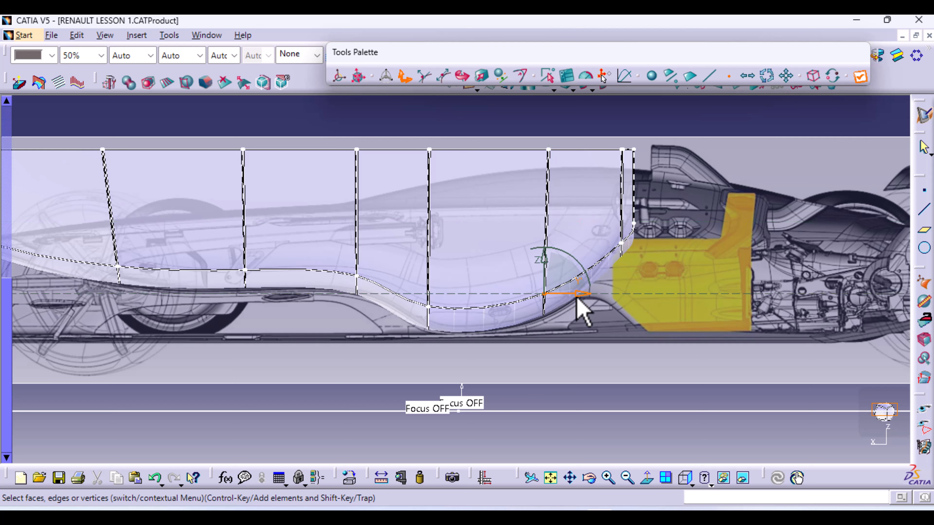
click(155, 477)
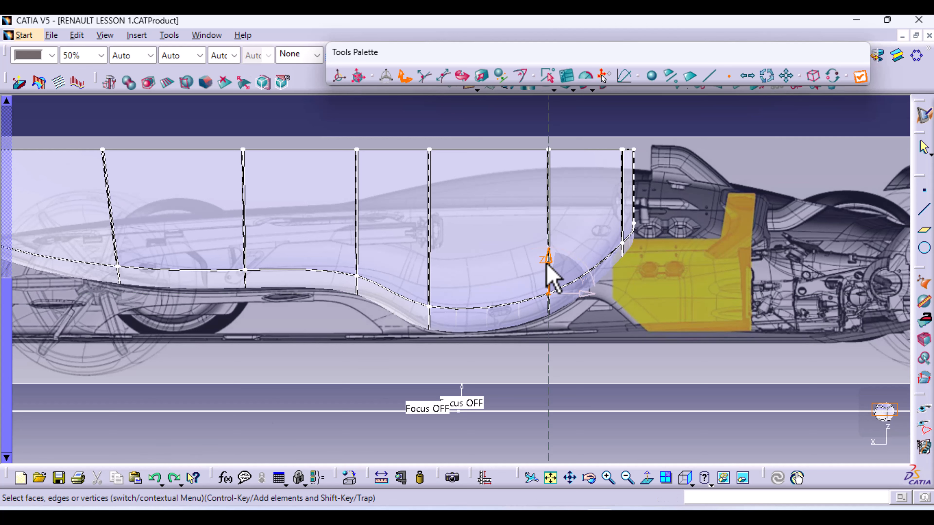
drag(550, 261, 679, 257)
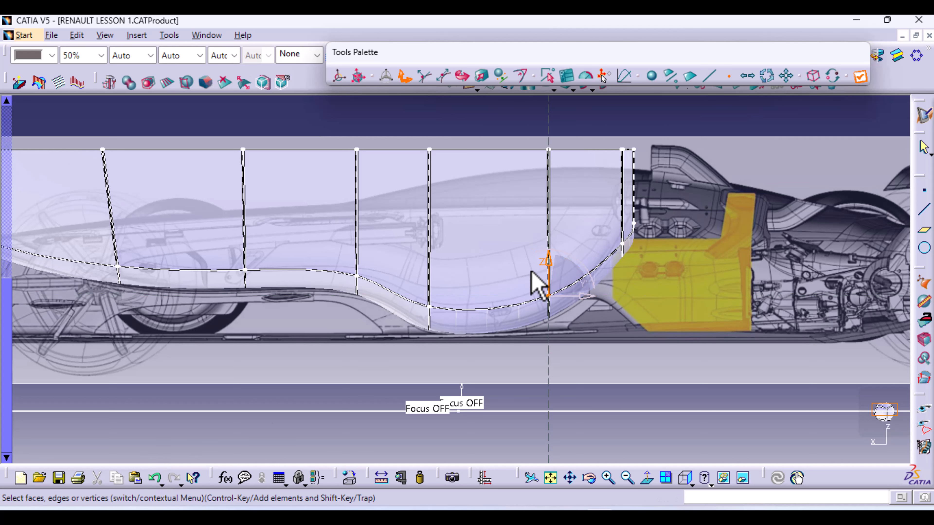
middle_drag(535, 281, 698, 276)
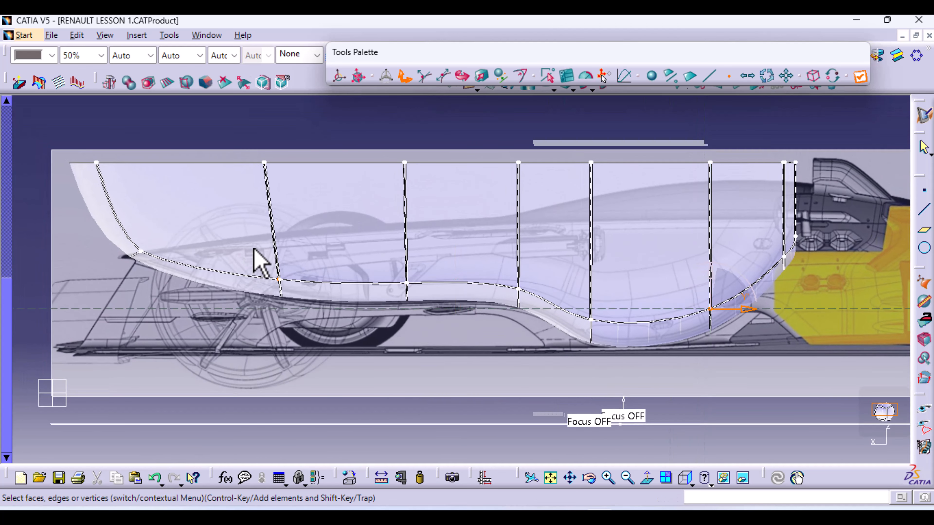
Lower the bottom vertices of the second and third sections slightly along Z to follow the blueprint's underside
shift+drag(253, 249, 310, 311)
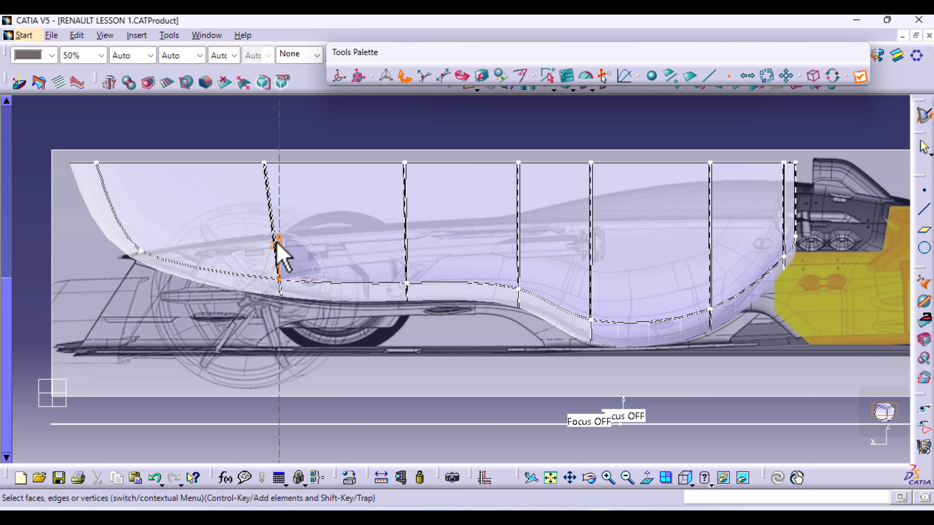
drag(278, 242, 278, 243)
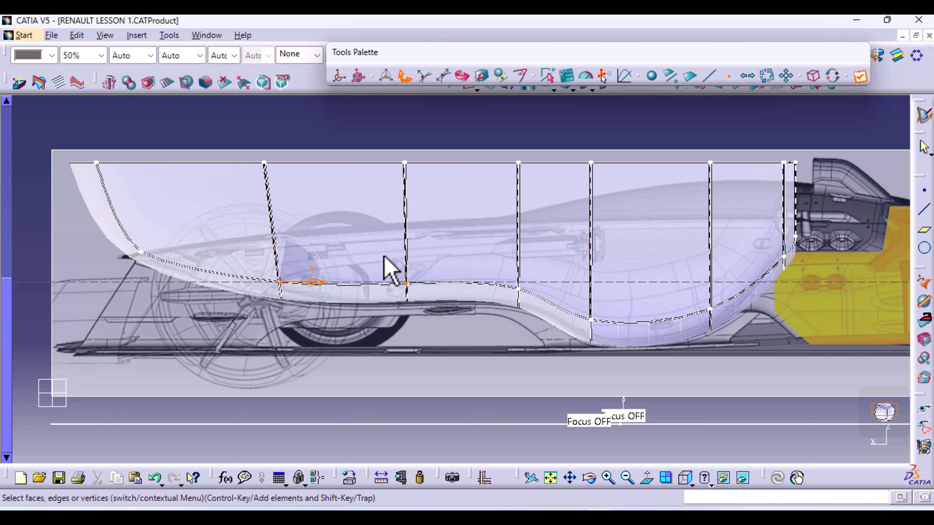
shift+drag(399, 268, 443, 337)
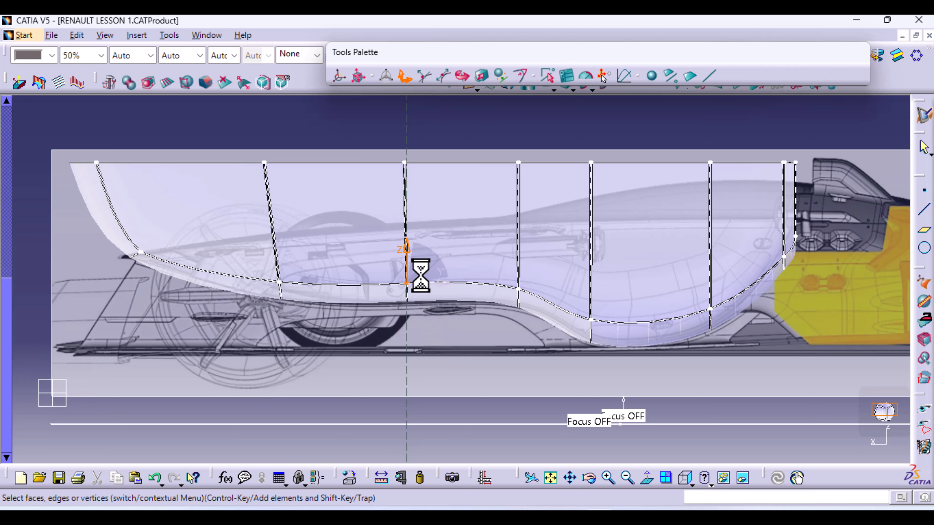
drag(406, 253, 406, 256)
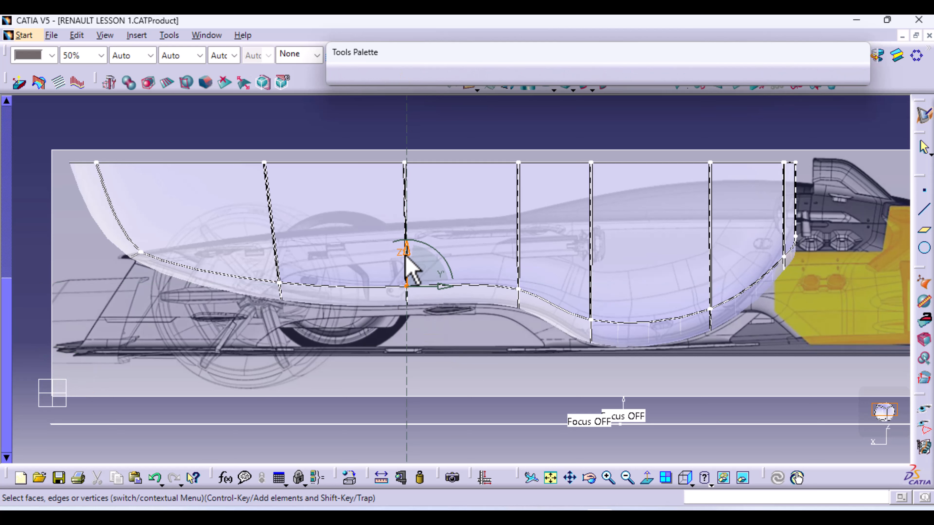
Move the seventh section's vertex column forward along Y and lower its bottom vertices along Z towards the blueprint's curve
middle_drag(789, 263, 567, 298)
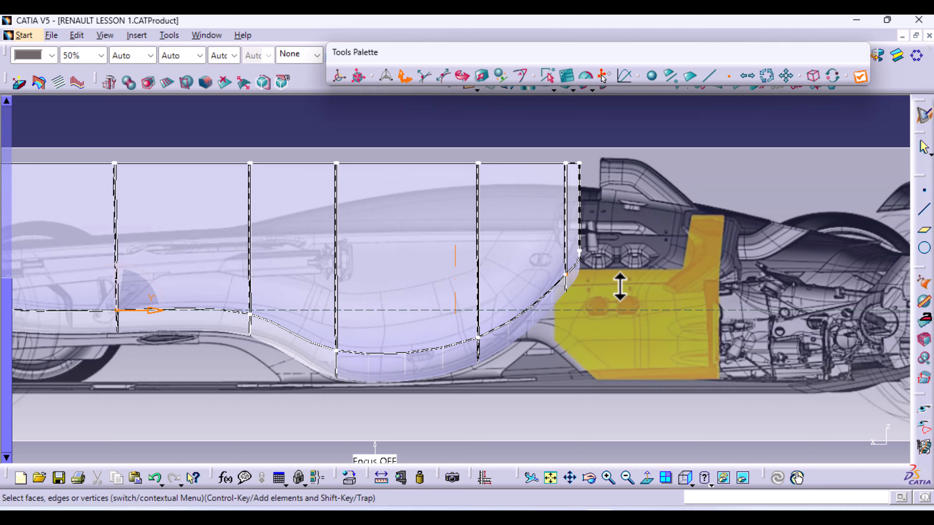
middle_drag(621, 287, 623, 217)
middle_drag(669, 334, 594, 368)
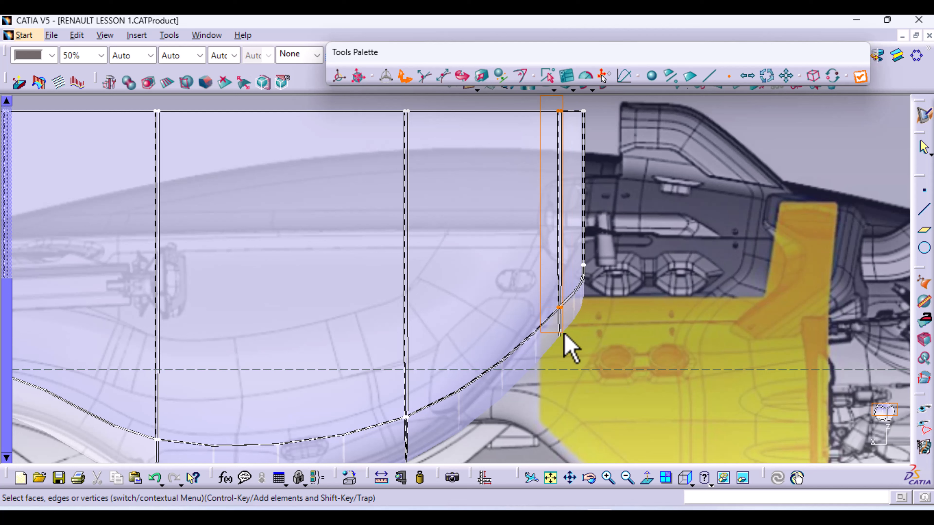
drag(567, 343, 565, 343)
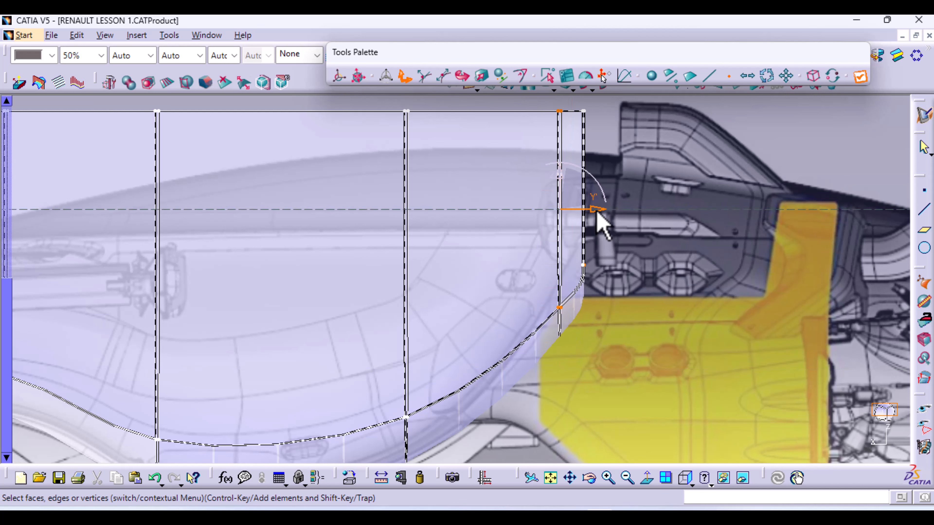
drag(595, 211, 541, 347)
drag(509, 273, 530, 313)
Restore the side view and shift the seventh section's vertex column slightly rearward along Y
ctrl+middle_drag(699, 232, 688, 281)
middle_drag(647, 323, 716, 244)
middle_drag(478, 203, 493, 243)
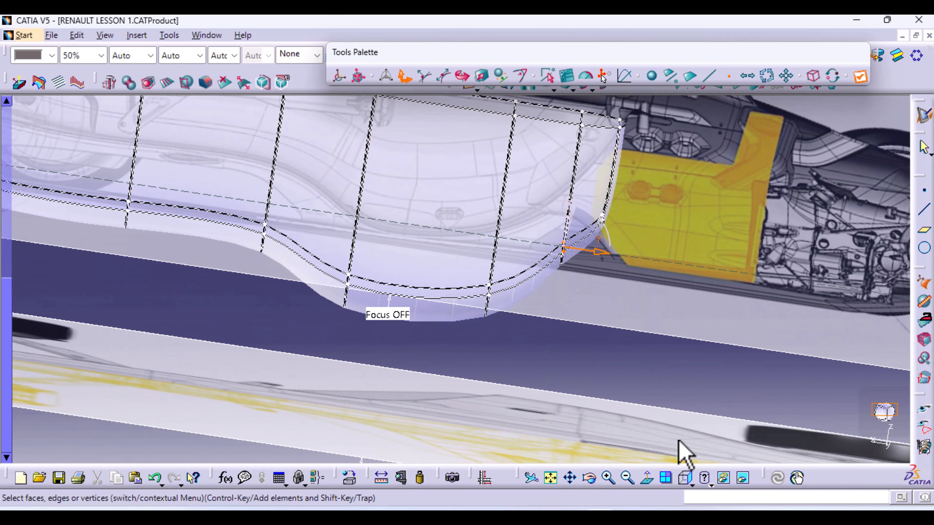
click(683, 480)
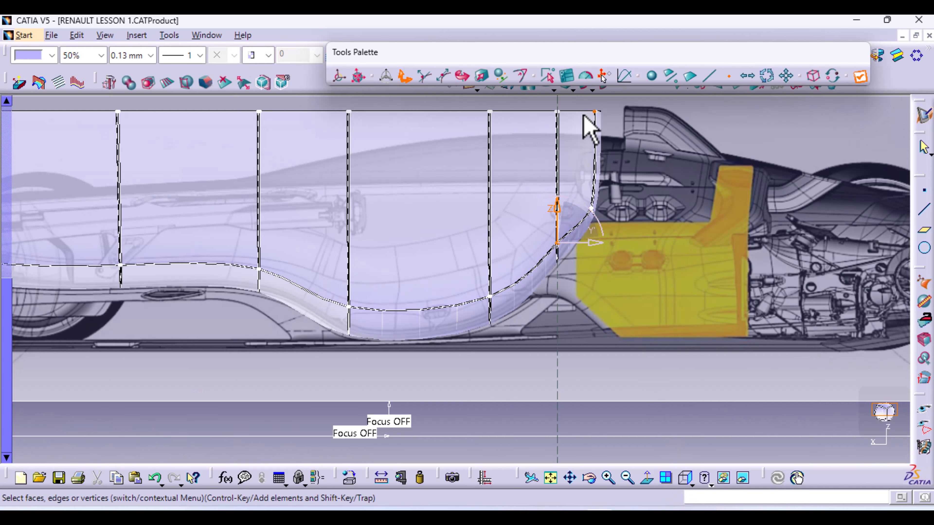
middle_drag(666, 204, 658, 299)
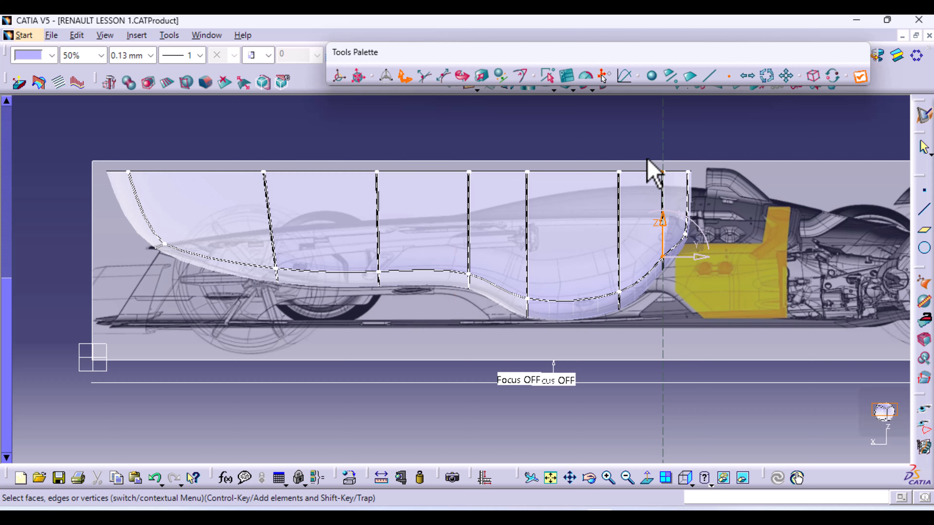
shift+drag(649, 161, 677, 280)
drag(700, 213, 713, 214)
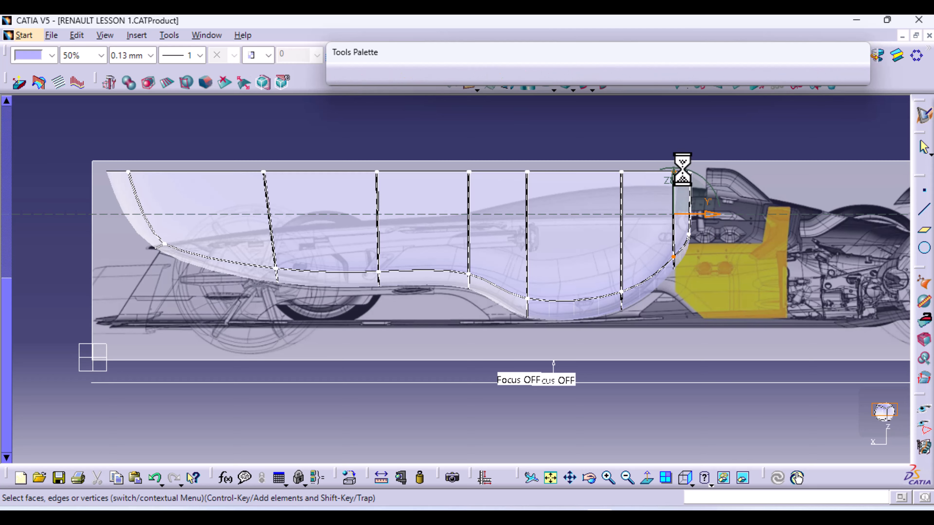
Adjust the lower vertices of the last two sections along Z and shift both sections forward along Y
ctrl+middle_drag(682, 315, 425, 371)
shift+drag(524, 238, 611, 353)
drag(567, 258, 566, 238)
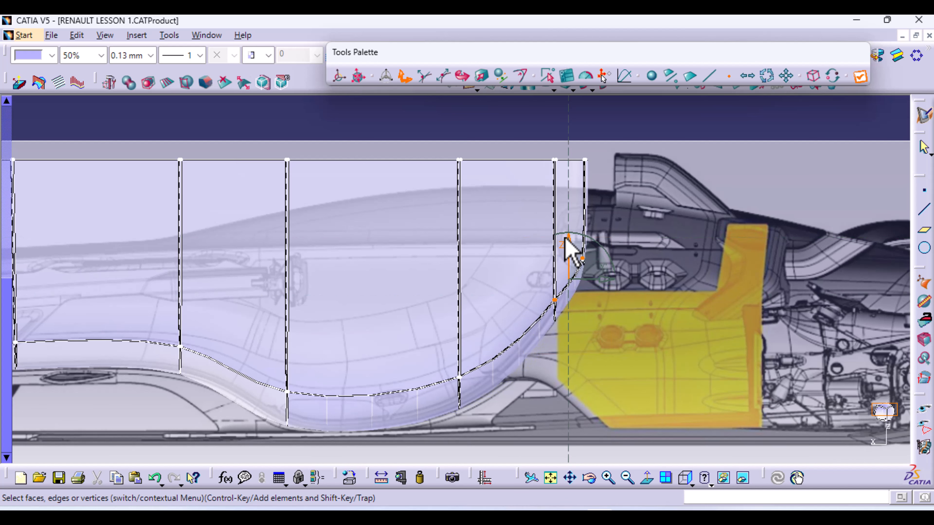
ctrl+middle_drag(674, 222, 680, 289)
middle_drag(542, 303, 613, 284)
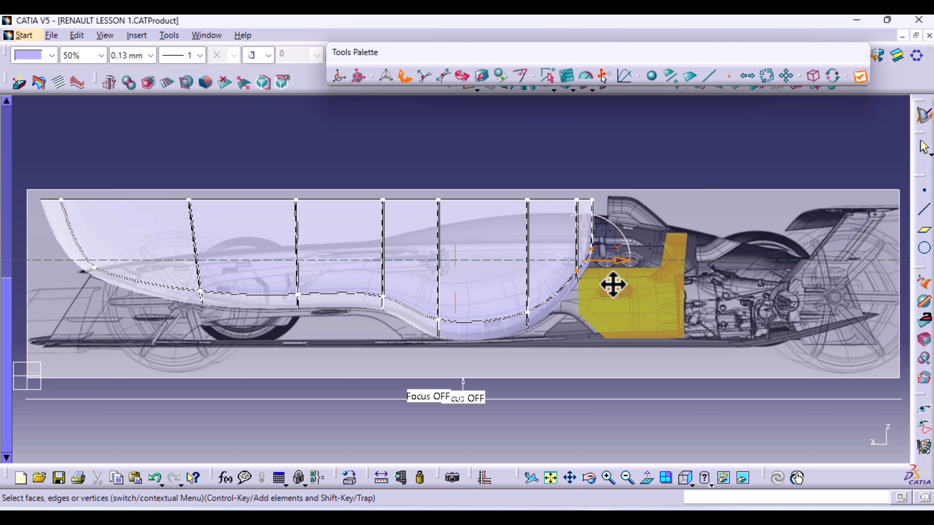
drag(585, 225, 613, 239)
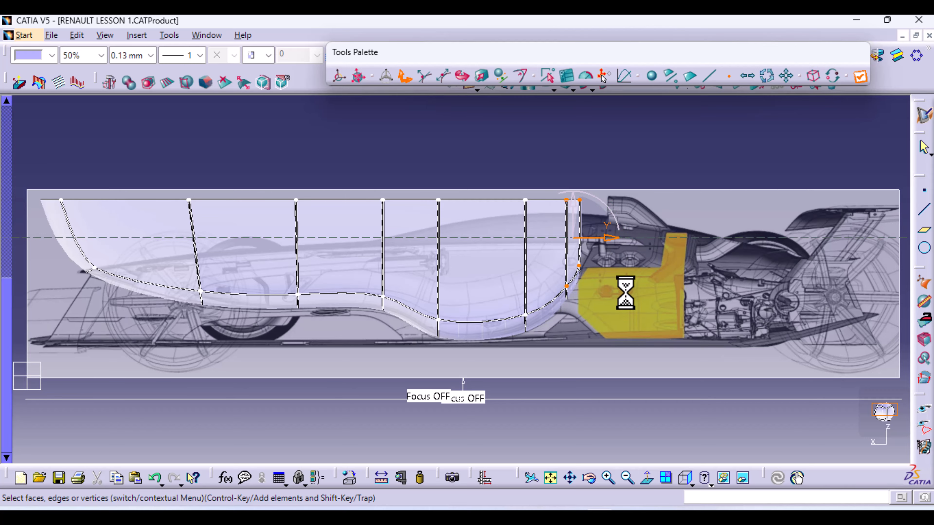
Try an 86 % weight on the four corner vertices of the body's rear end, and reset the weight to 0 %
ctrl+middle_drag(621, 299, 597, 300)
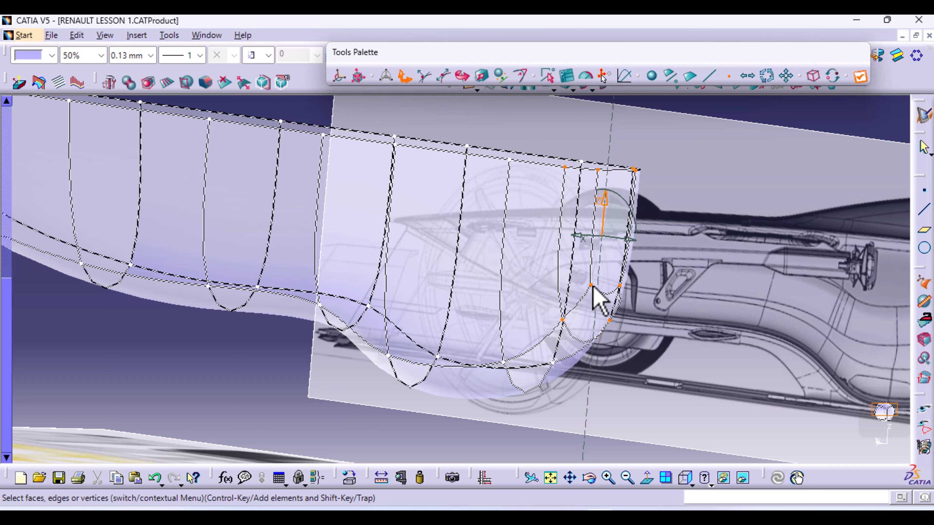
click(592, 285)
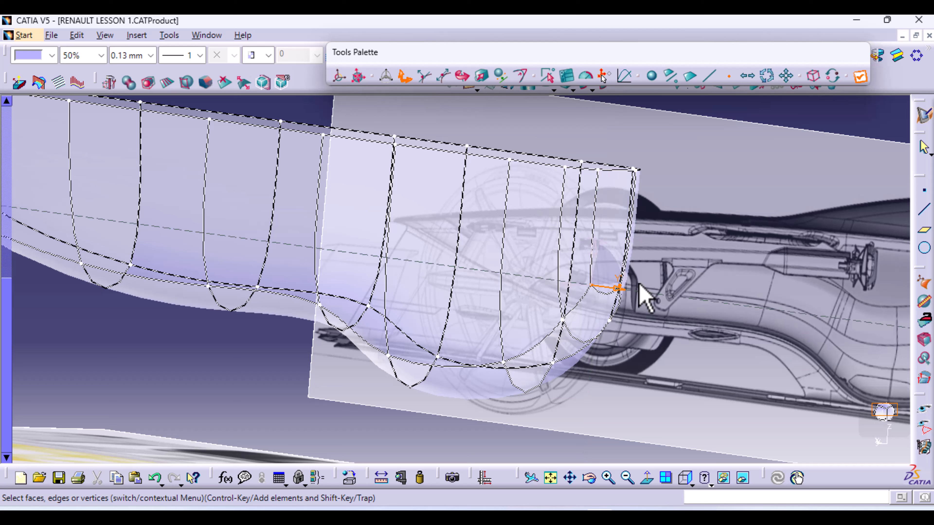
click(620, 286)
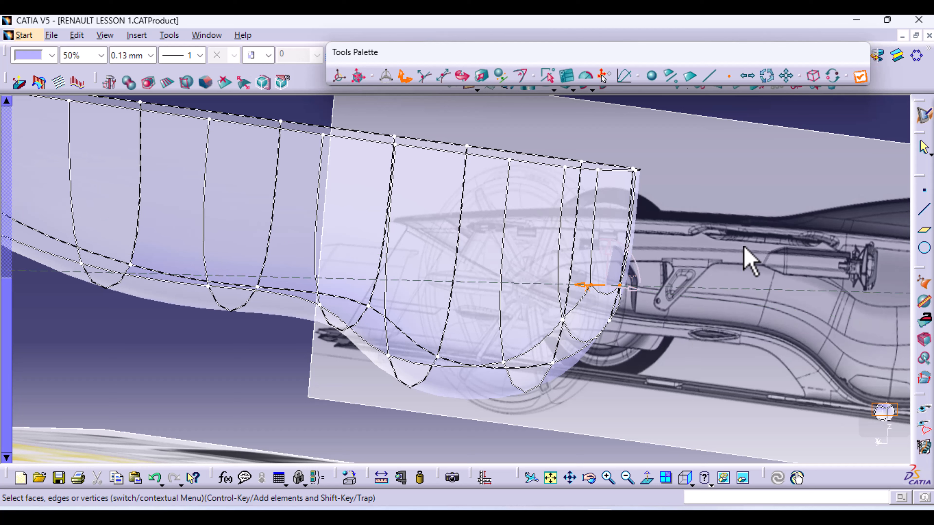
ctrl+click(597, 170)
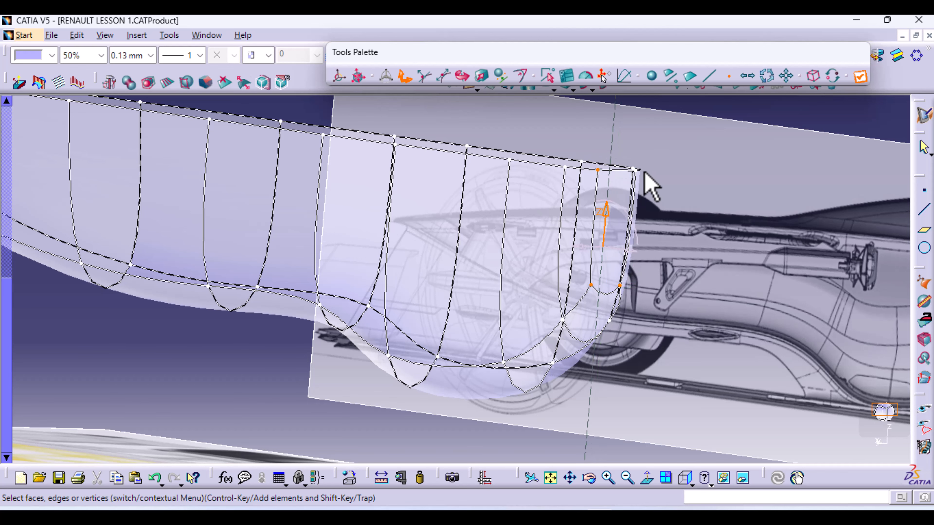
mouse_move(621, 205)
middle_down()
mouse_move(584, 225)
mouse_move(603, 197)
middle_up()
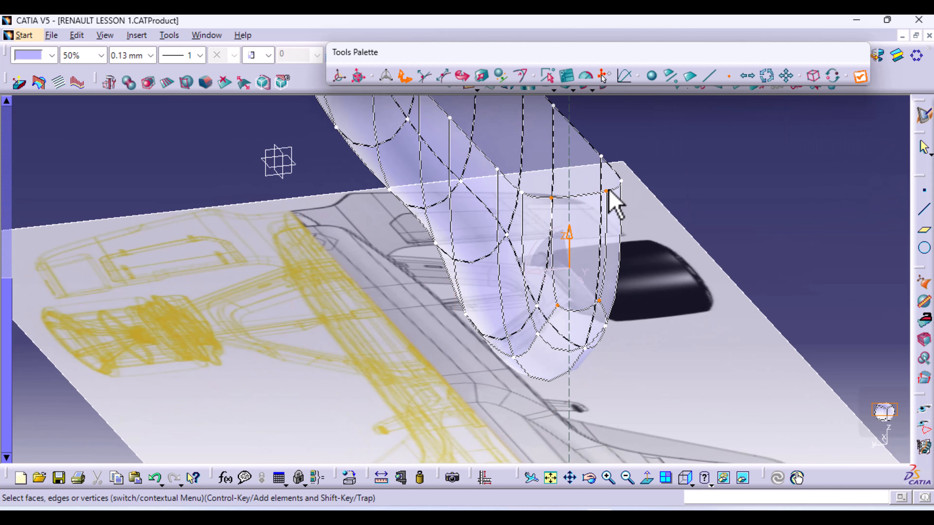
ctrl+click(606, 191)
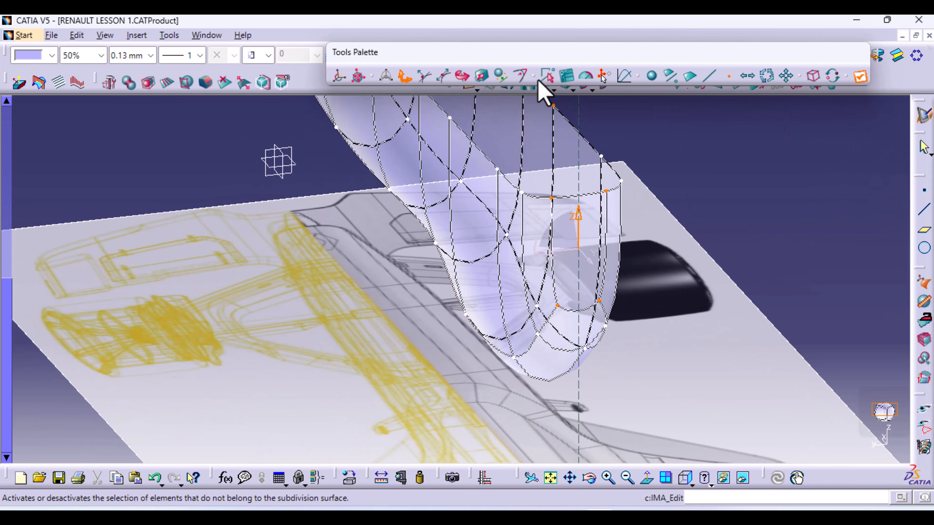
click(524, 77)
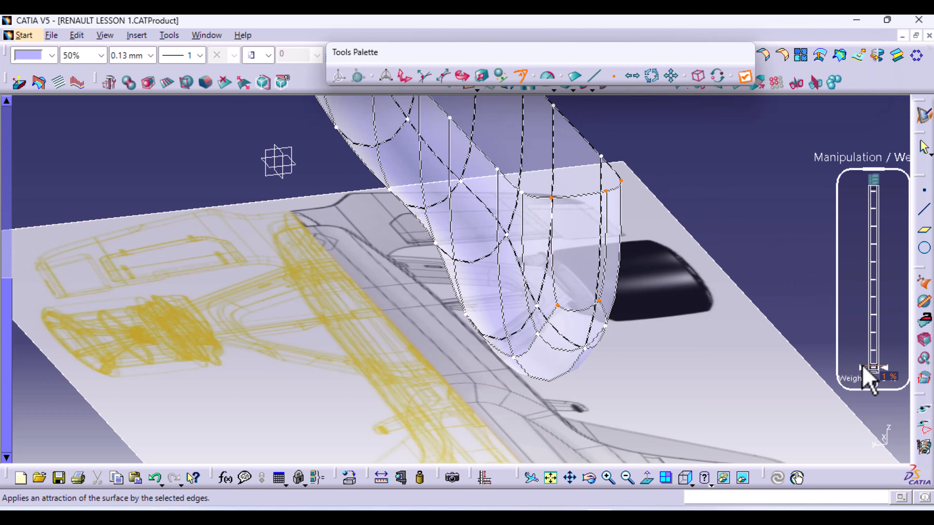
drag(864, 368, 862, 214)
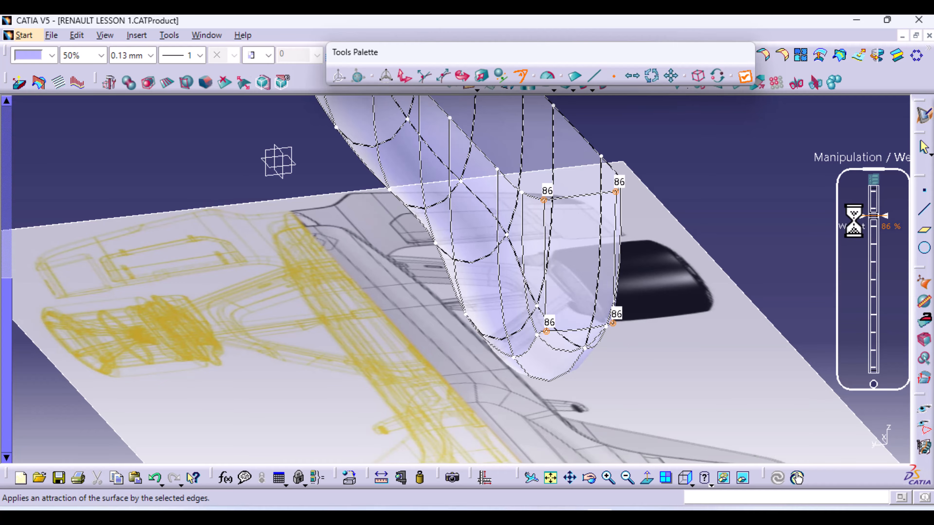
middle_drag(413, 307, 471, 298)
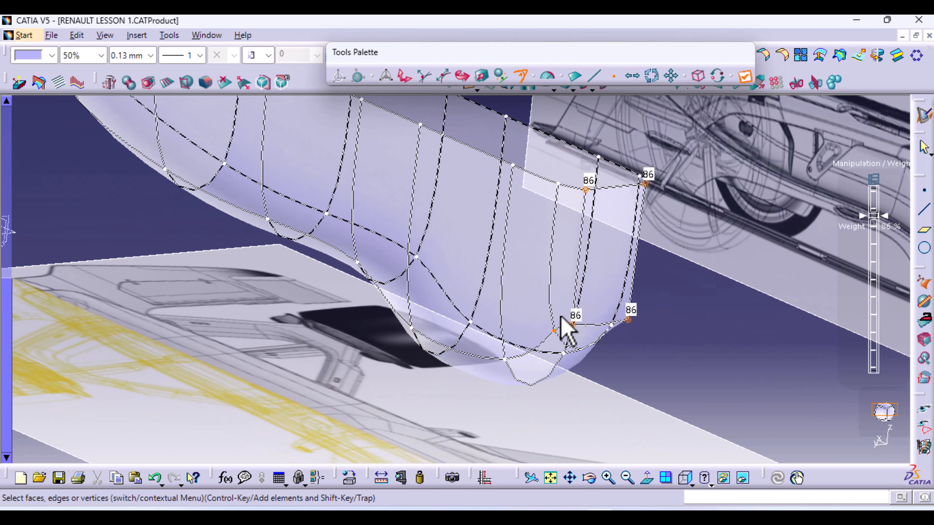
drag(887, 217, 885, 368)
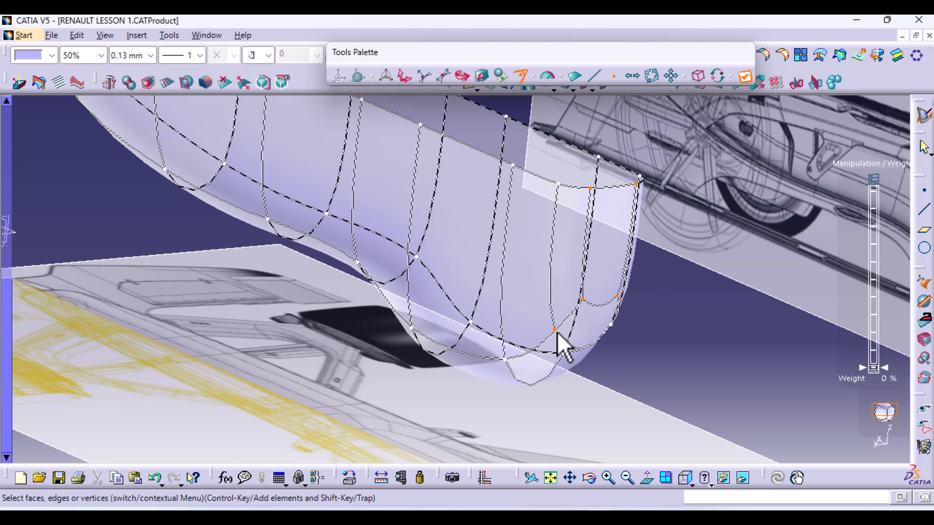
Select a lower vertex of the seventh section near the body's rear end
middle_drag(662, 359, 596, 325)
click(590, 326)
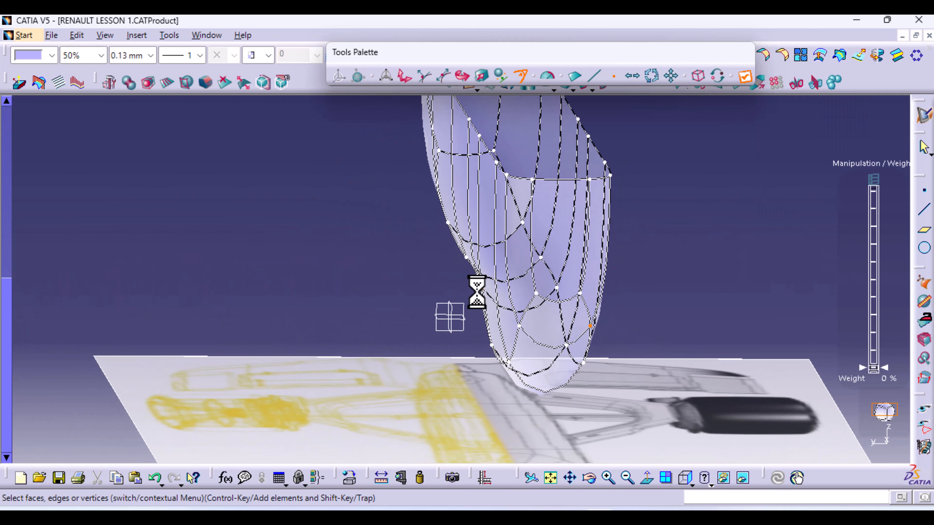
Set a 51% weight on the two upper corner vertices and the two vertices below them at the tub's rear end
middle_drag(477, 294, 544, 298)
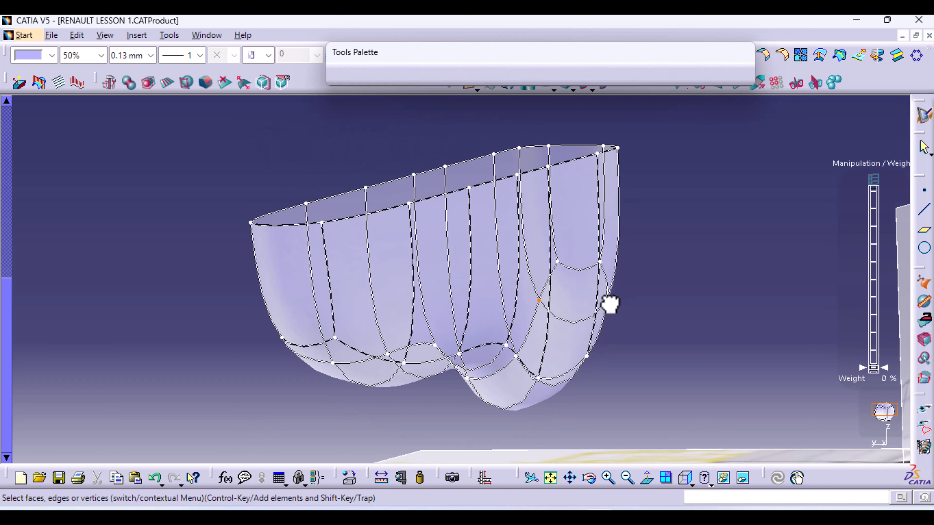
ctrl+click(539, 378)
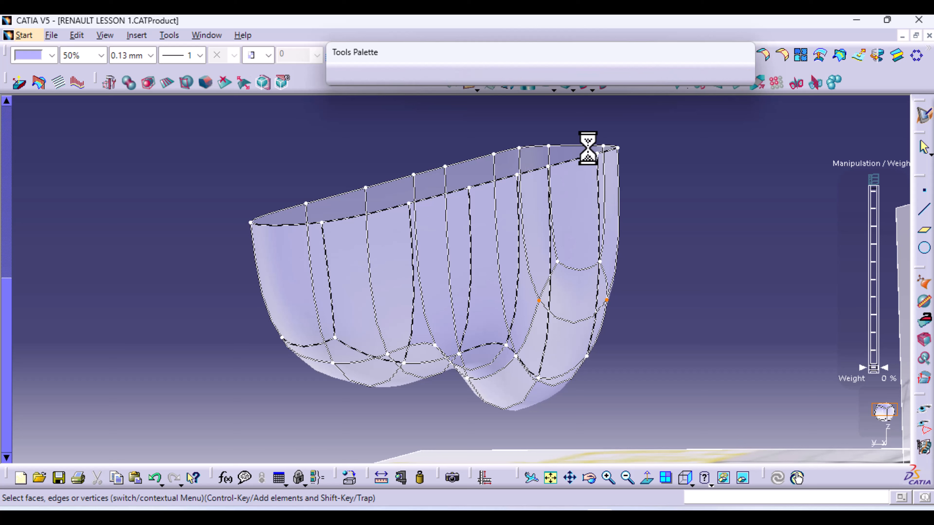
ctrl+click(618, 148)
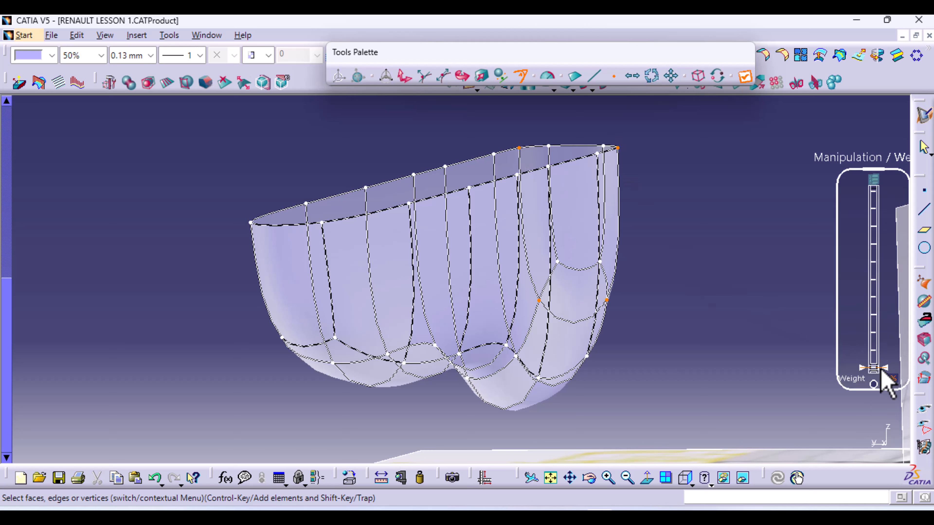
drag(889, 372, 889, 284)
middle_drag(563, 234, 602, 262)
middle_drag(446, 333, 617, 288)
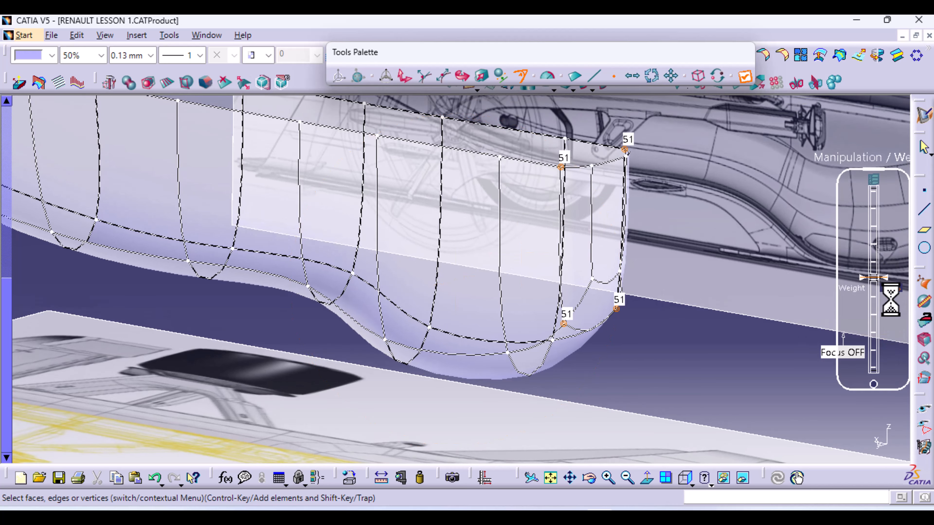
middle_drag(452, 337, 467, 374)
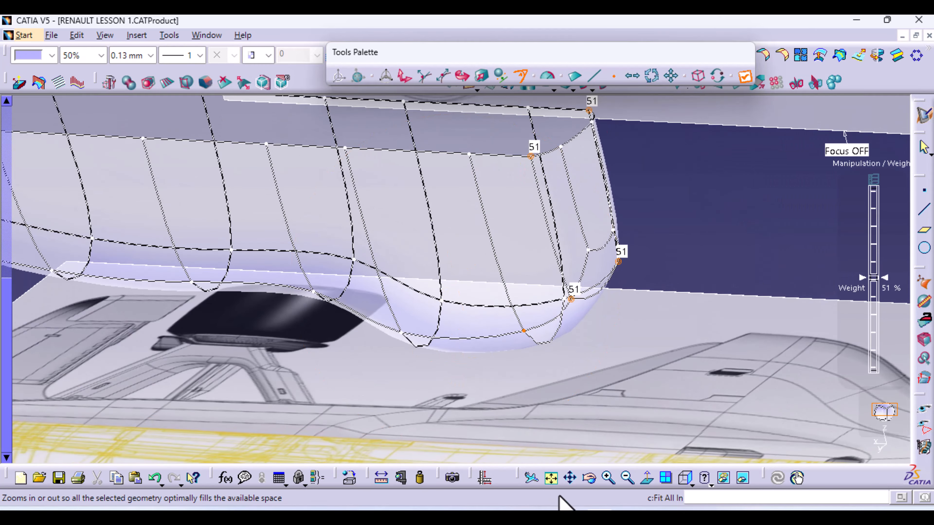
Translate the upper vertices at the tub's rear end backward along Y in the right side view, slanting the rear edge
click(684, 478)
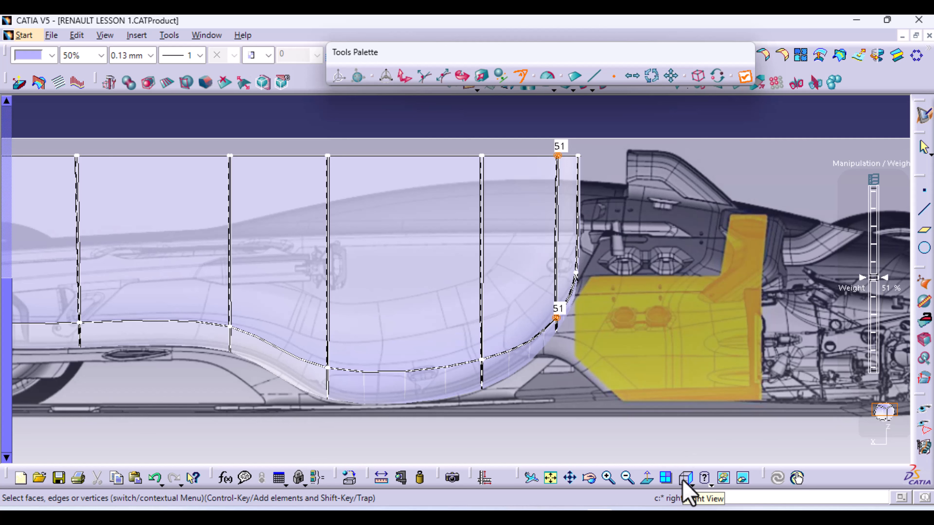
click(743, 77)
mouse_move(313, 215)
middle_down()
mouse_move(351, 204)
mouse_move(327, 210)
middle_up()
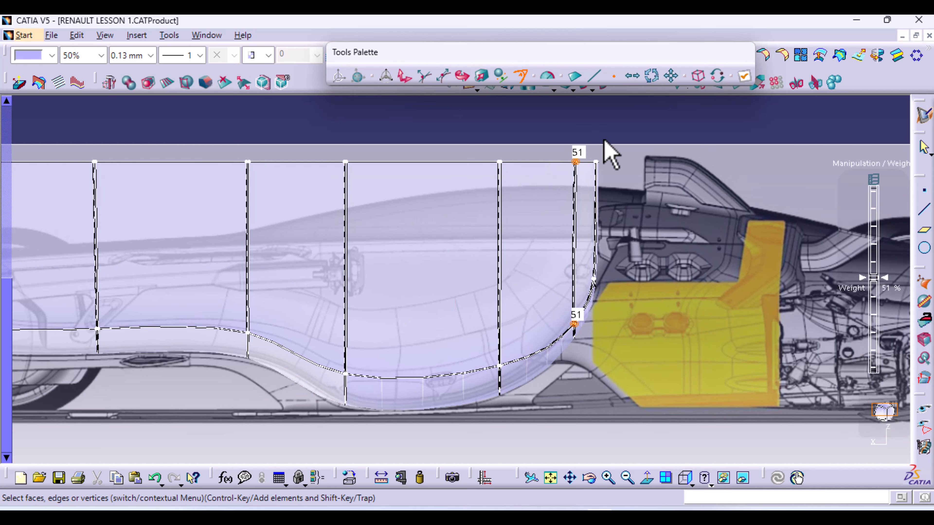
click(602, 178)
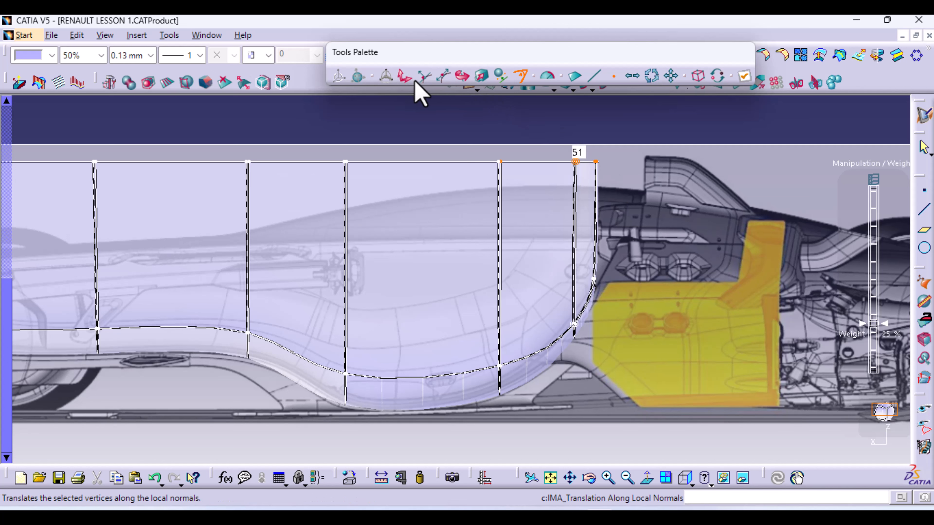
click(410, 83)
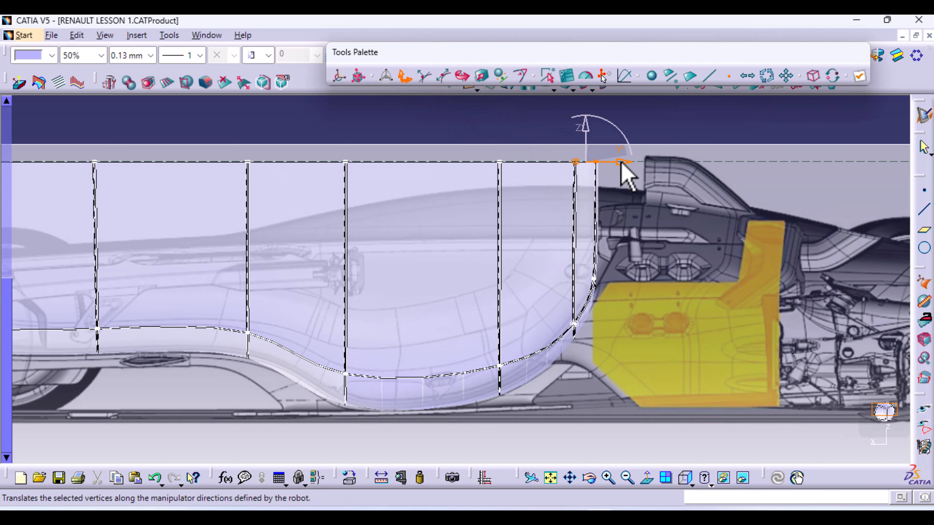
drag(622, 164, 666, 167)
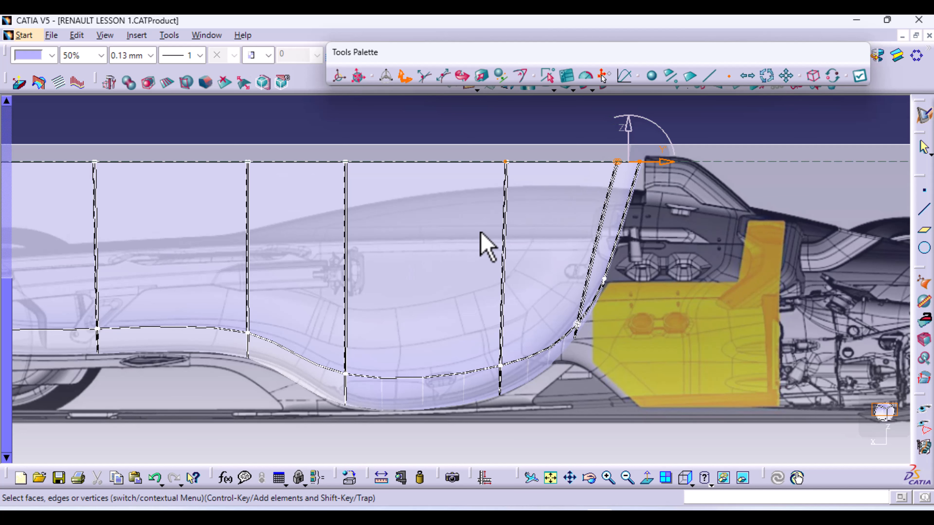
Select all vertices along the tub's upper rim and translate them down along Z to the nose's upper line in the blueprint
middle_drag(486, 244, 482, 284)
middle_drag(411, 278, 556, 283)
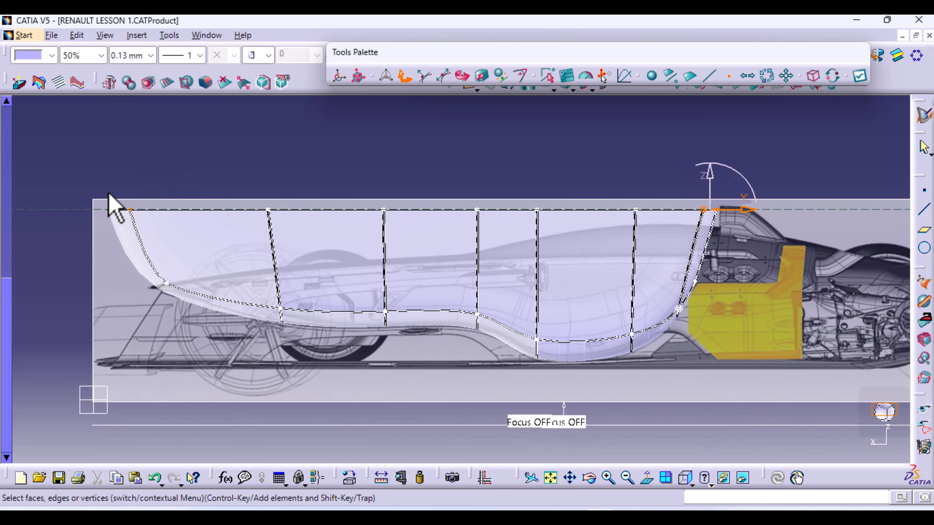
drag(89, 190, 98, 202)
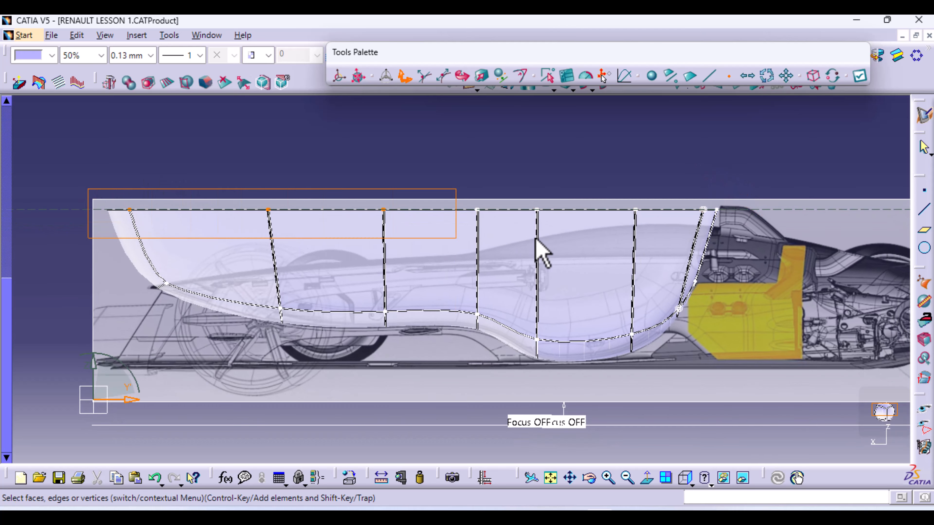
drag(535, 239, 747, 245)
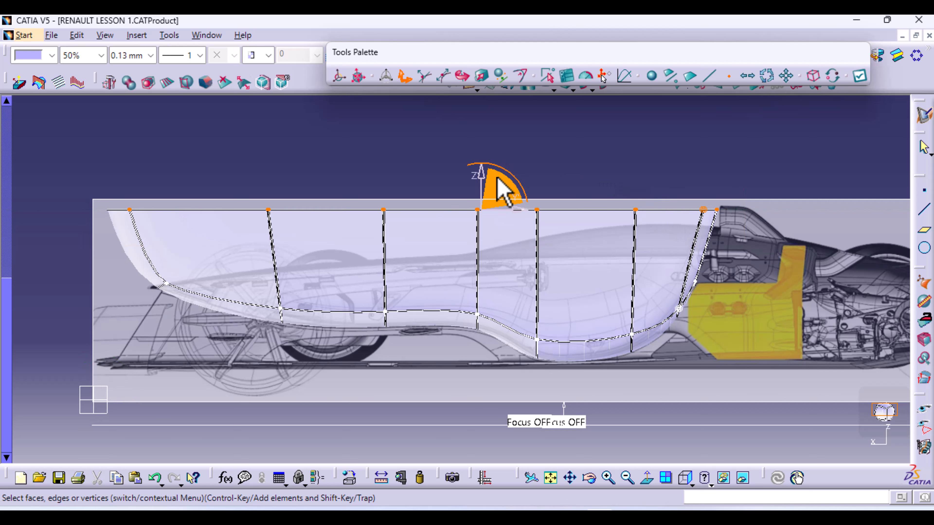
drag(481, 171, 472, 229)
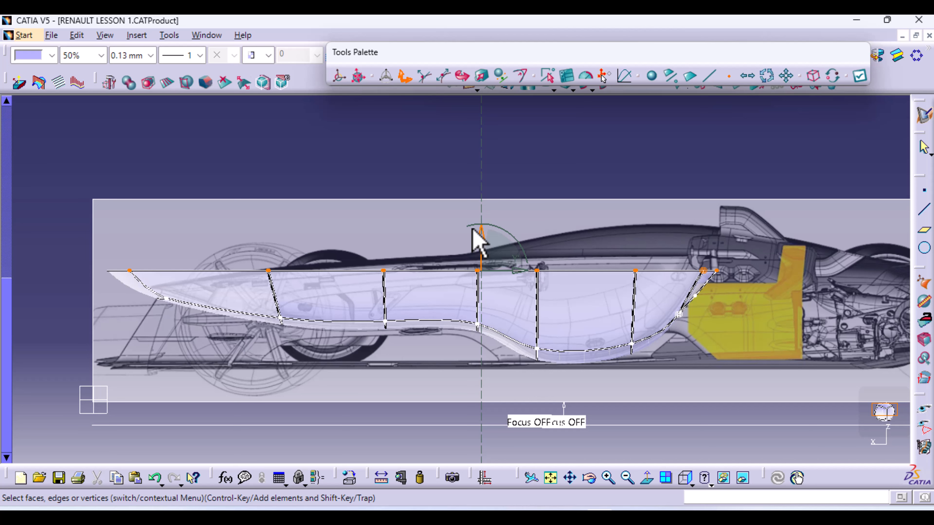
Show Subdivision Surface.1 to compare the body with the lowered tub, and hide it again
scroll(62, 156, up, 5)
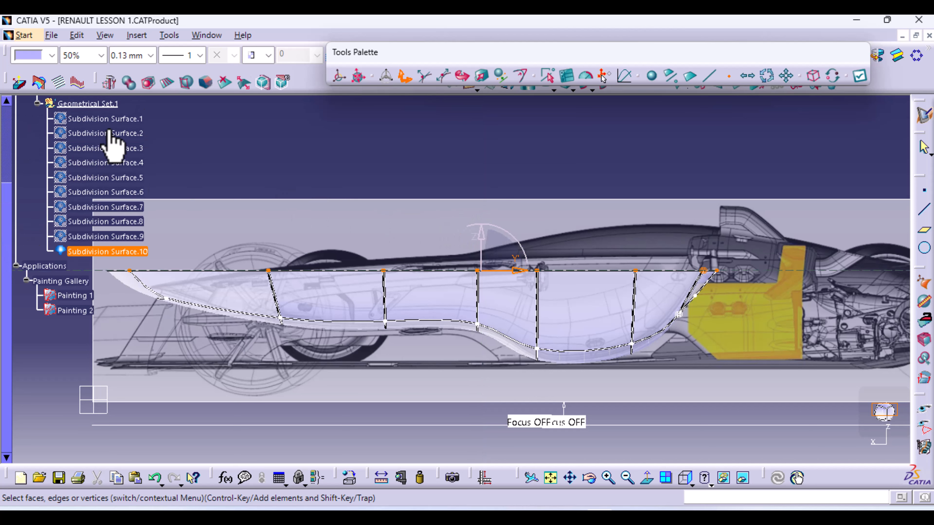
right_click(122, 127)
click(177, 89)
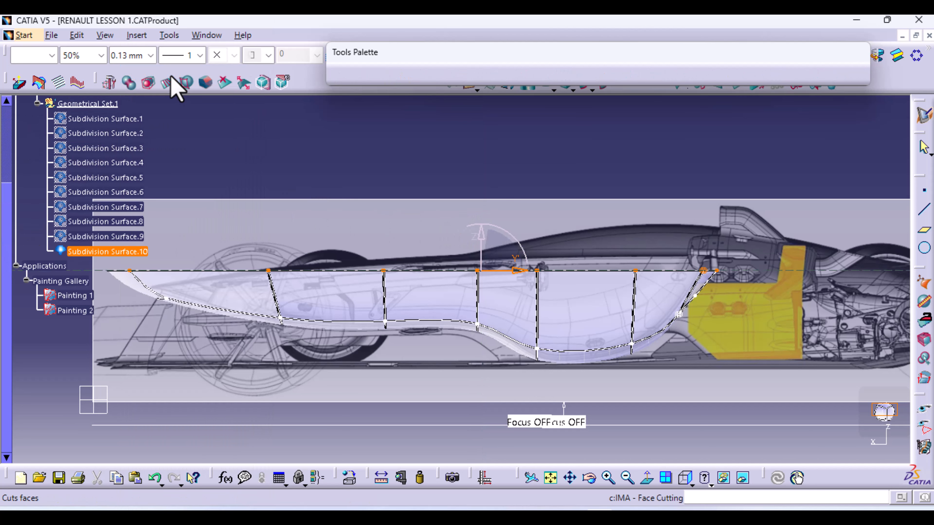
click(170, 79)
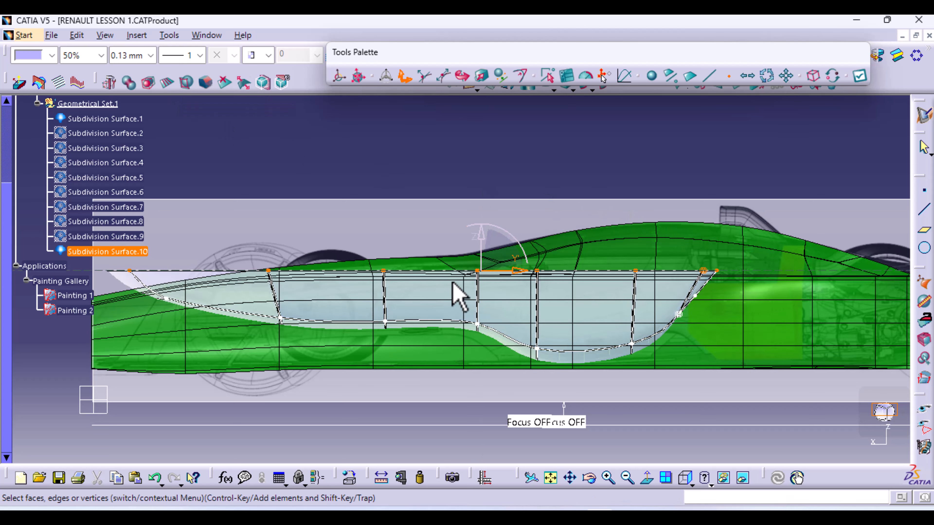
right_click(122, 126)
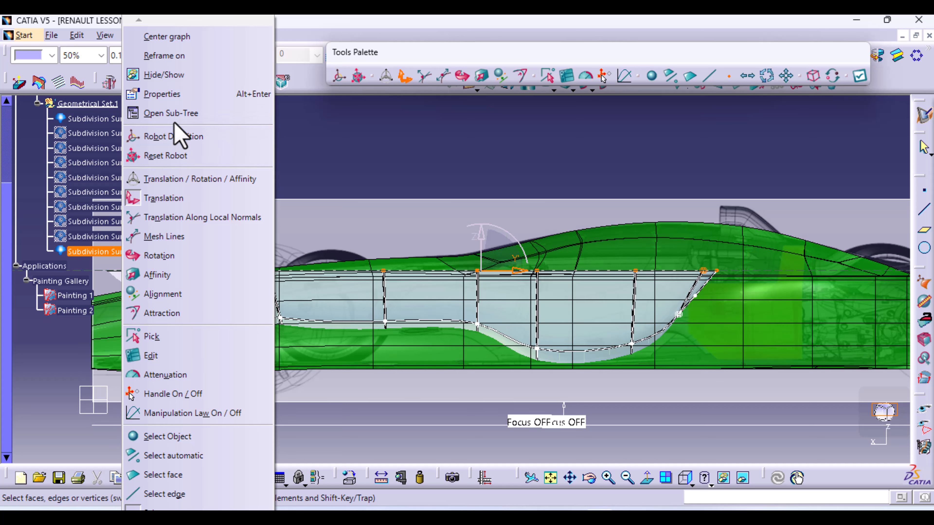
click(183, 73)
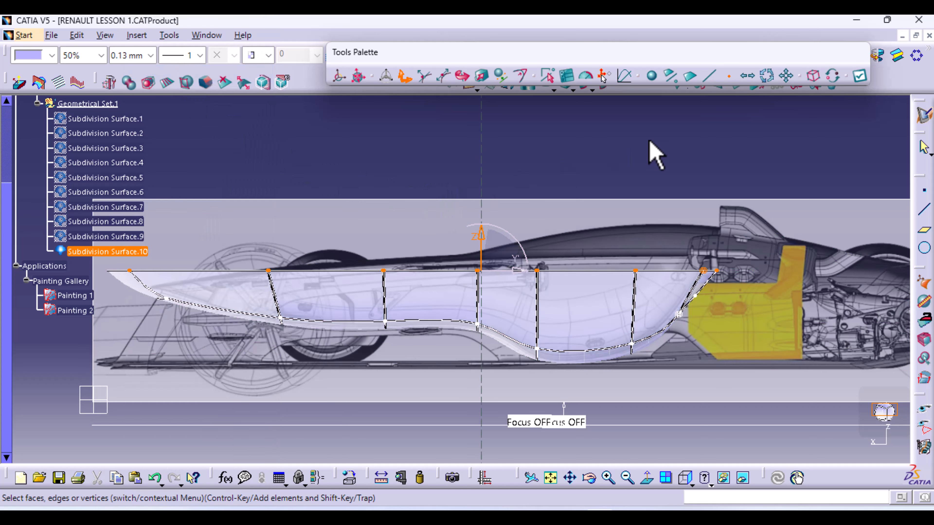
Extrude the tub's rim edges along local directions, from mid-length along the far side and around the rear end
click(860, 75)
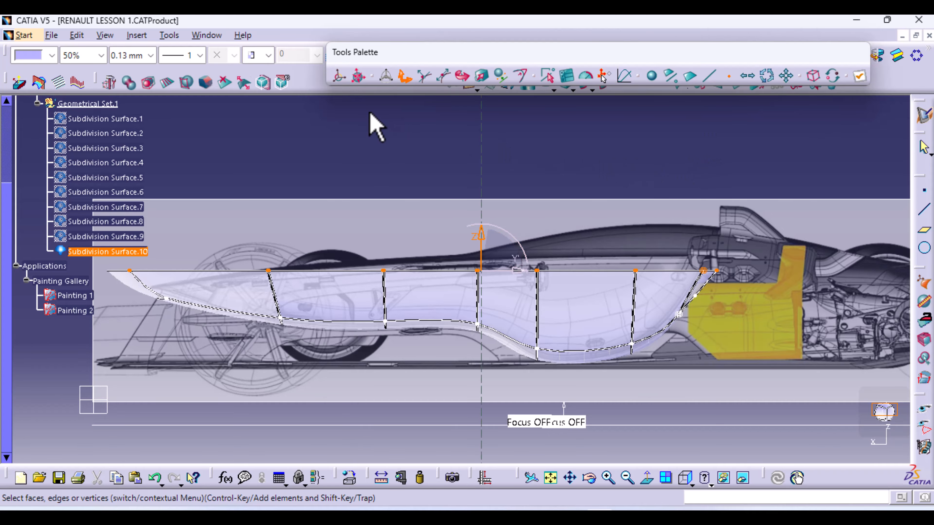
middle_drag(371, 121, 419, 217)
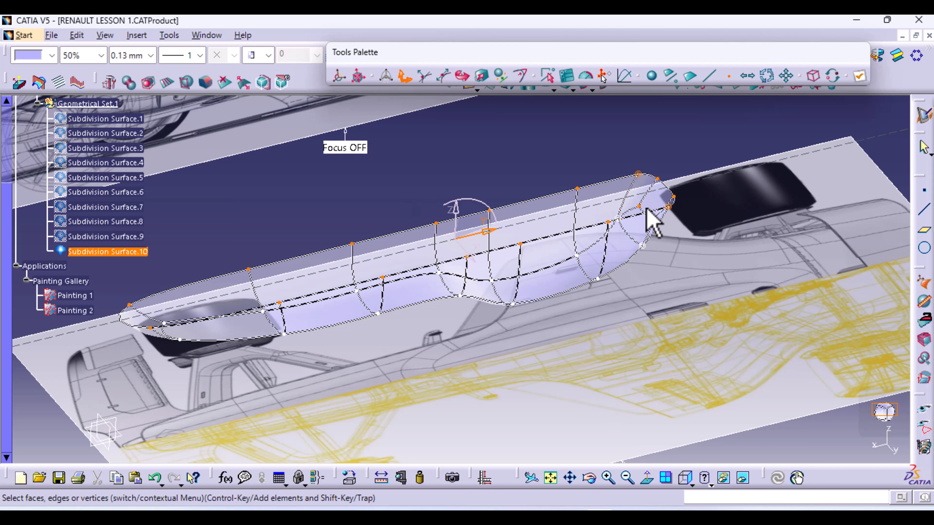
click(674, 145)
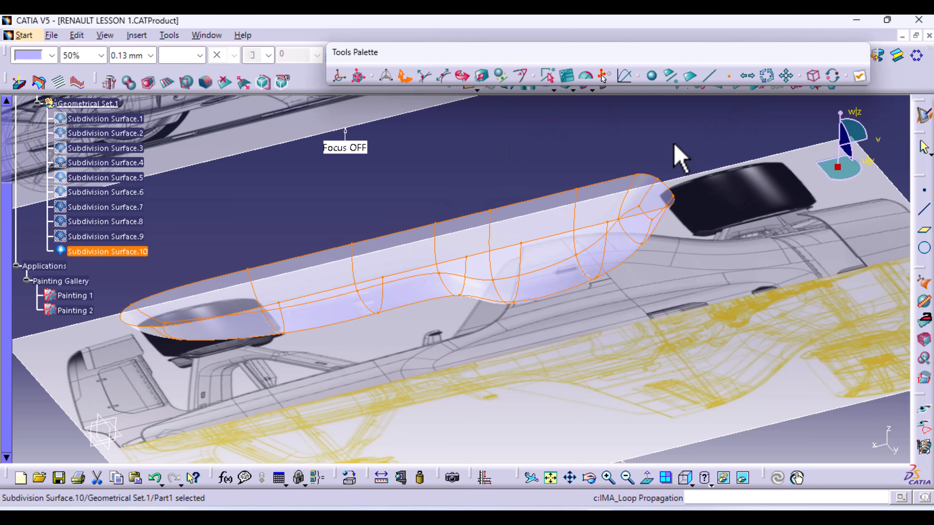
click(148, 82)
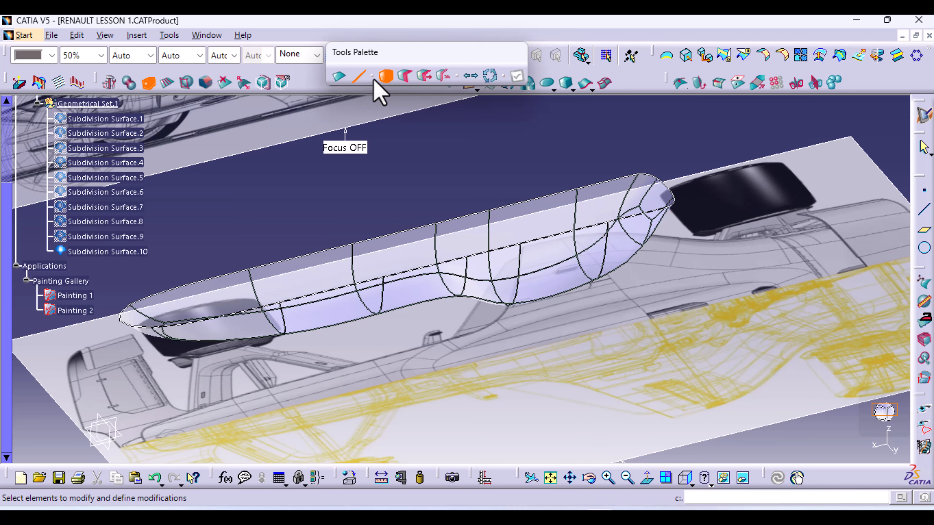
click(406, 77)
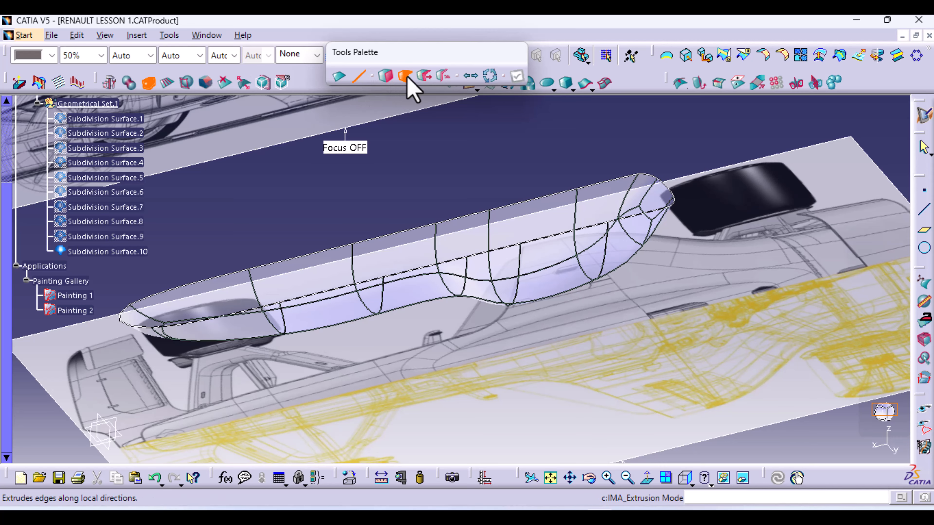
middle_drag(438, 151, 447, 179)
click(476, 197)
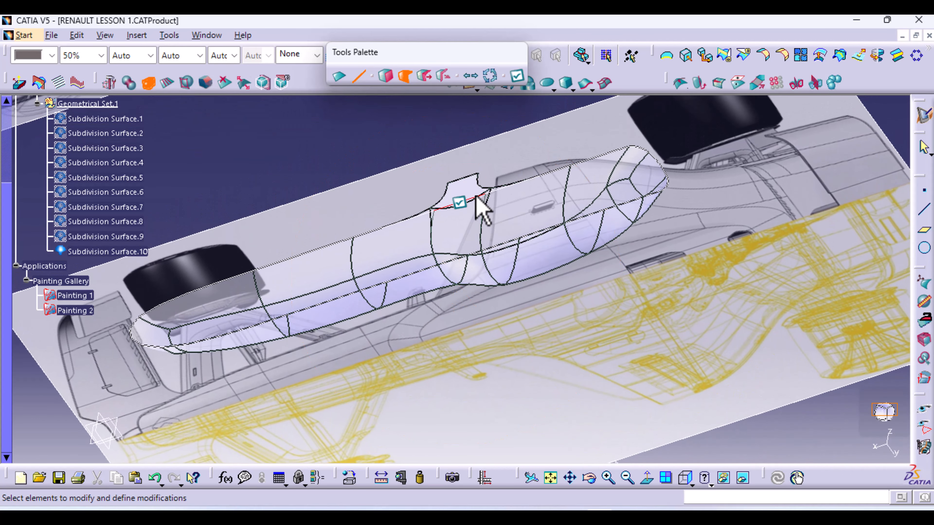
drag(481, 199, 674, 193)
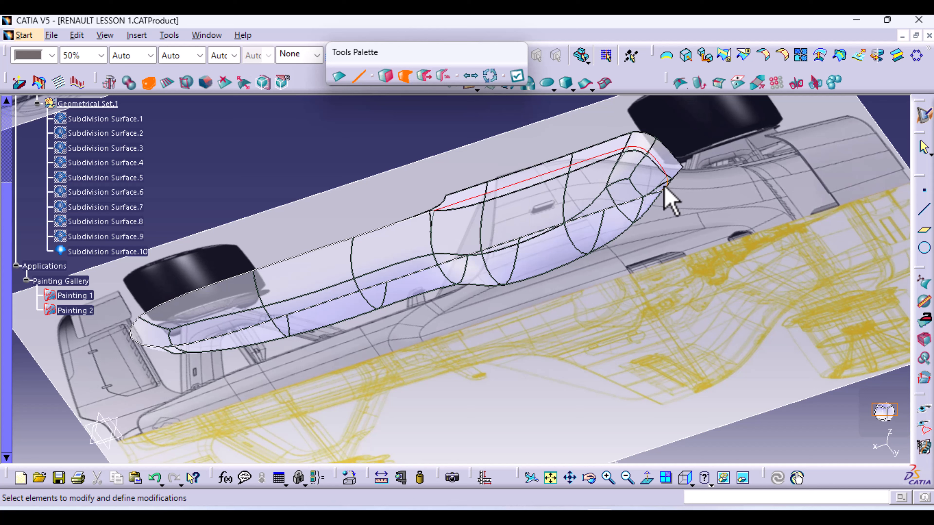
Add the matching rim edges along the near side, from the rear end to mid-length, to the extrusion and finish it
ctrl+click(633, 201)
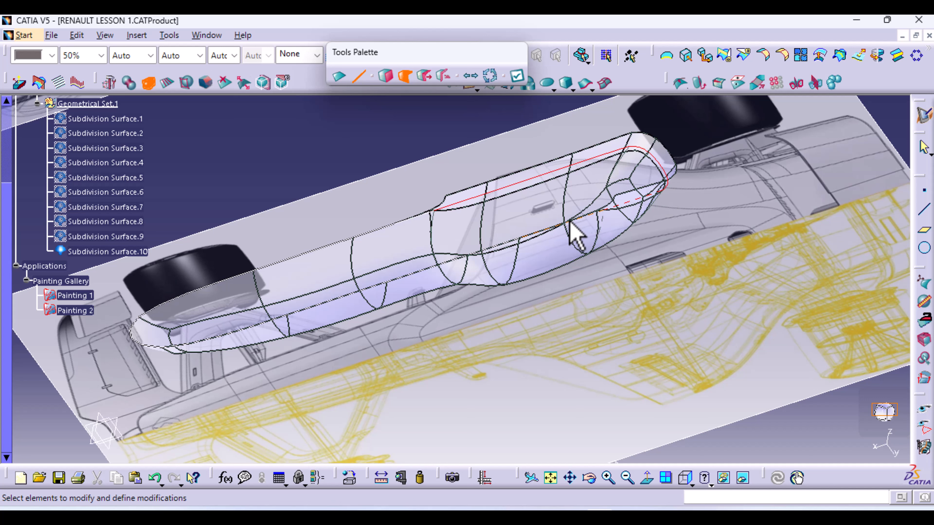
ctrl+click(564, 225)
drag(490, 254, 487, 253)
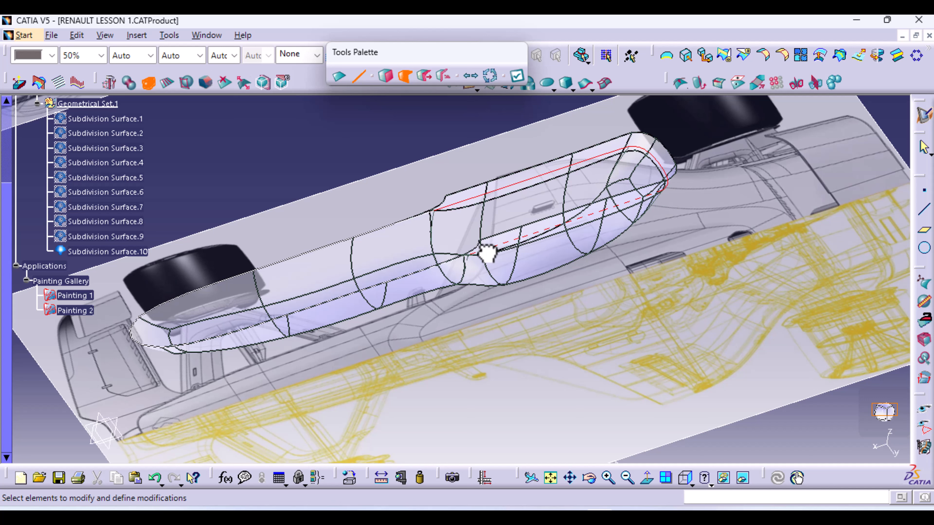
middle_drag(355, 181, 337, 209)
click(512, 79)
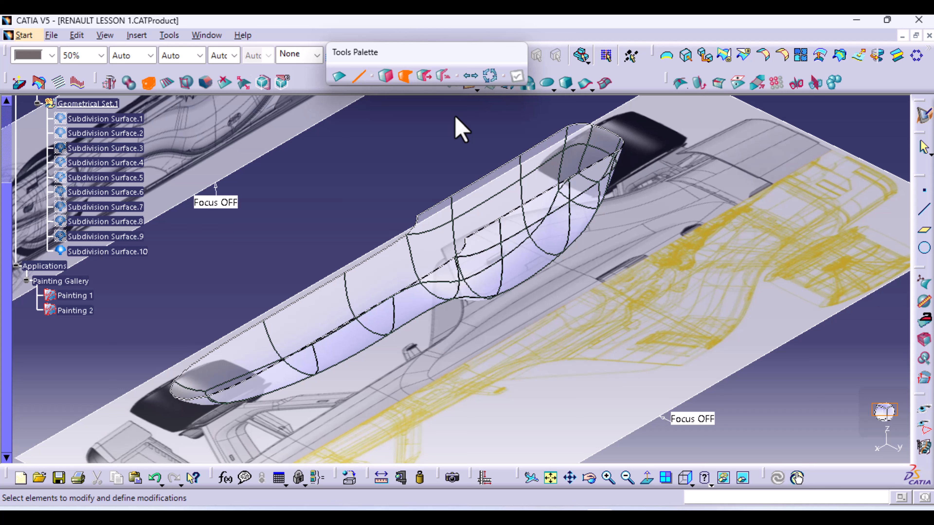
Try to widen the extruded rim along X with Affinity, and undo that scaling
double_click(487, 241)
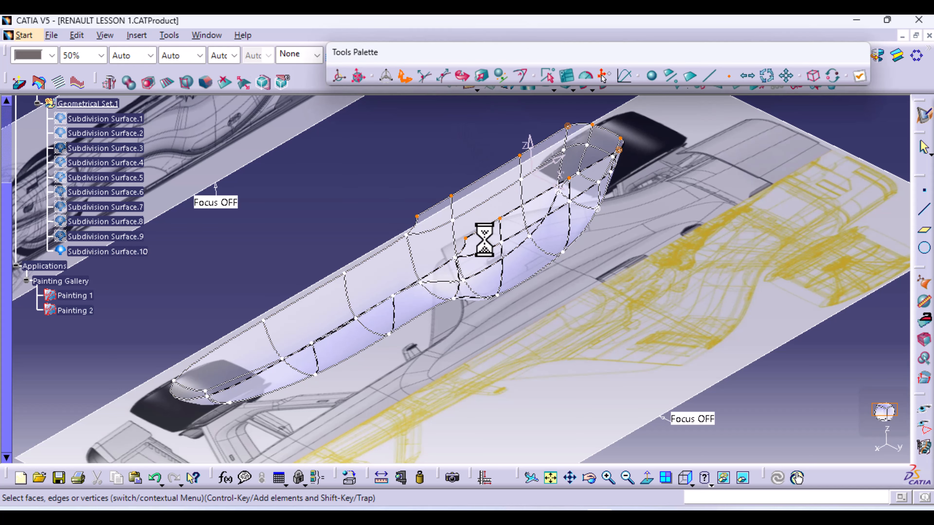
click(482, 76)
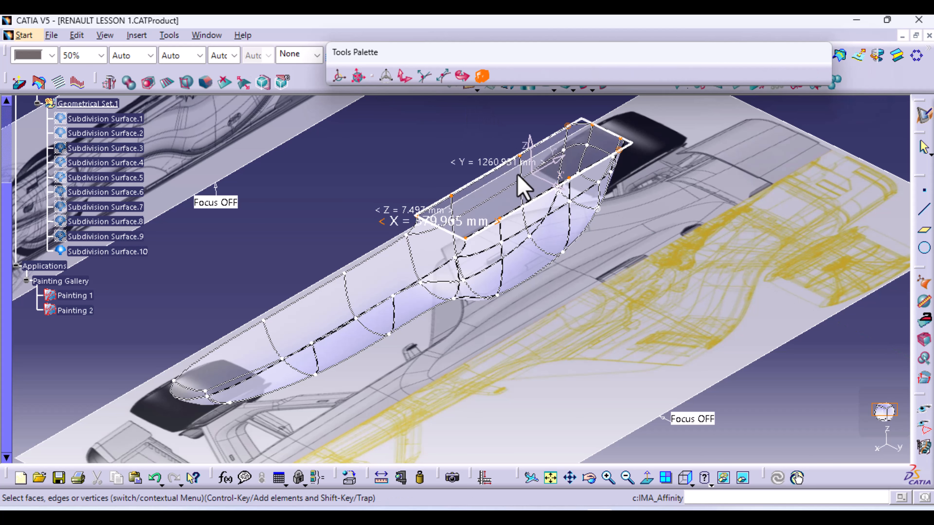
drag(559, 189, 611, 266)
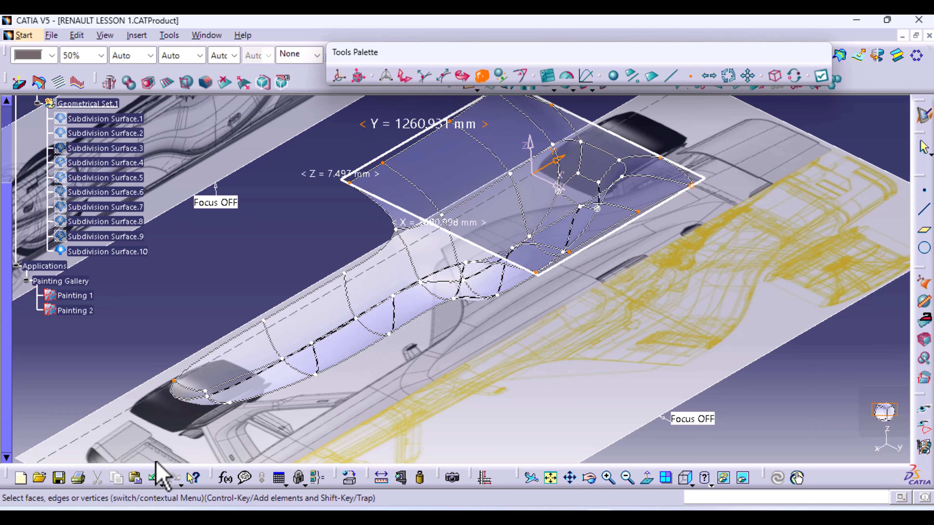
click(154, 477)
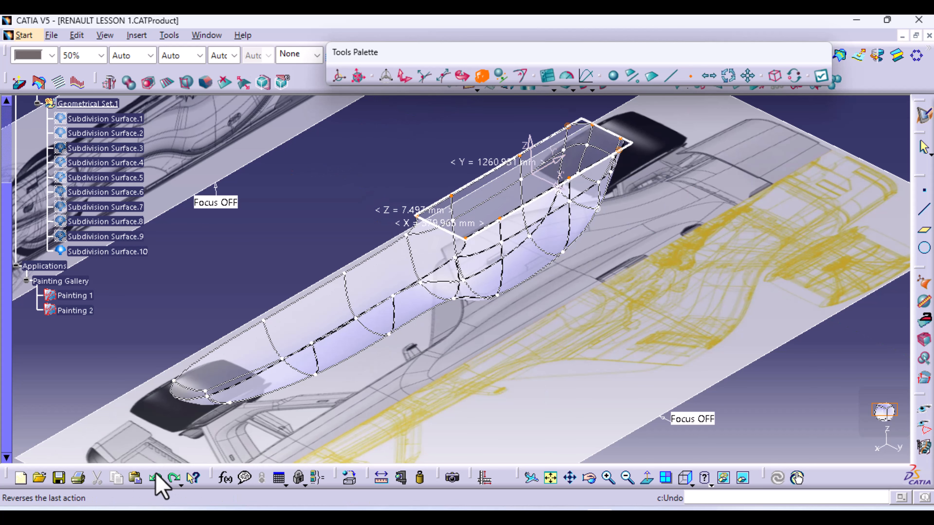
Select the lower edge loop of the extruded rim in side view and set its weight to 100%
middle_drag(490, 336, 473, 254)
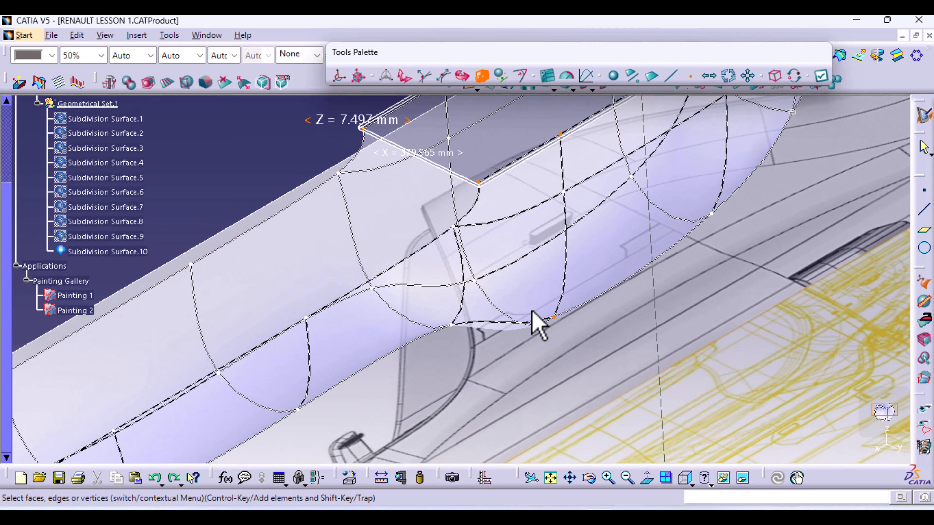
click(683, 482)
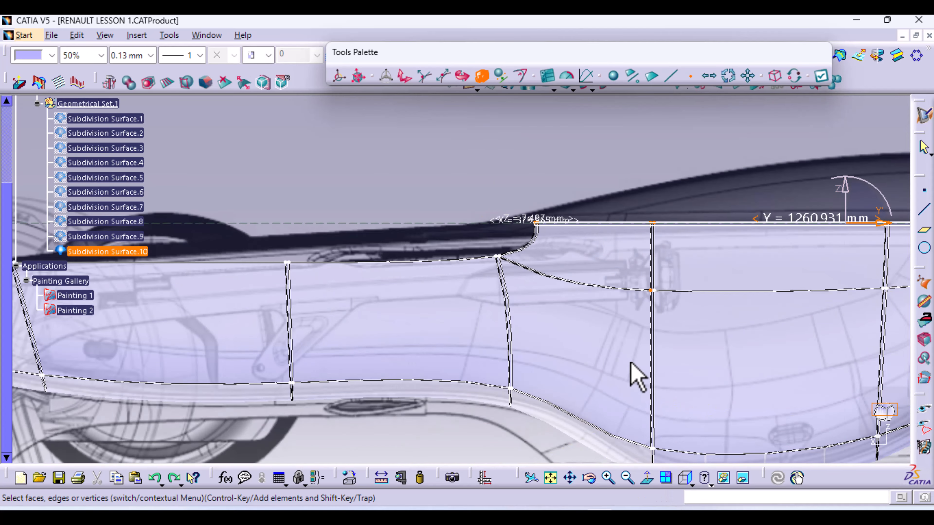
middle_drag(636, 376, 342, 306)
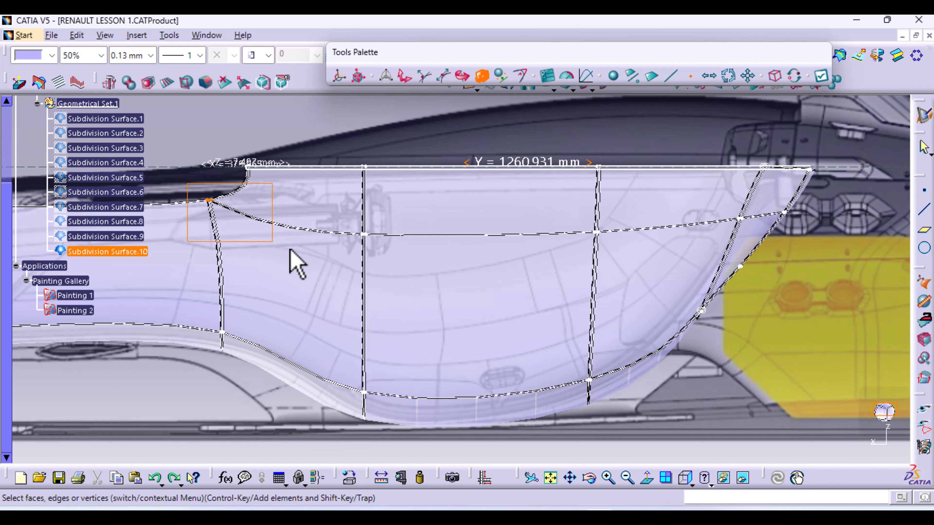
drag(290, 250, 635, 279)
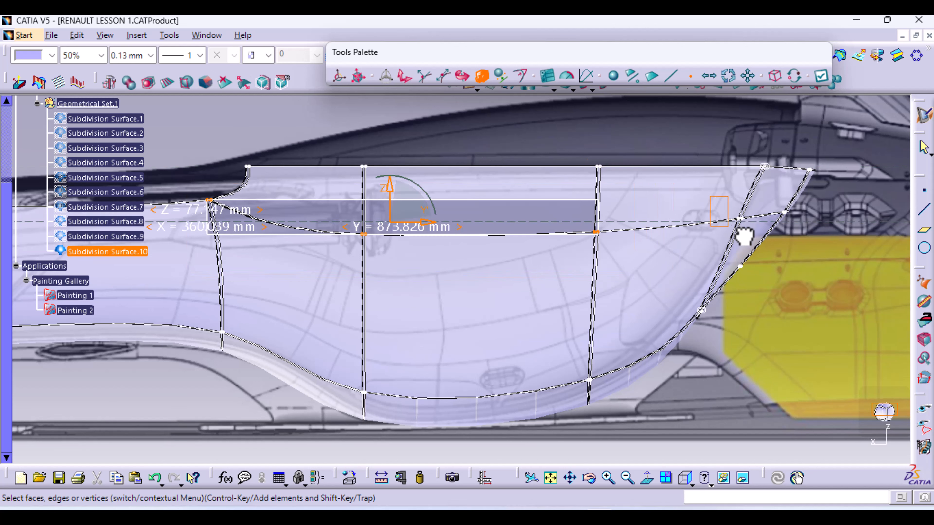
ctrl+click(801, 239)
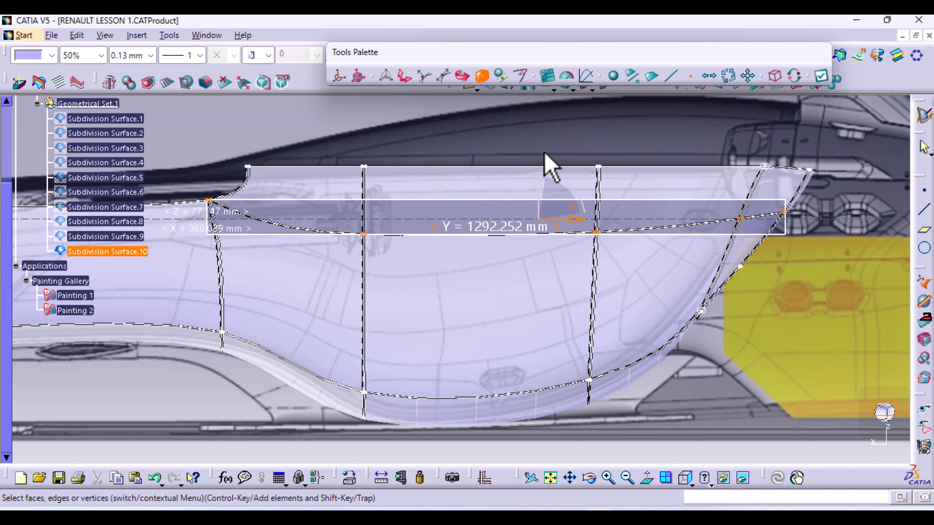
click(519, 84)
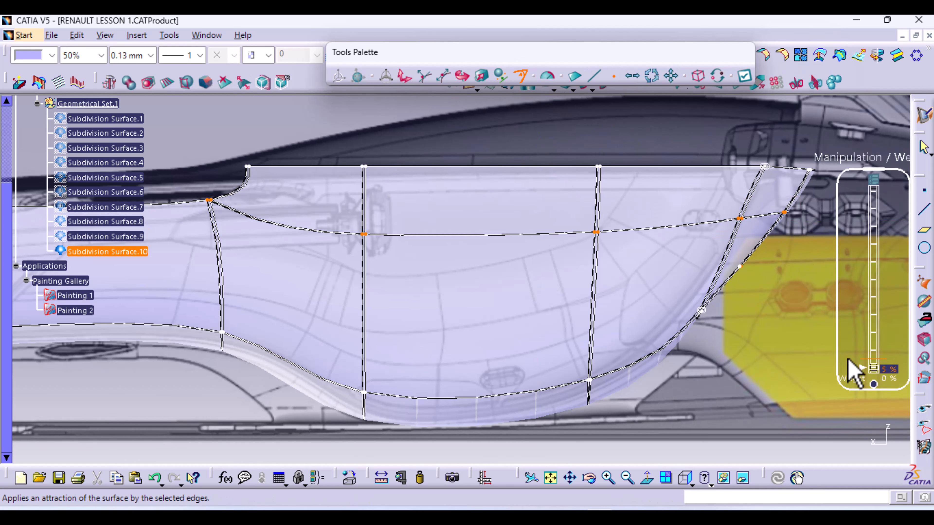
drag(859, 370, 859, 191)
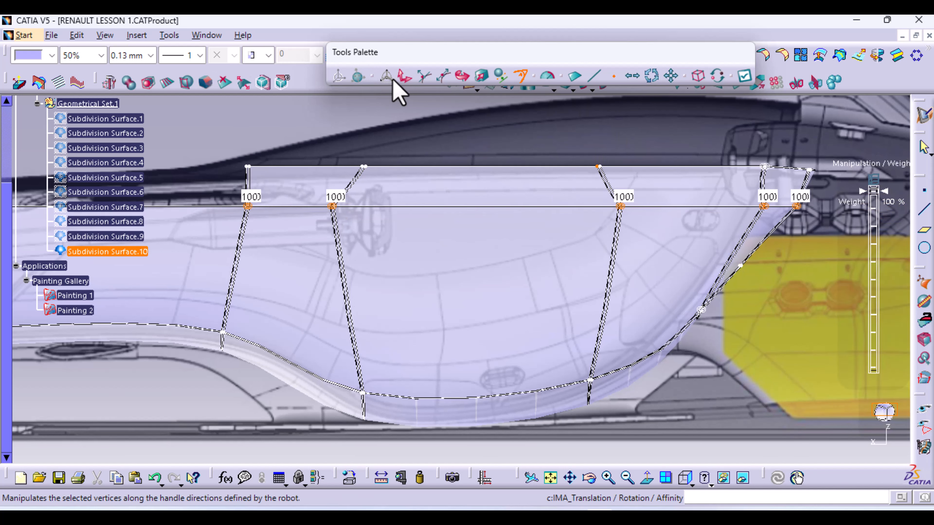
Widen the tub's uppermost rim points along X with Affinity, adjusting their spread against the top-view blueprint
click(742, 75)
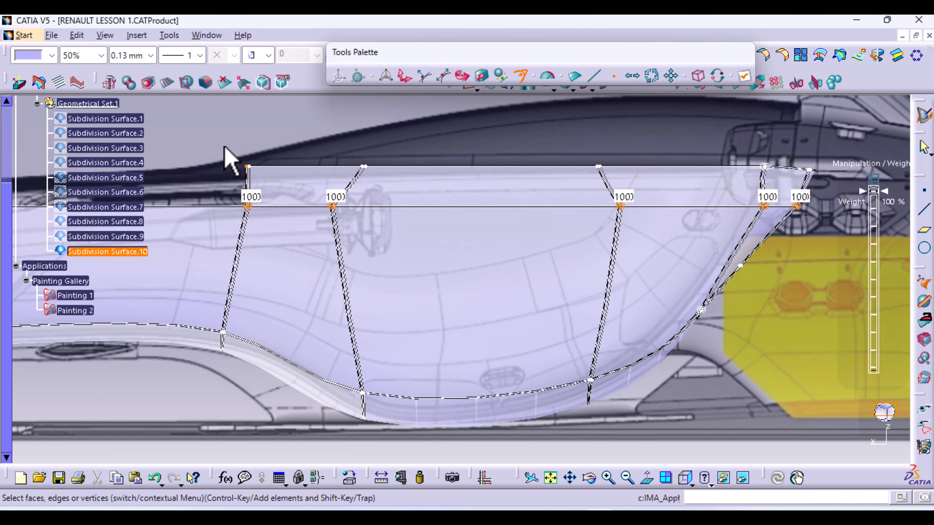
drag(224, 147, 823, 181)
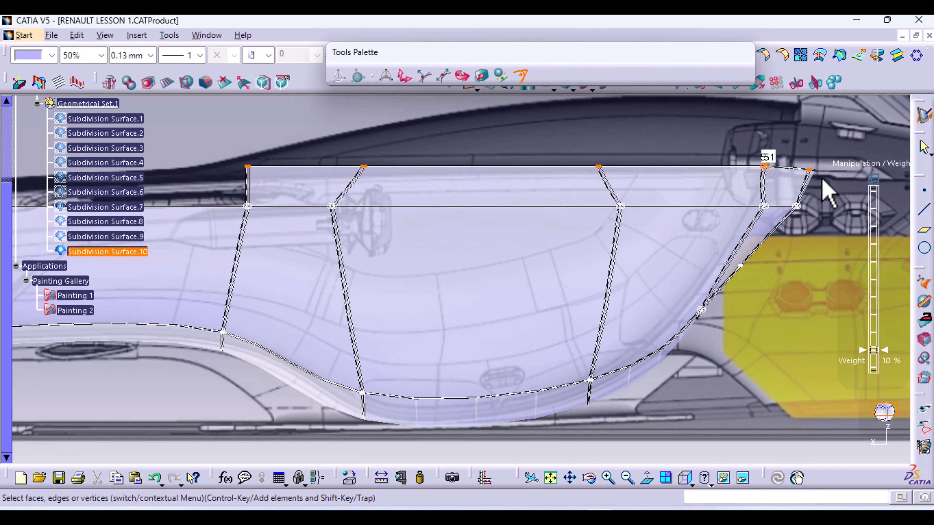
mouse_move(348, 253)
middle_down()
mouse_move(383, 284)
mouse_move(407, 361)
mouse_move(448, 278)
mouse_move(472, 403)
middle_up()
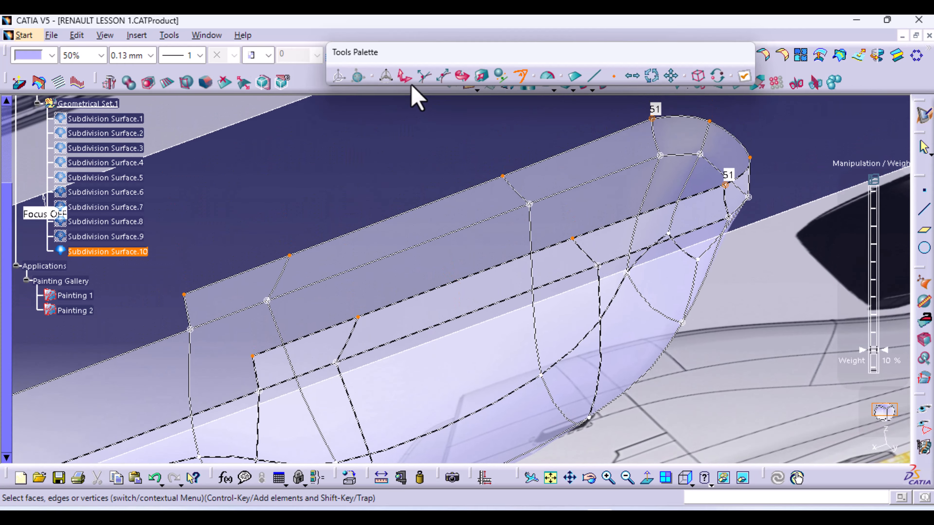
click(482, 76)
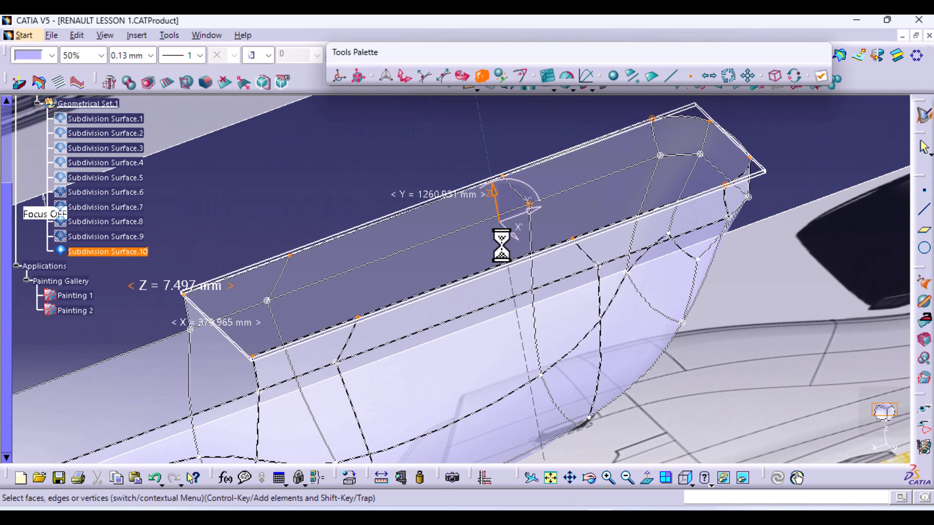
drag(515, 244, 542, 287)
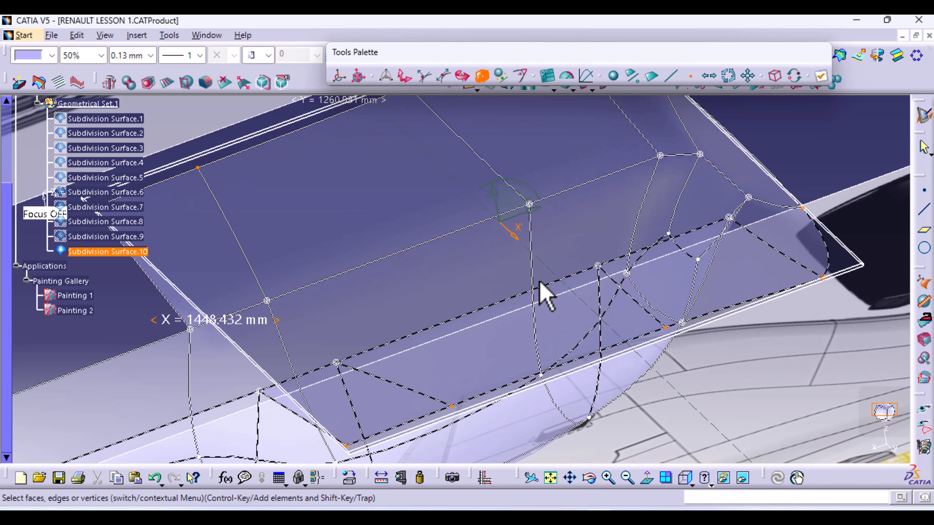
middle_drag(496, 199, 491, 280)
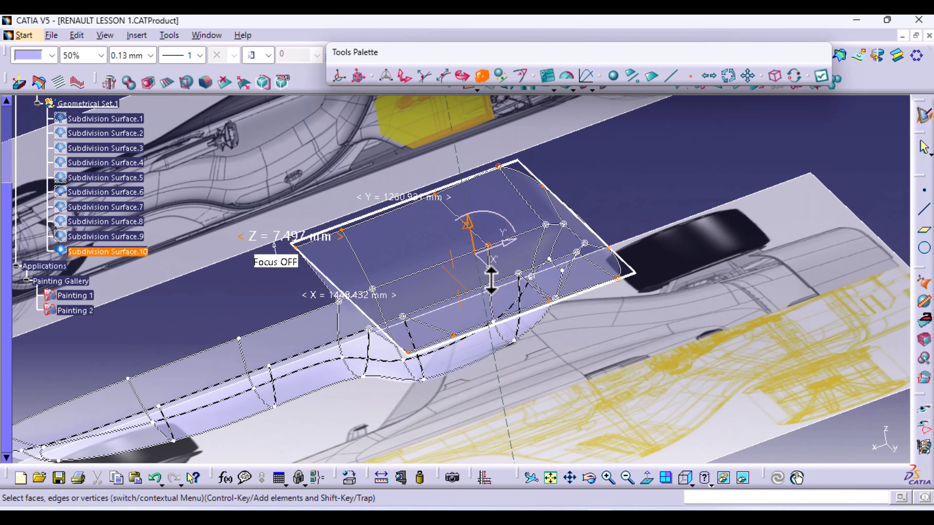
middle_drag(426, 362, 555, 359)
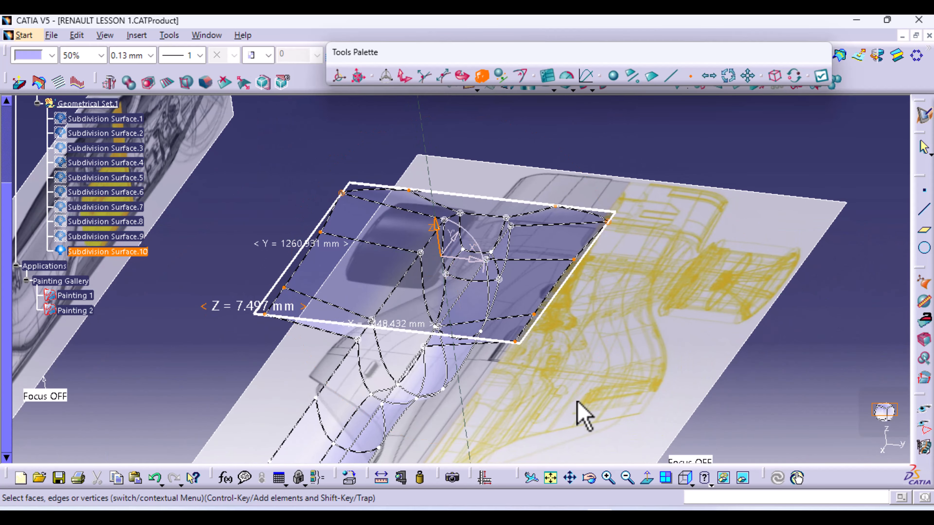
click(710, 484)
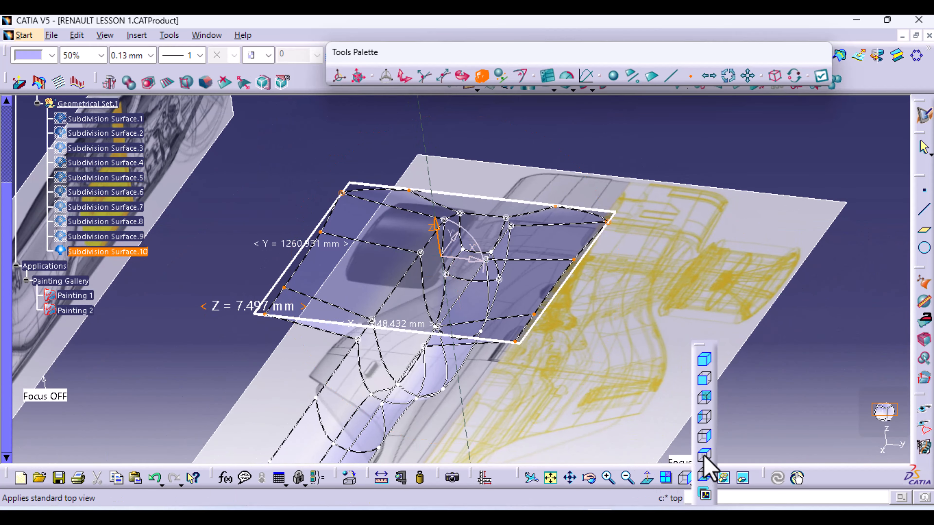
click(704, 457)
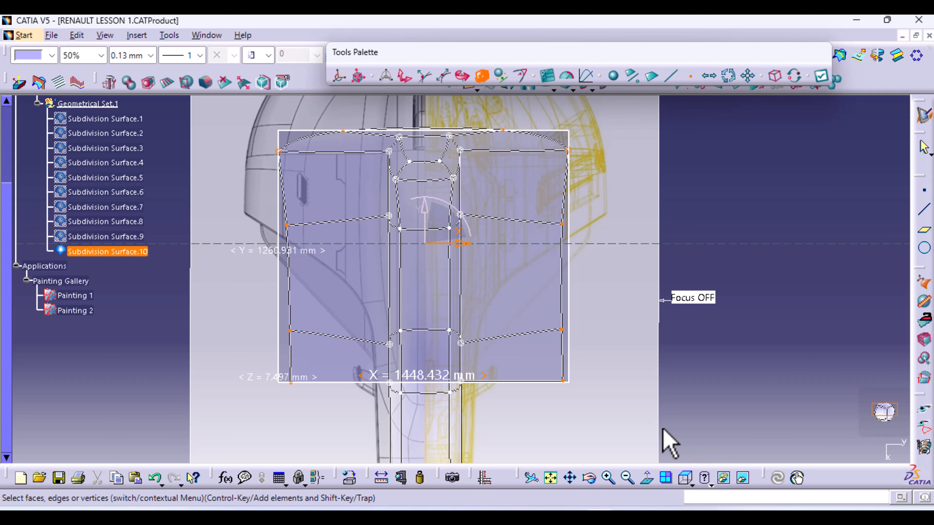
middle_drag(497, 286, 504, 373)
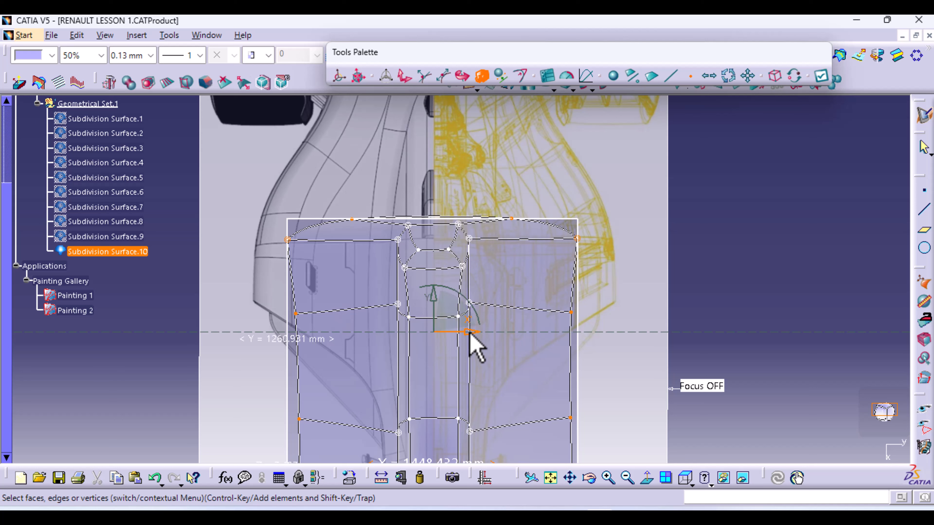
drag(469, 333, 457, 335)
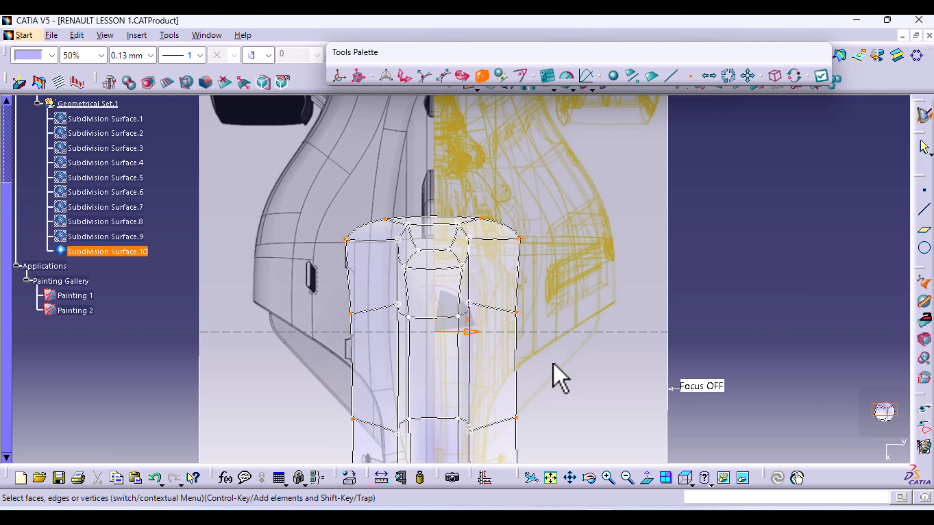
middle_drag(559, 387, 535, 275)
Try a higher weight on the two points of the rear rim curve and return it to 0%
click(525, 365)
middle_drag(463, 275, 528, 365)
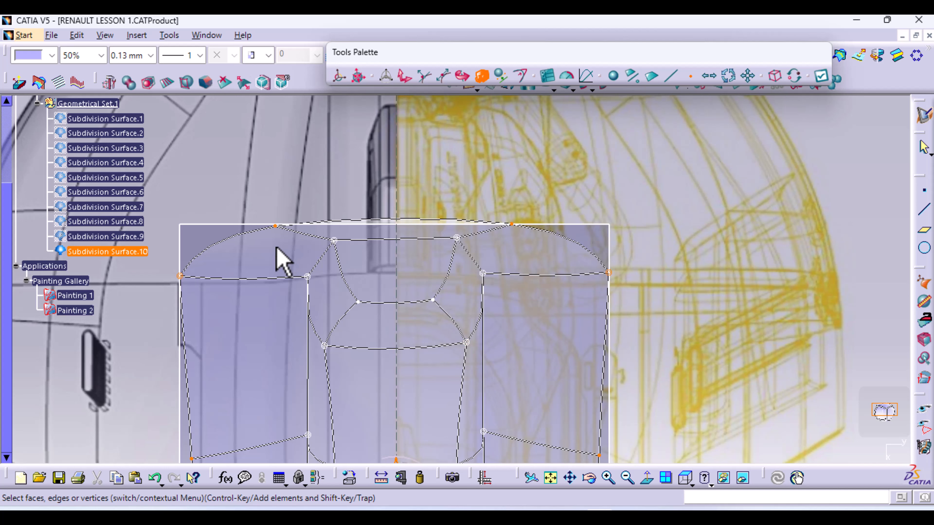
click(276, 225)
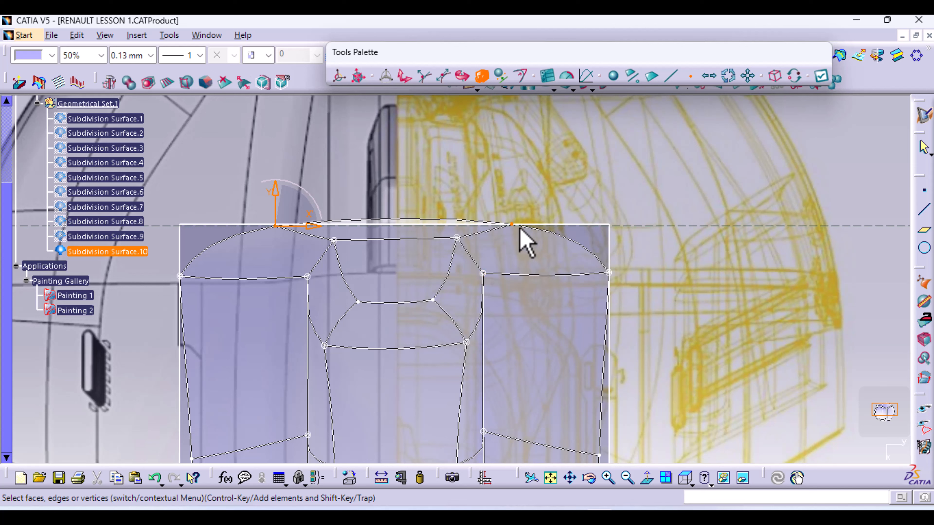
click(511, 224)
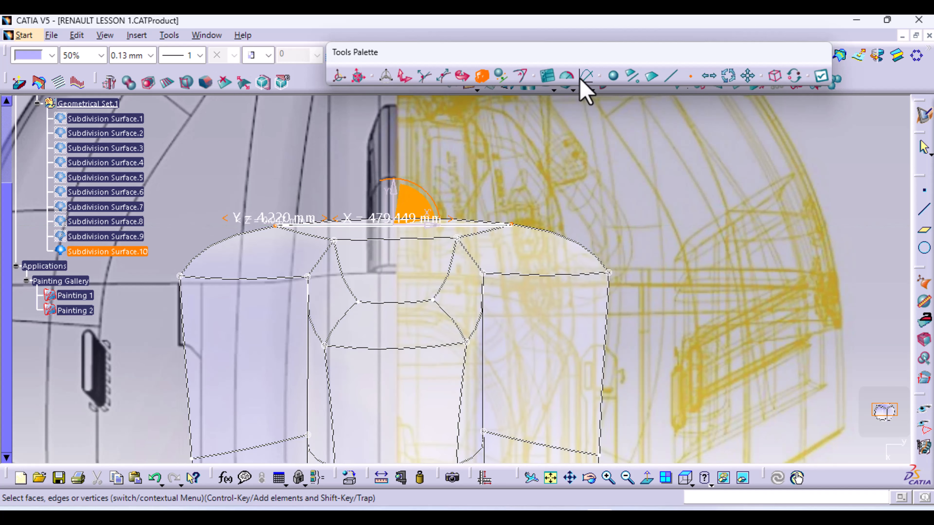
click(519, 77)
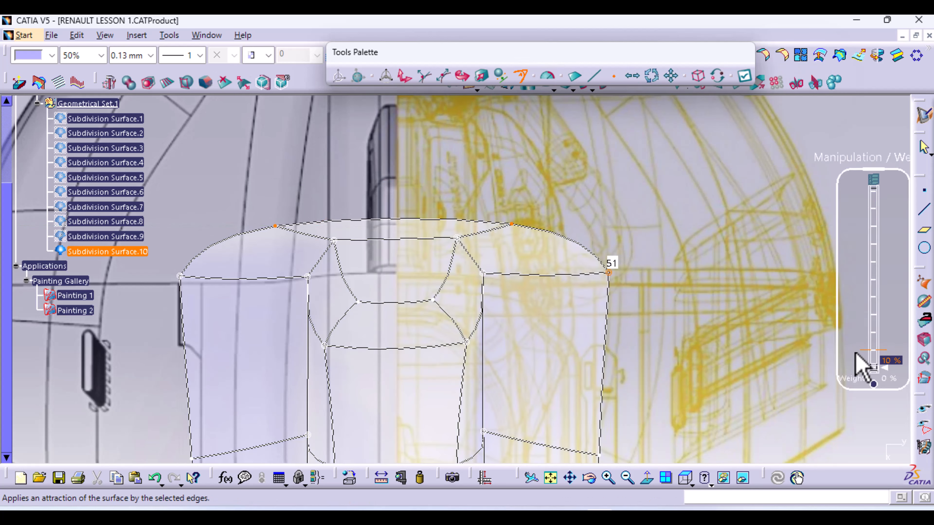
drag(864, 369, 846, 146)
drag(846, 181, 846, 400)
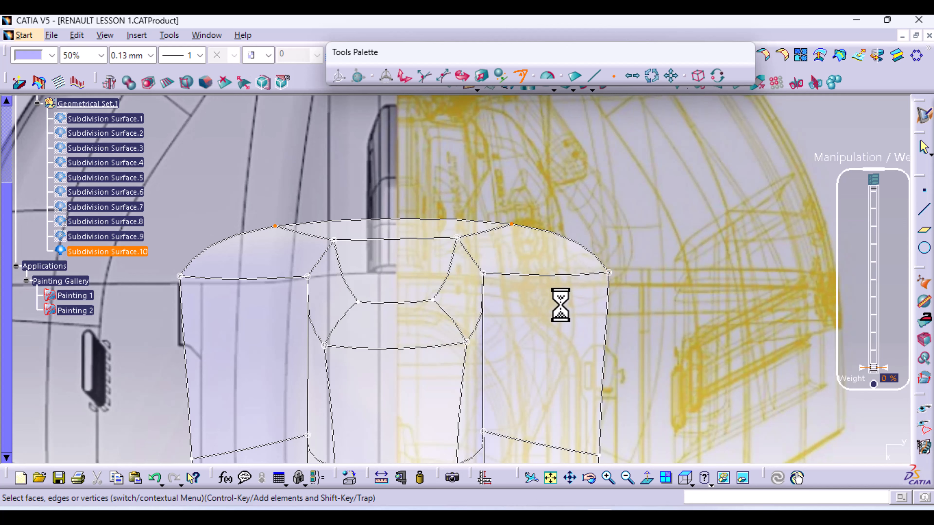
Reposition the robot on the outer rear corner vertex of the widened rim, on the grey blueprint side
ctrl+middle_drag(370, 318, 426, 309)
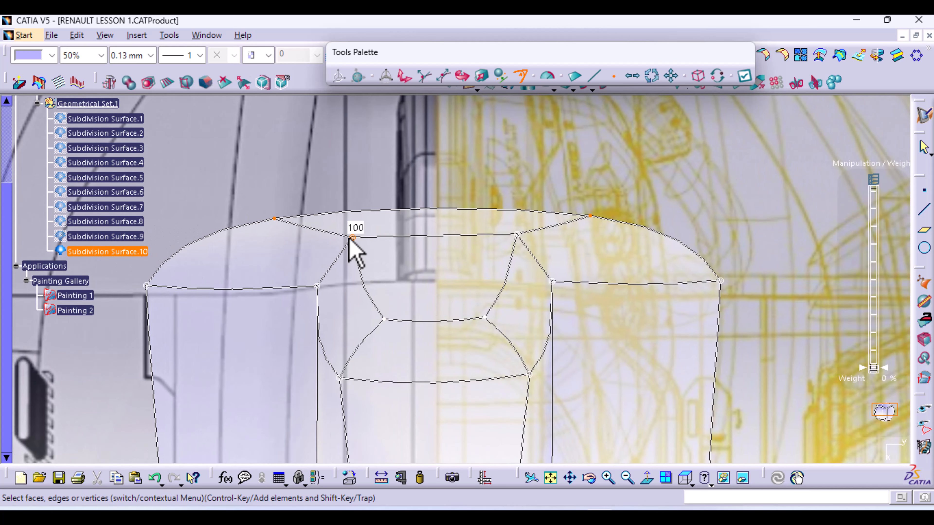
middle_drag(486, 320, 466, 331)
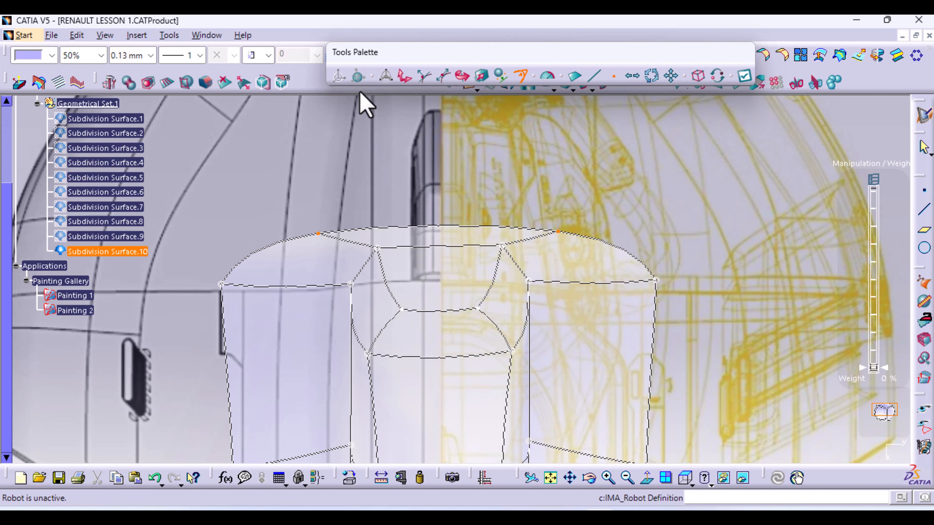
click(406, 76)
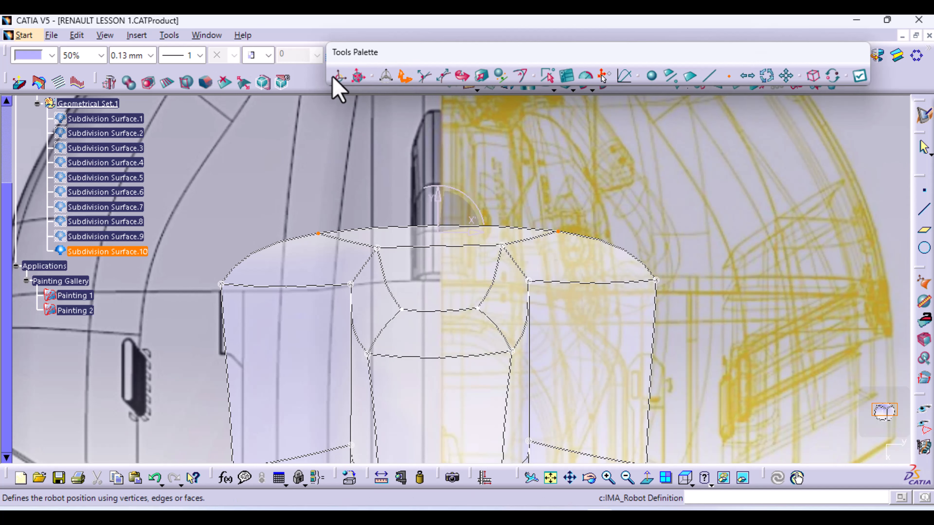
click(335, 78)
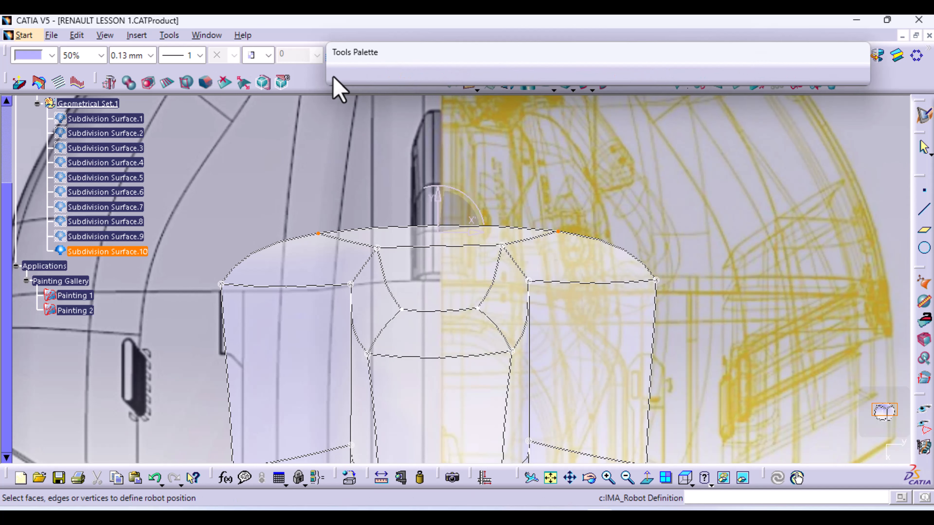
click(220, 284)
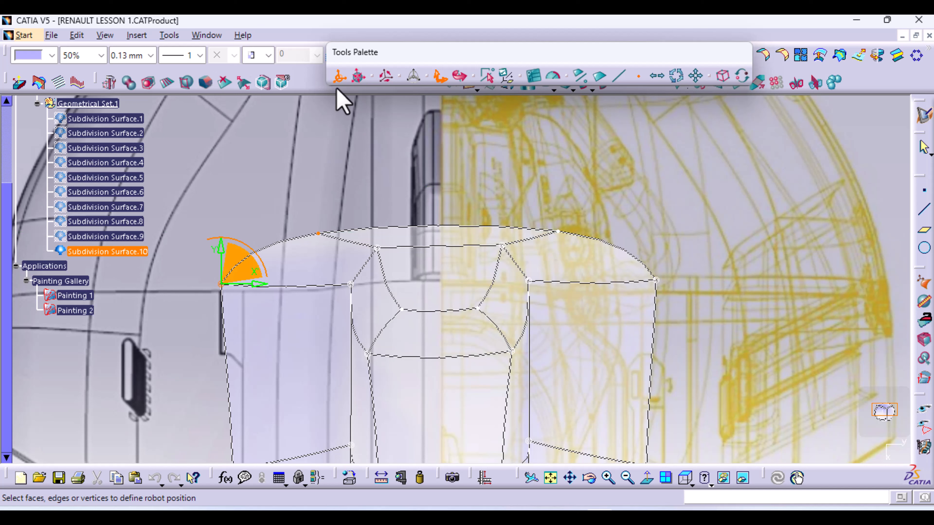
click(342, 81)
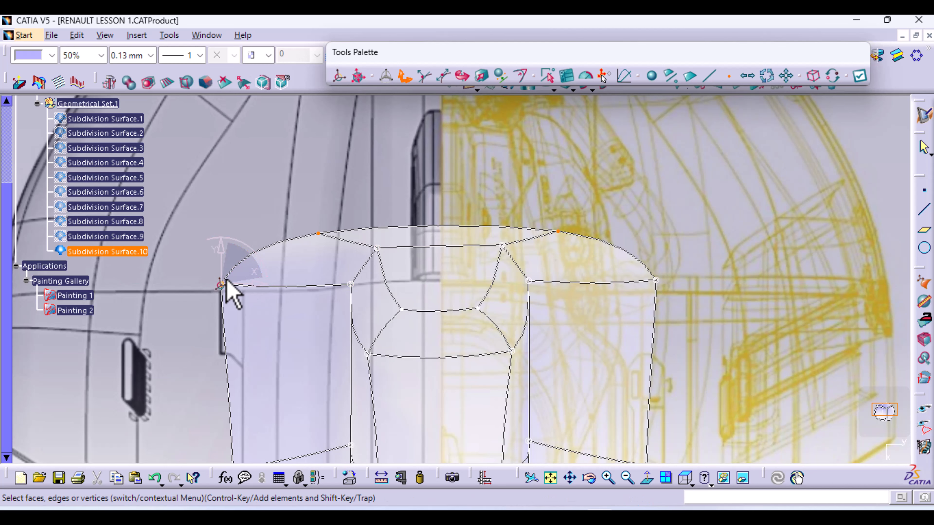
Align the four inner rear vertices and the opposite outer corner vertex with the robot along its Y direction
click(350, 284)
ctrl+click(377, 248)
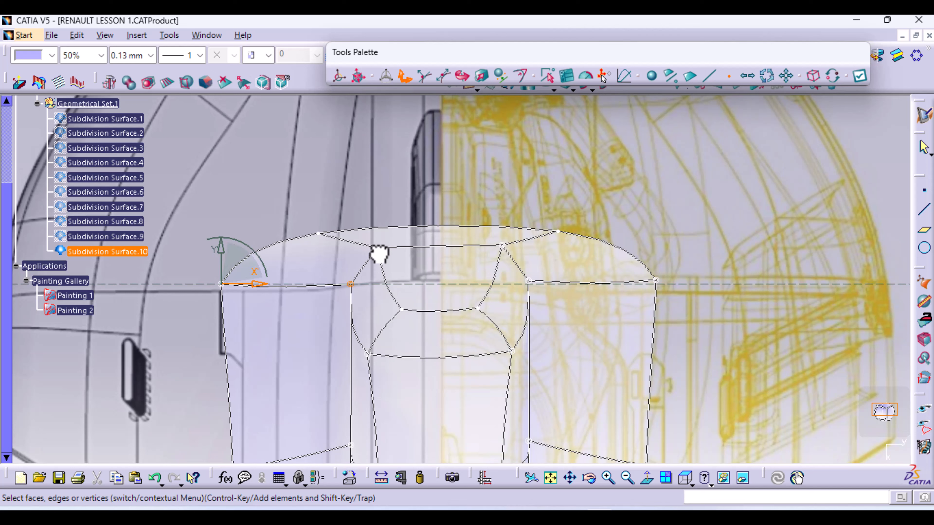
ctrl+click(502, 245)
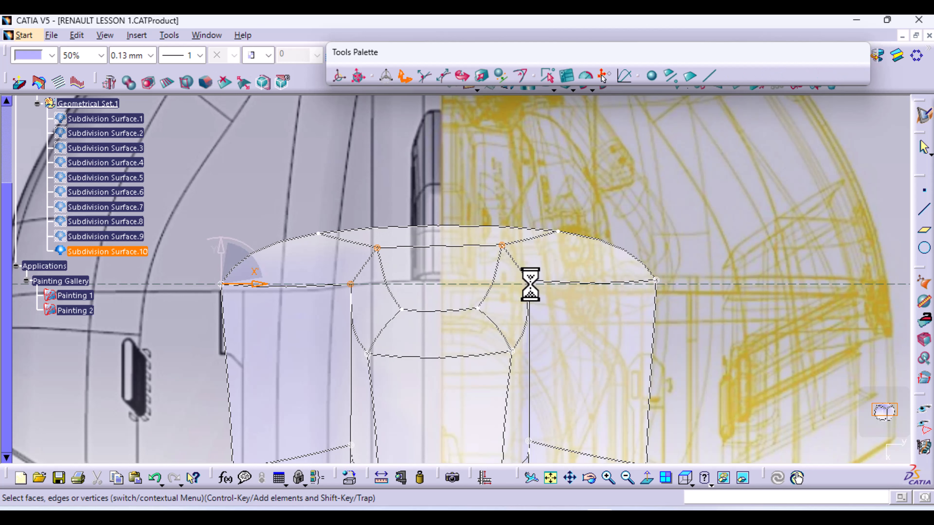
ctrl+click(529, 282)
ctrl+click(657, 281)
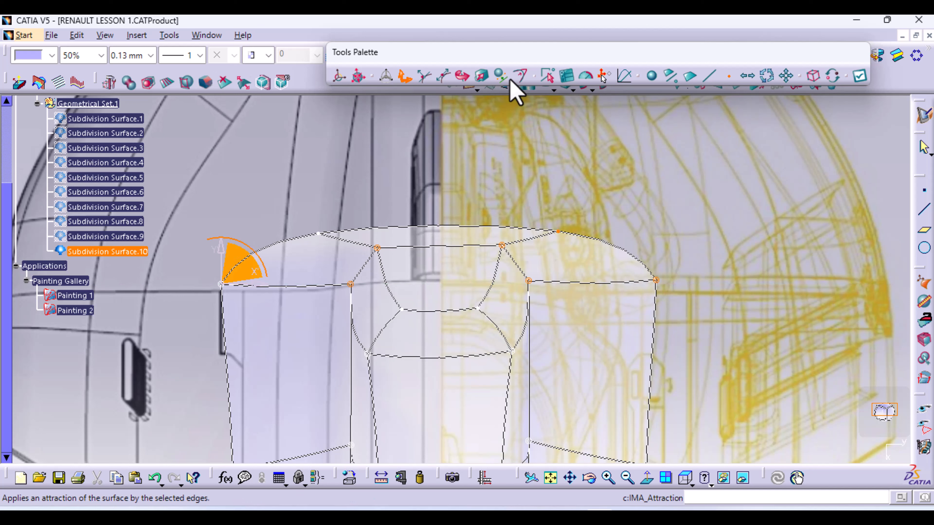
click(500, 76)
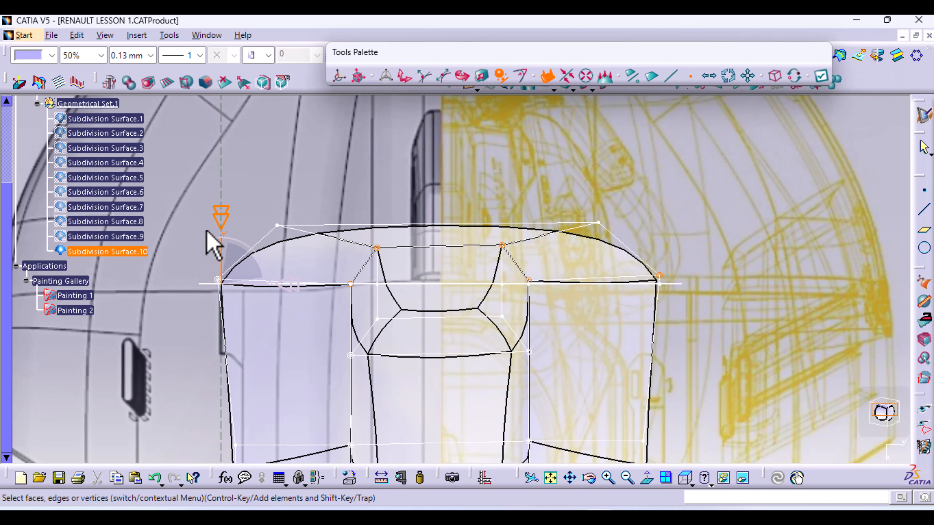
click(222, 220)
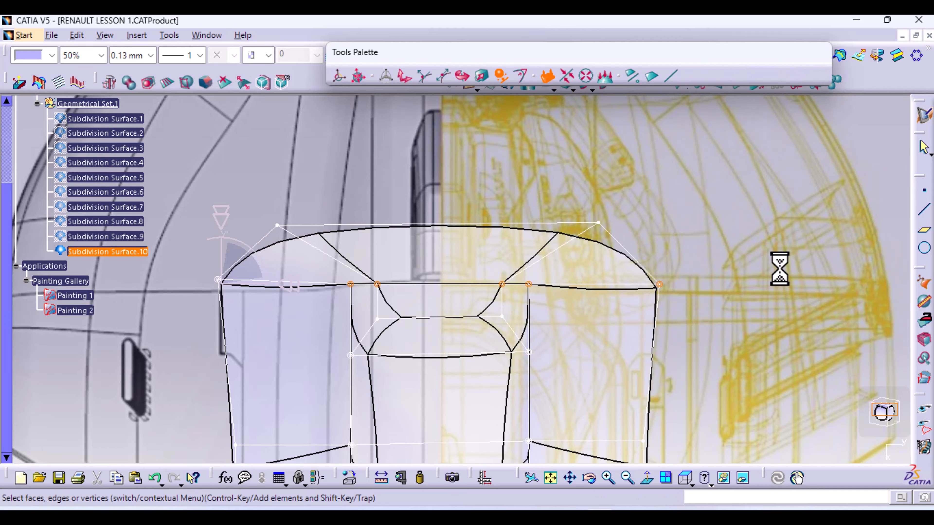
middle_drag(776, 267, 465, 321)
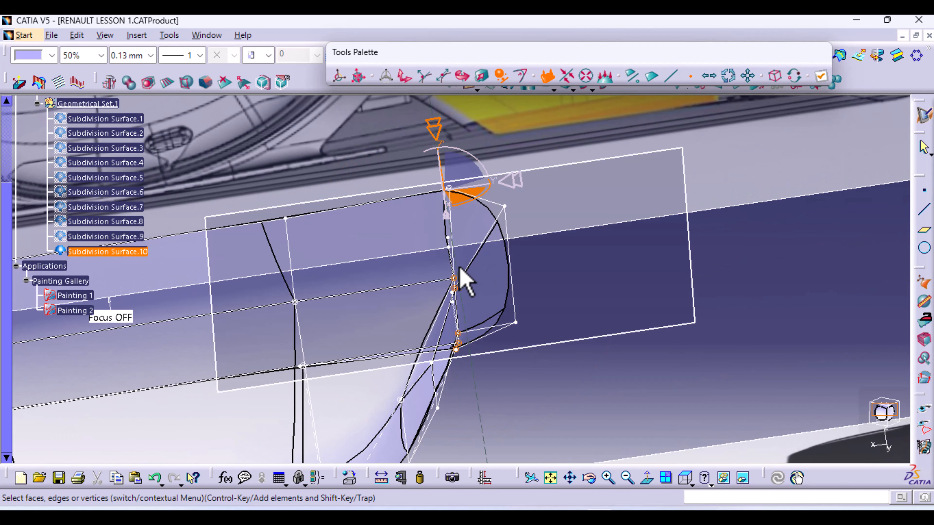
Try to align the two middle vertices of the tub's rear wall with the robot along X, and undo the alignment
middle_drag(569, 375, 445, 281)
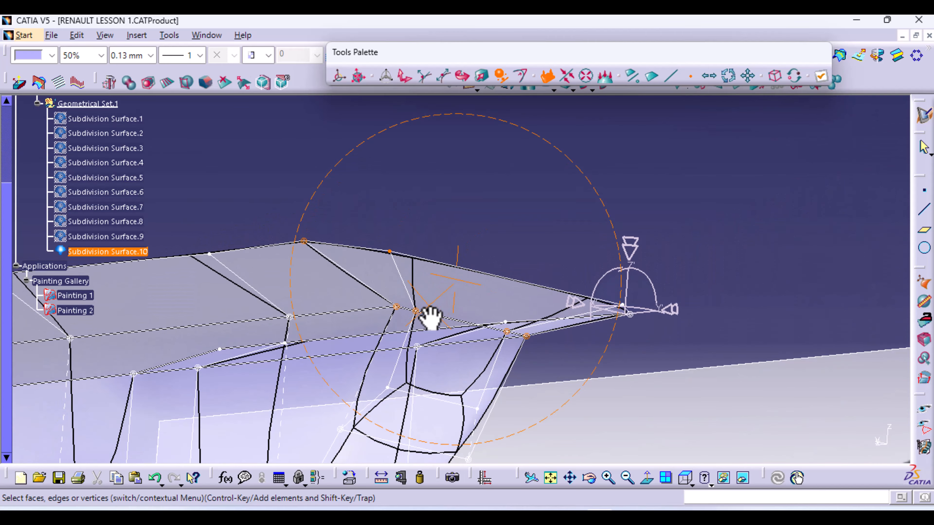
mouse_move(431, 322)
middle_down()
mouse_move(423, 333)
mouse_move(447, 324)
middle_up()
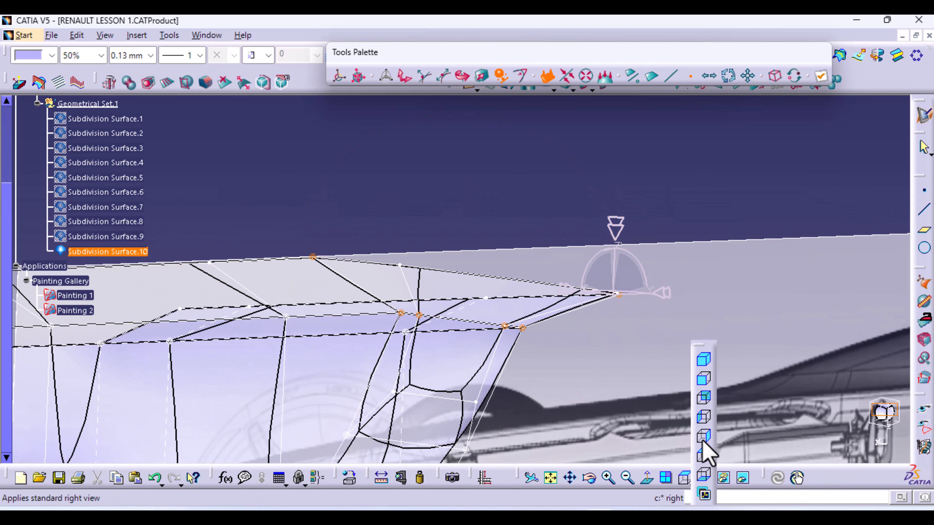
click(702, 439)
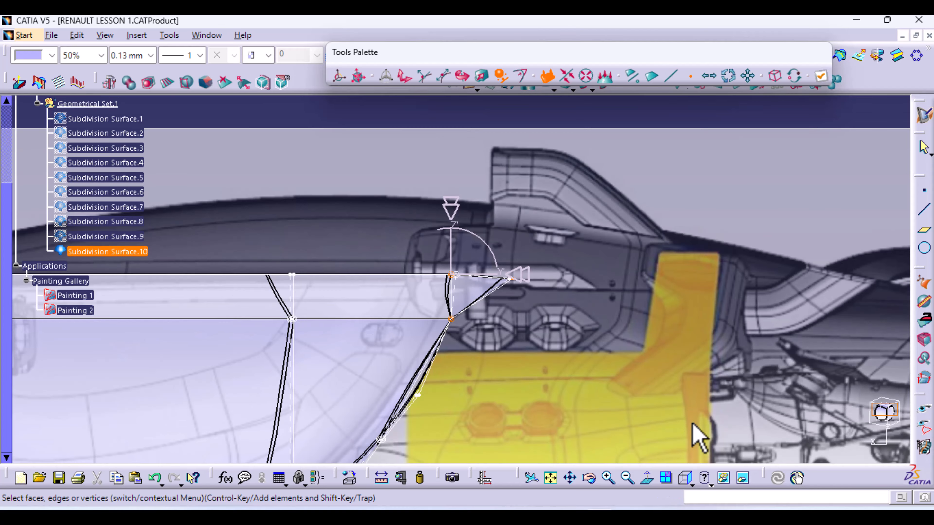
middle_drag(603, 370, 484, 284)
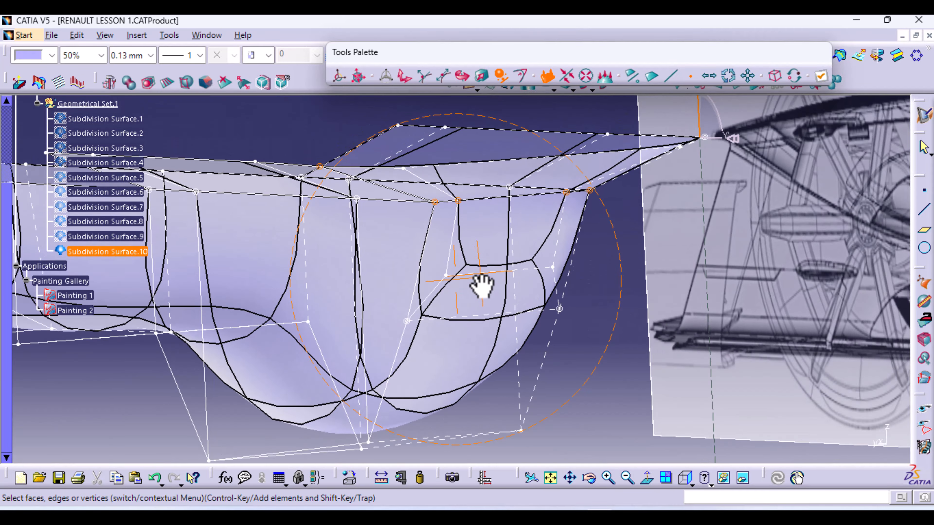
click(446, 276)
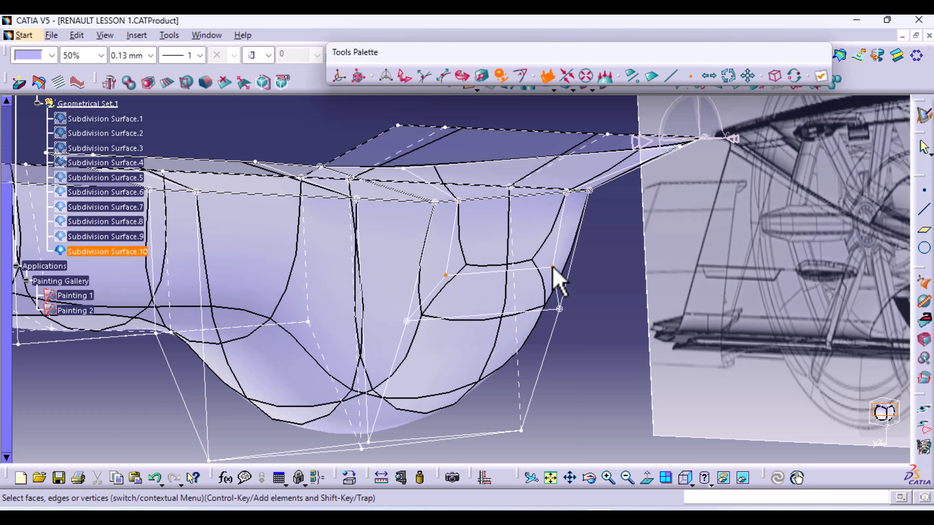
ctrl+click(560, 309)
middle_drag(438, 243, 536, 313)
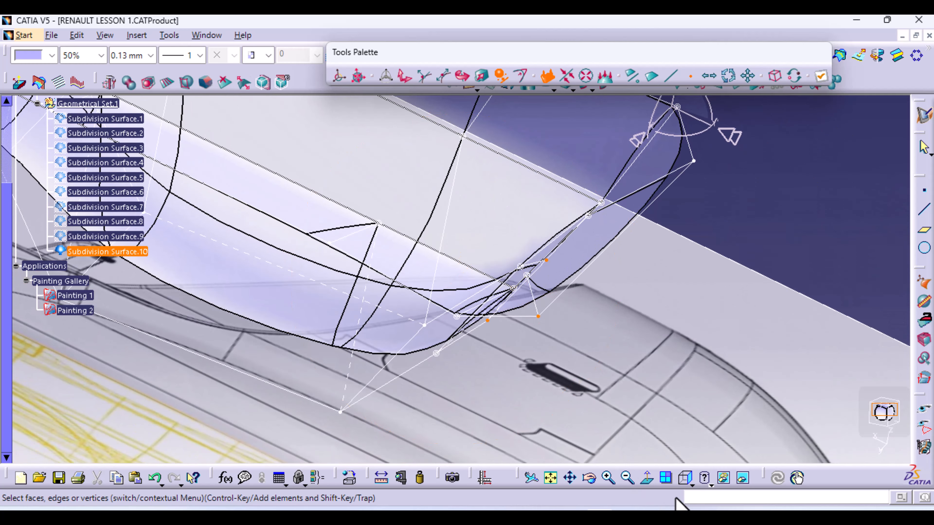
click(691, 485)
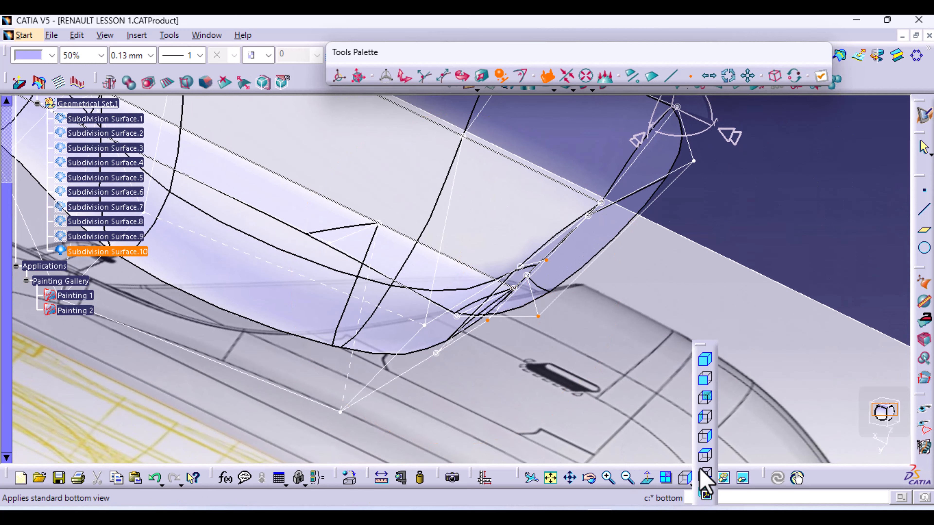
click(705, 457)
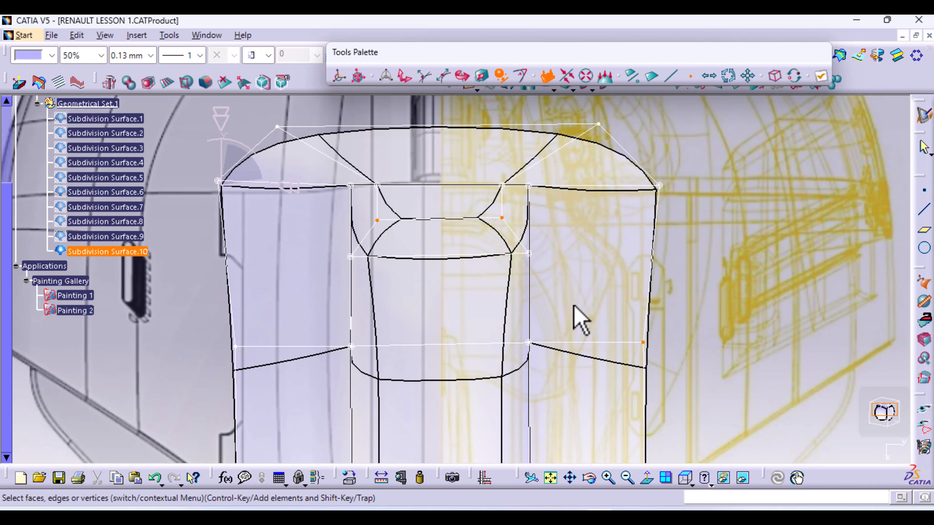
click(223, 111)
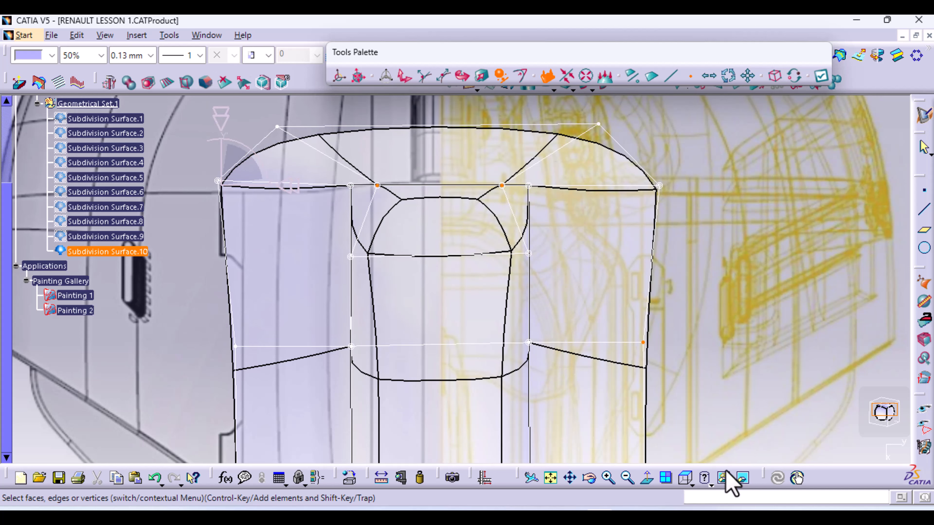
click(691, 483)
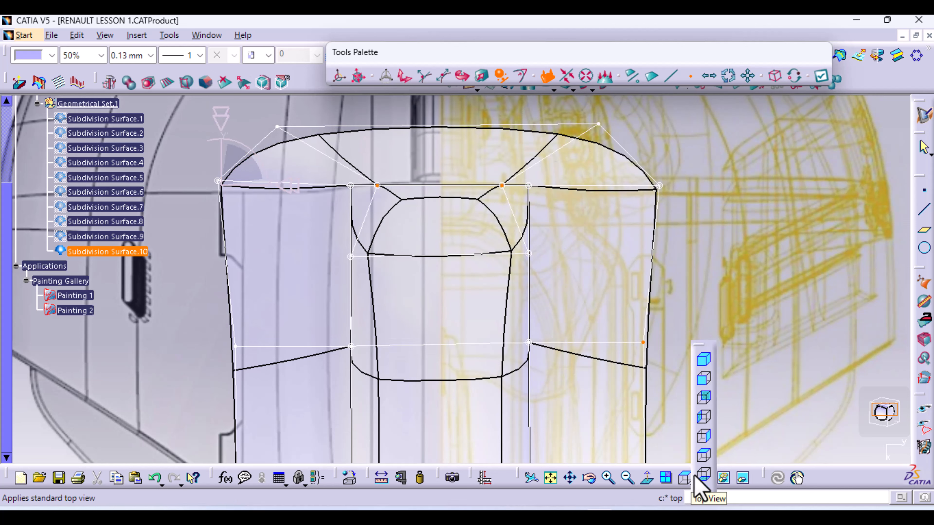
click(701, 441)
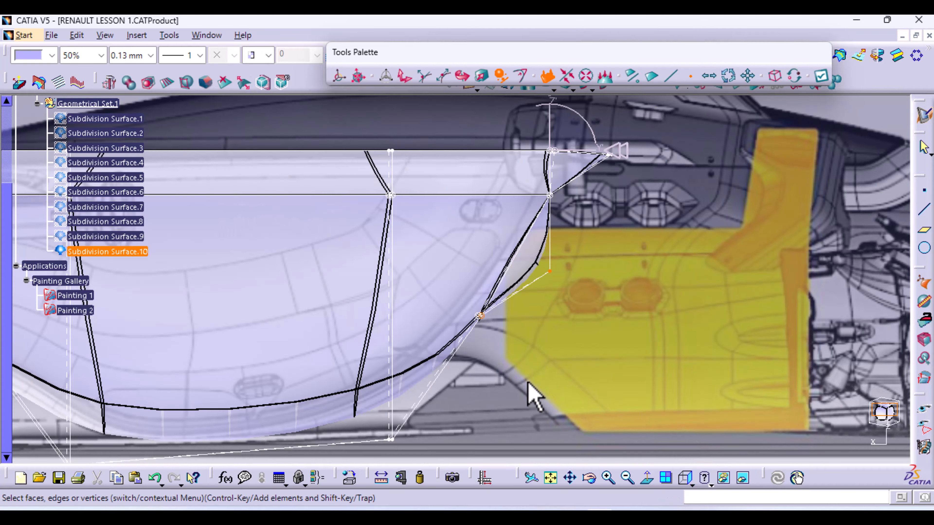
middle_drag(529, 383, 504, 375)
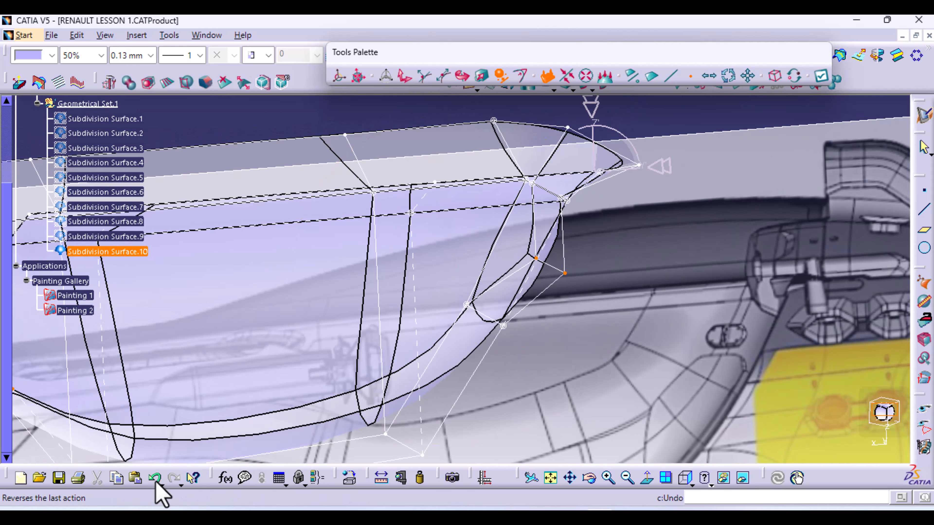
click(155, 481)
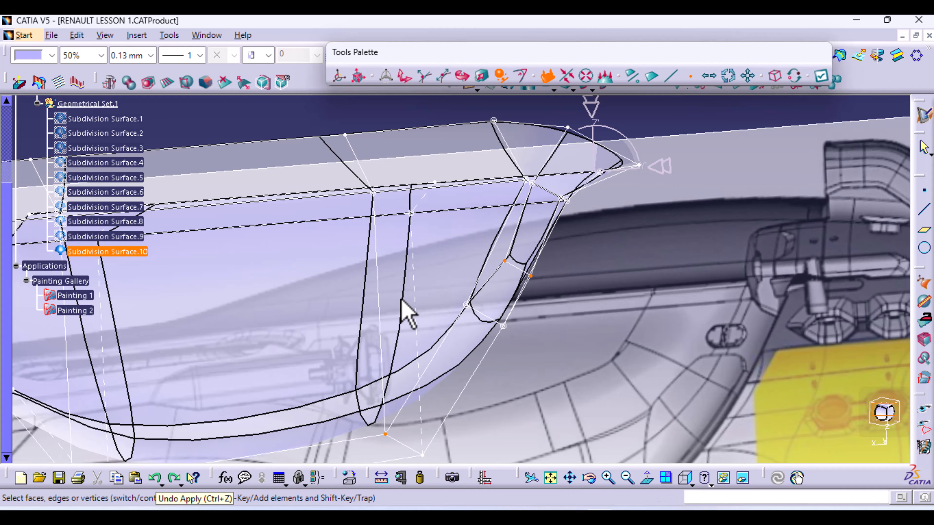
Reposition the robot at the two middle rear-wall vertices and translate them along its directions to match the side blueprint
middle_drag(625, 285, 534, 206)
click(357, 77)
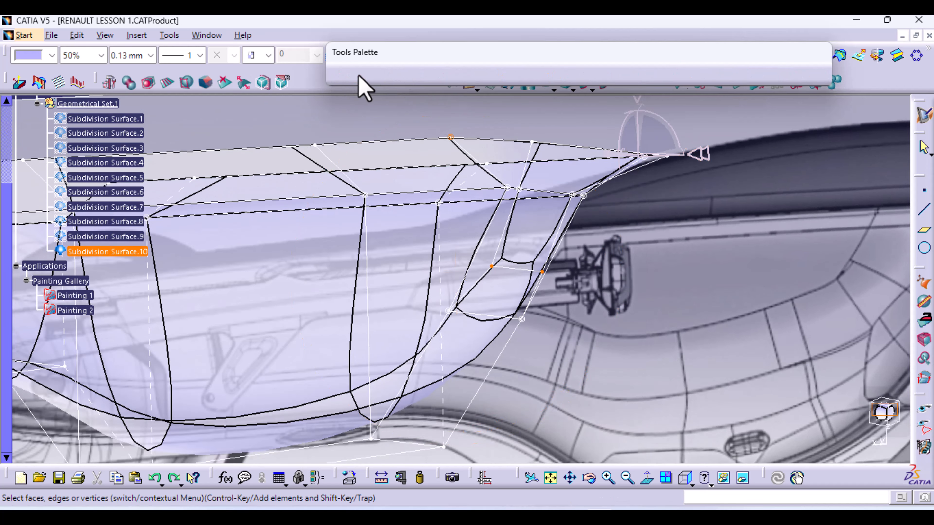
click(448, 138)
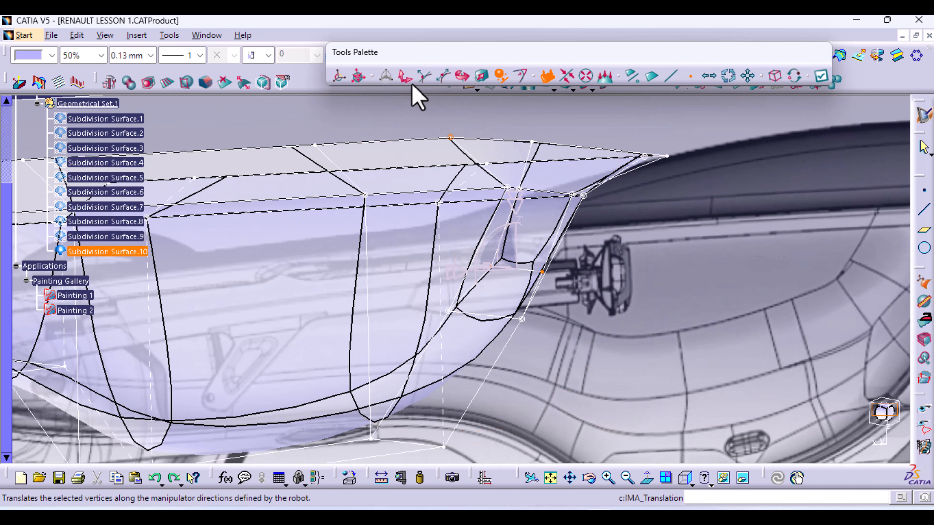
click(404, 76)
middle_drag(401, 178, 414, 288)
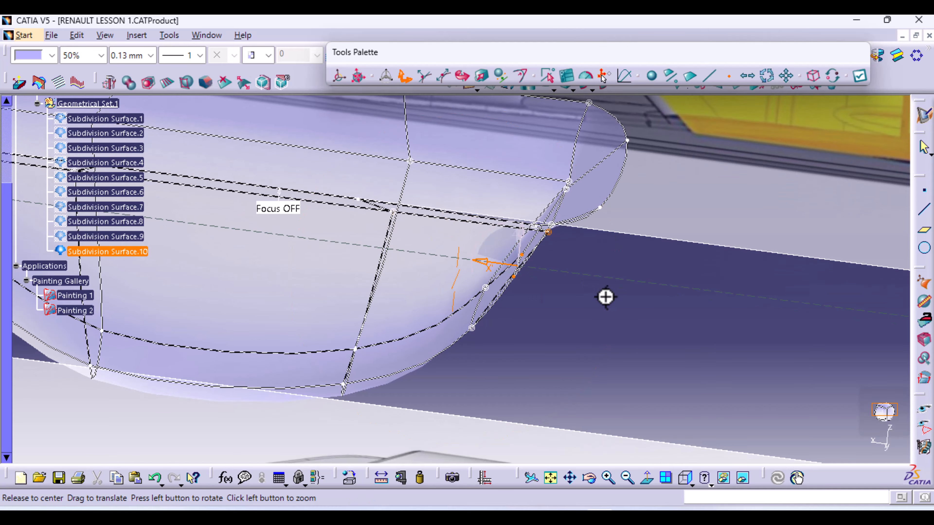
middle_drag(605, 296, 588, 244)
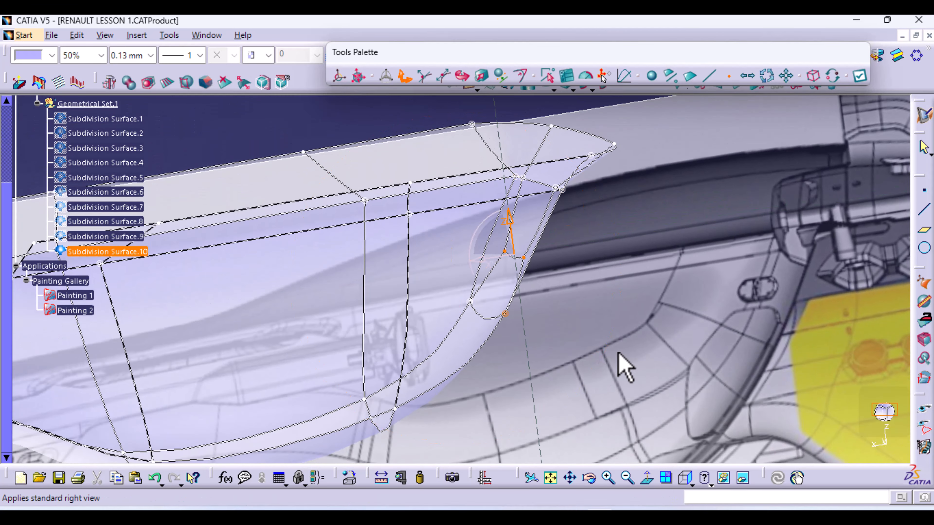
middle_drag(618, 354, 844, 109)
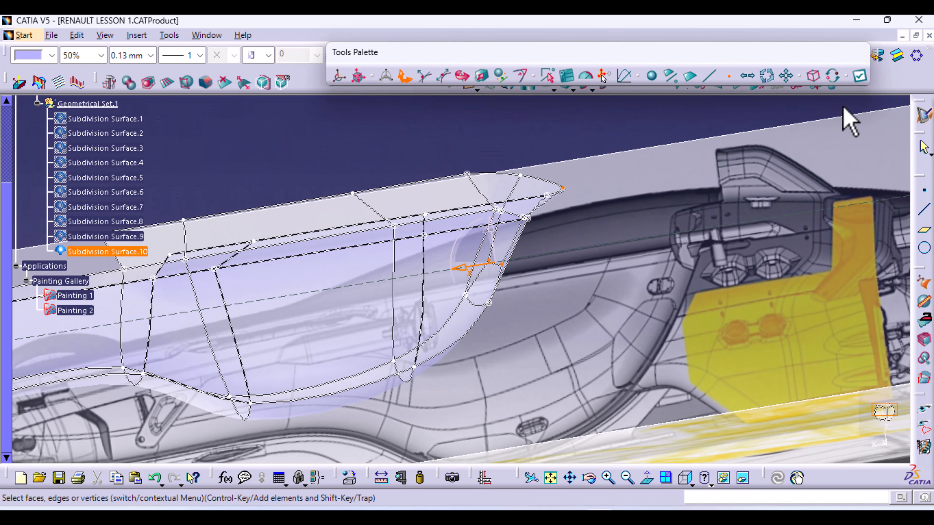
click(860, 78)
Show Subdivision Surface.1, the green main body, around the cockpit tub to compare it with the widened rim from above
middle_drag(299, 212, 588, 282)
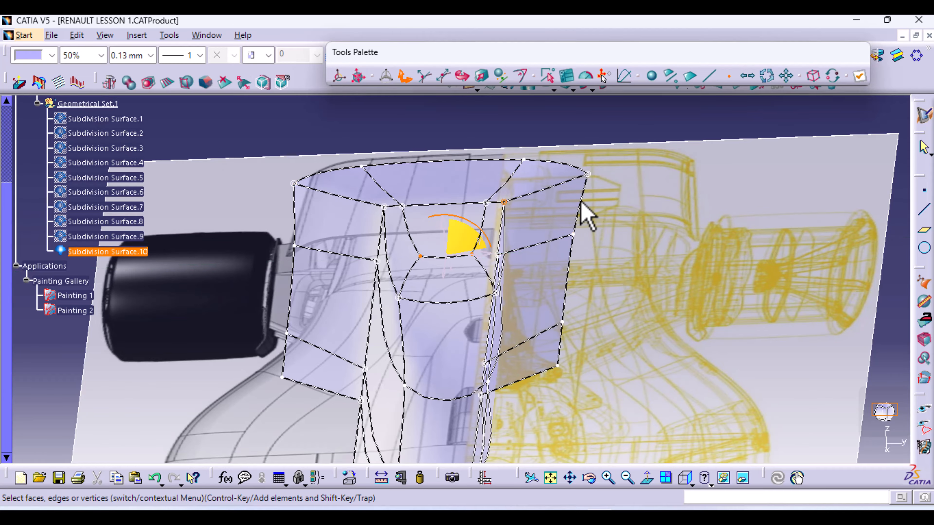
middle_drag(614, 204, 548, 361)
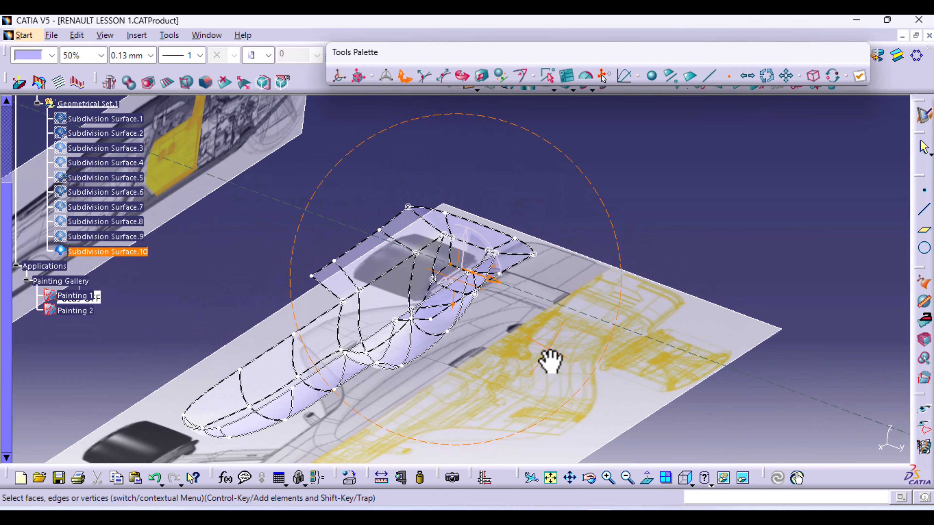
right_click(120, 123)
click(177, 83)
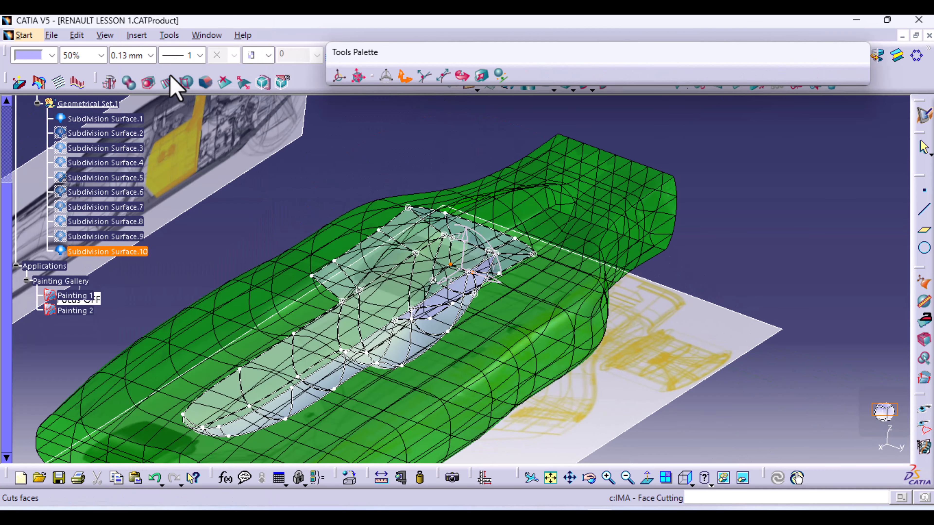
middle_drag(277, 277, 361, 296)
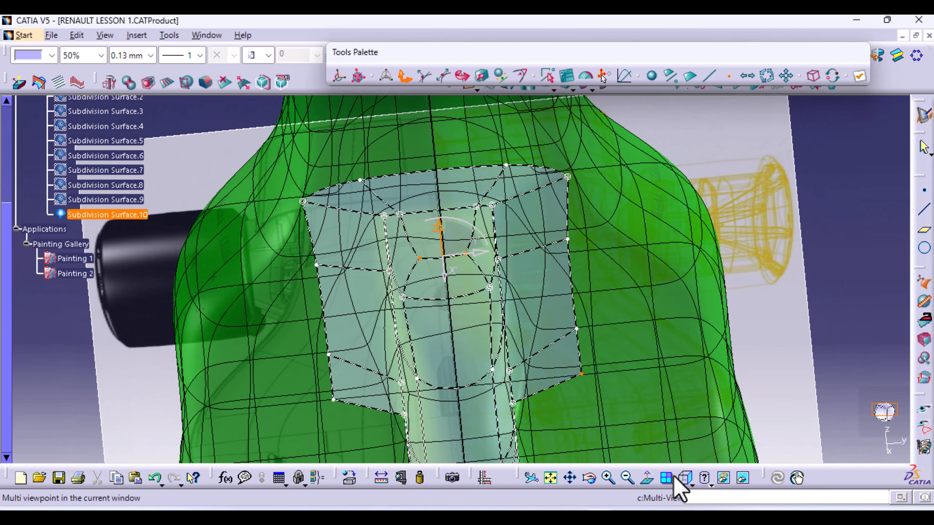
click(691, 485)
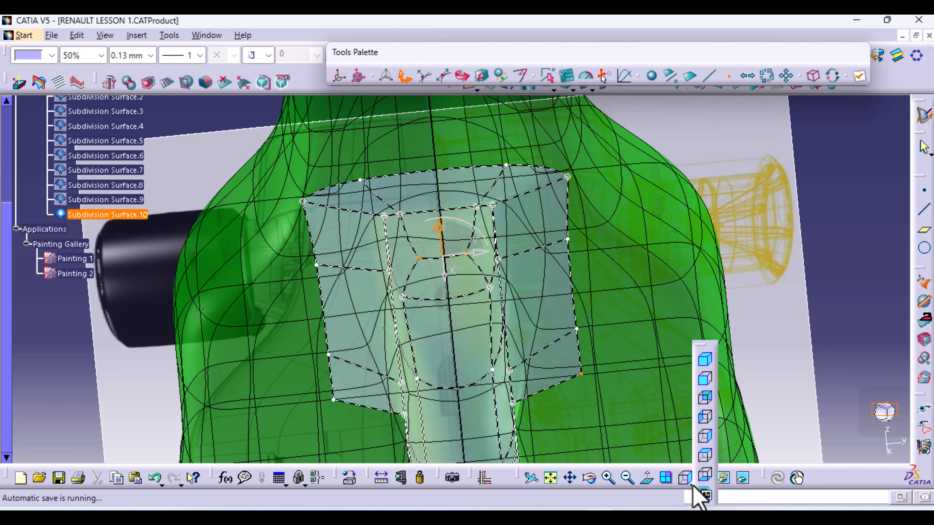
click(705, 456)
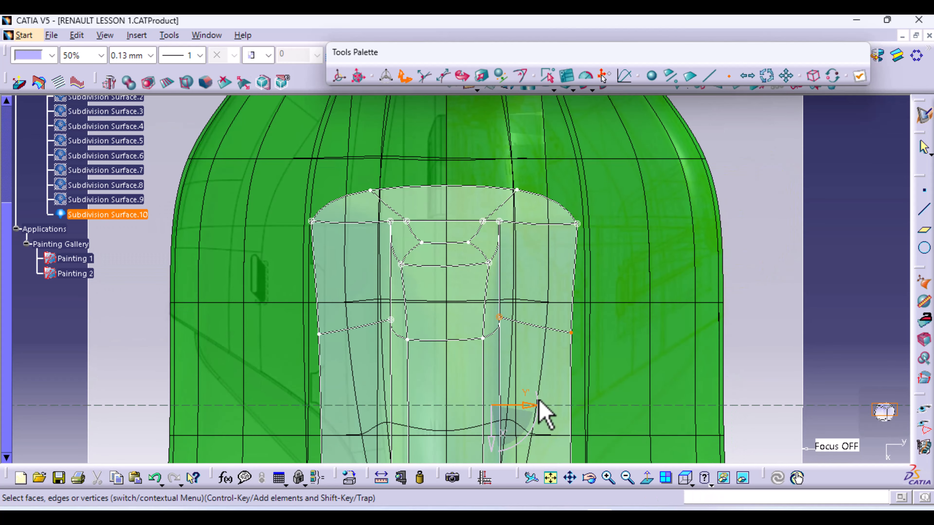
Select the widened rim's whole outer edge with linear propagation and set its weight to 100%
middle_drag(542, 410, 530, 330)
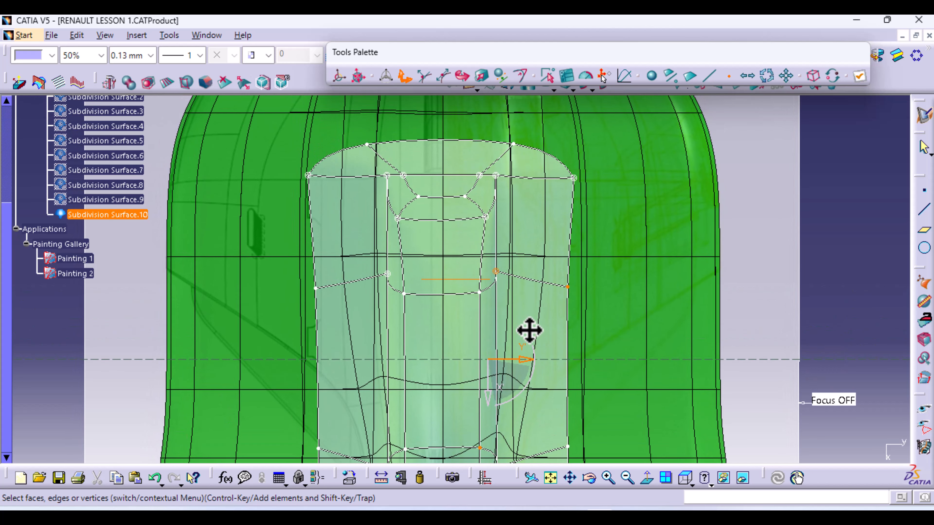
middle_drag(513, 362, 532, 282)
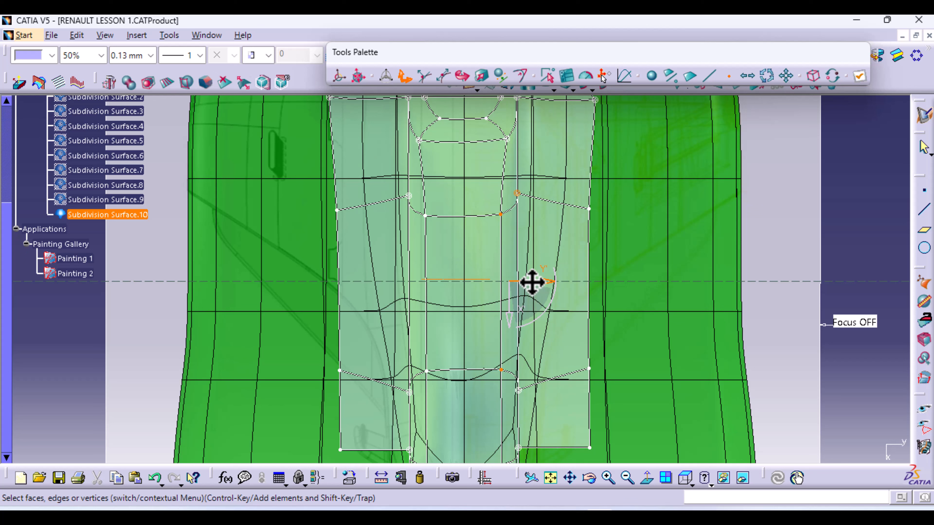
click(711, 76)
click(747, 78)
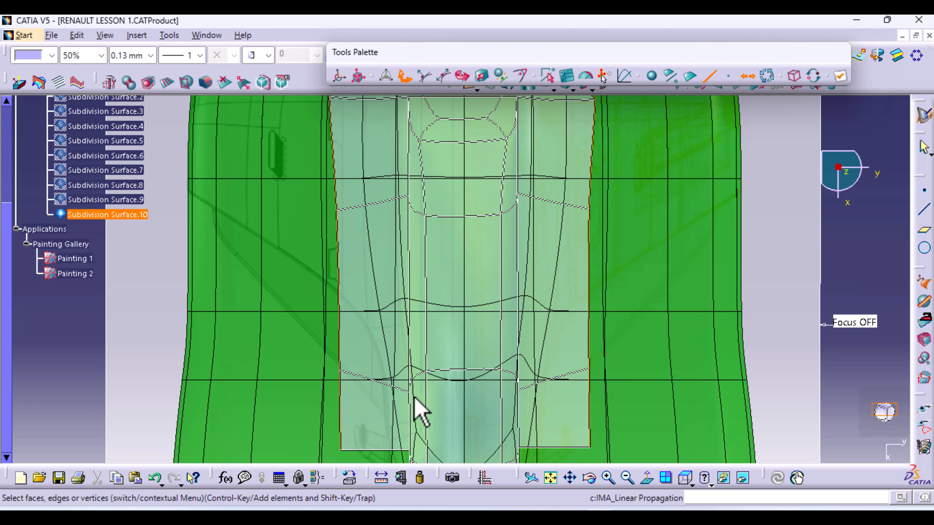
click(342, 365)
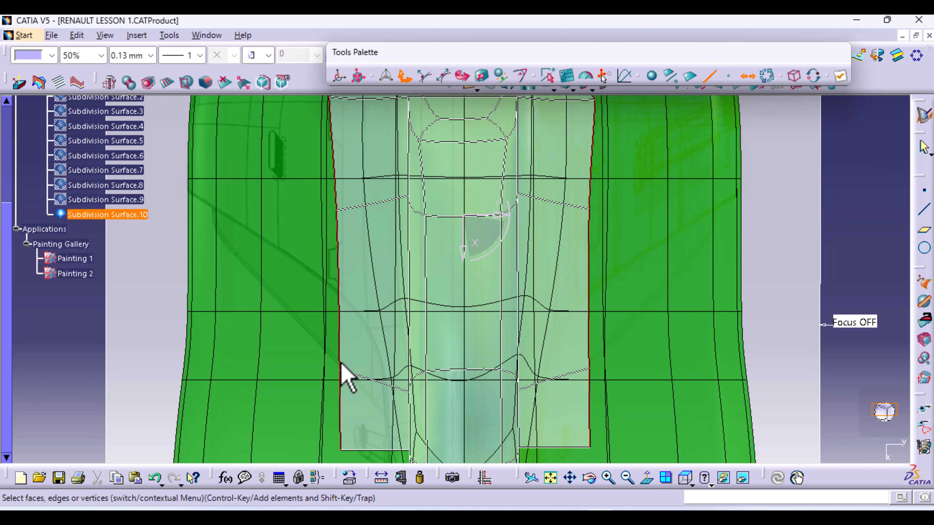
middle_drag(659, 302, 648, 340)
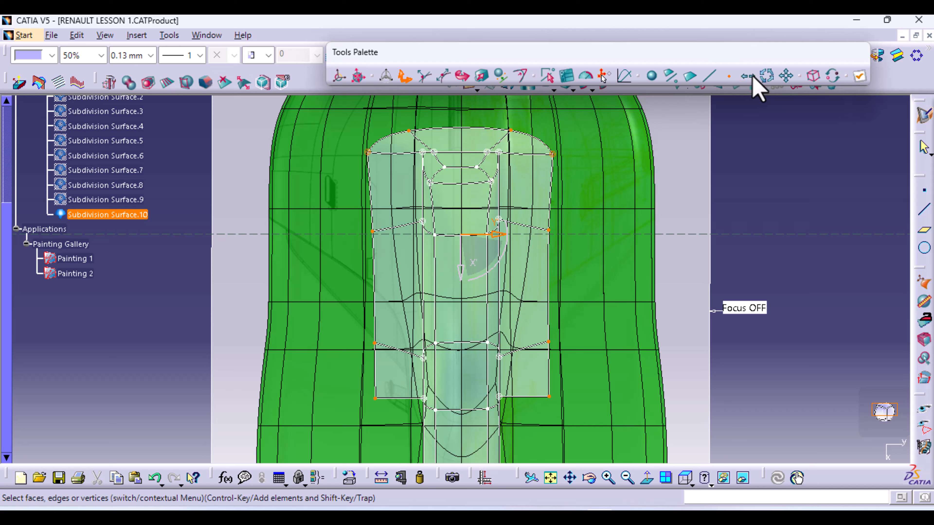
click(521, 76)
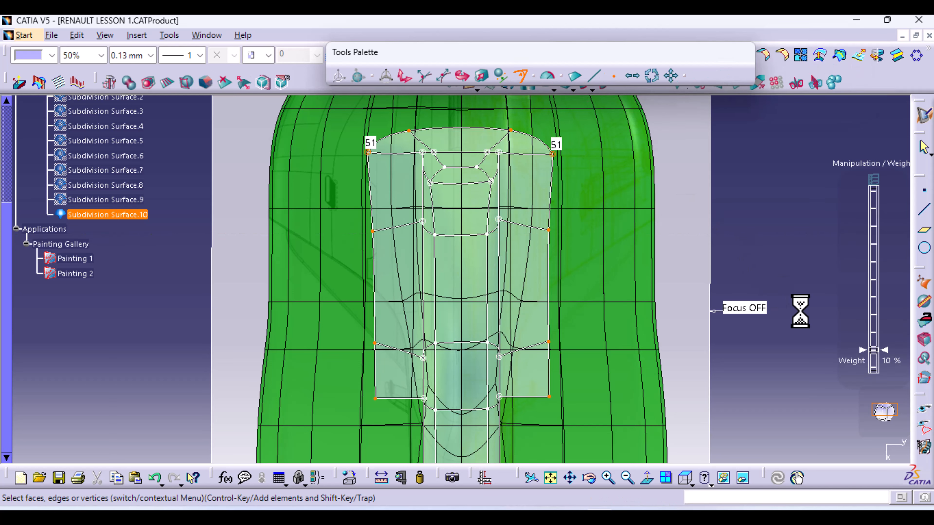
drag(865, 352, 851, 138)
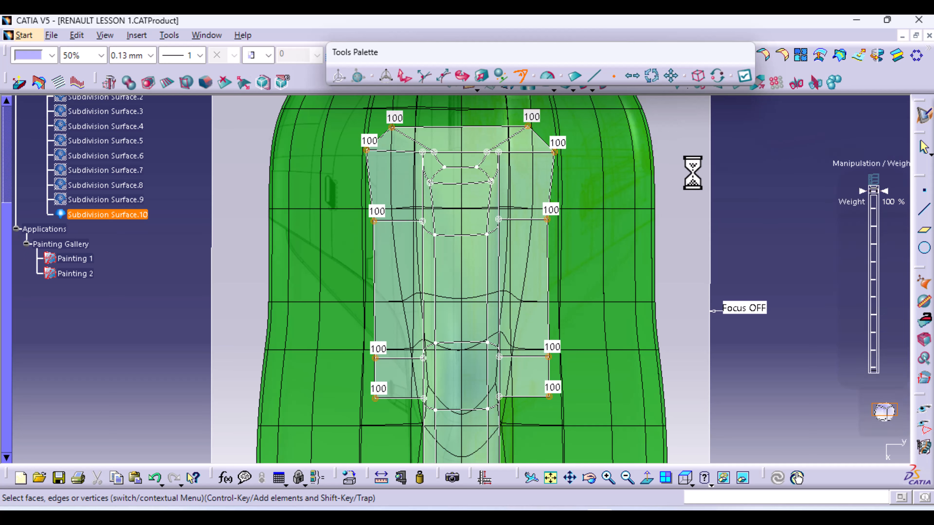
click(748, 81)
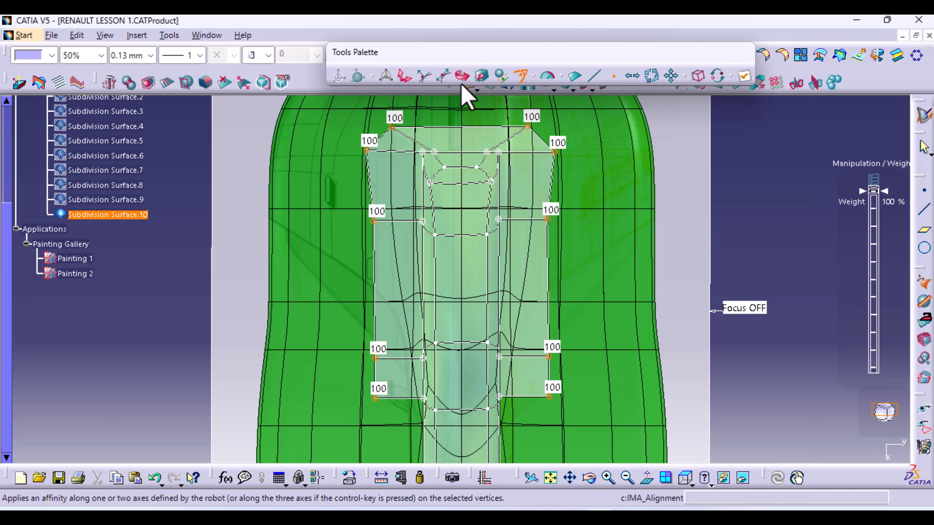
Place the robot at the rim's rear-left corner vertex and align the three remaining outer vertices on that side with it, straightening the edge
click(406, 78)
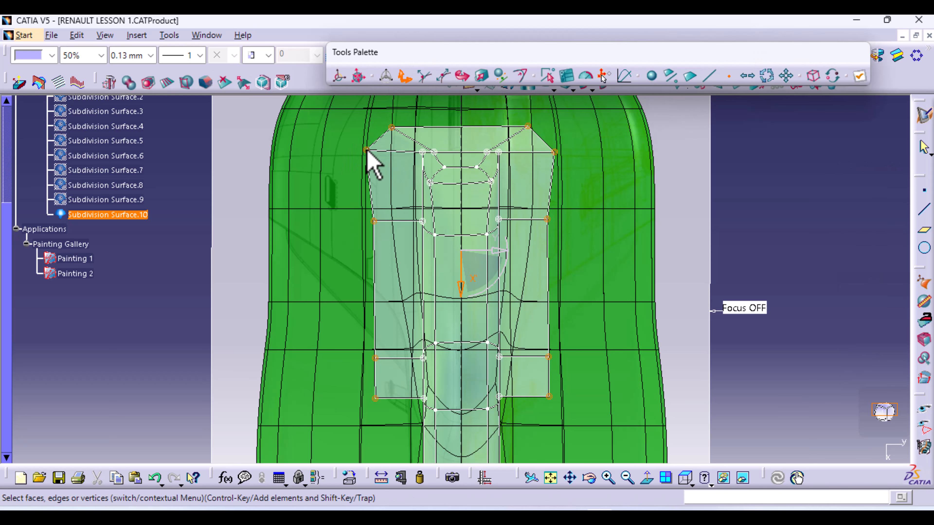
click(339, 76)
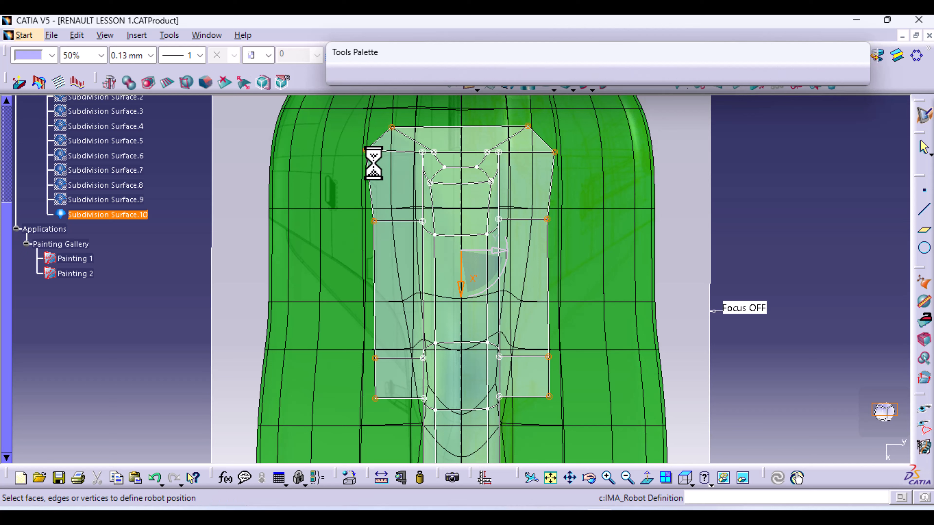
click(367, 151)
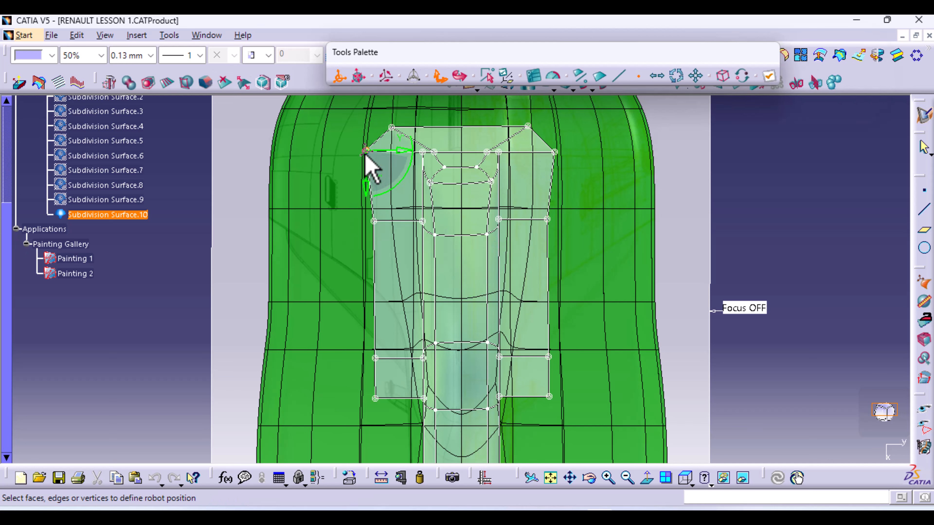
click(338, 77)
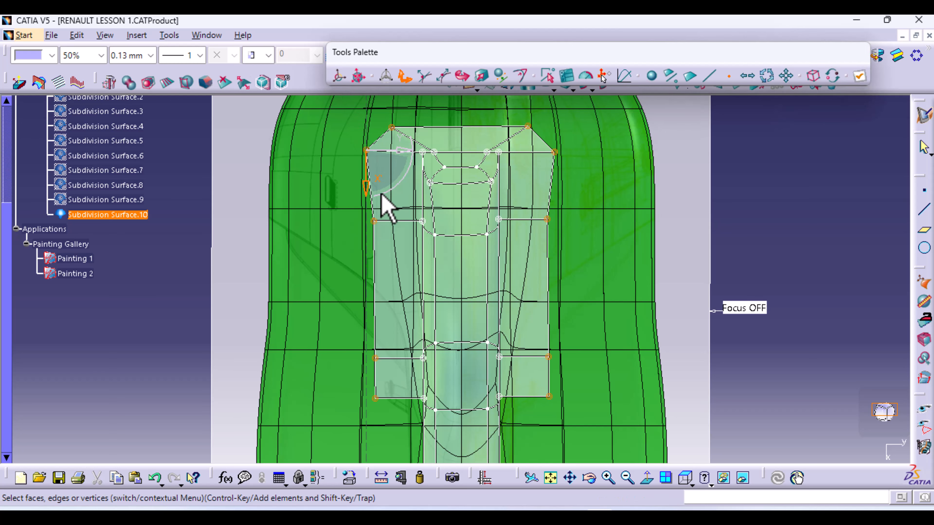
click(374, 221)
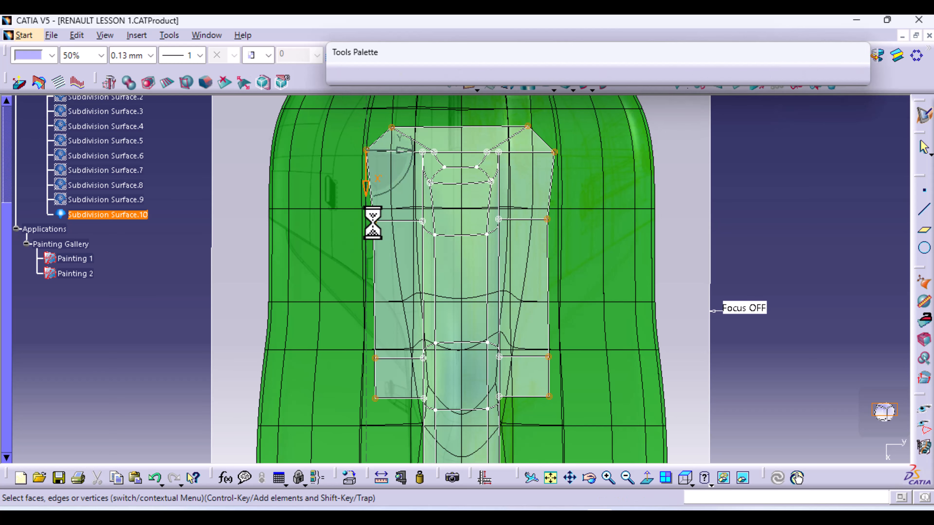
ctrl+click(375, 401)
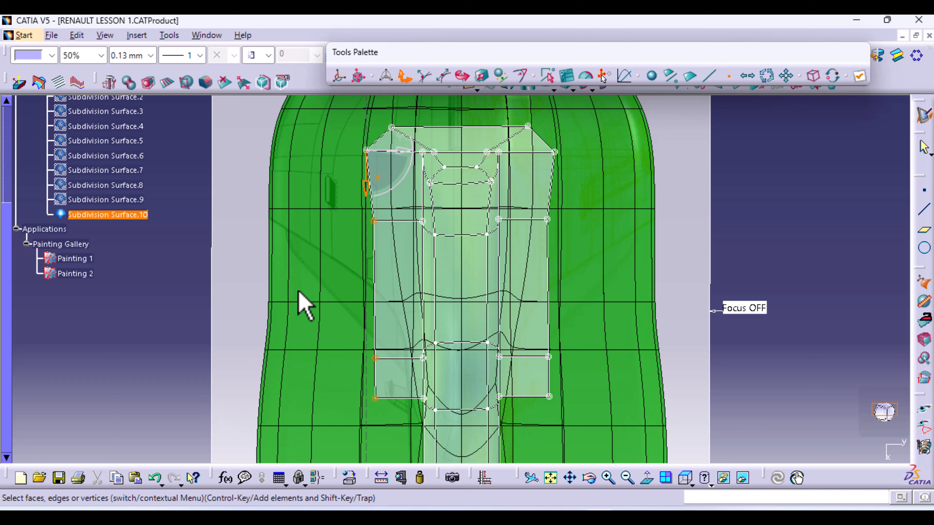
click(519, 76)
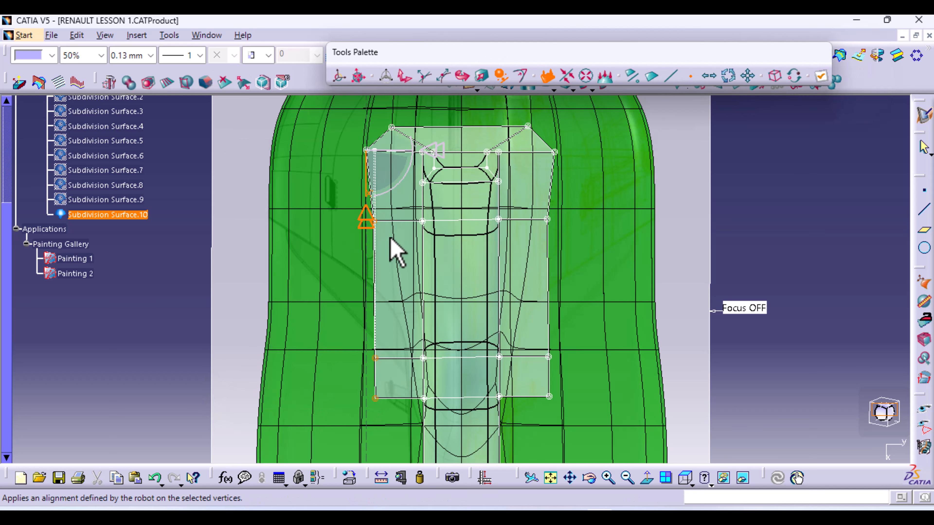
click(434, 151)
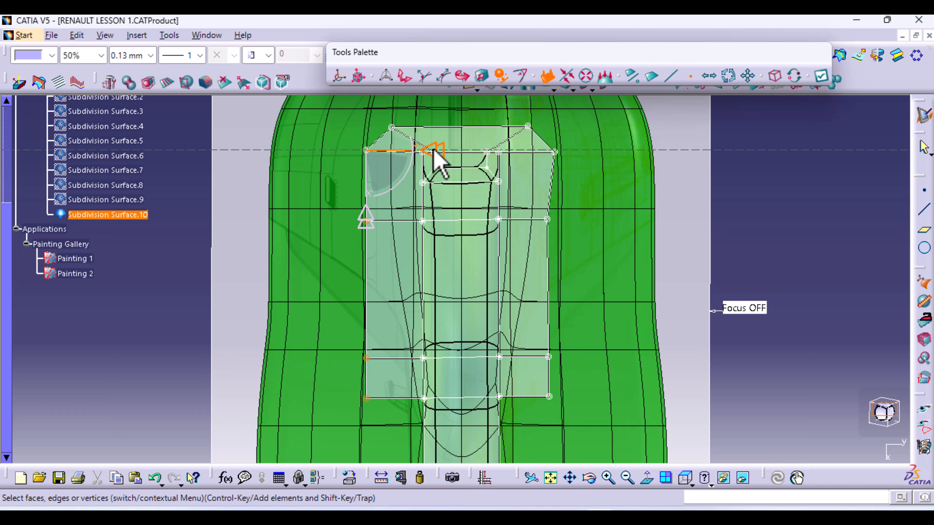
Reposition the robot at the rim's opposite rear corner vertex, try to align the selected side vertices with it, and undo the alignment
click(359, 76)
click(339, 76)
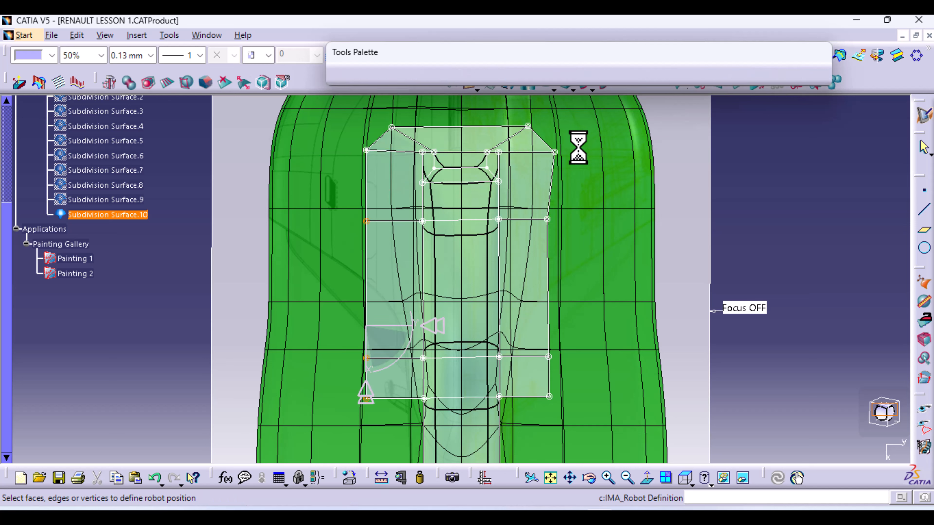
click(555, 152)
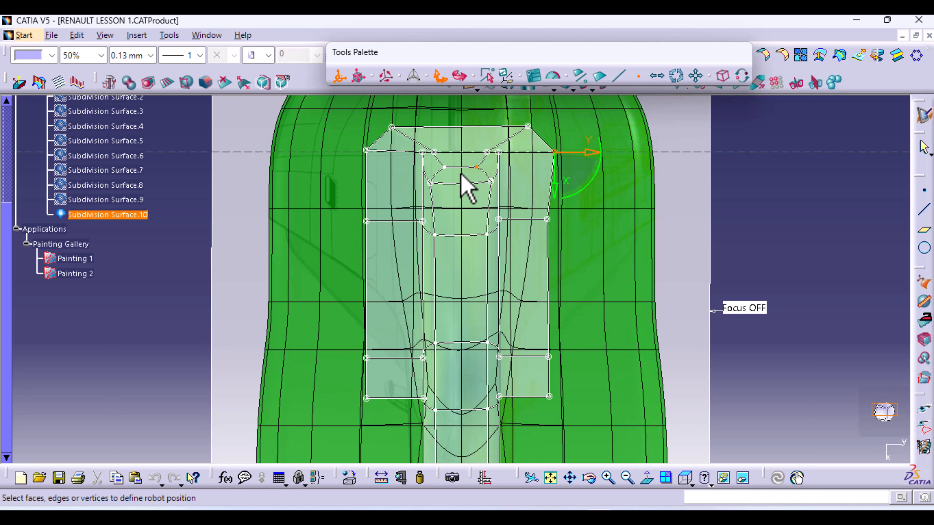
click(338, 79)
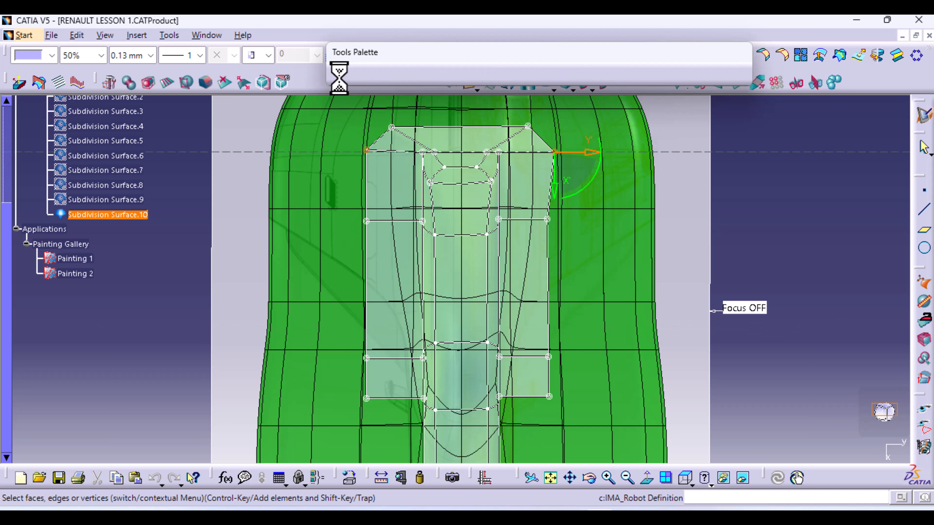
click(547, 220)
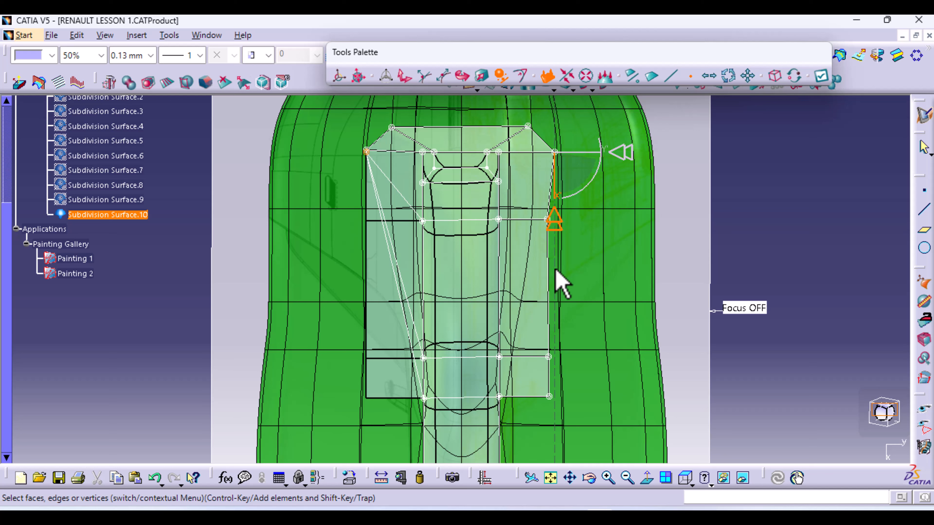
click(151, 479)
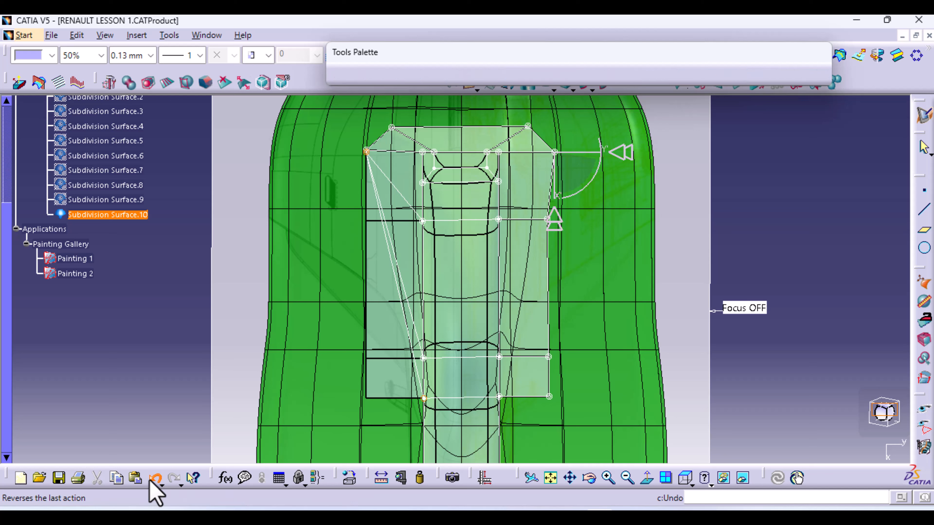
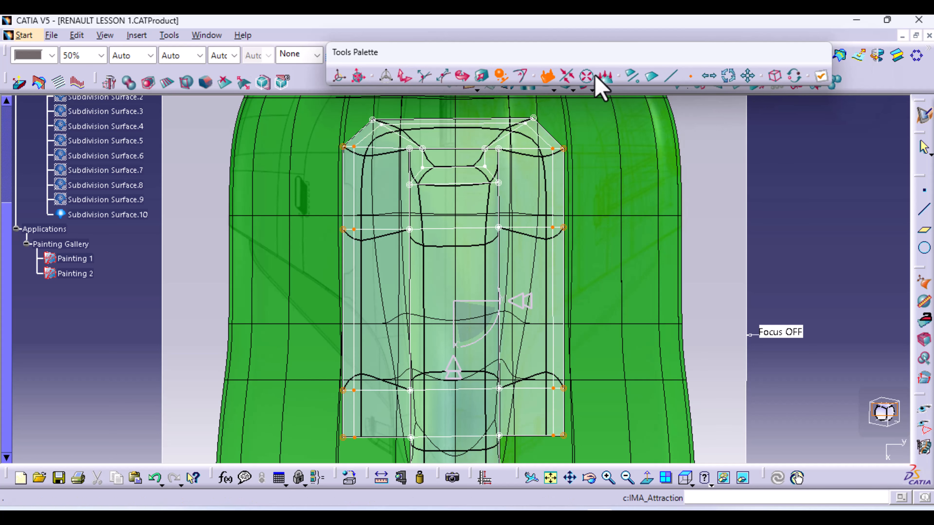
Apply Attraction to the vertices along both outer sides of the rim using the green main body, and return to translation editing
click(606, 77)
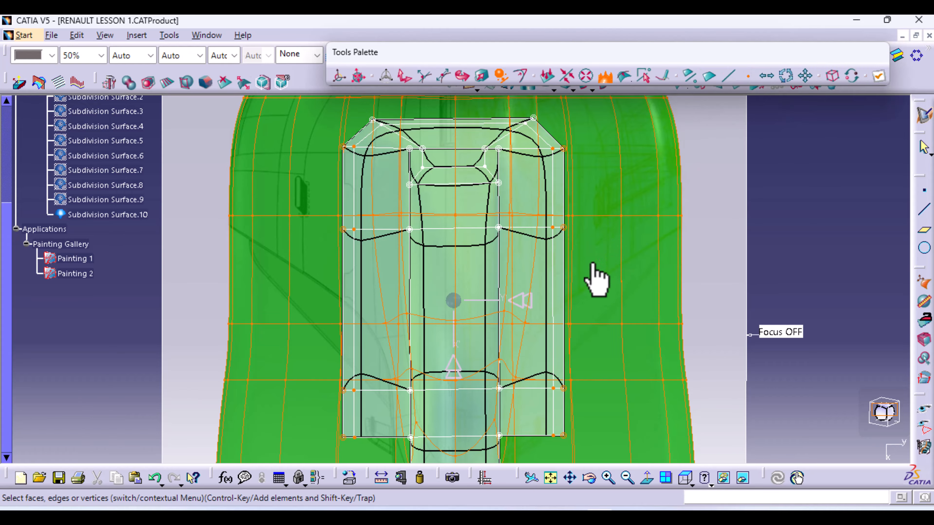
middle_drag(667, 350, 418, 175)
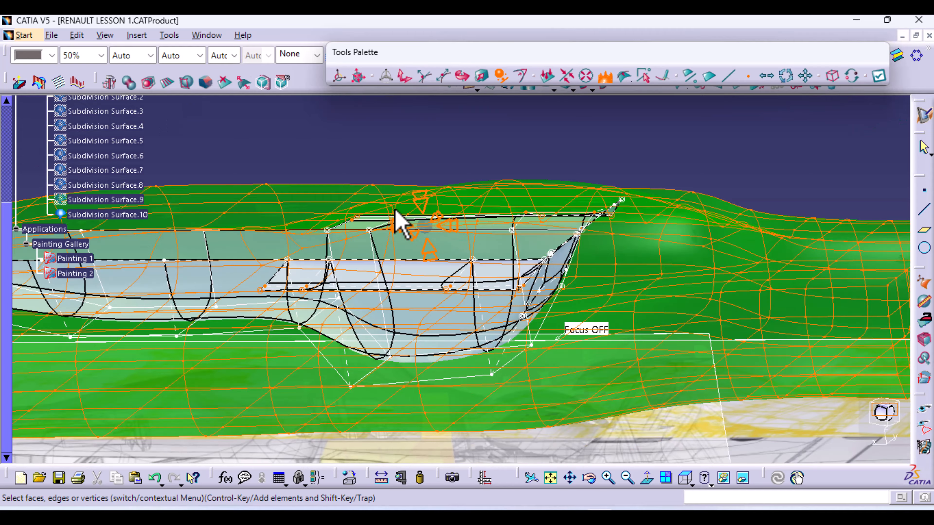
middle_drag(399, 221, 399, 254)
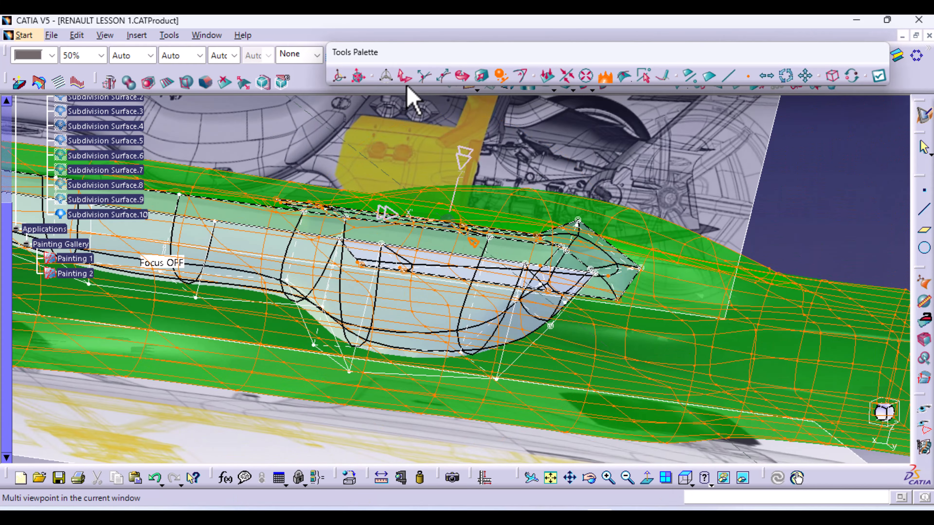
click(405, 76)
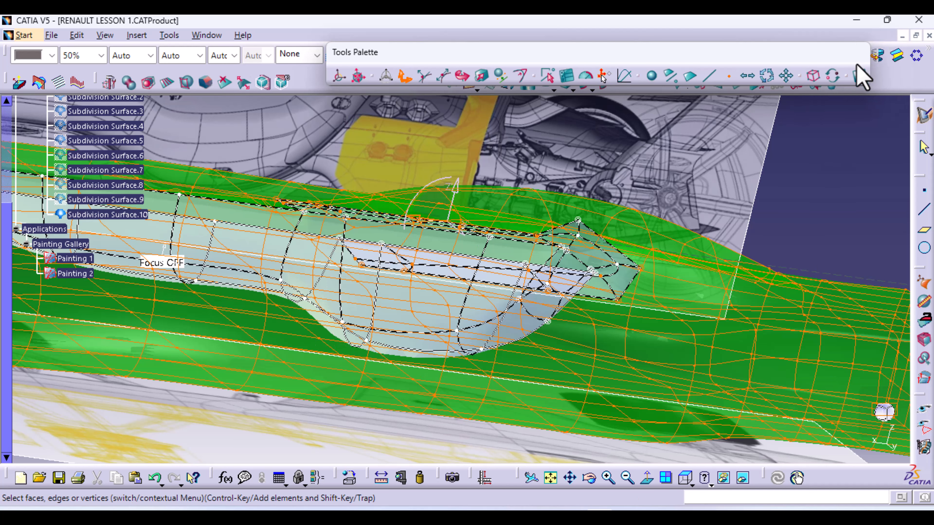
click(875, 56)
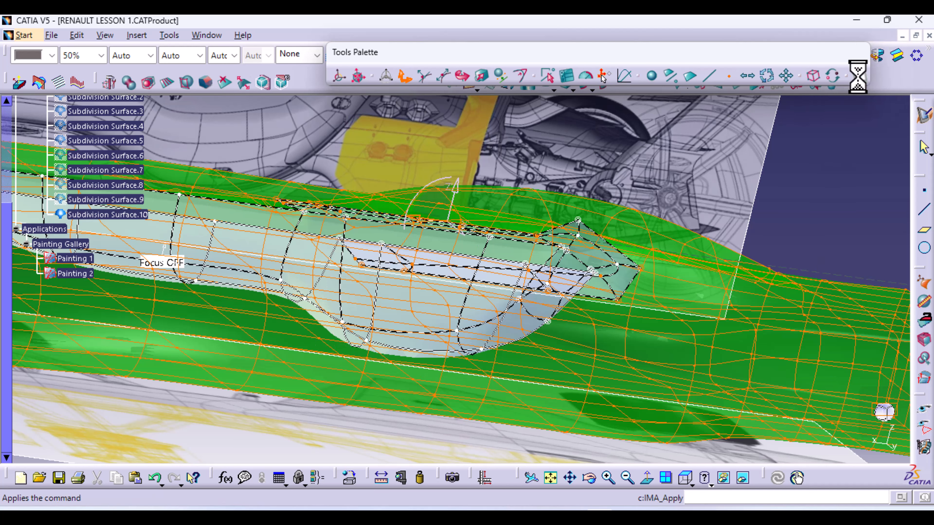
In the side view, select the raised vertices at the rim's rear end and lower them along Z to the level of the side edges
click(704, 480)
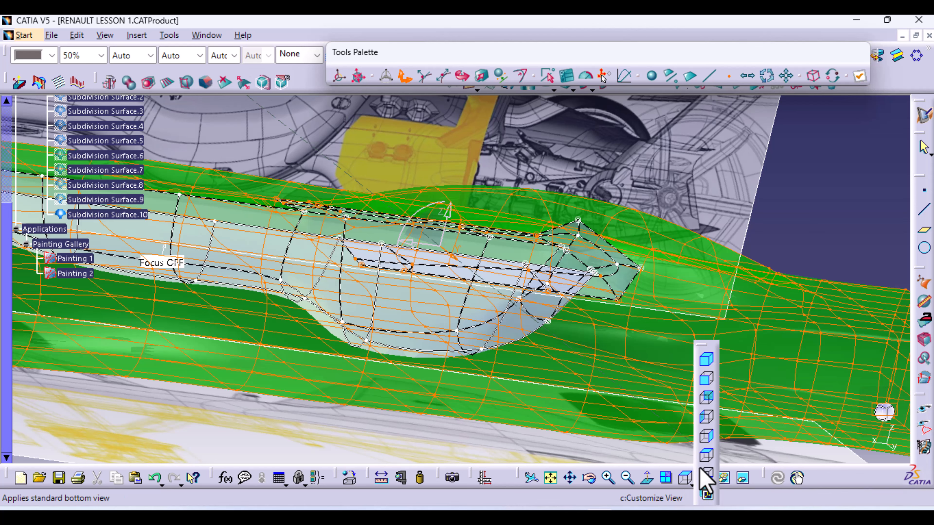
click(705, 441)
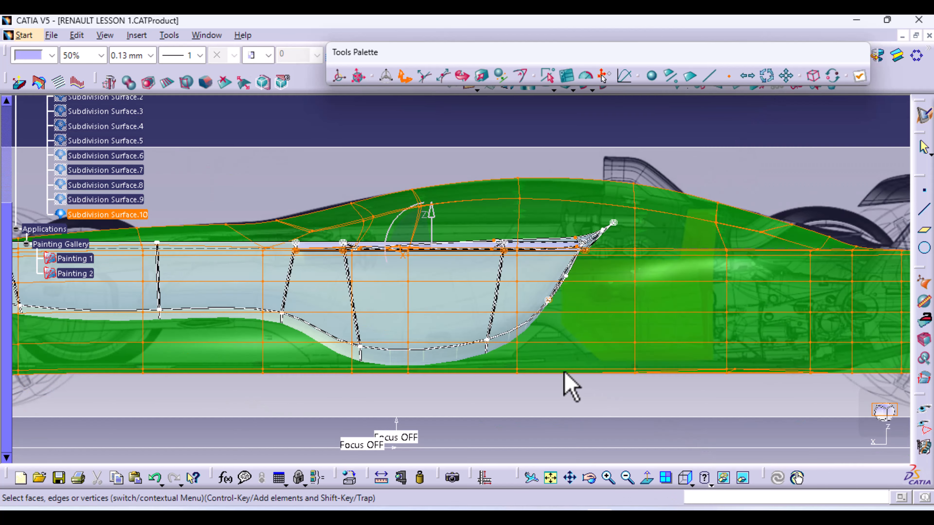
ctrl+middle_drag(507, 355, 510, 272)
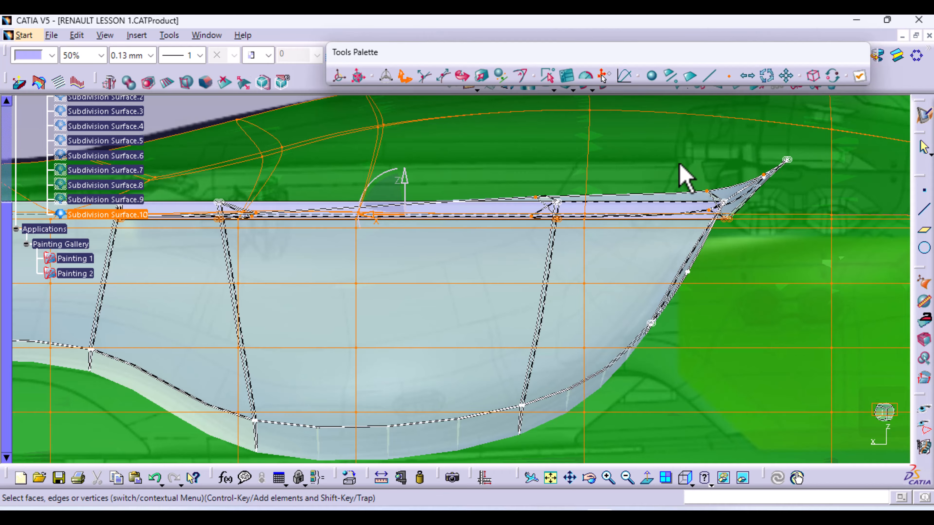
middle_drag(684, 176, 610, 236)
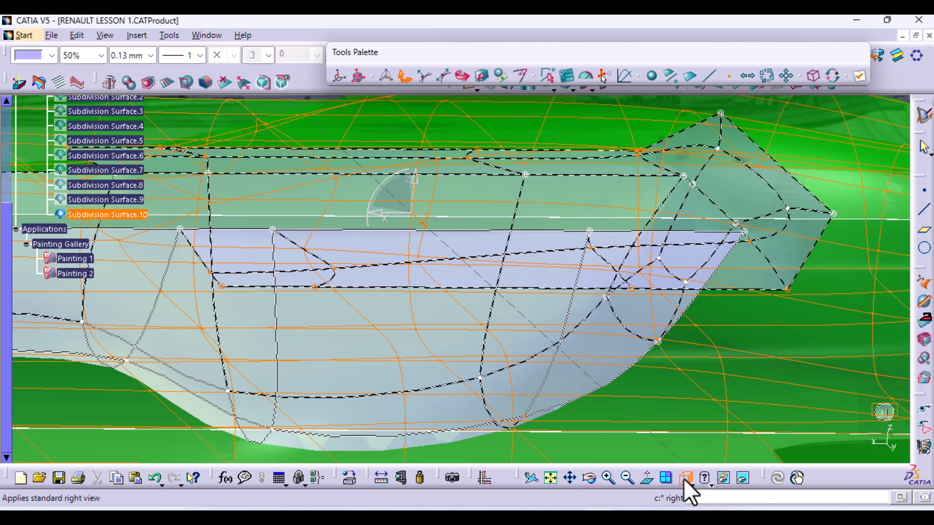
click(666, 478)
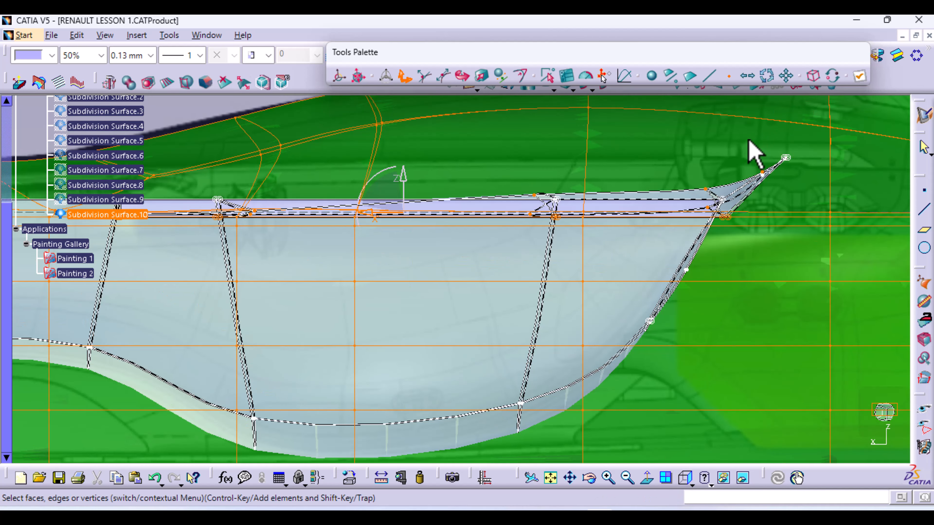
click(785, 157)
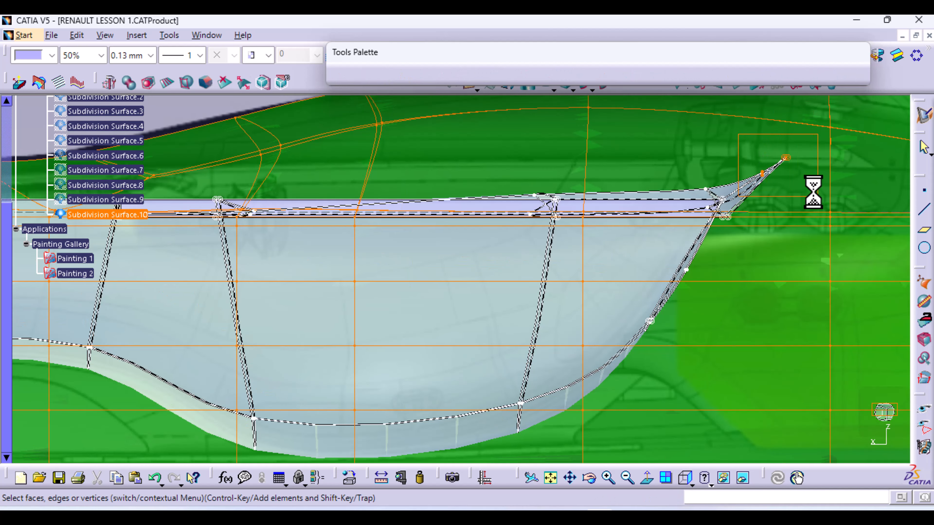
drag(770, 123, 781, 182)
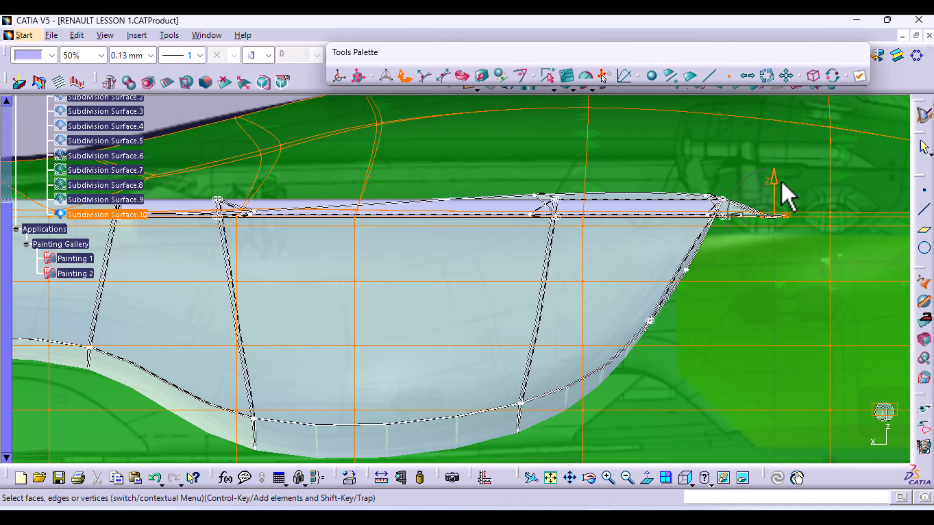
Select the two outermost vertices of the rim's rear edge and translate them slightly down along Z
middle_drag(504, 198, 522, 246)
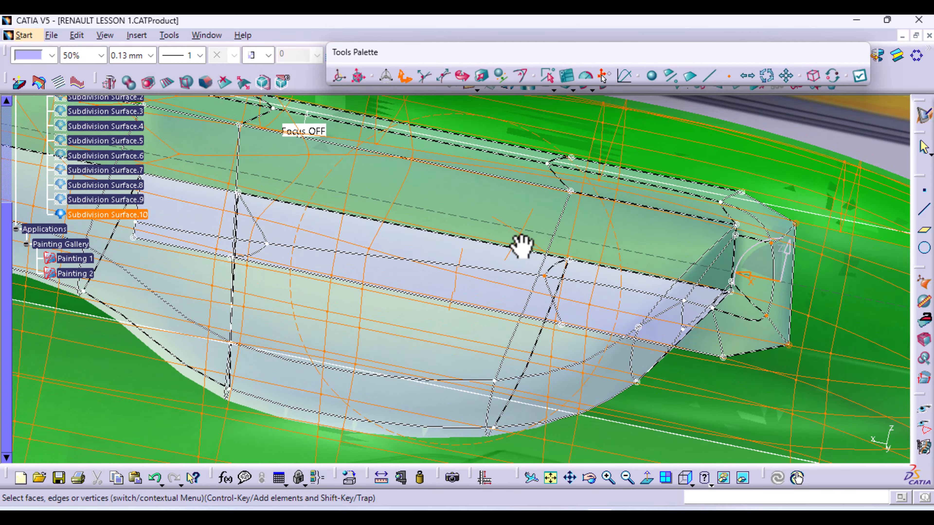
middle_drag(415, 230, 403, 209)
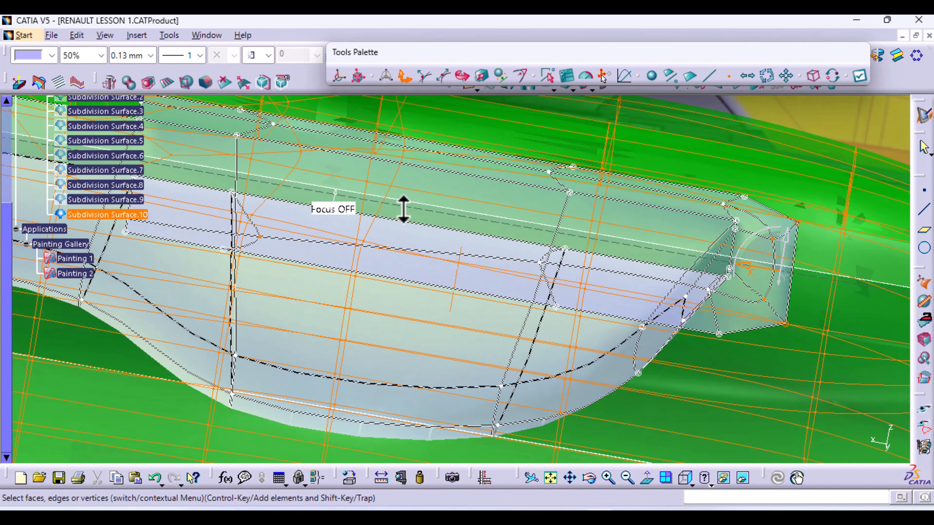
click(786, 323)
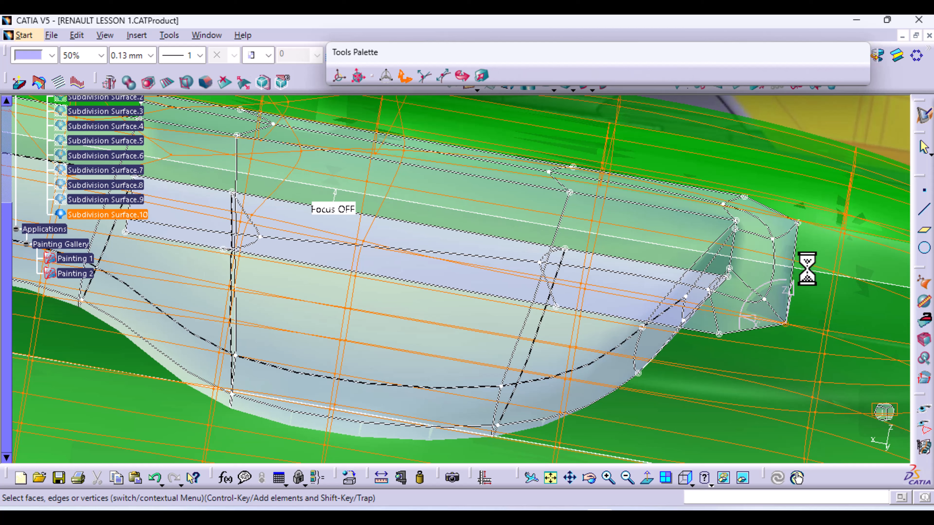
ctrl+click(798, 223)
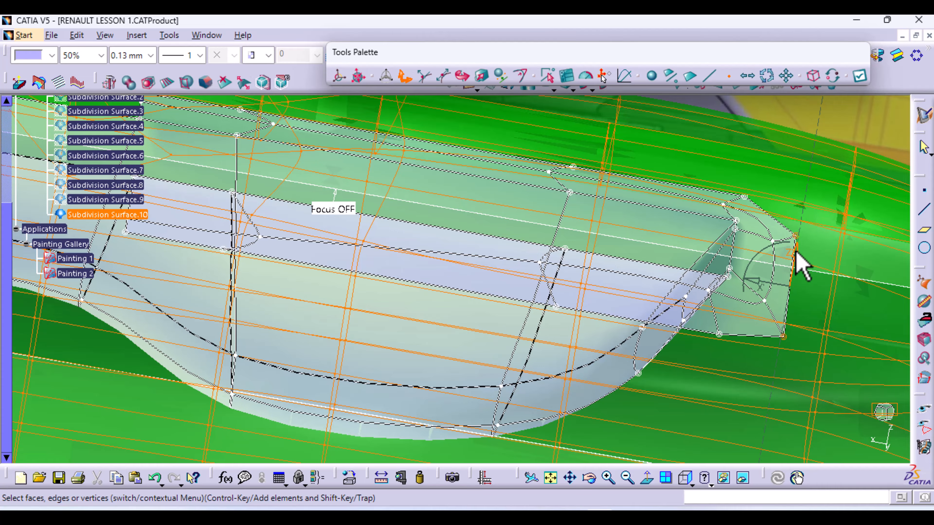
Switch to the top view of the rim, undo the last vertex change on it, and apply the command
middle_drag(385, 265, 619, 324)
middle_drag(373, 259, 496, 340)
middle_drag(427, 306, 479, 324)
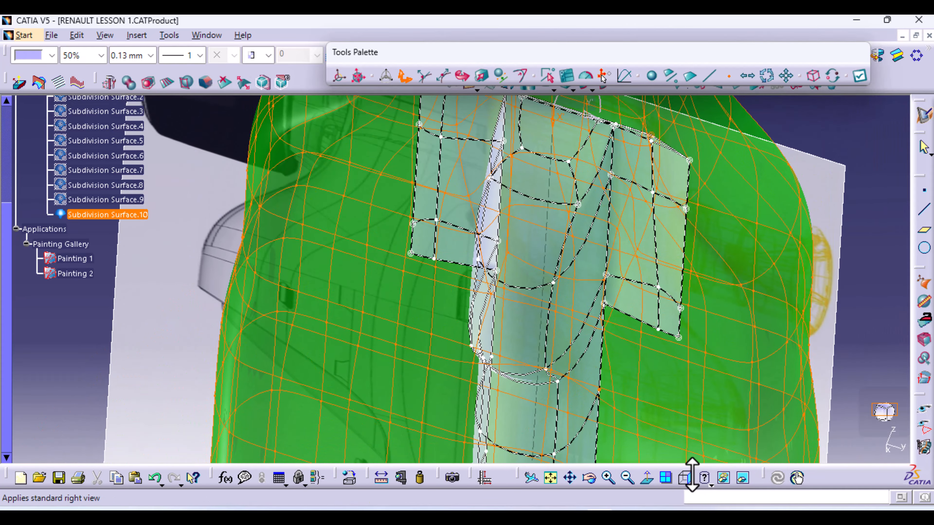
click(692, 483)
click(705, 456)
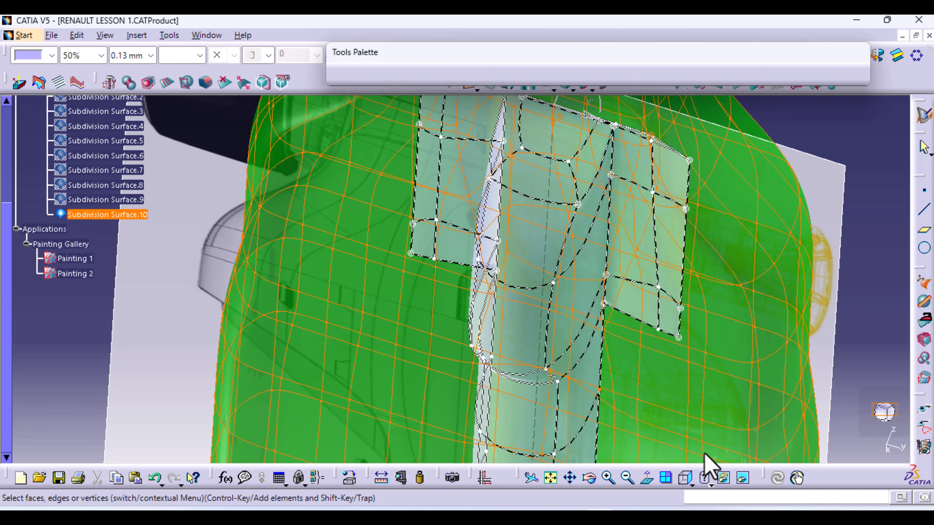
middle_drag(642, 345, 605, 421)
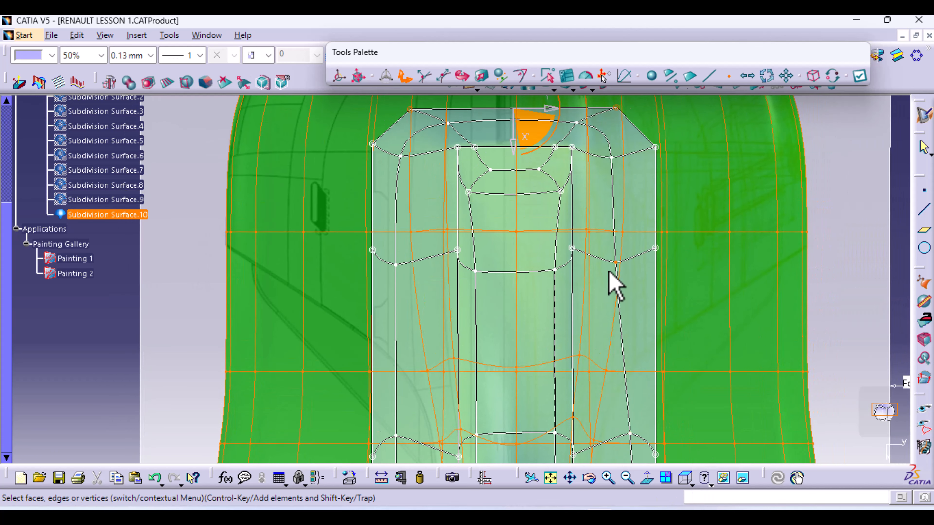
middle_drag(611, 288, 607, 315)
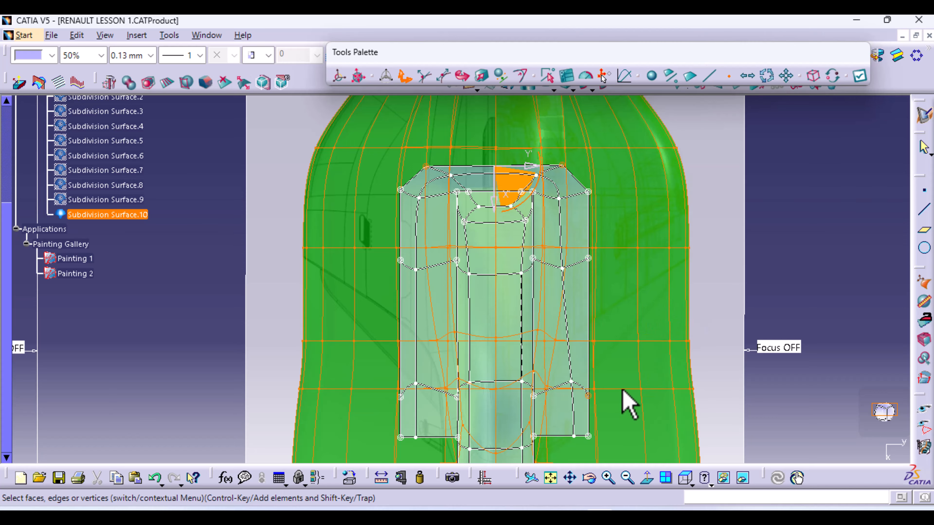
mouse_move(622, 391)
middle_down()
mouse_move(636, 319)
mouse_move(629, 407)
middle_up()
key(ctrl+z)
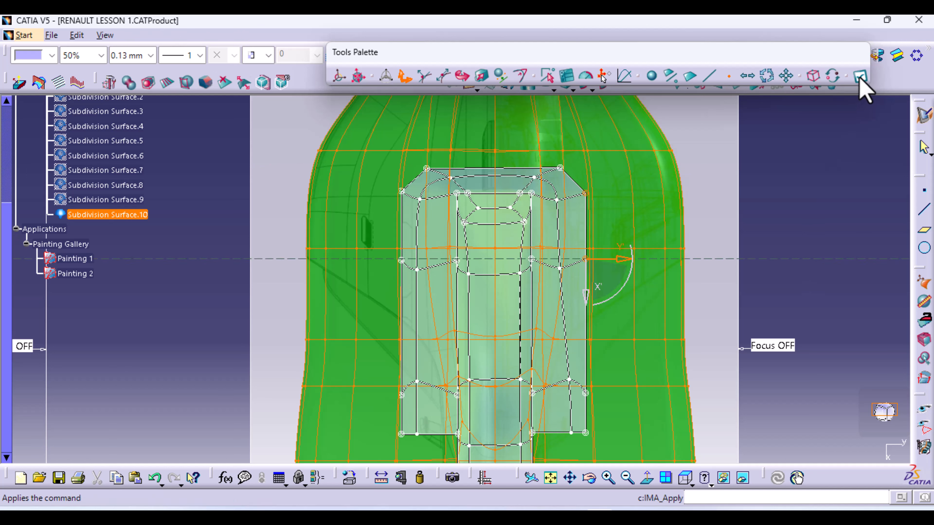
click(860, 76)
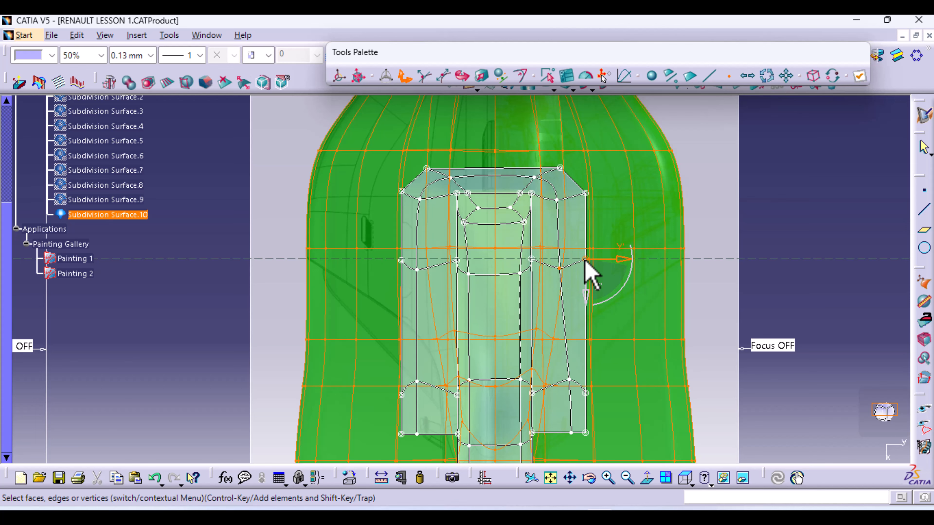
Translate the two rearmost inner-row vertices on the rim's +Y side outward along Y to straighten that row toward the outer edge
click(597, 278)
ctrl+middle_drag(650, 348, 569, 341)
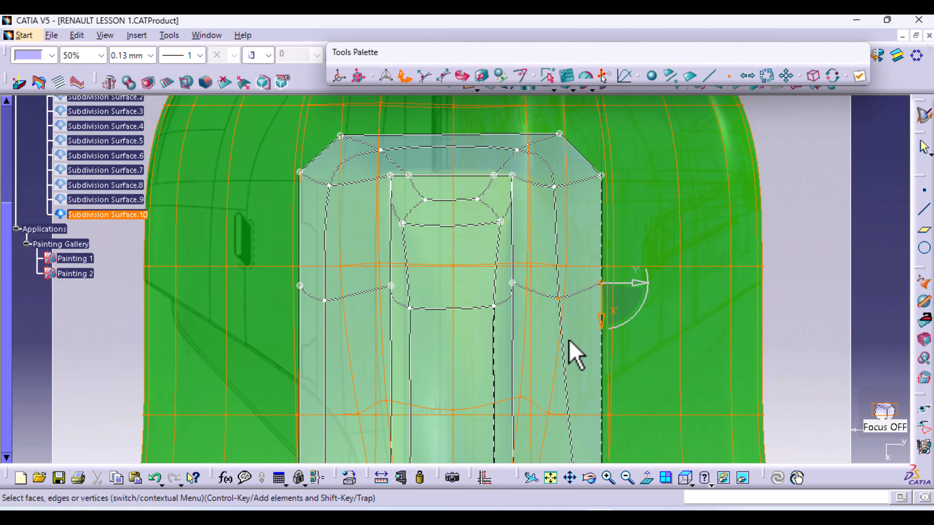
click(554, 186)
drag(589, 193, 633, 194)
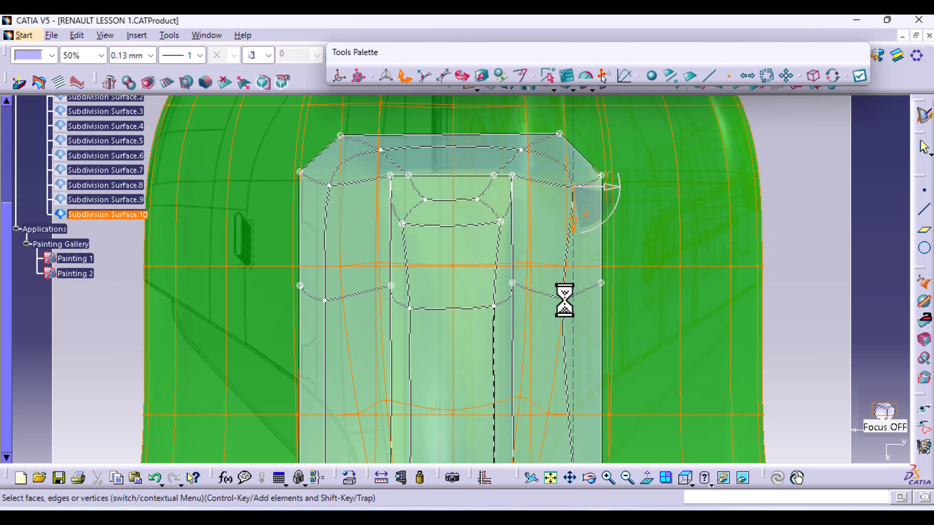
click(564, 299)
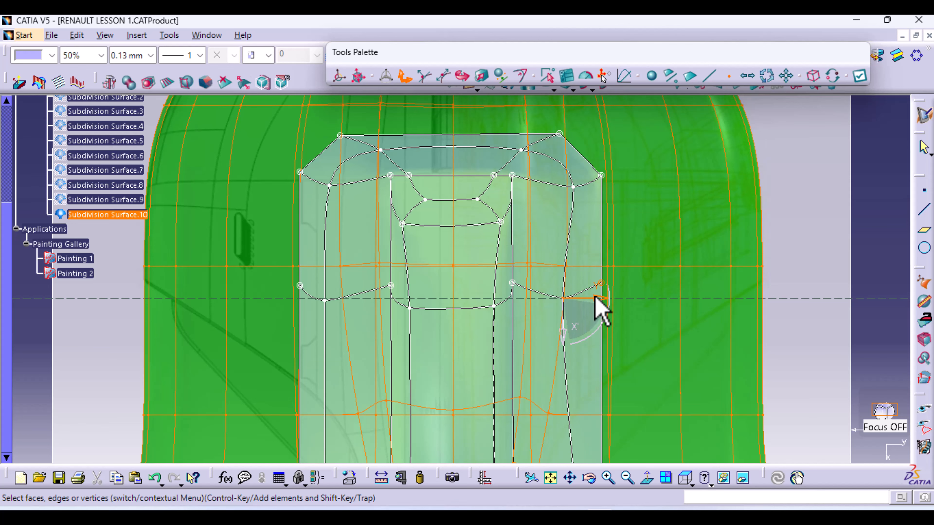
drag(595, 296, 615, 292)
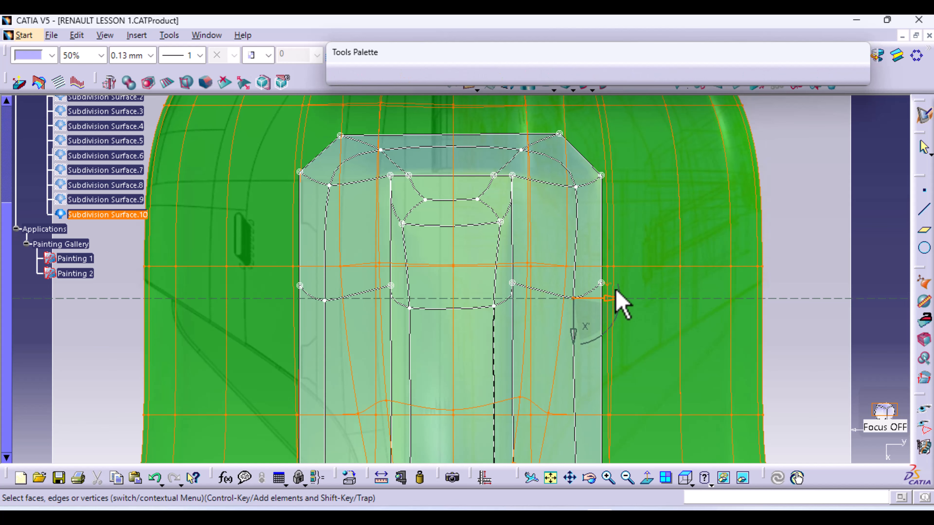
Select the outer and adjacent inner edge rows on both sides of the rim with linear propagation, and convert the selection to vertices
middle_drag(717, 282, 690, 240)
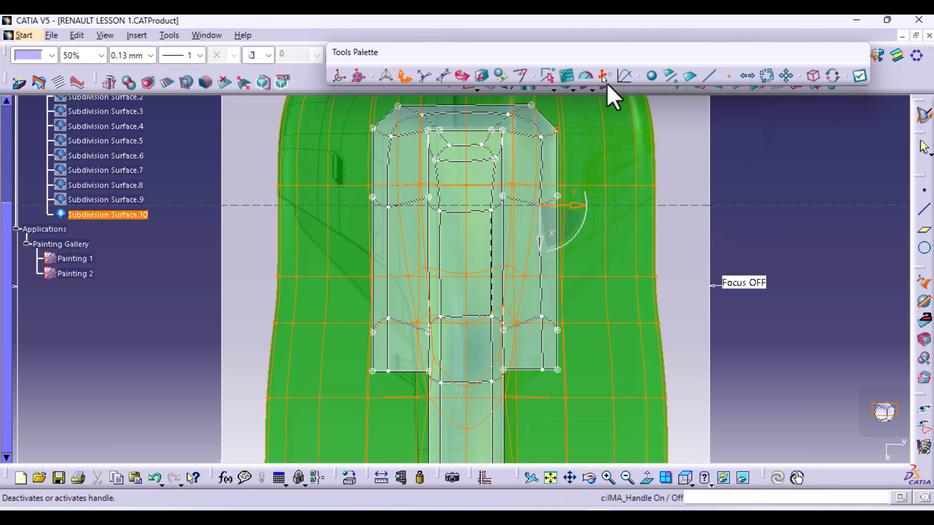
click(710, 79)
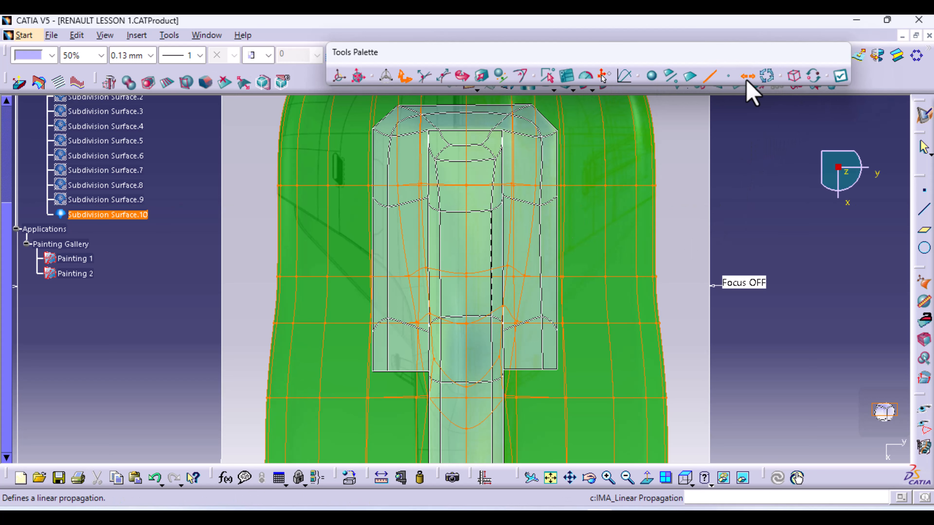
click(374, 355)
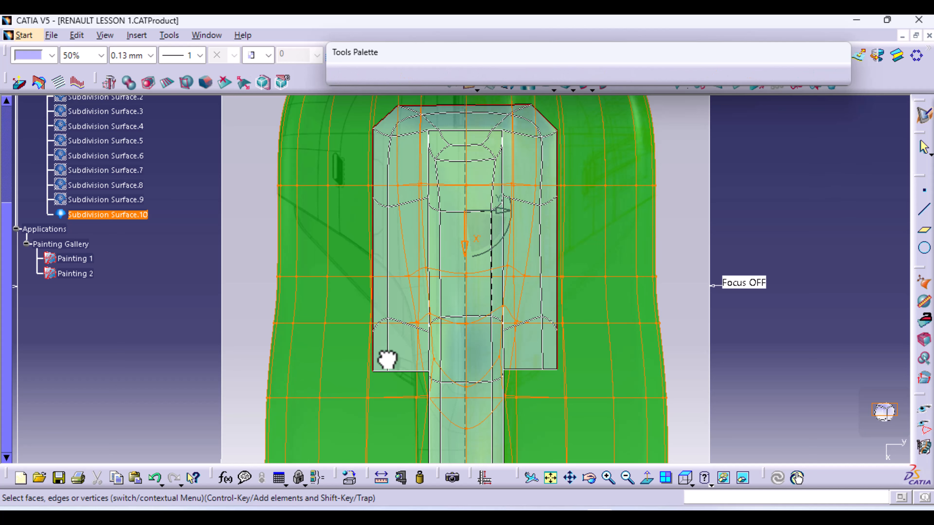
click(387, 358)
click(729, 76)
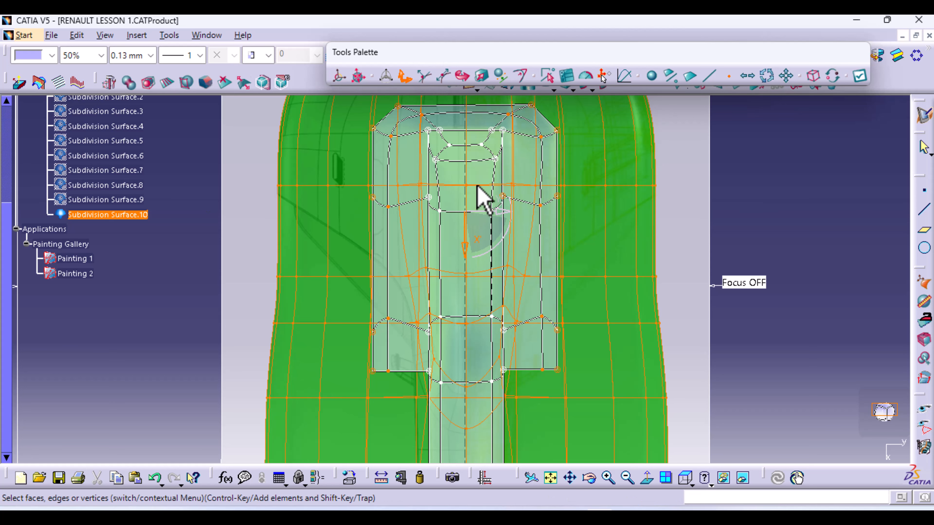
Try to attract the selected rim side vertices to the green main body picked in the view, and undo the attempt
middle_drag(475, 198, 473, 272)
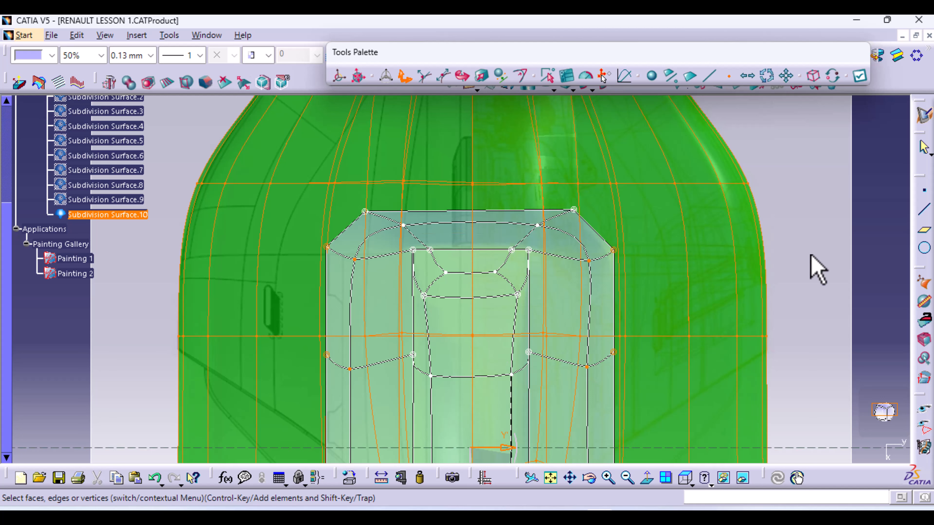
middle_drag(696, 297, 694, 133)
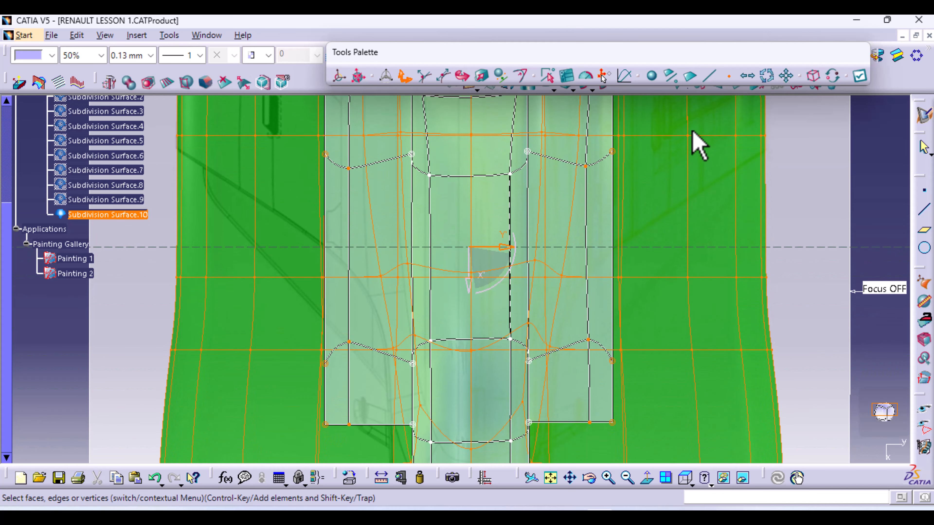
click(500, 76)
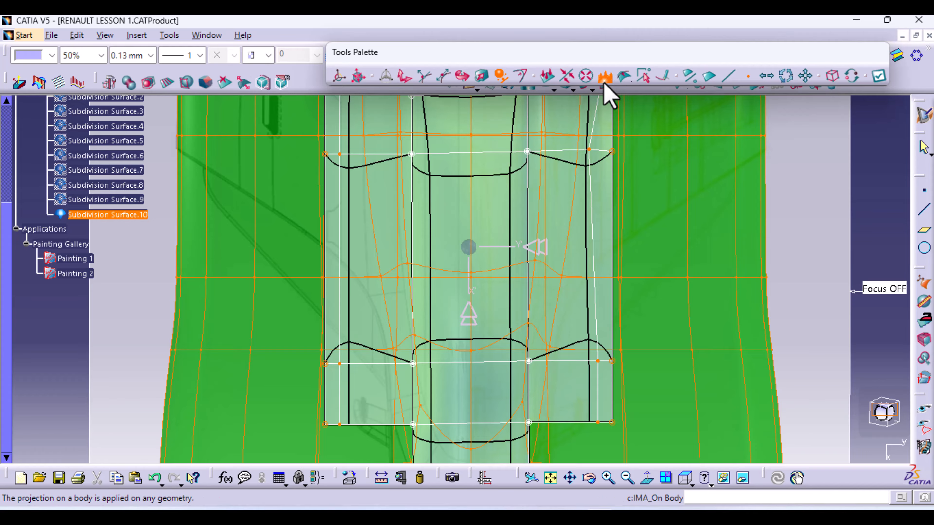
click(647, 232)
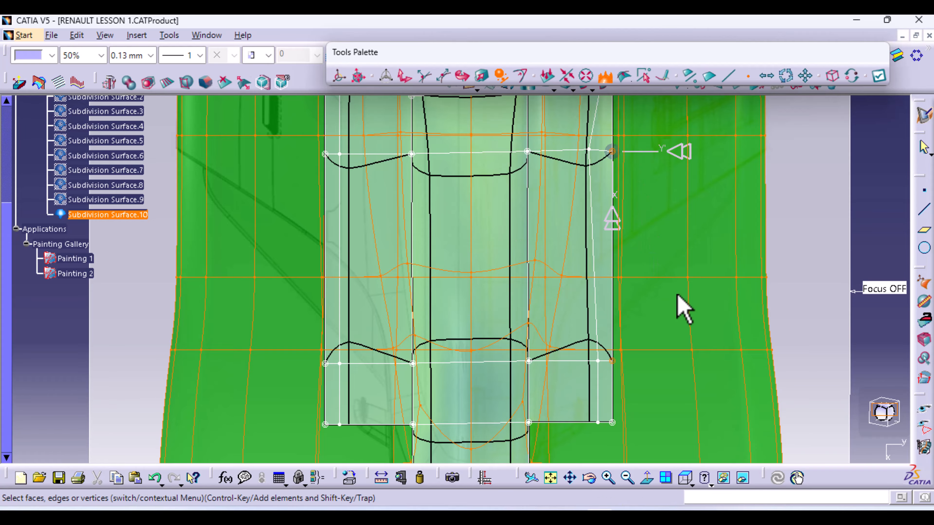
middle_drag(696, 328, 618, 322)
ctrl+middle_drag(623, 253, 626, 315)
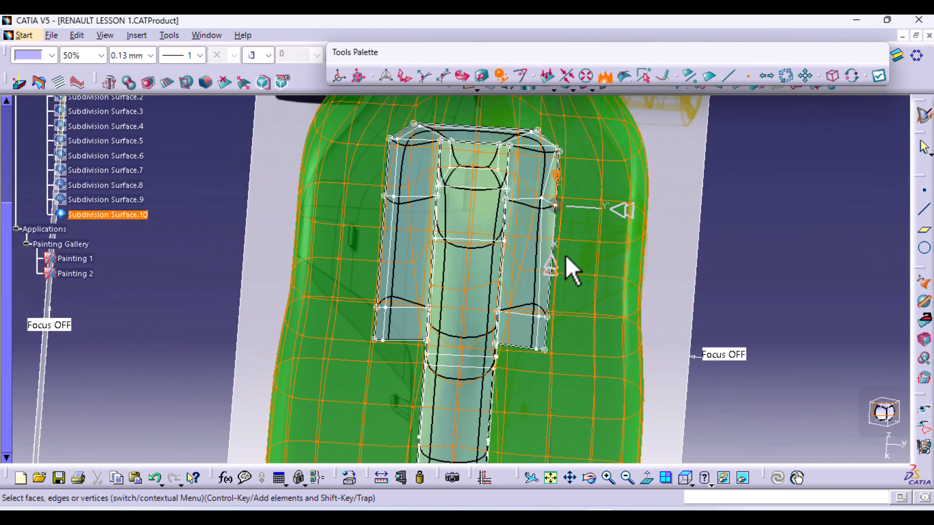
click(404, 77)
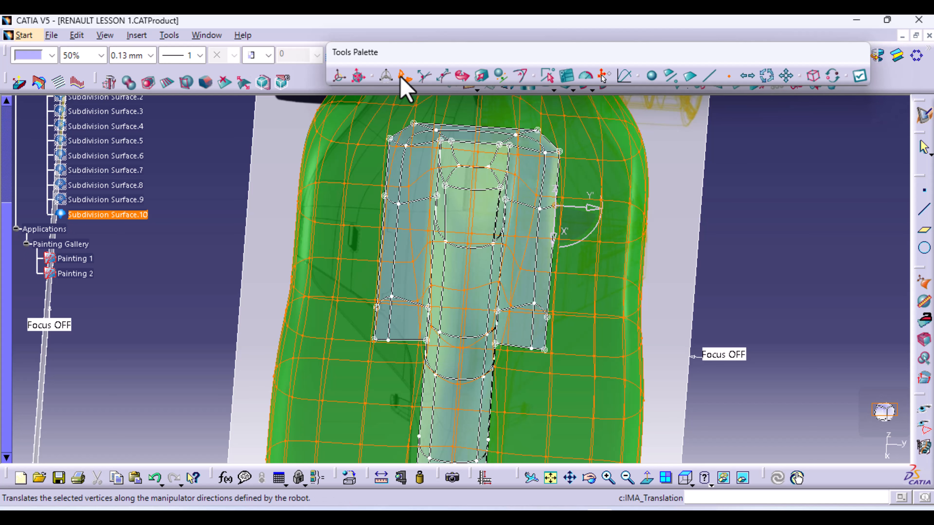
click(151, 478)
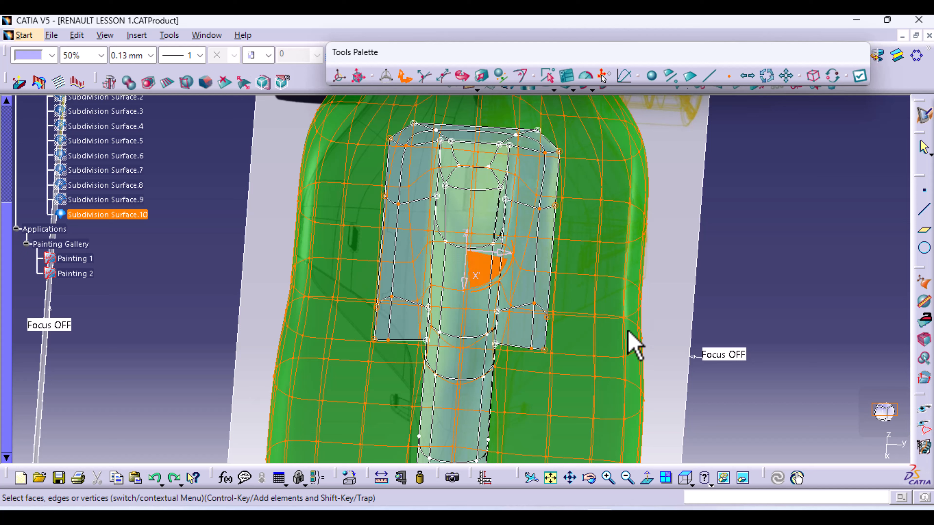
Apply Attraction to the selected rim side vertices with Subdivision Surface.1 as the target, check the result, and return to translation editing
click(499, 76)
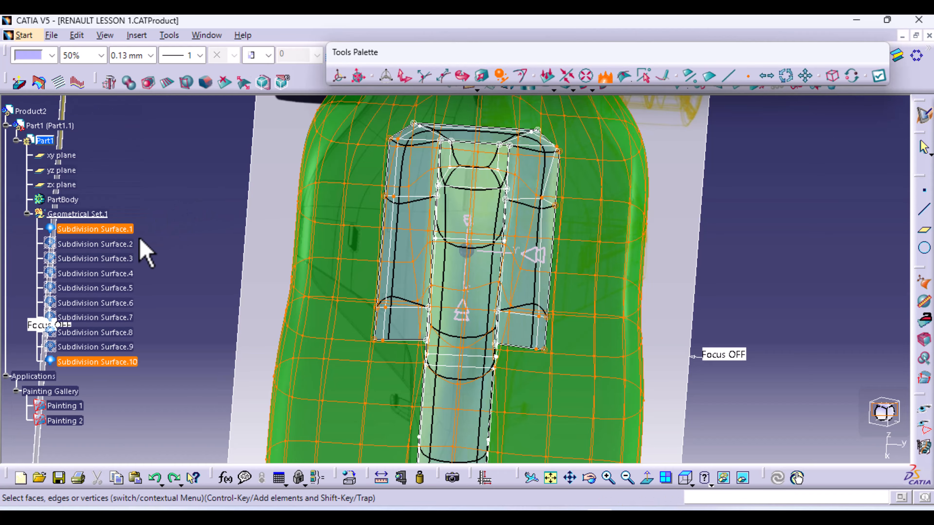
middle_drag(625, 393, 465, 392)
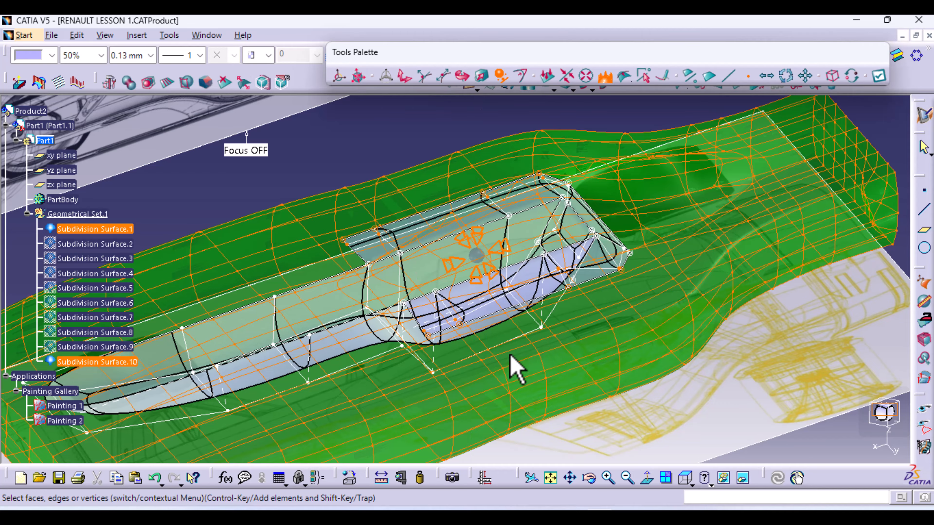
middle_drag(509, 355, 623, 315)
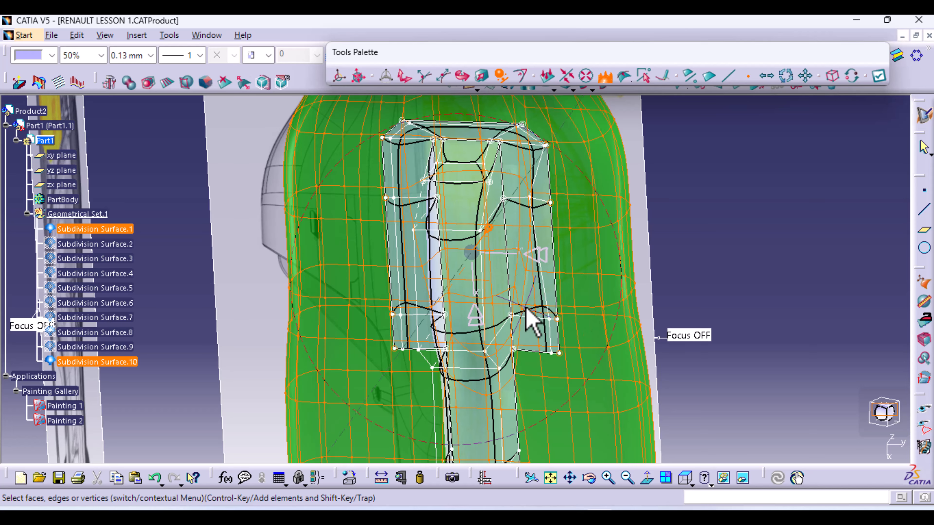
ctrl+middle_drag(526, 309, 581, 217)
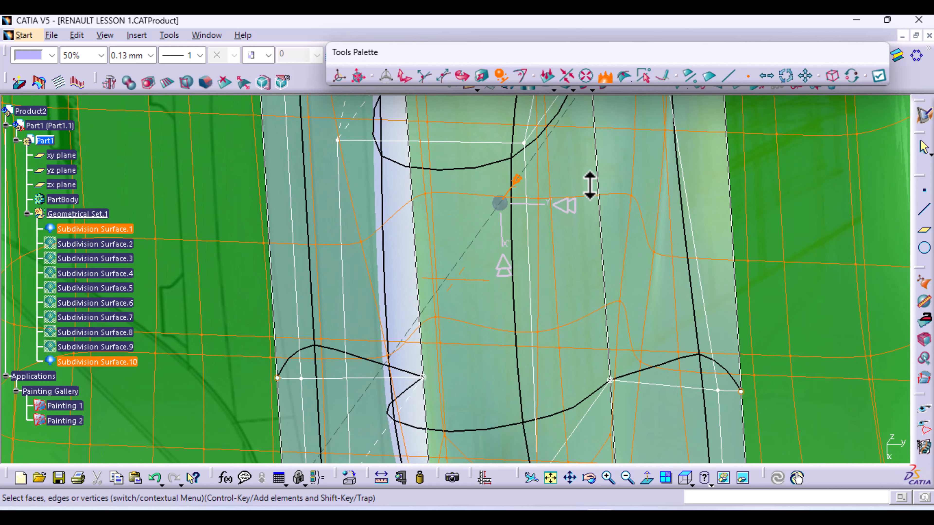
ctrl+middle_drag(592, 221, 574, 162)
middle_drag(551, 300, 702, 281)
middle_drag(513, 384, 446, 322)
click(403, 75)
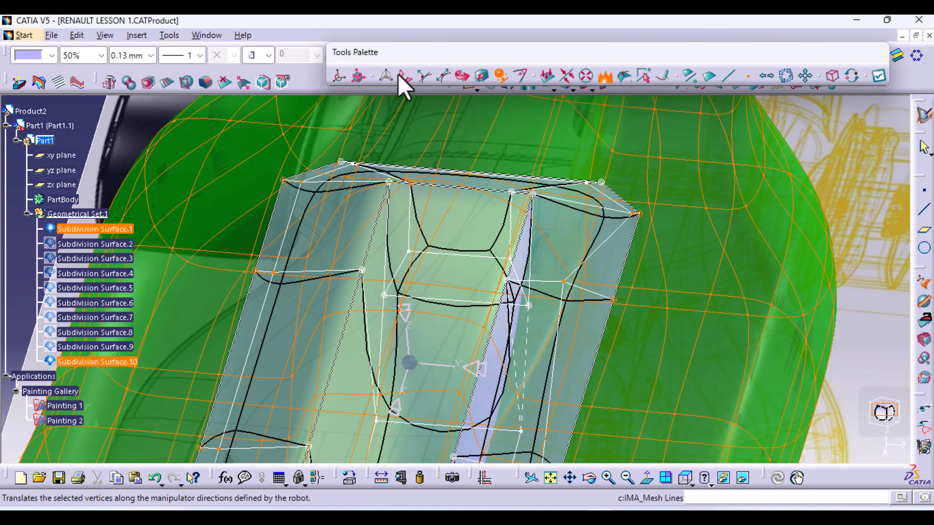
In the top view, translate the second inner-row vertex from the rear on the rim's +Y side outward along Y
middle_drag(435, 313, 432, 362)
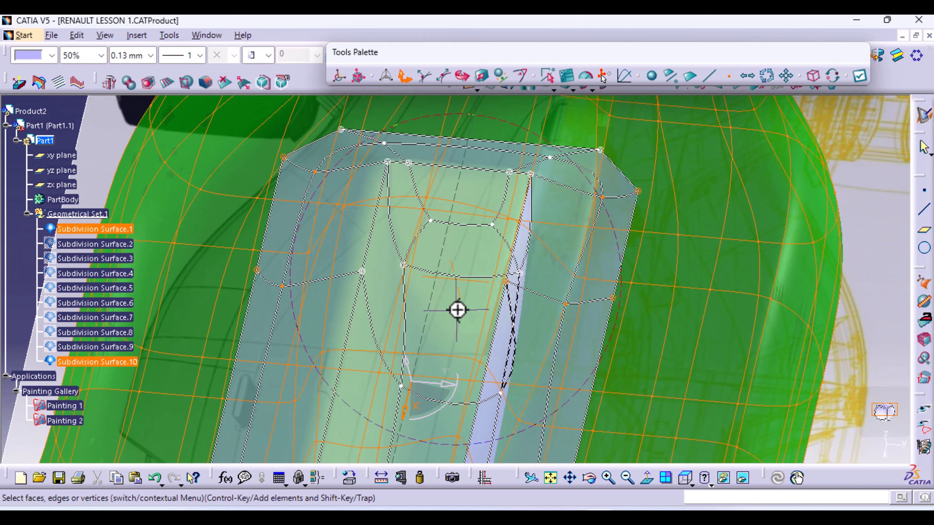
middle_drag(457, 310, 468, 401)
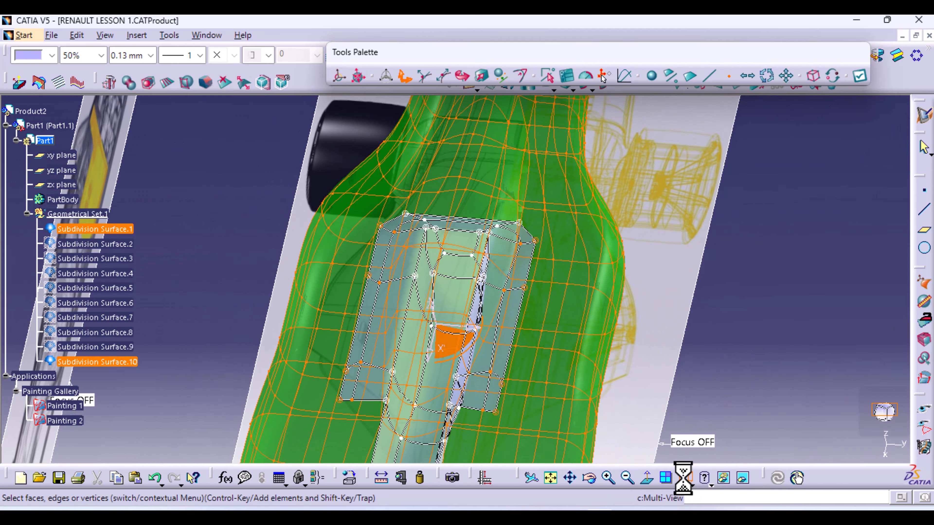
click(685, 480)
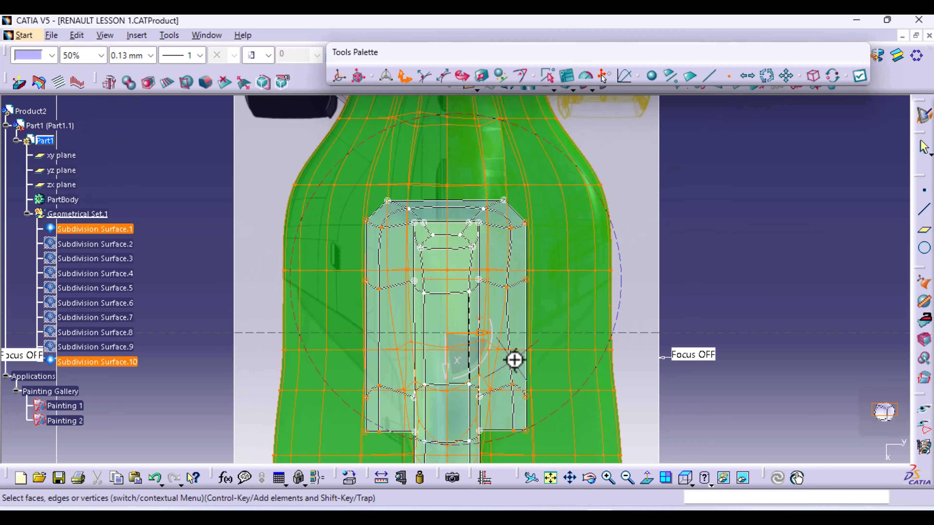
middle_drag(514, 359, 518, 304)
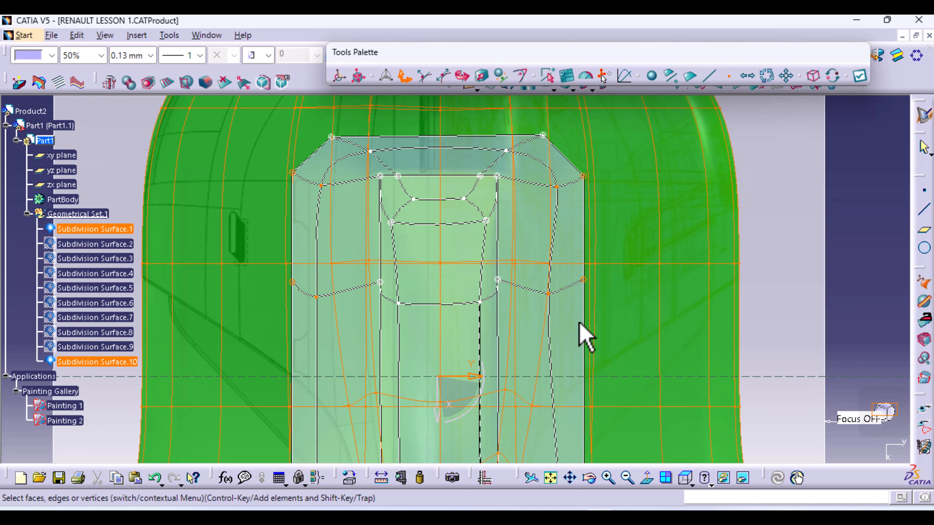
middle_drag(580, 323, 555, 294)
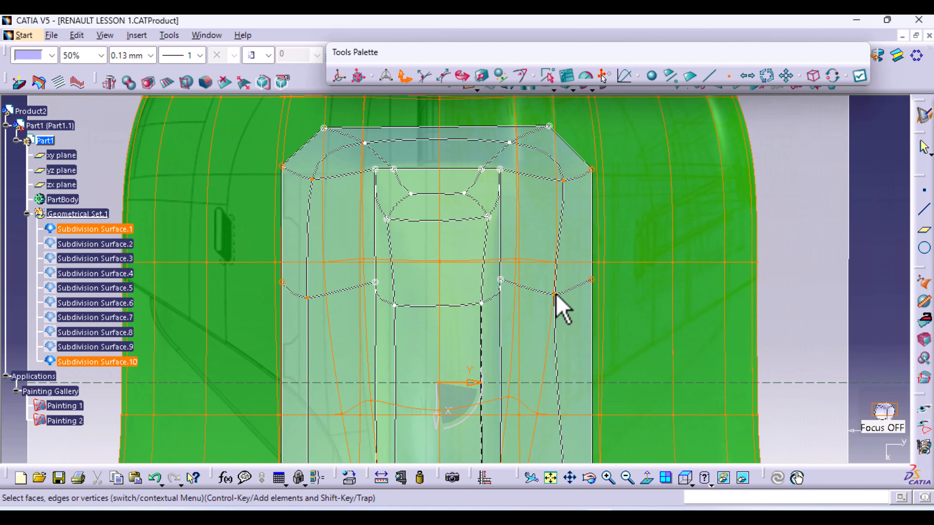
middle_drag(570, 349, 570, 287)
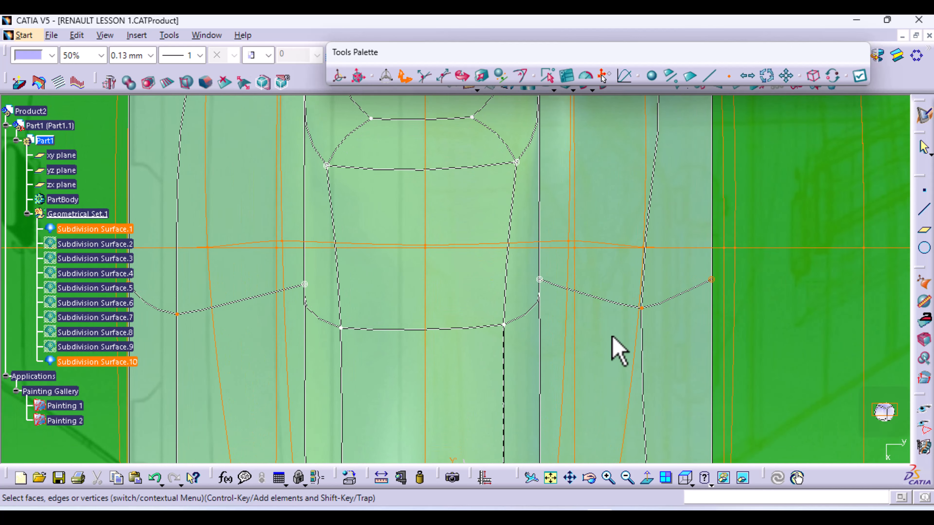
middle_drag(640, 325, 565, 305)
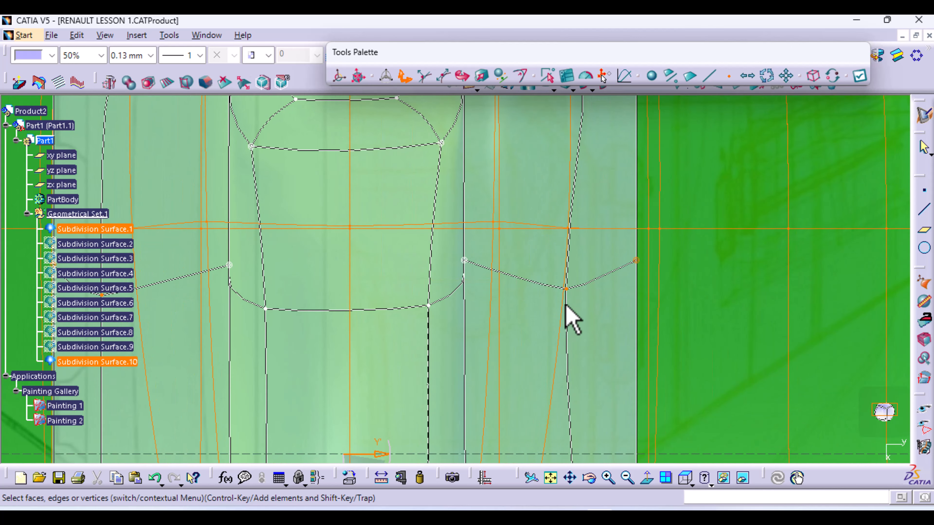
click(566, 289)
drag(596, 289, 622, 280)
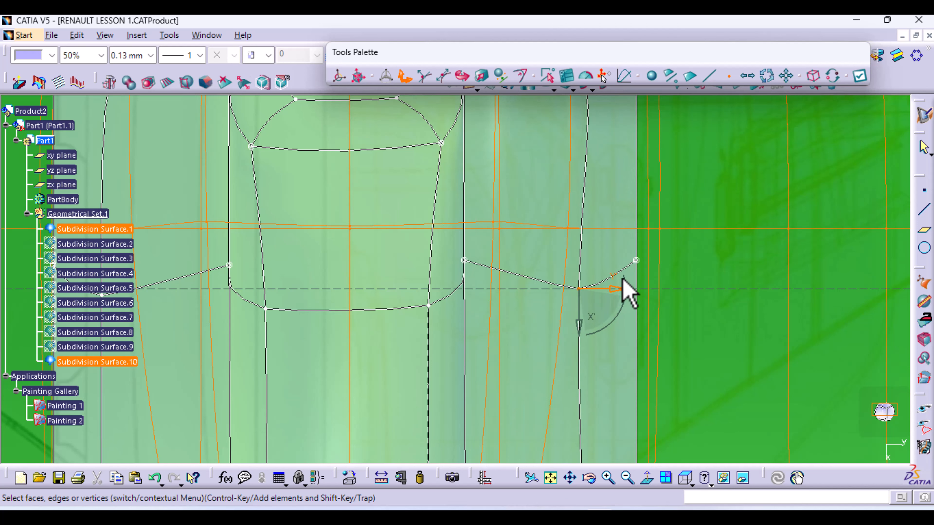
middle_drag(415, 359, 538, 343)
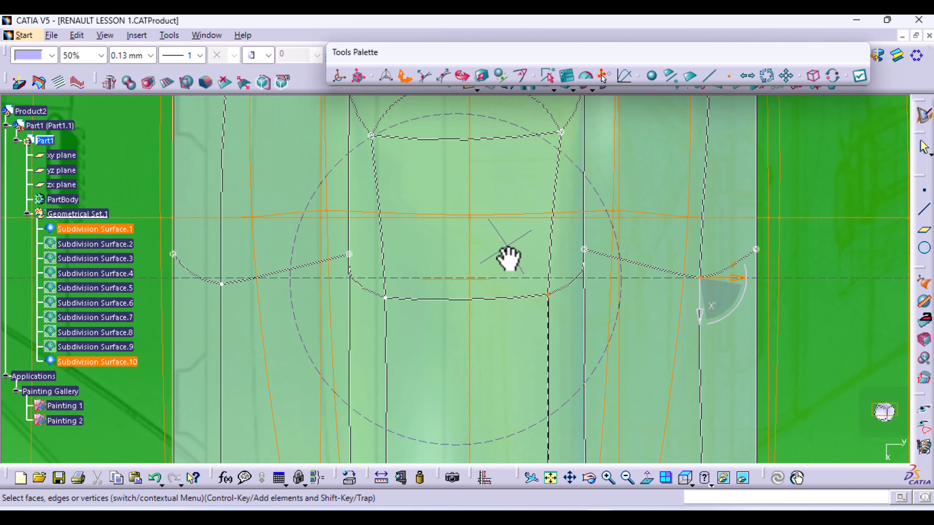
Select the outer and adjacent inner edge rows on both sides of the rim with linear propagation, and convert them to vertices
middle_drag(508, 259, 493, 342)
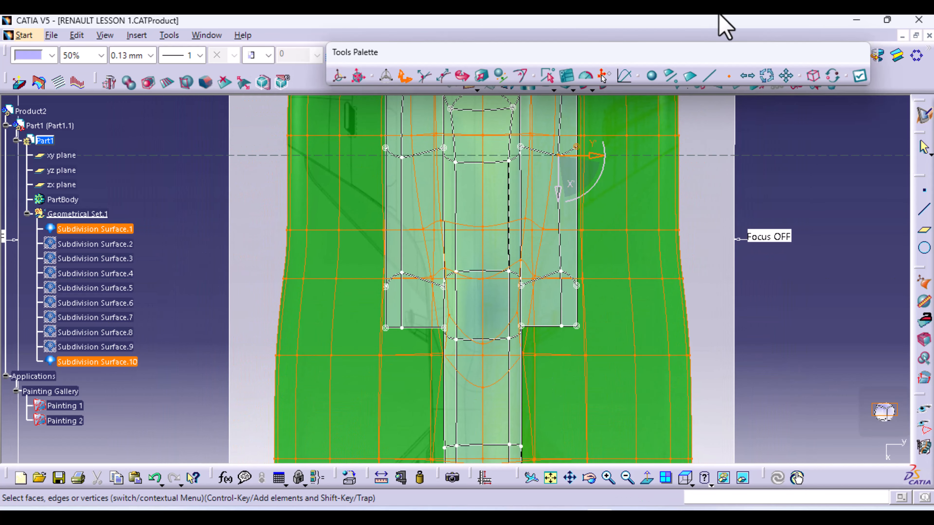
click(710, 78)
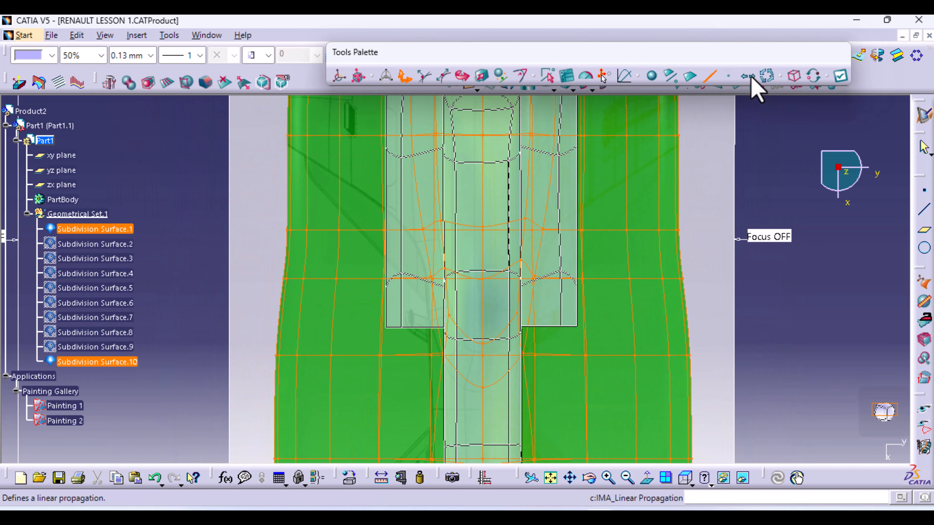
click(750, 77)
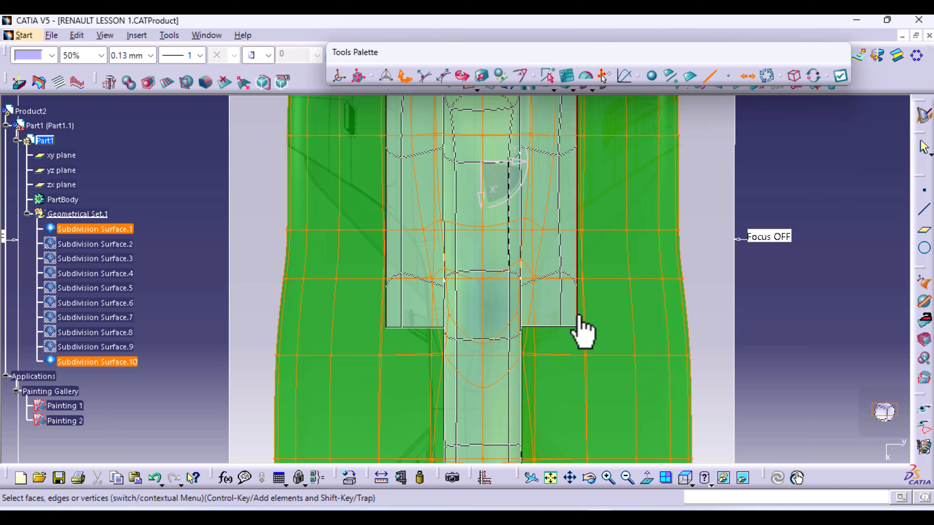
click(560, 324)
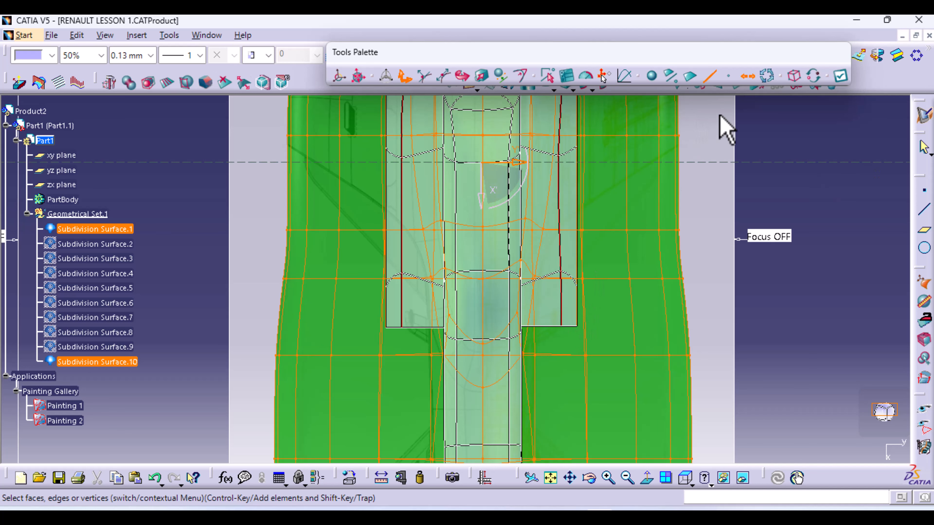
click(729, 77)
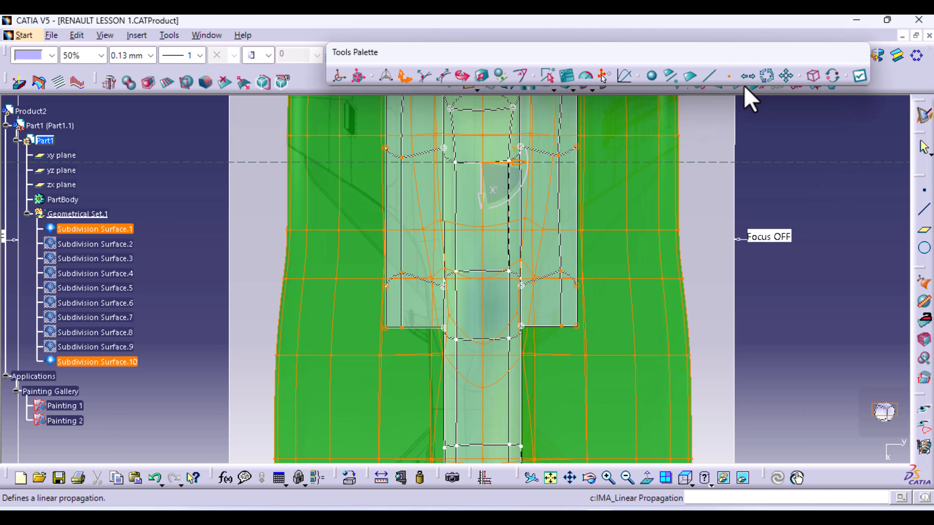
Remove the rear corner vertices from the selection, attract the remaining rim side vertices to Subdivision Surface.1, and accept the edit
middle_drag(620, 354, 603, 357)
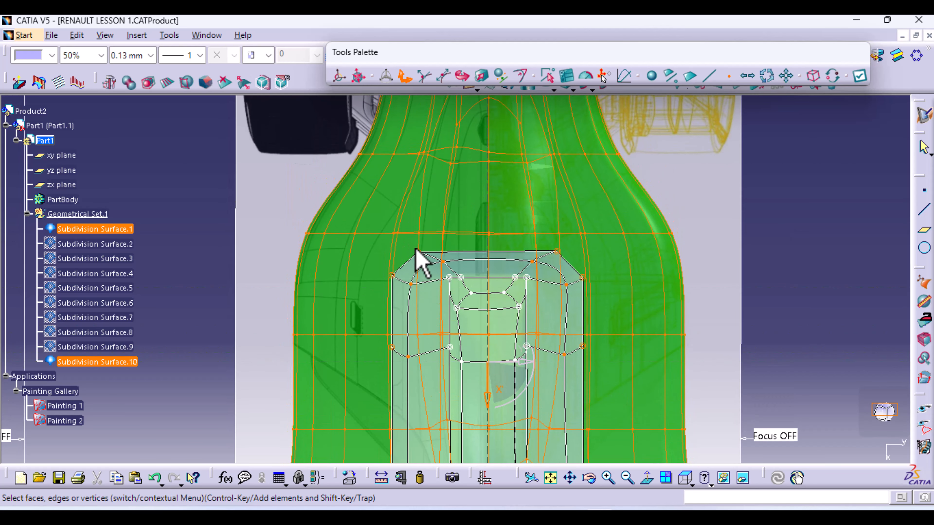
shift+drag(406, 232, 419, 258)
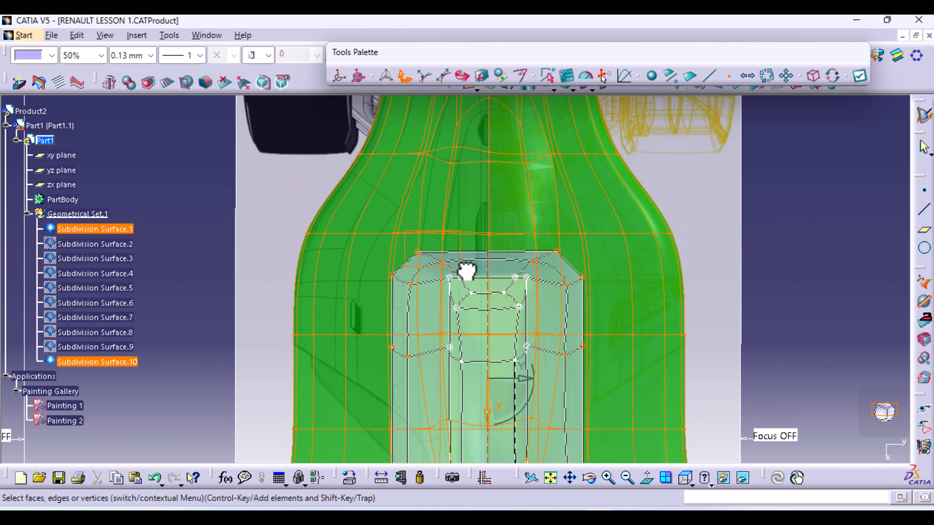
ctrl+shift+drag(575, 273, 573, 273)
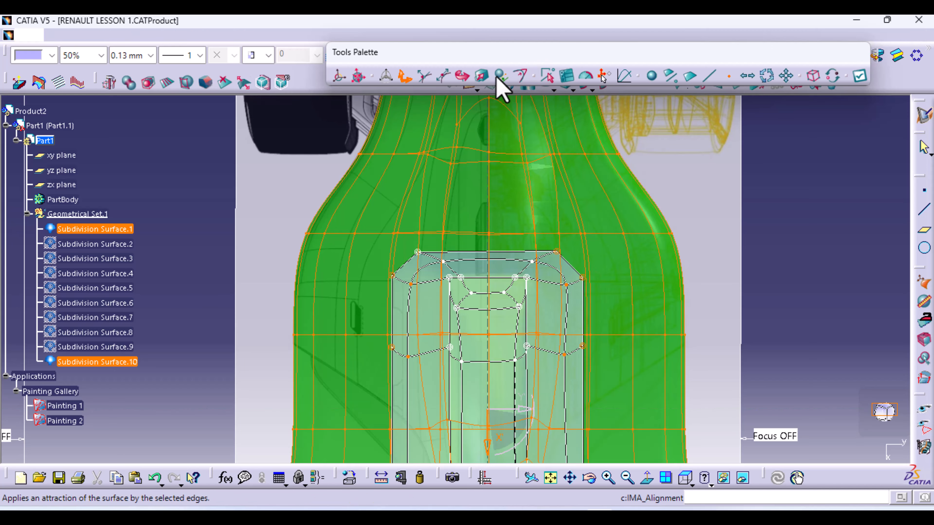
click(551, 76)
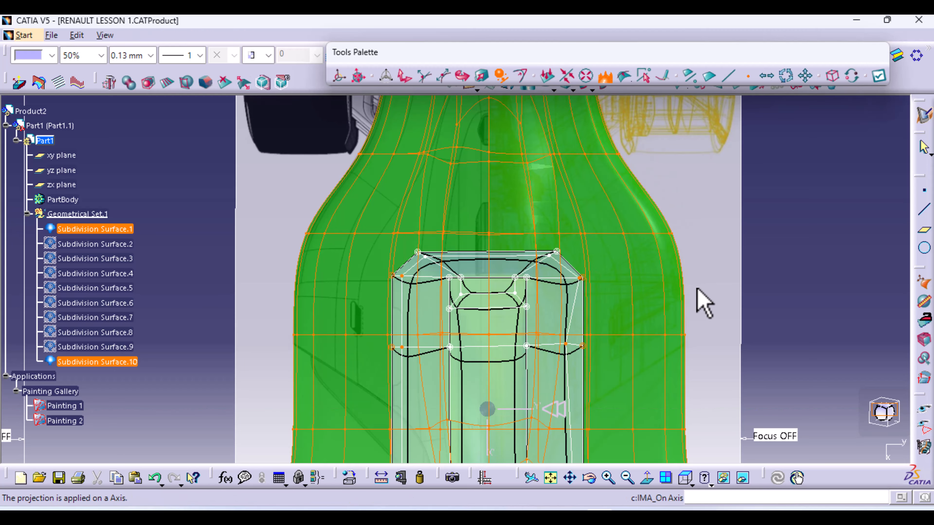
middle_drag(704, 304, 541, 304)
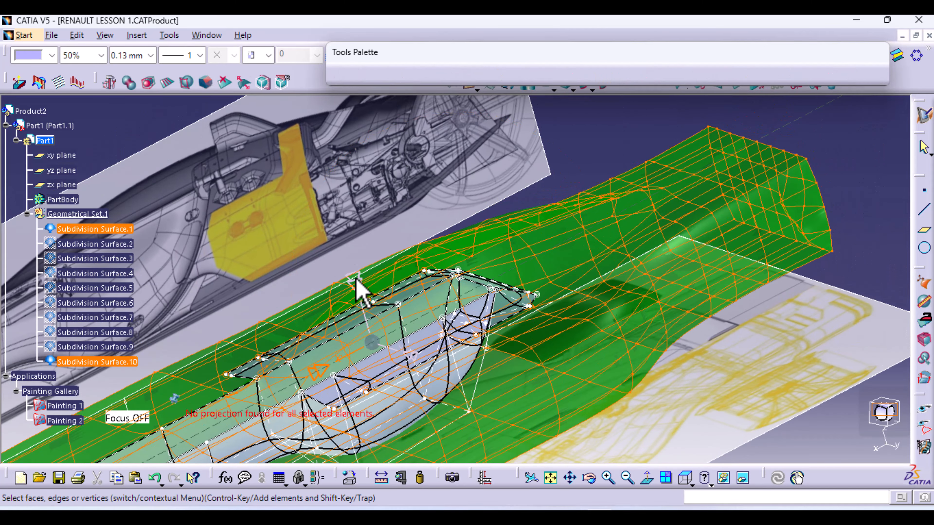
middle_drag(298, 334, 441, 405)
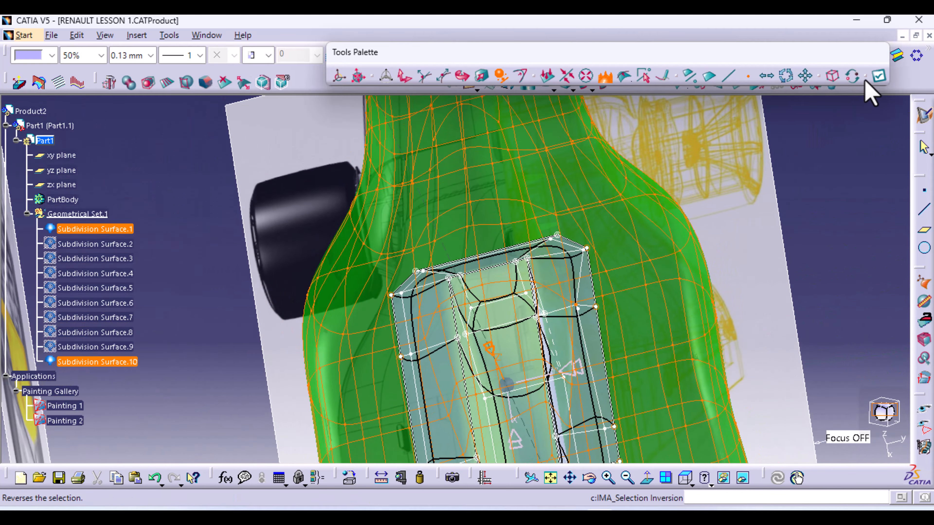
click(879, 77)
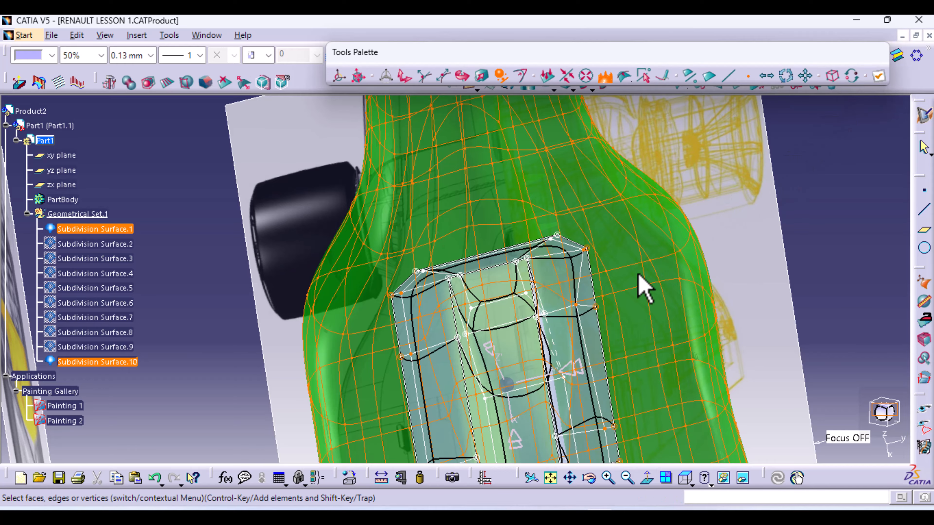
Examine how the cockpit tub and its rim fit the green main body from above and in perspective, including the nose end
middle_drag(492, 369, 523, 139)
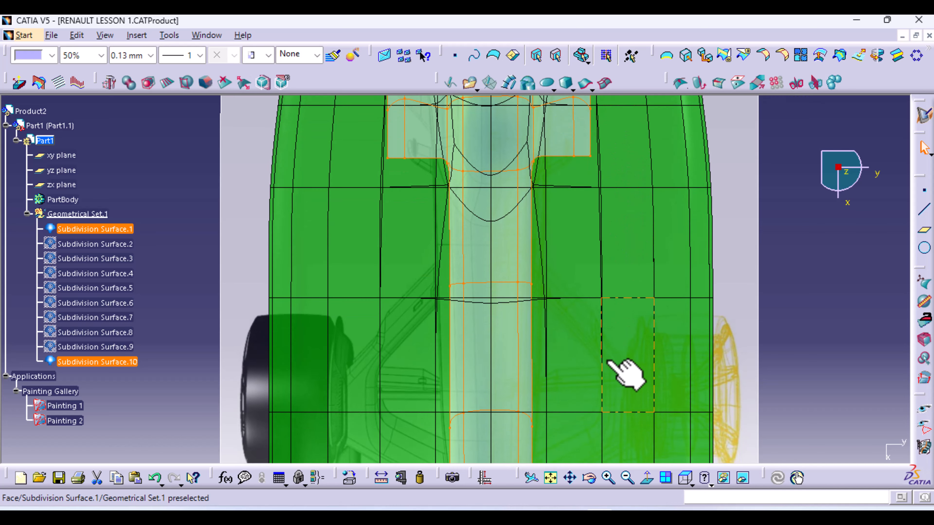
middle_drag(625, 371, 605, 155)
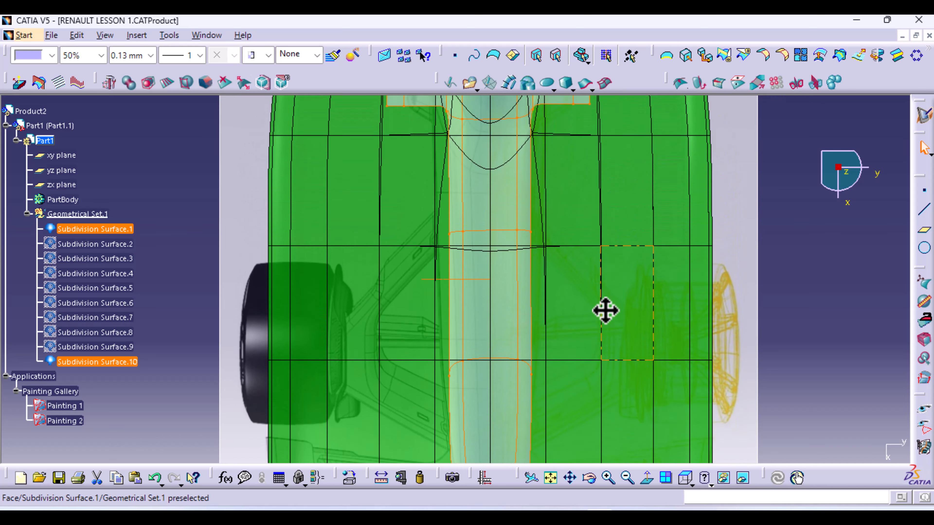
mouse_move(605, 310)
middle_down()
mouse_move(604, 372)
mouse_move(599, 329)
middle_up()
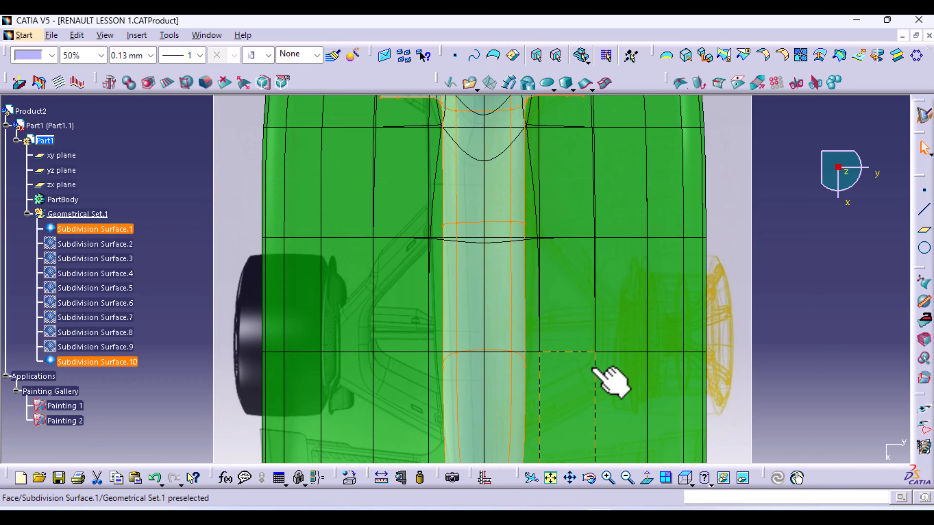
middle_drag(610, 383, 561, 212)
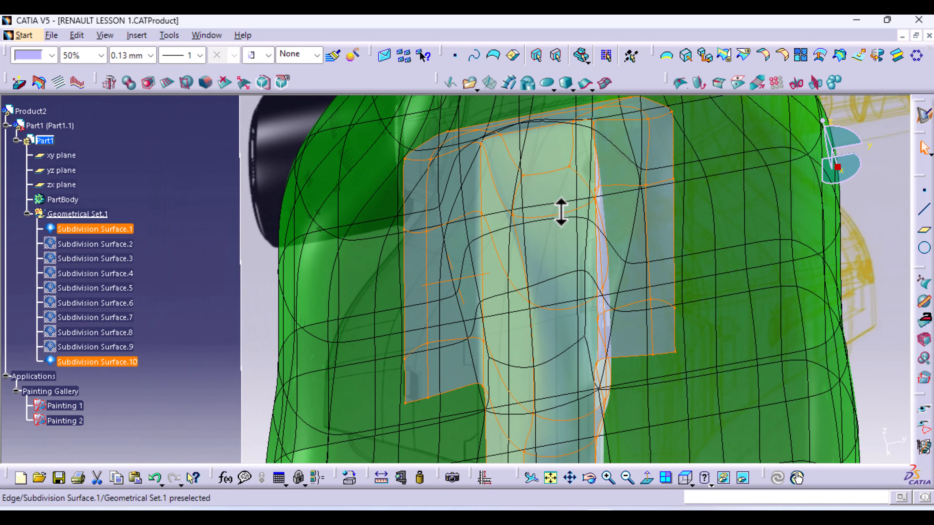
middle_drag(638, 370, 539, 314)
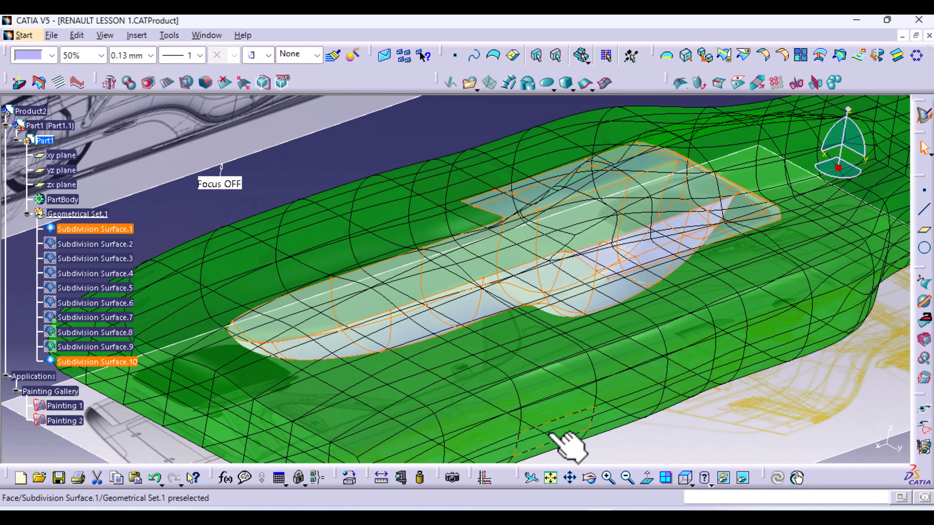
click(684, 479)
middle_drag(592, 214, 582, 112)
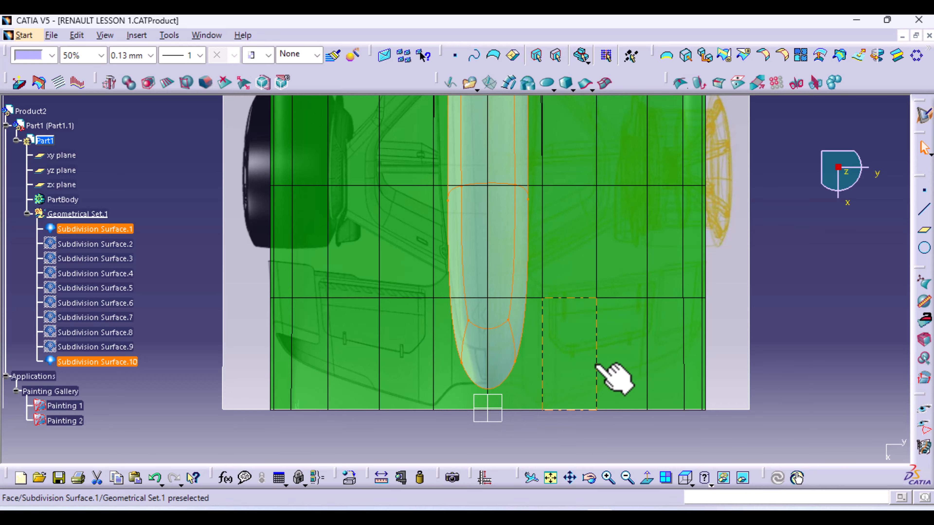
middle_drag(615, 375, 316, 106)
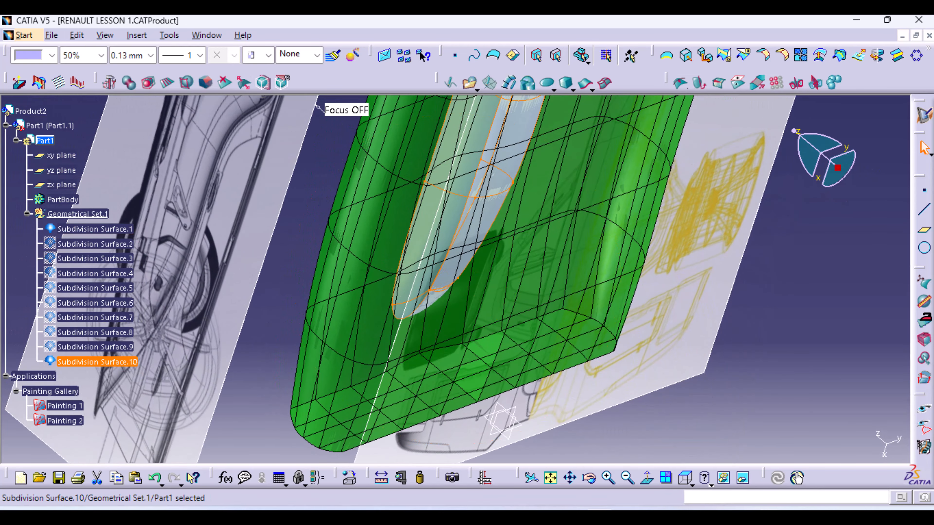
In the side view, open Subdivision Surface.10 for vertex translation and hide the green main body, Subdivision Surface.1
click(700, 483)
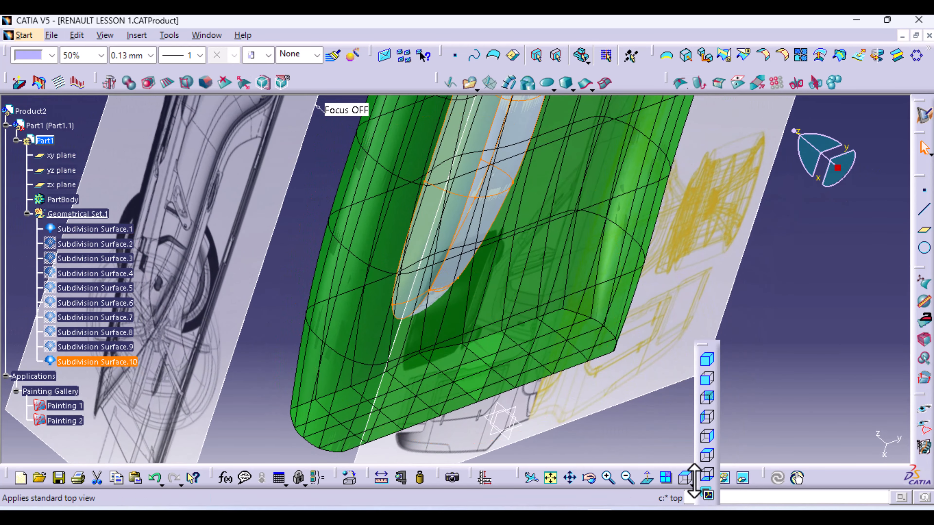
click(706, 435)
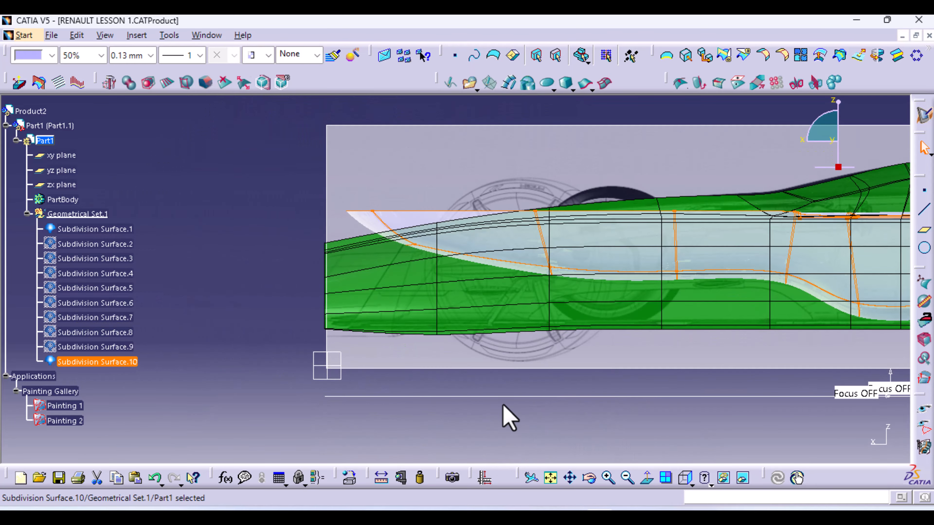
ctrl+middle_drag(426, 337, 459, 379)
double_click(363, 257)
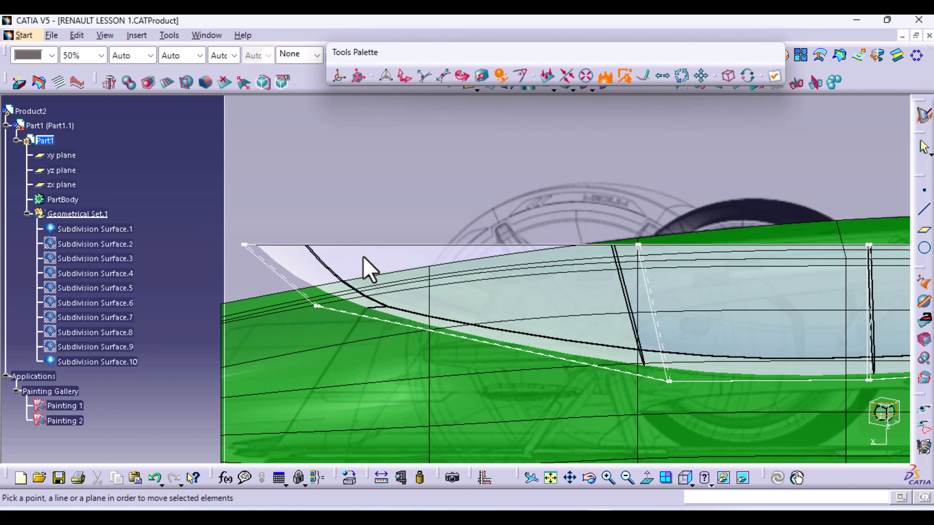
click(405, 76)
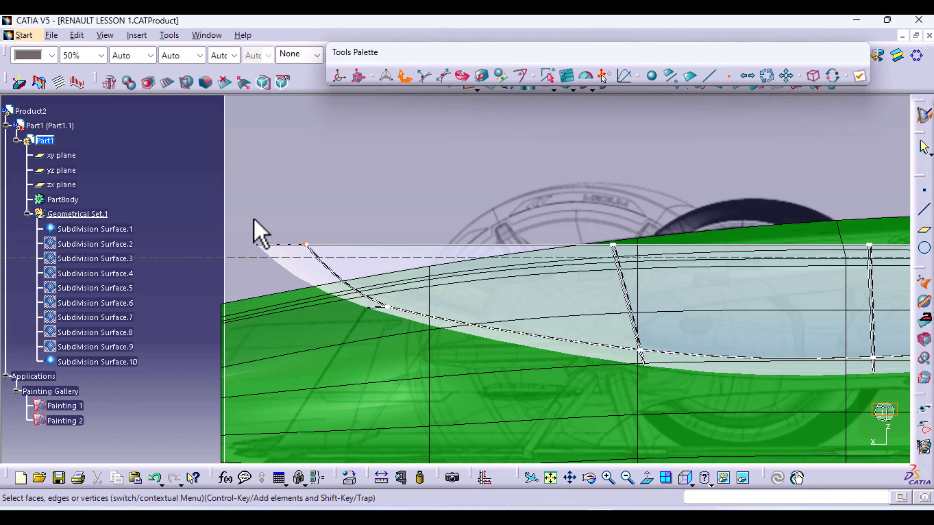
mouse_move(535, 251)
middle_down()
mouse_move(529, 278)
mouse_move(514, 281)
middle_up()
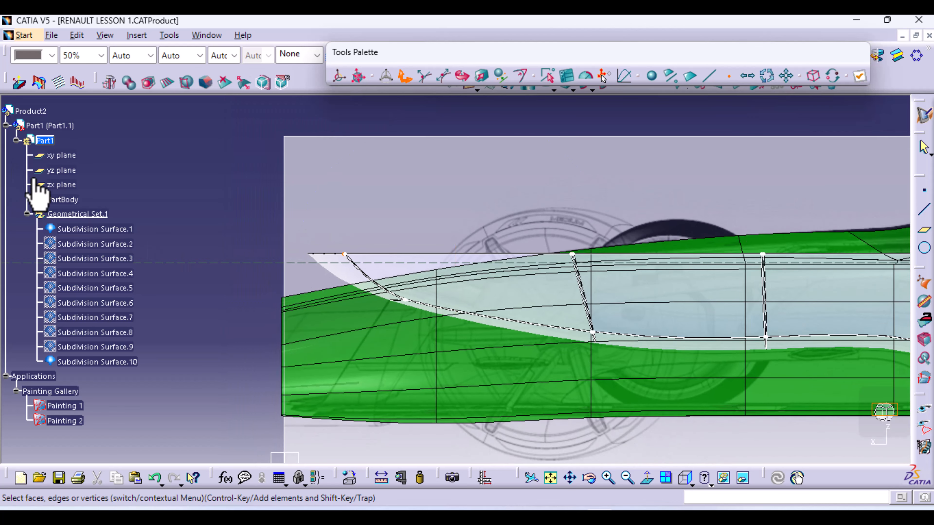
right_click(100, 239)
click(173, 92)
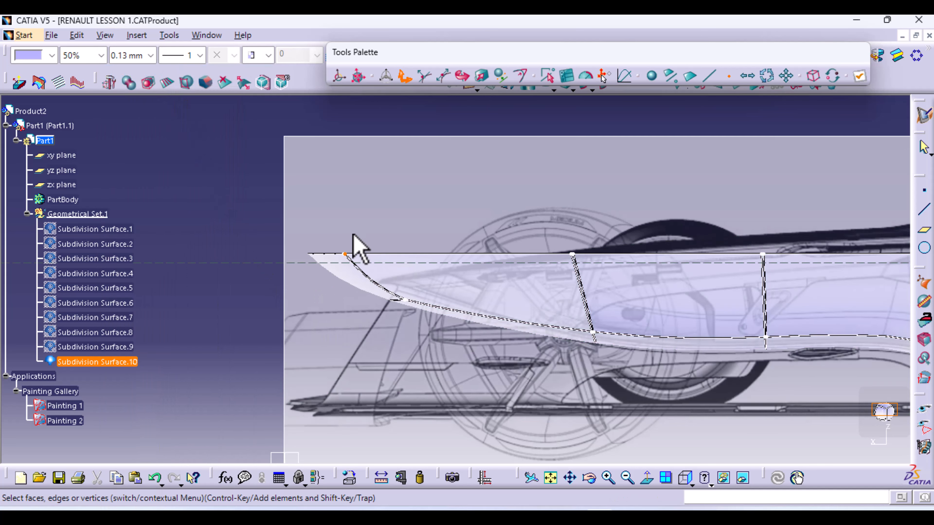
Translate the tub's upper and lower nose vertices rearward along X, and move only the upper ones back forward along X
click(437, 335)
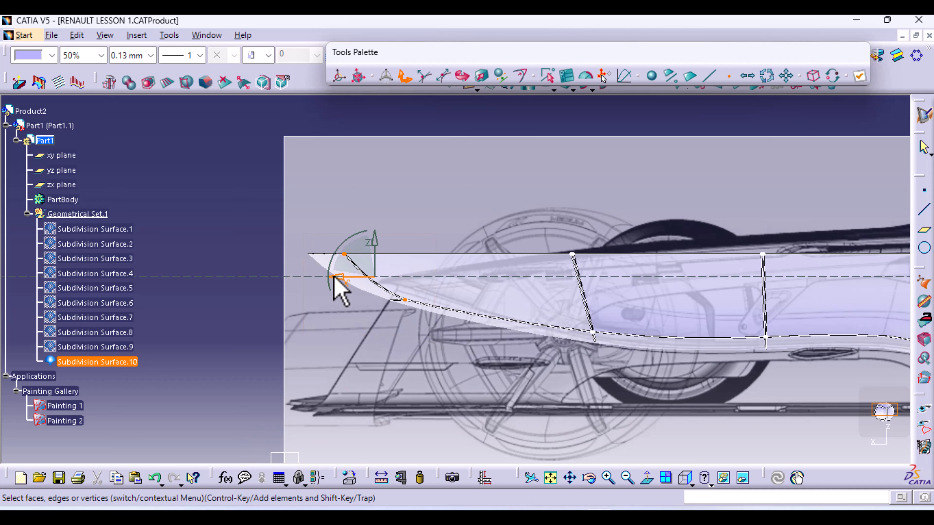
drag(334, 277, 404, 275)
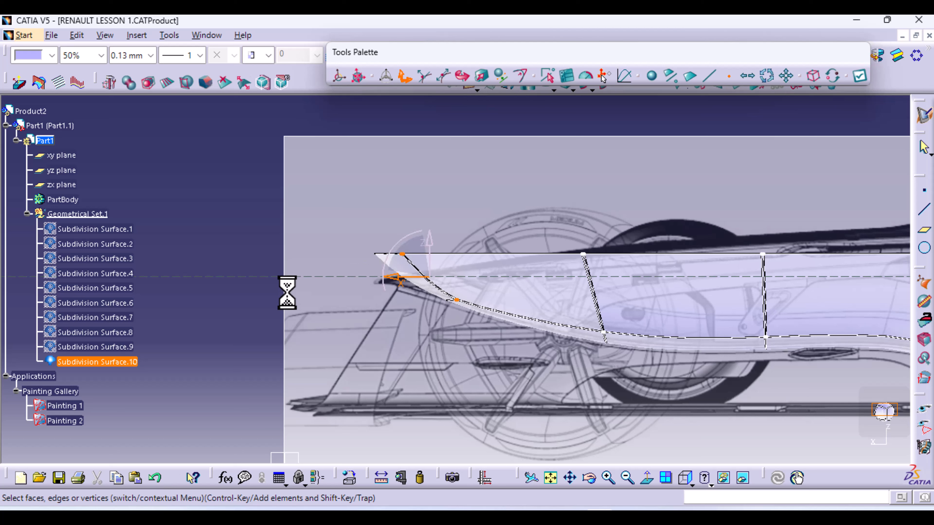
click(349, 230)
ctrl+middle_drag(379, 329, 372, 288)
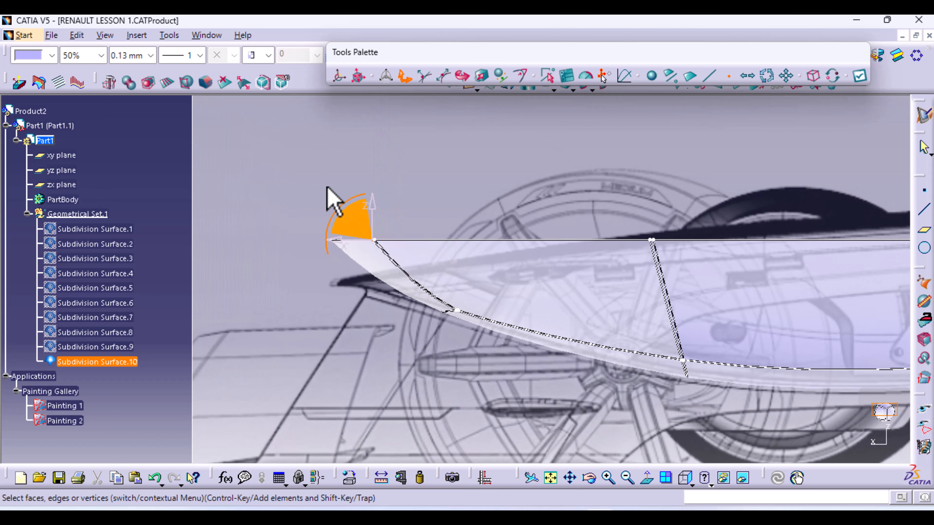
drag(407, 256, 407, 256)
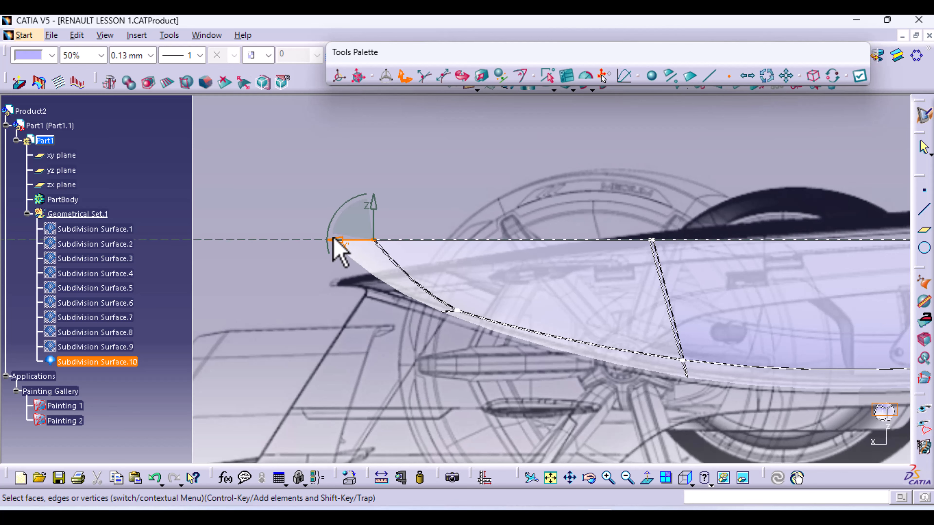
drag(333, 239, 305, 243)
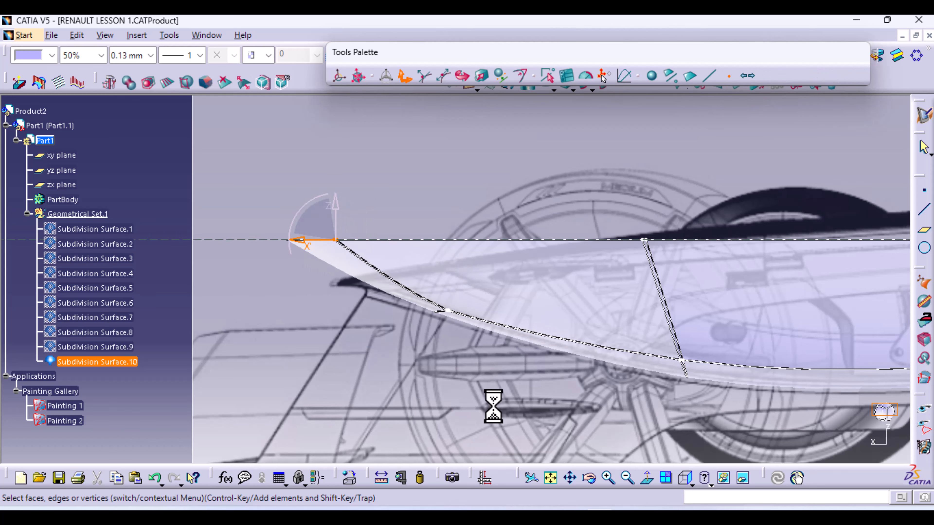
Check the reshaped tub against the side blueprint, finish editing Subdivision Surface.10, and view it in perspective with the blueprints
middle_drag(494, 407, 331, 407)
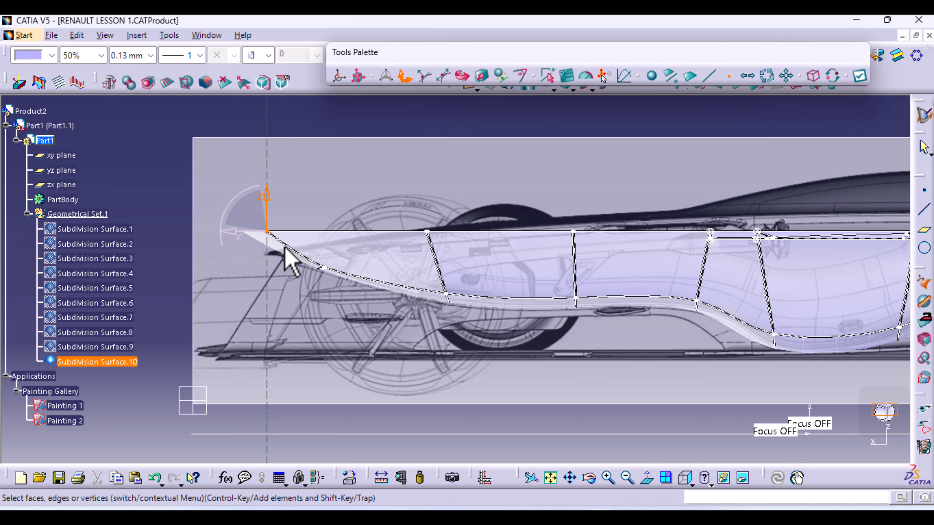
middle_drag(591, 372, 460, 352)
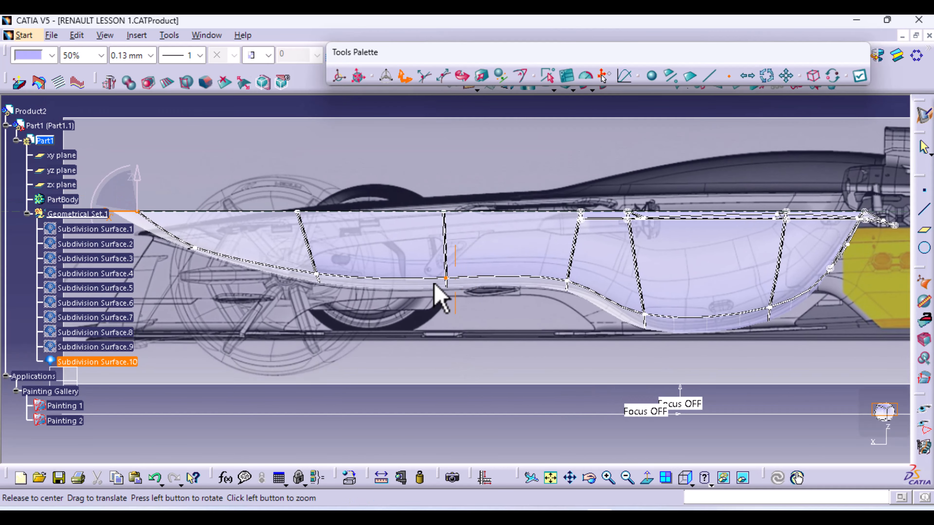
middle_drag(434, 284, 479, 398)
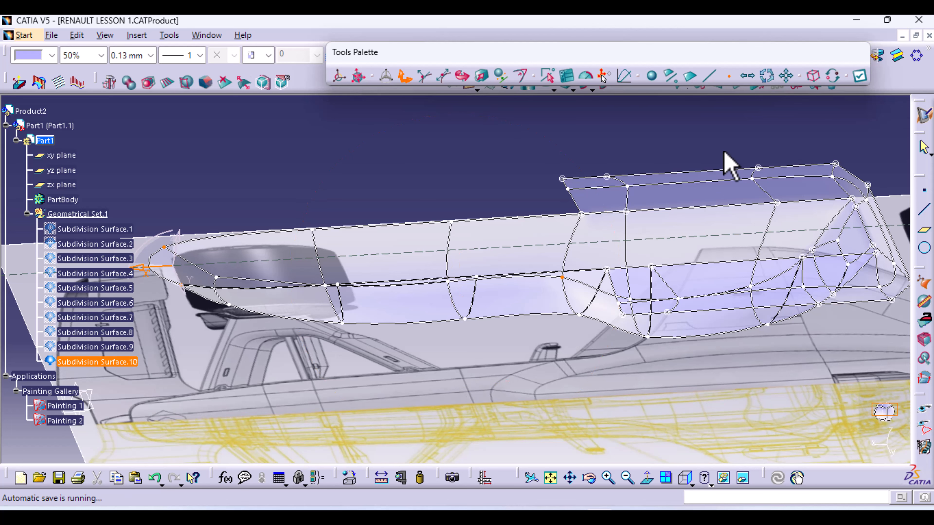
click(860, 77)
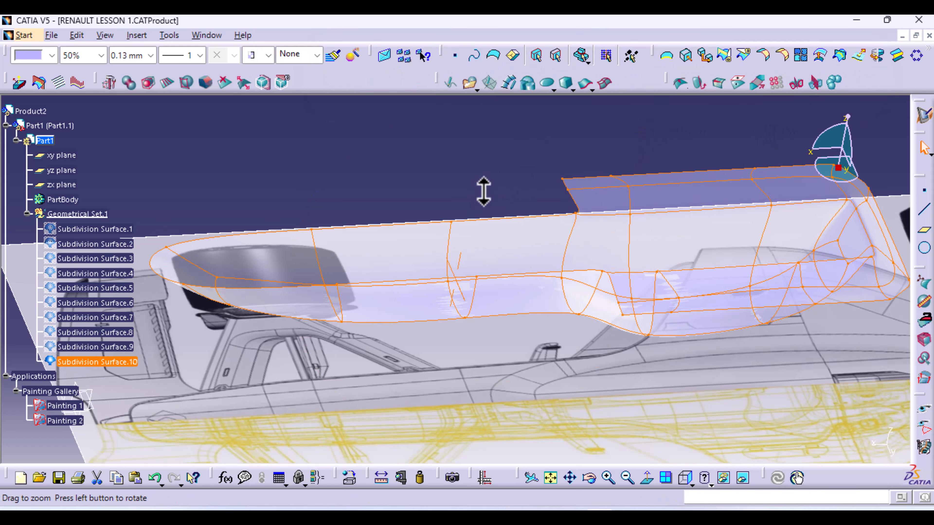
middle_drag(483, 192, 417, 152)
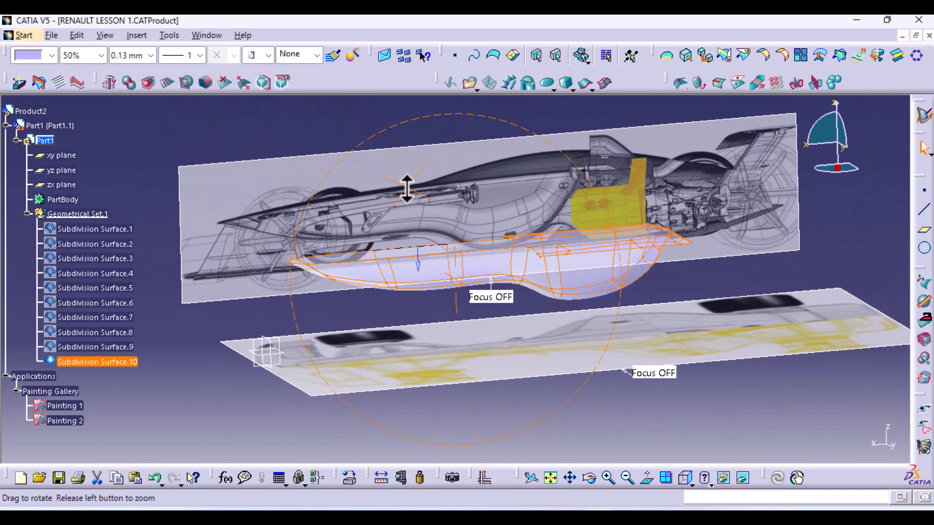
In the side view, hide the cockpit tub, Subdivision Surface.10, so only the blueprints are displayed
click(685, 479)
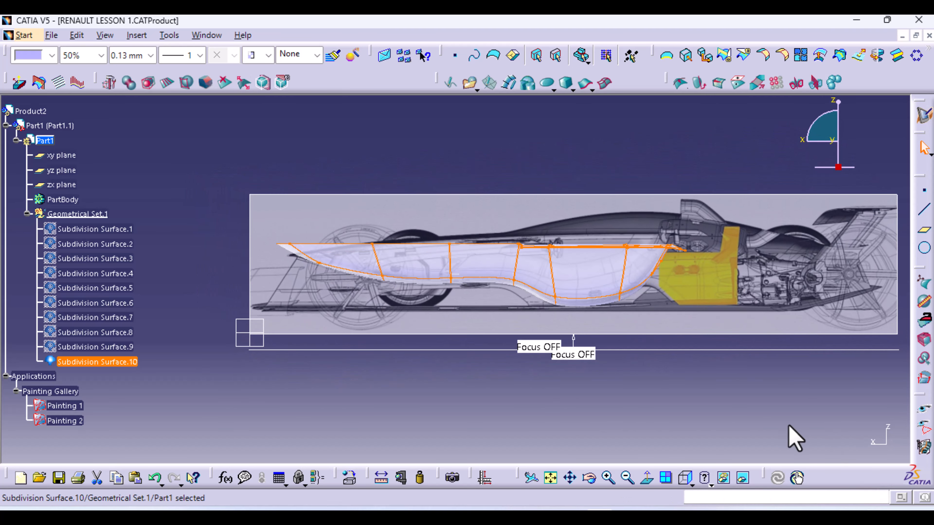
middle_drag(650, 267, 555, 240)
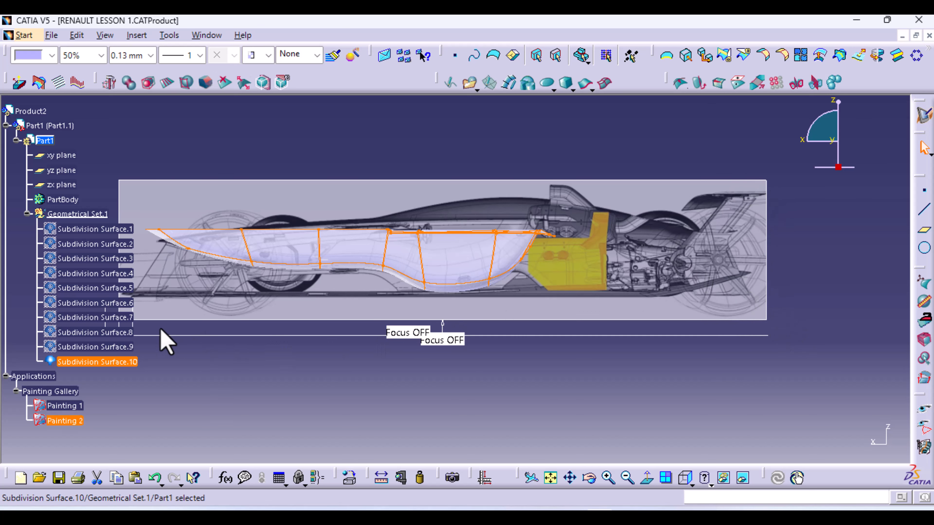
middle_drag(245, 320, 348, 343)
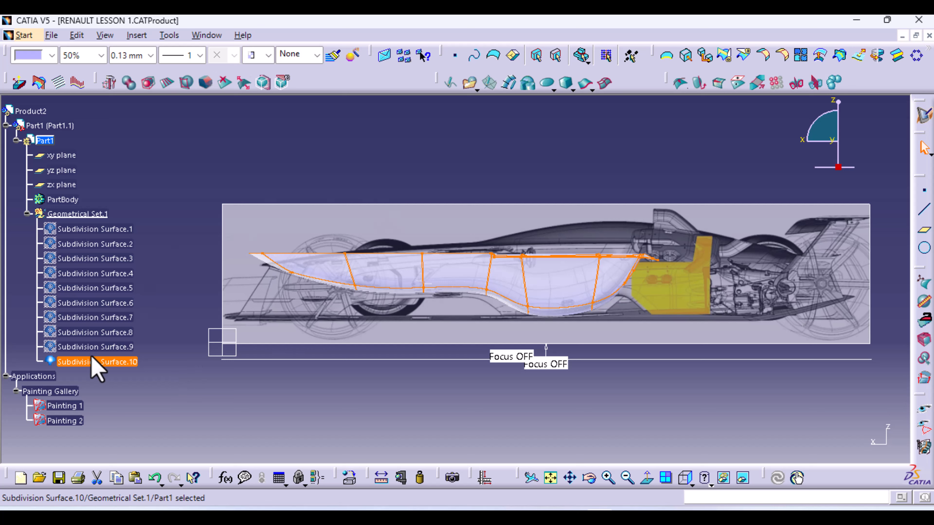
right_click(97, 364)
click(161, 107)
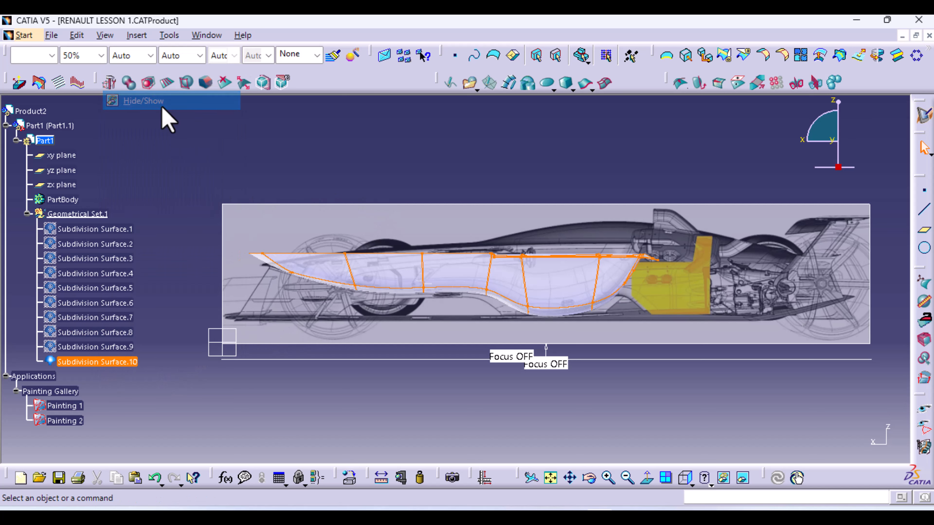
Extrude a short vertical two-point line drawn below the front wheel on the side blueprint, check it from above and the side, and finish editing
click(585, 87)
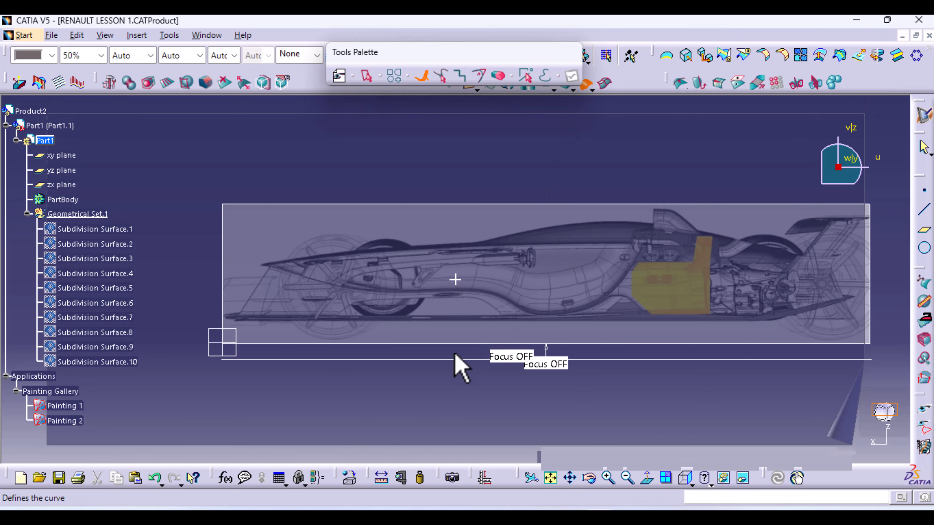
ctrl+middle_drag(390, 344, 518, 338)
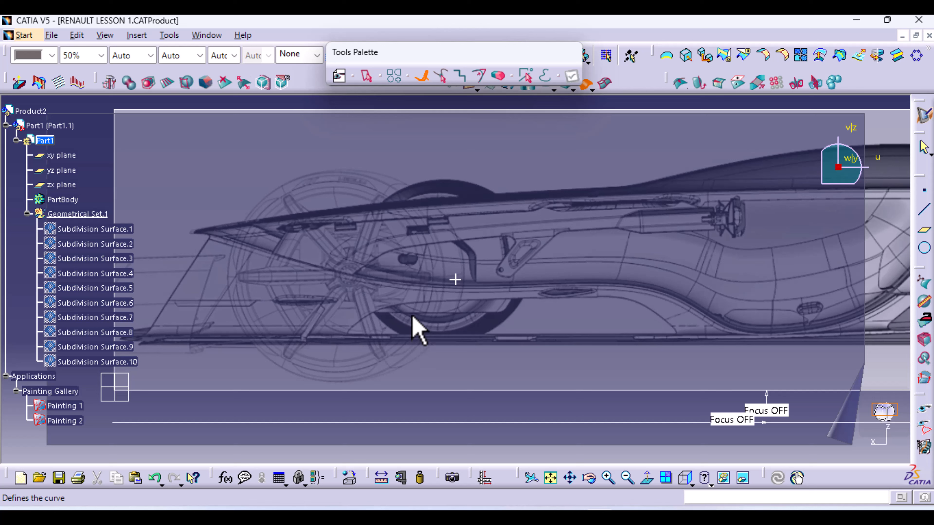
click(412, 385)
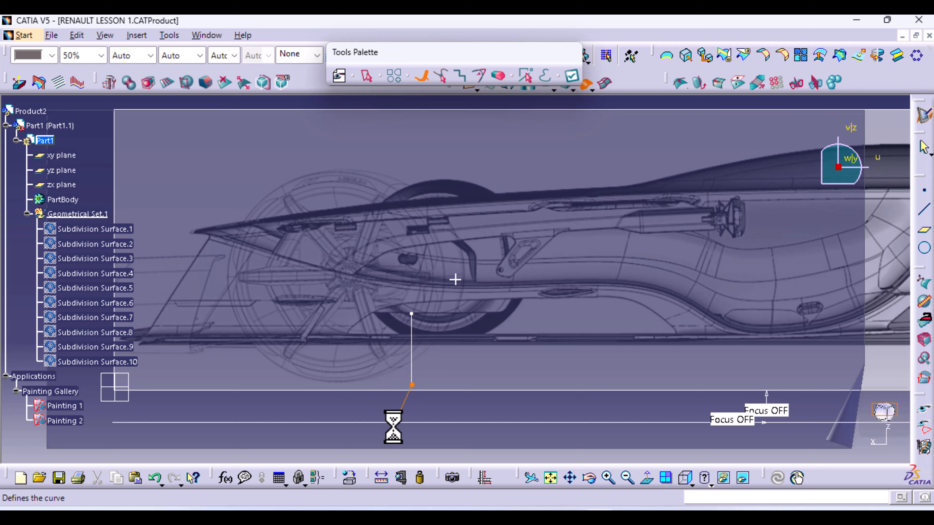
click(572, 77)
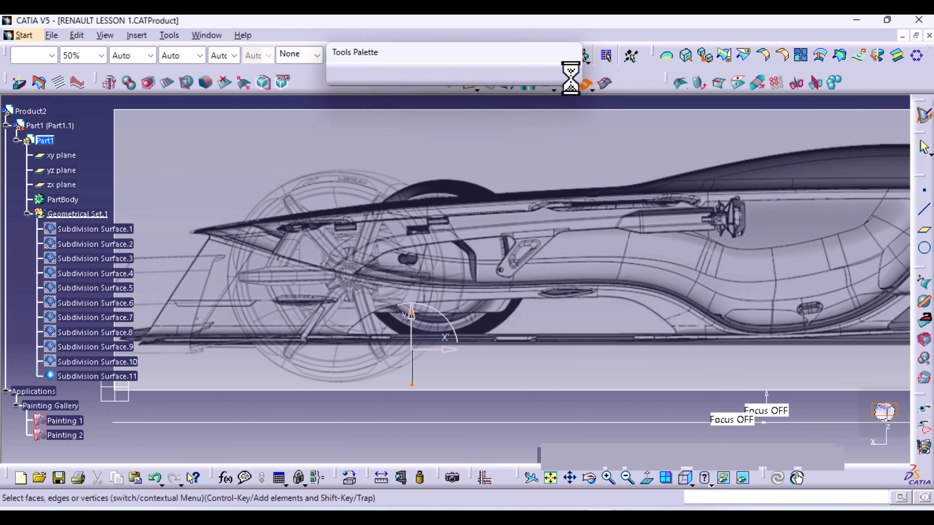
middle_drag(482, 259, 336, 403)
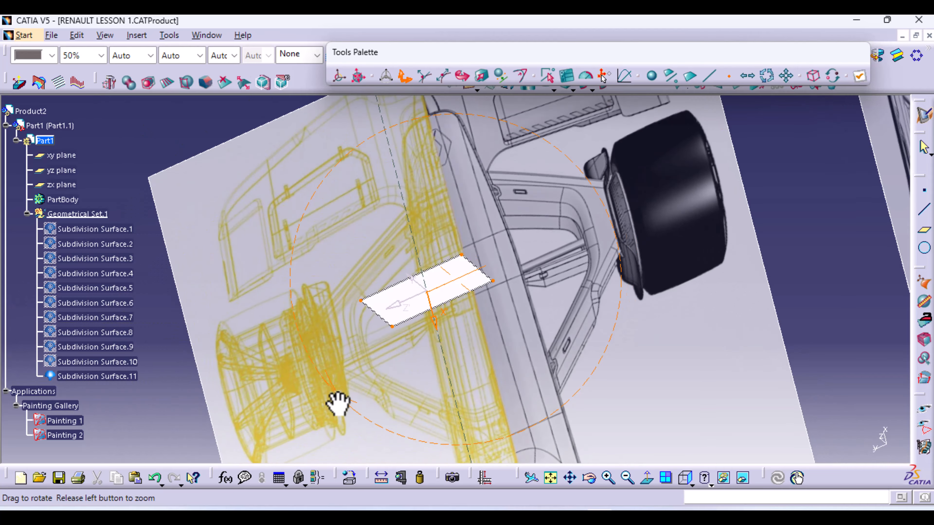
click(690, 483)
click(702, 456)
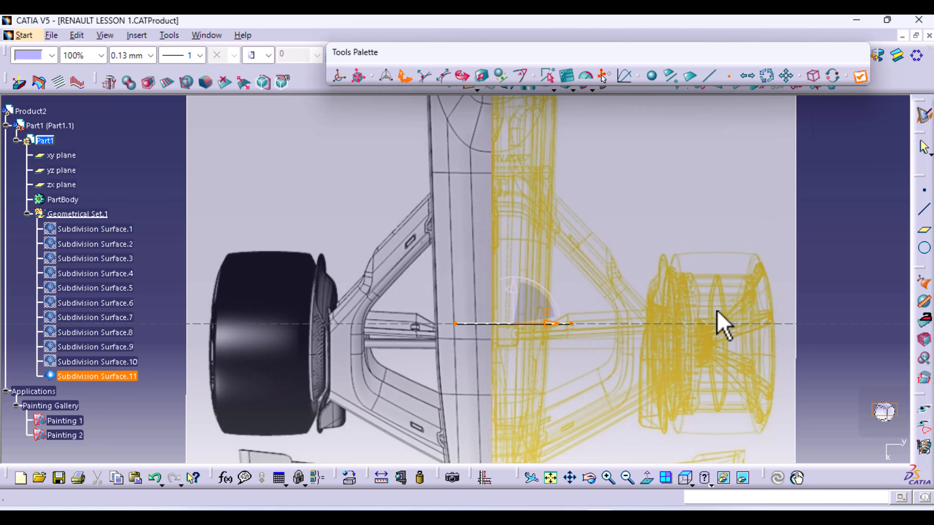
click(693, 484)
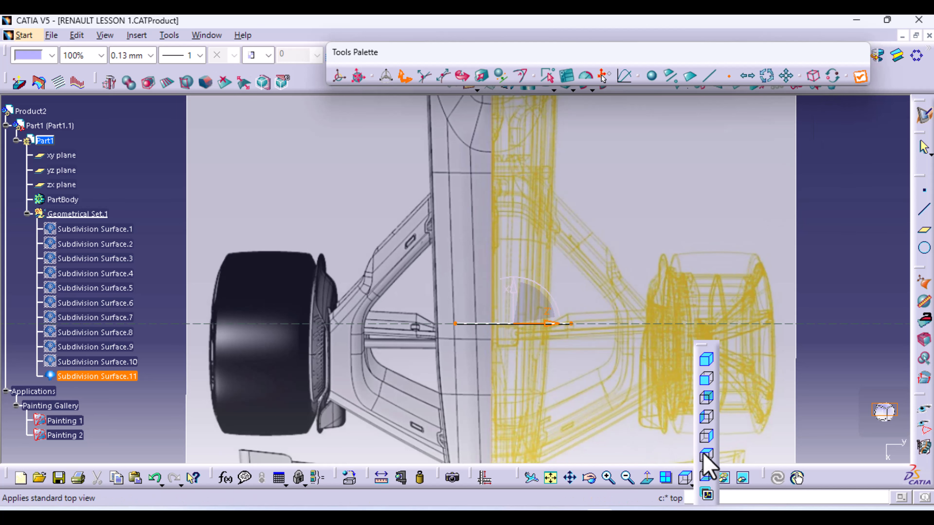
click(705, 435)
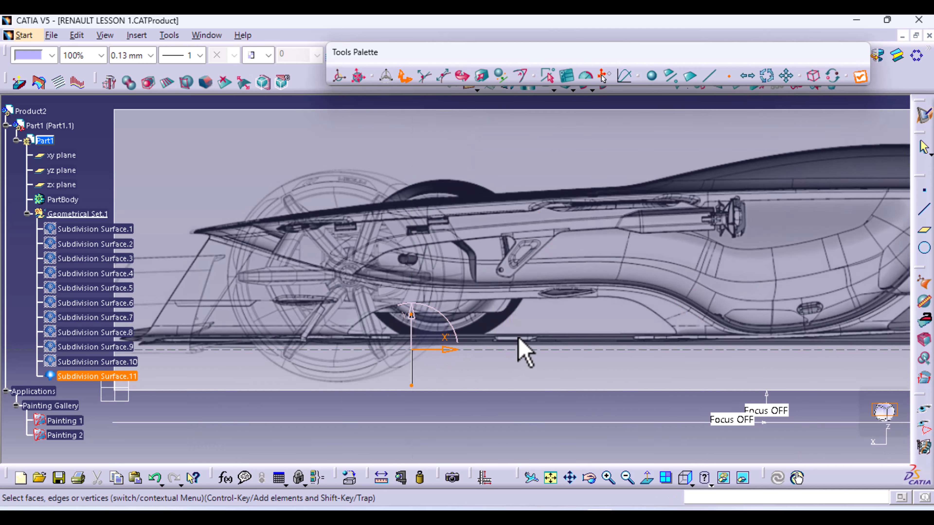
key(Escape)
In the top view, extrude a two-point line drawn from the front wheel down to the front wing's outer edge
middle_drag(308, 228, 750, 498)
click(691, 484)
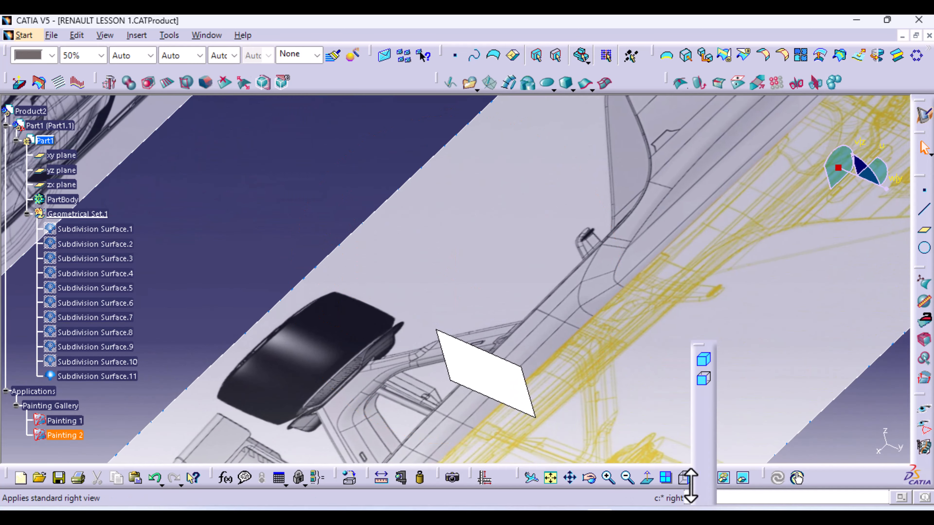
click(704, 456)
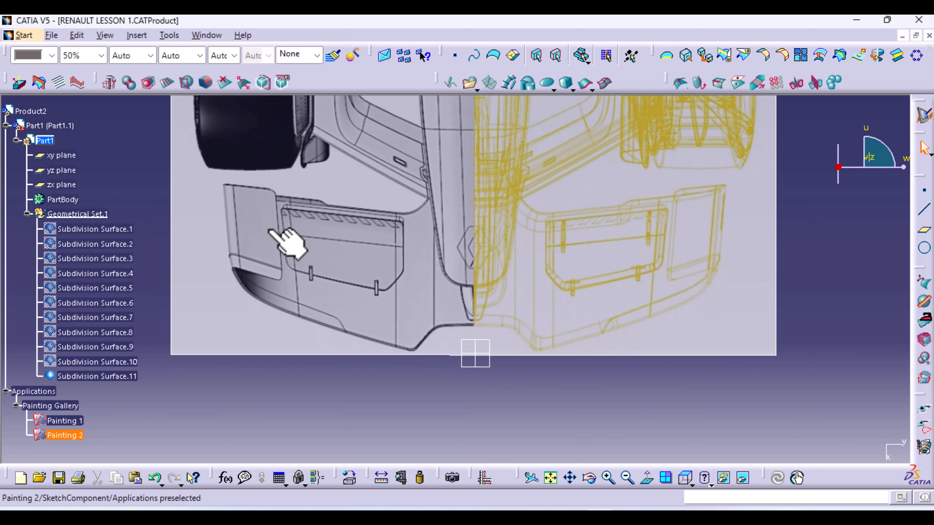
middle_drag(350, 296, 427, 348)
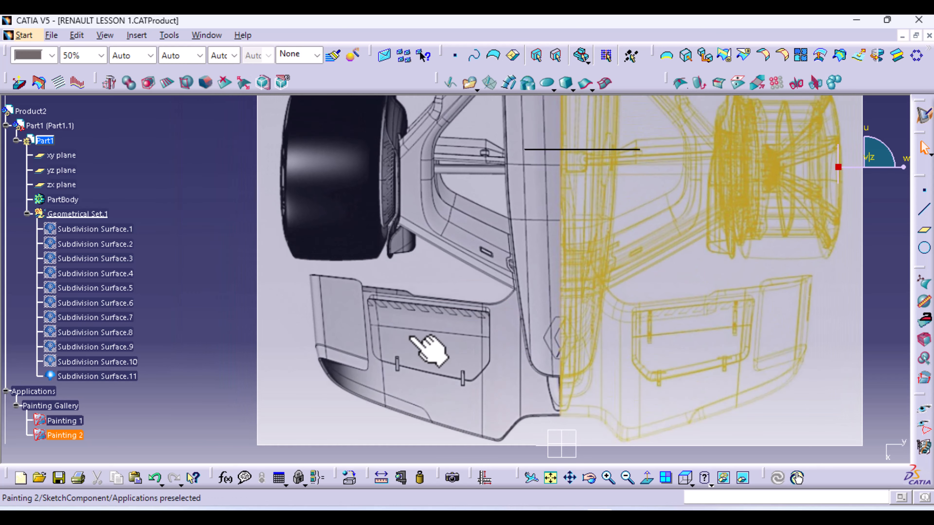
click(584, 86)
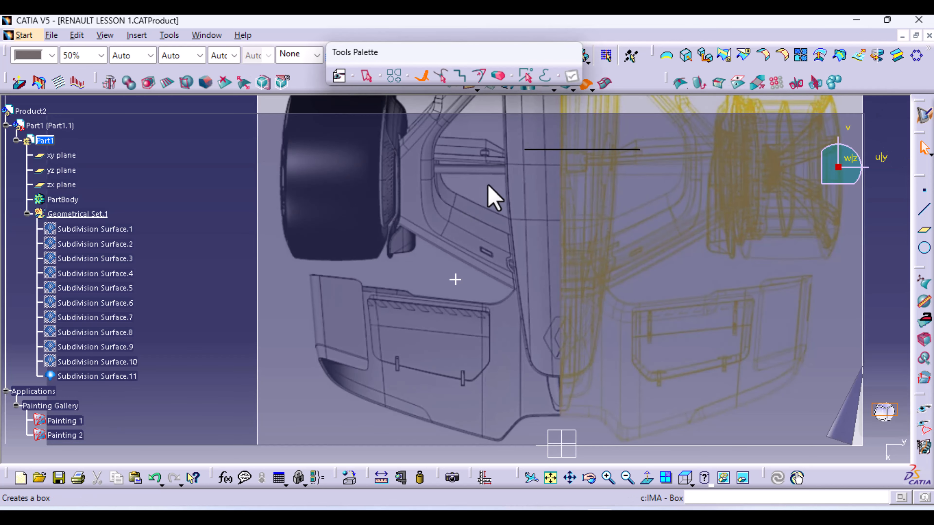
click(357, 242)
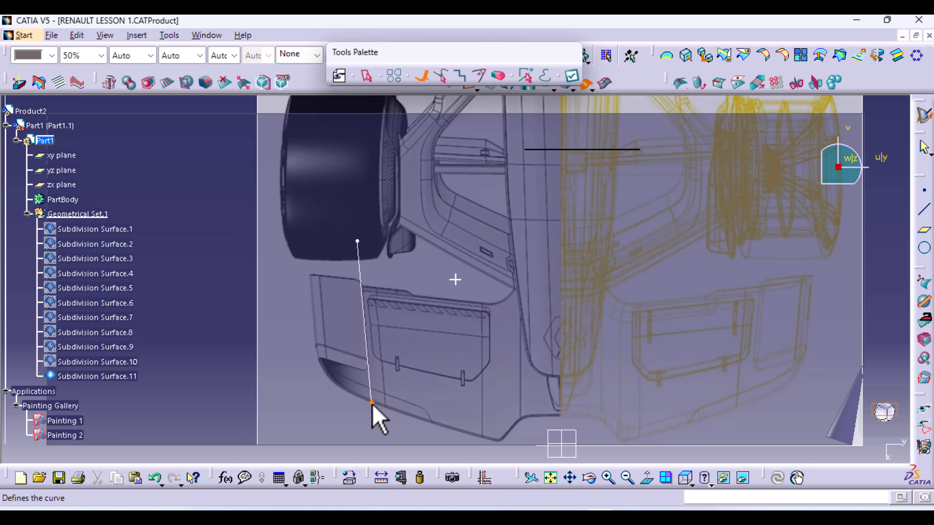
click(572, 77)
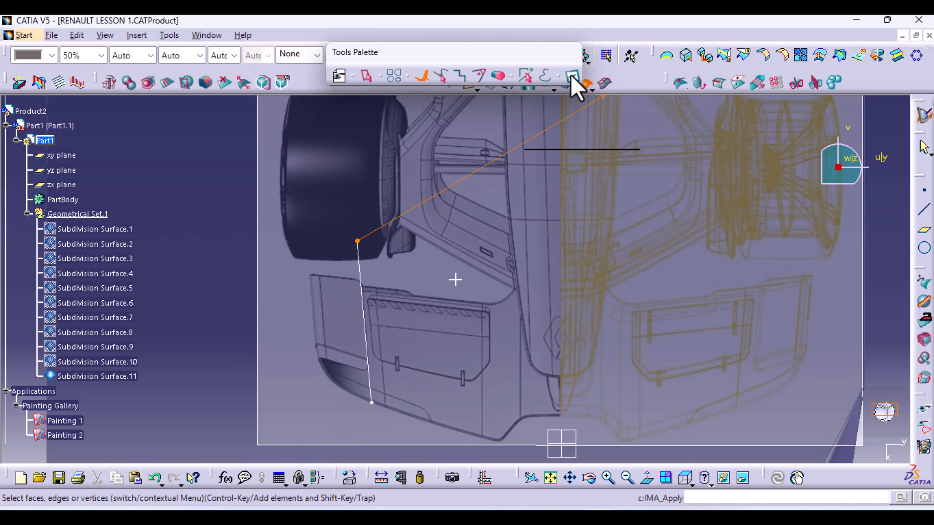
Display the red Subdivision Surface.2 beside the two extruded surfaces, view it against the blueprints, and finish editing Subdivision Surface.12
mouse_move(526, 340)
middle_down()
mouse_move(442, 346)
mouse_move(445, 256)
mouse_move(548, 169)
mouse_move(521, 187)
middle_up()
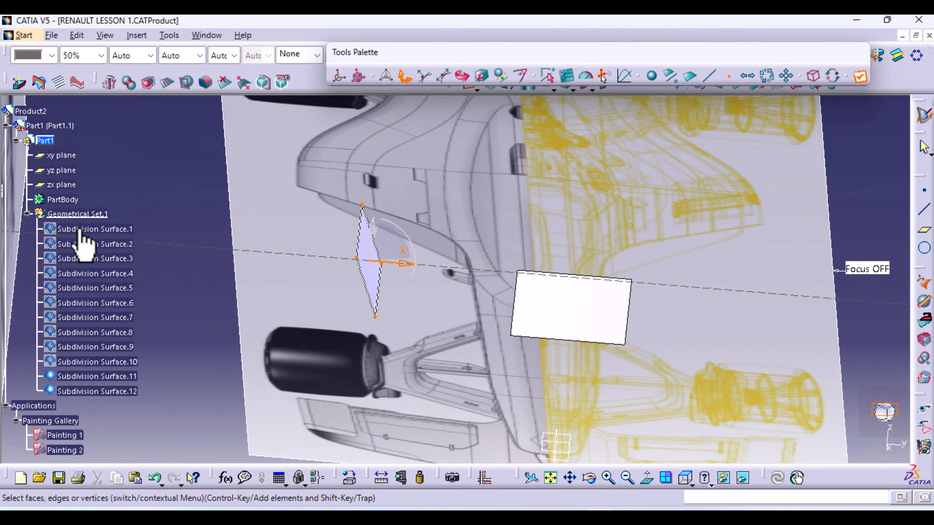
right_click(96, 246)
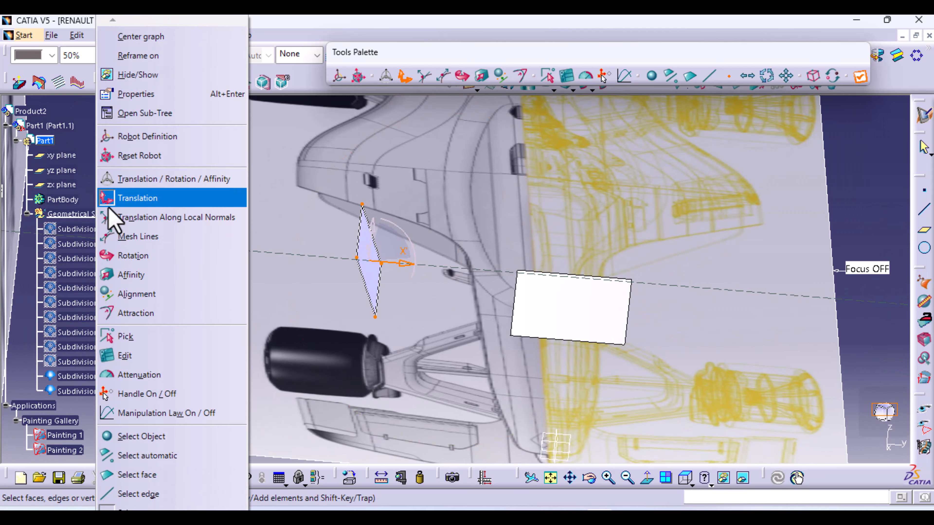
click(169, 79)
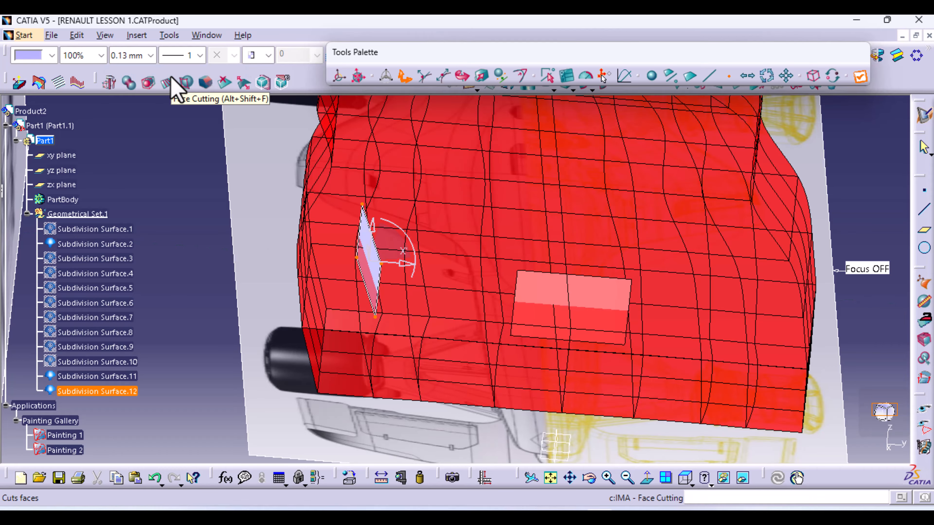
middle_drag(548, 440, 464, 364)
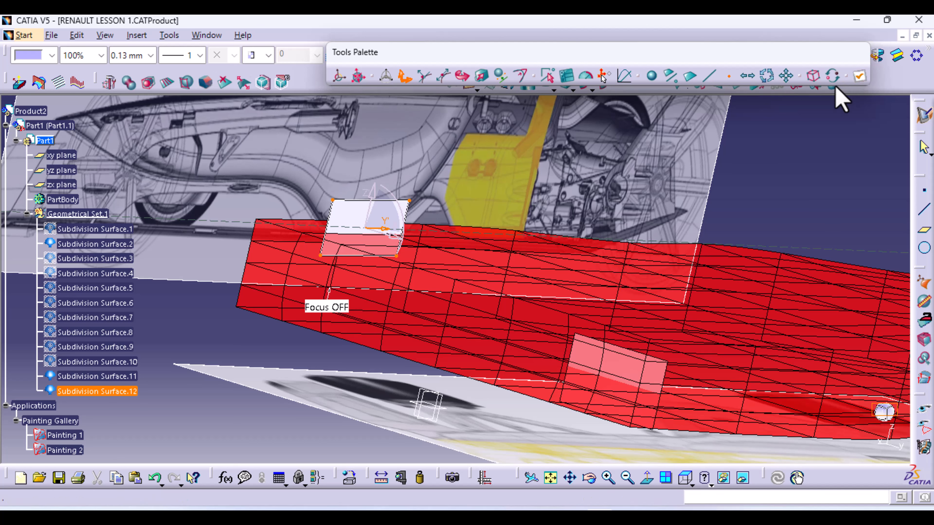
key(Escape)
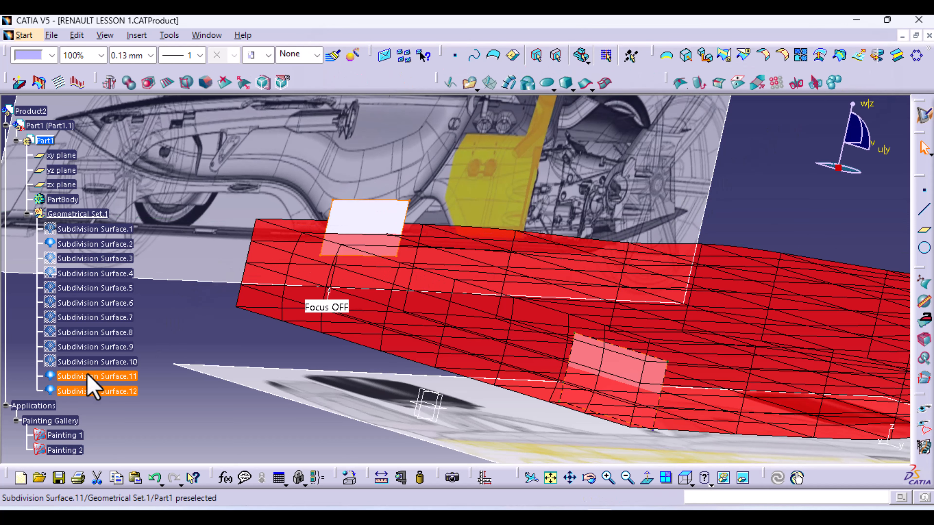
Hide the two extruded surfaces, Subdivision Surface.11 and Subdivision Surface.12, and the red Subdivision Surface.2
right_click(94, 377)
click(143, 112)
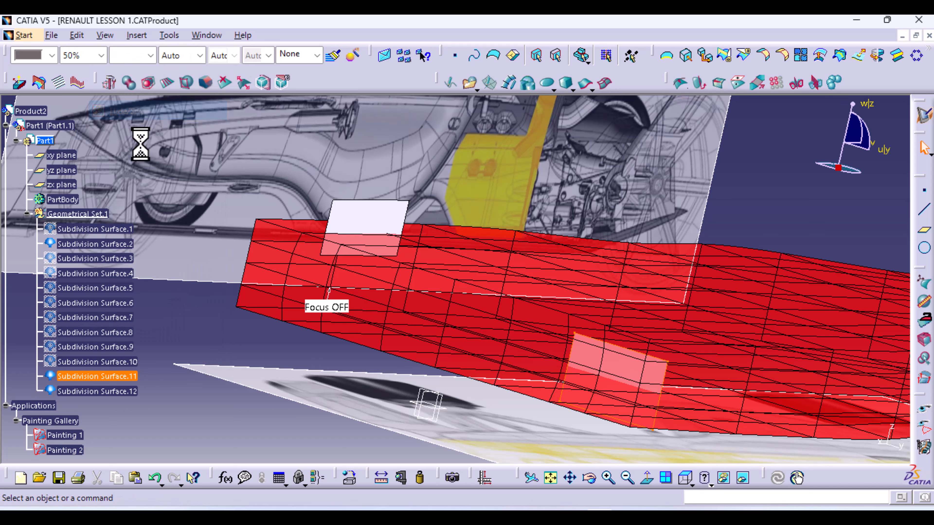
right_click(109, 382)
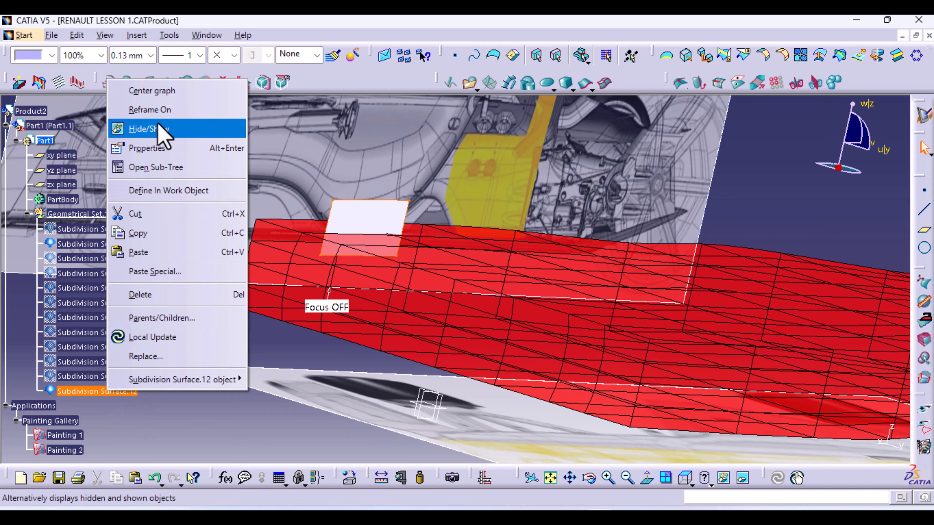
click(158, 129)
mouse_move(559, 208)
middle_down()
mouse_move(538, 208)
mouse_move(511, 274)
mouse_move(528, 265)
mouse_move(532, 203)
mouse_move(449, 319)
mouse_move(491, 281)
mouse_move(686, 317)
mouse_move(434, 336)
mouse_move(423, 254)
mouse_move(415, 371)
mouse_move(473, 371)
mouse_move(485, 315)
mouse_move(337, 312)
mouse_move(384, 307)
mouse_move(451, 323)
mouse_move(349, 298)
middle_up()
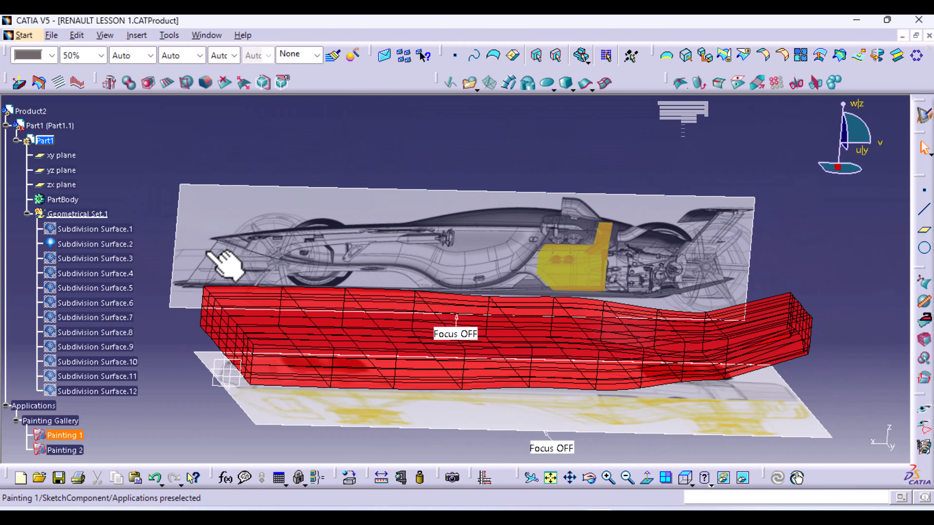
right_click(127, 249)
click(176, 246)
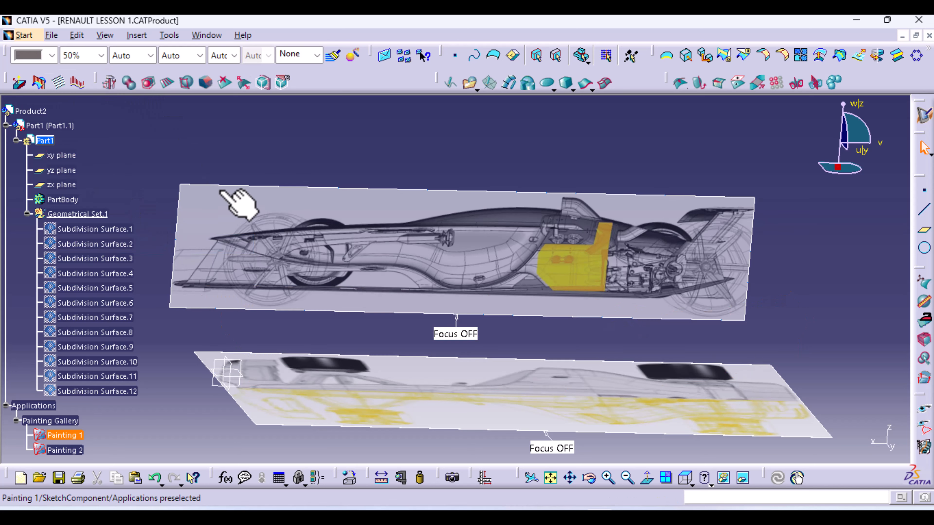
Show the green main body, Subdivision Surface.1, and inspect it in perspective against the side and top blueprints
click(113, 229)
right_click(114, 229)
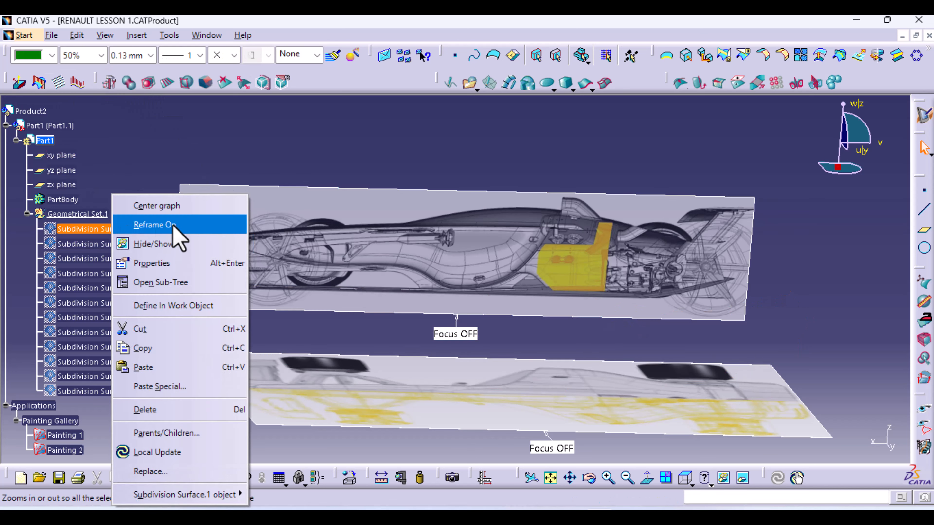
click(174, 244)
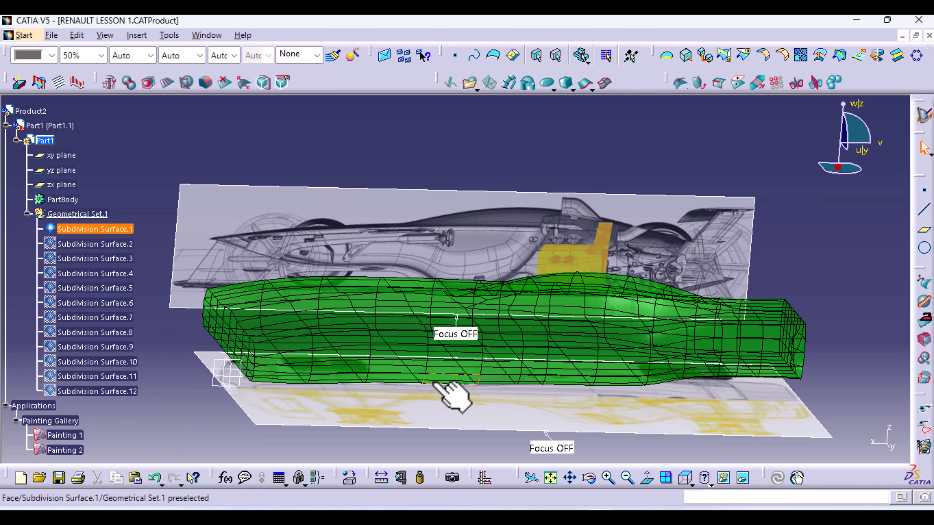
mouse_move(444, 392)
middle_down()
mouse_move(462, 324)
mouse_move(511, 386)
mouse_move(527, 444)
mouse_move(504, 402)
mouse_move(504, 426)
mouse_move(495, 403)
mouse_move(415, 417)
mouse_move(478, 381)
middle_up()
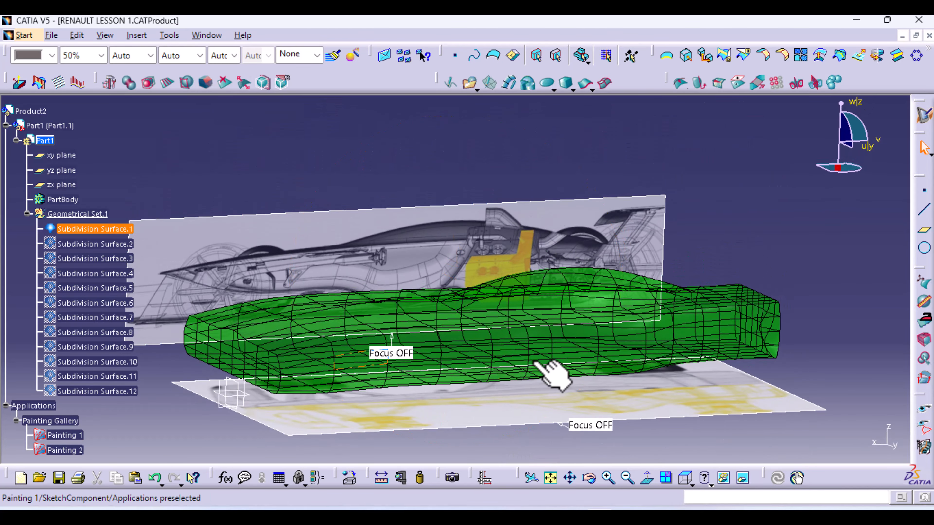
middle_drag(364, 285, 374, 335)
middle_drag(417, 272, 459, 329)
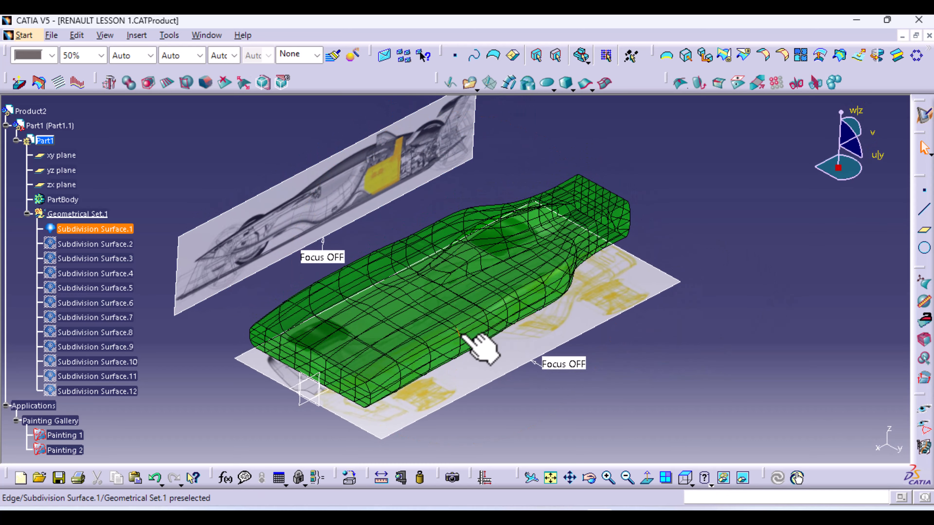
middle_drag(478, 379, 423, 406)
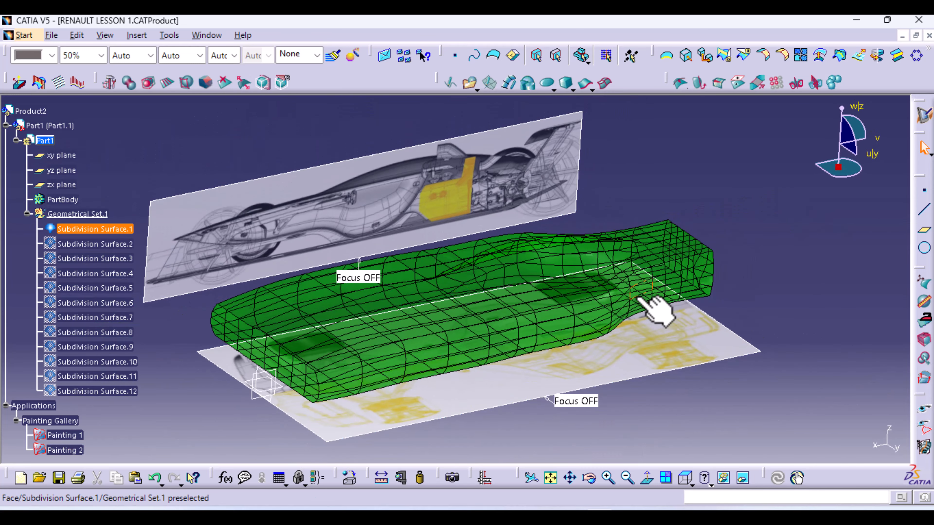
With Geometrical Set.1 collapsed in the tree, switch to the surface design workbench and save the product
click(27, 214)
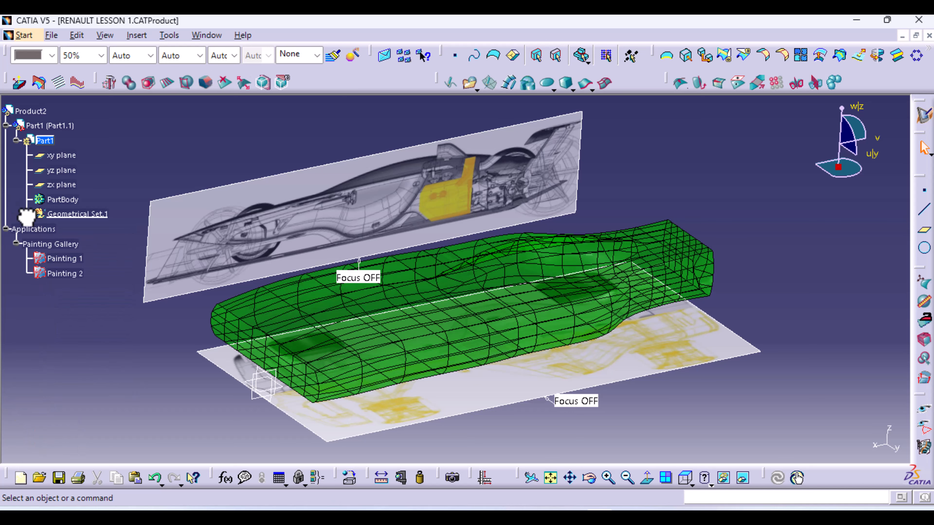
click(35, 113)
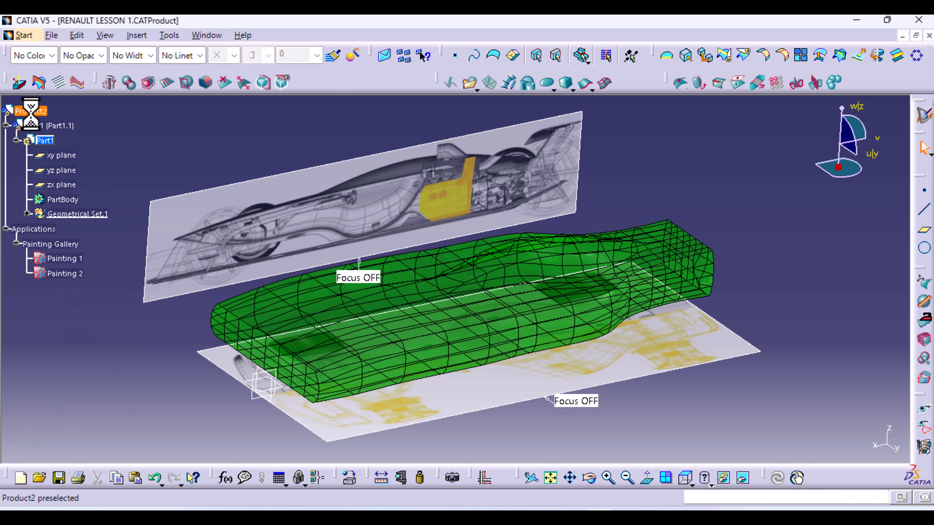
click(36, 37)
click(88, 103)
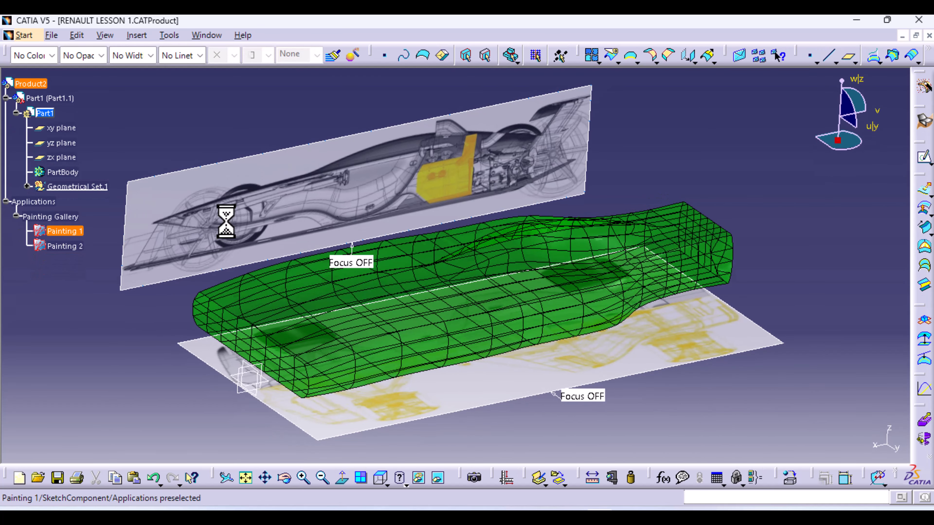
key(ctrl+s)
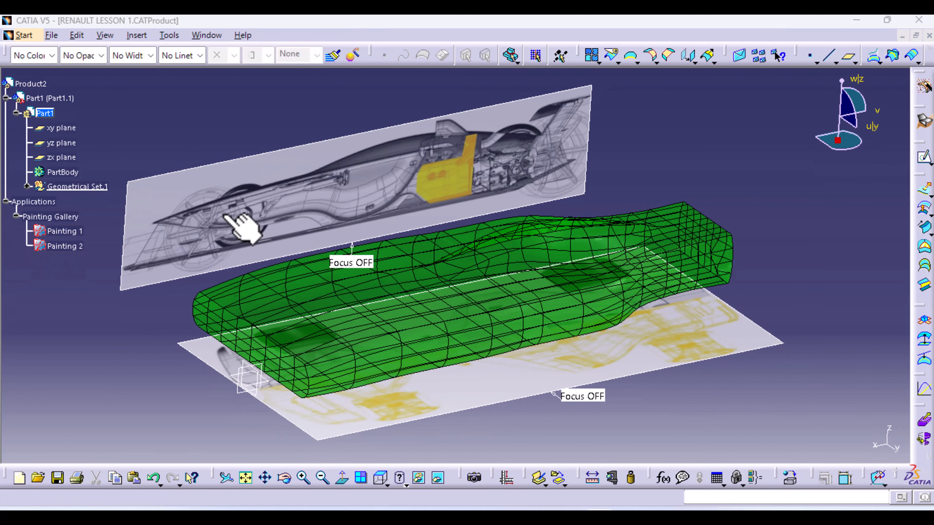